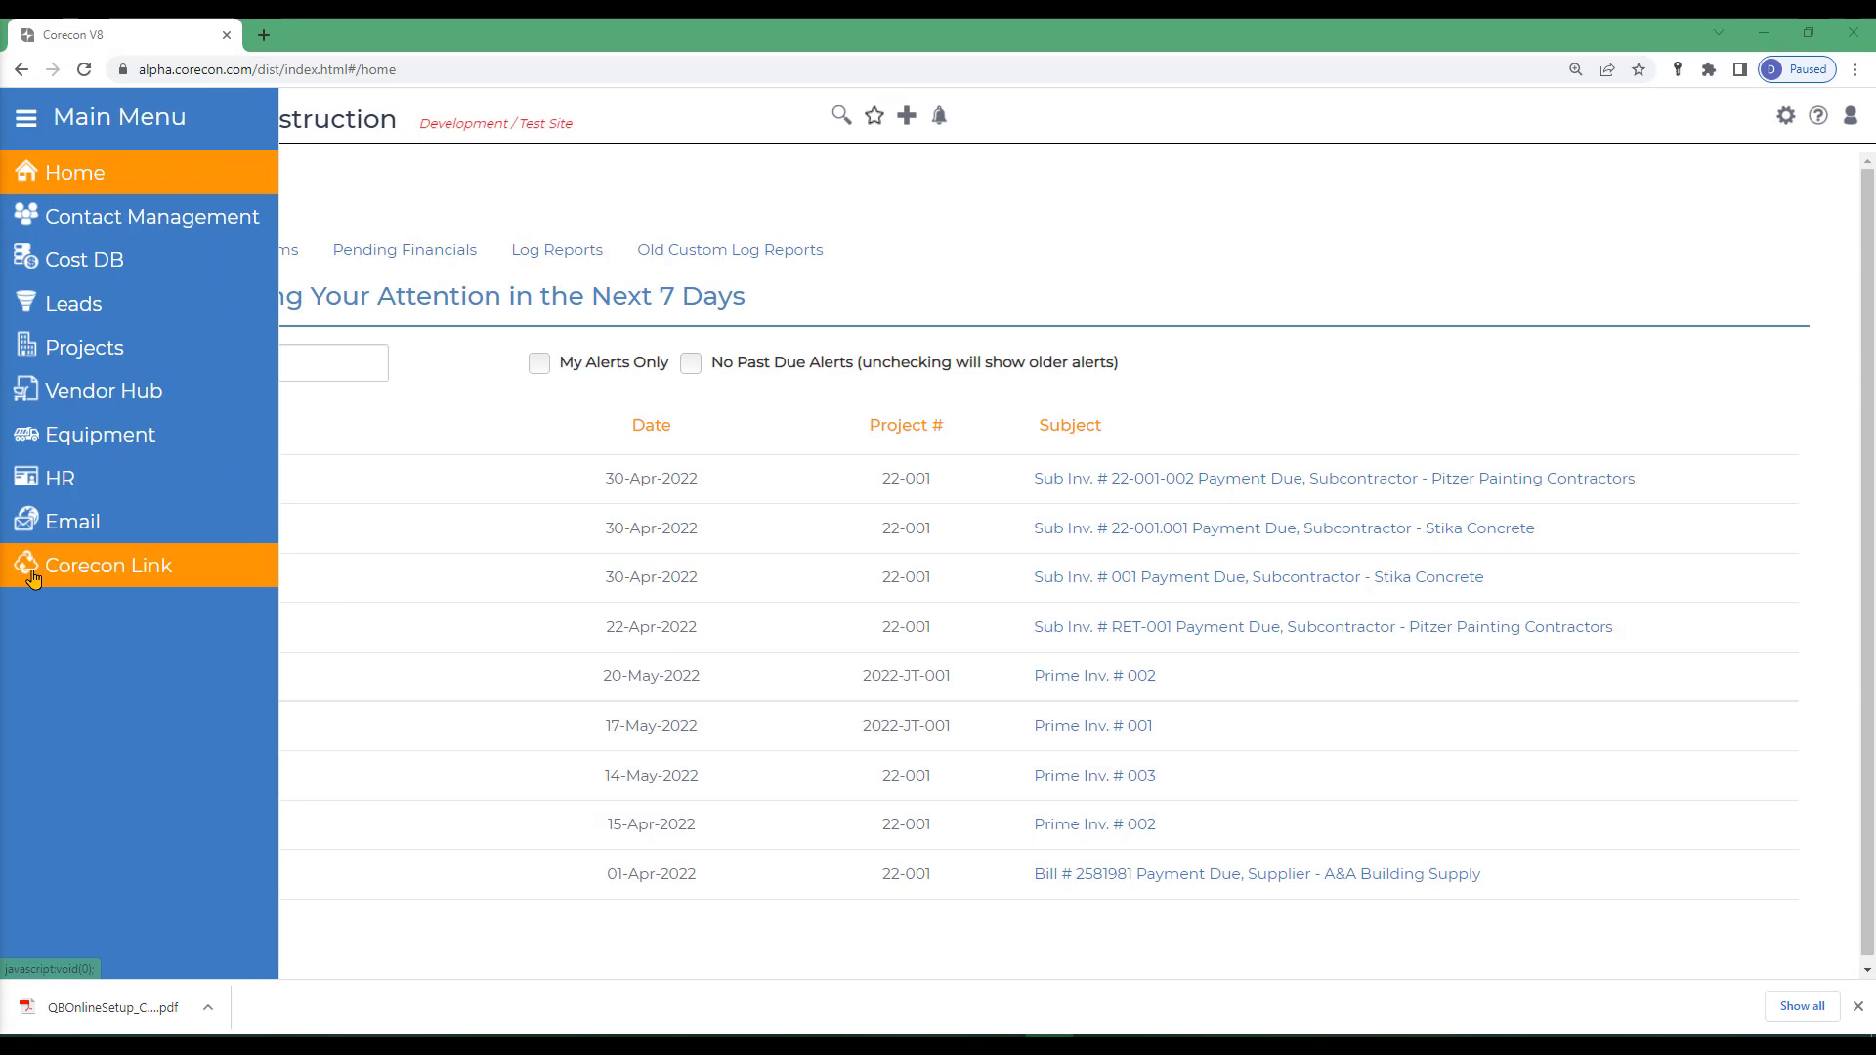
# Step: Open the new CoreconLink for QuickBooks Online in a new browser tab and go to its Sync Preferences
pyautogui.moveTo(39, 577)
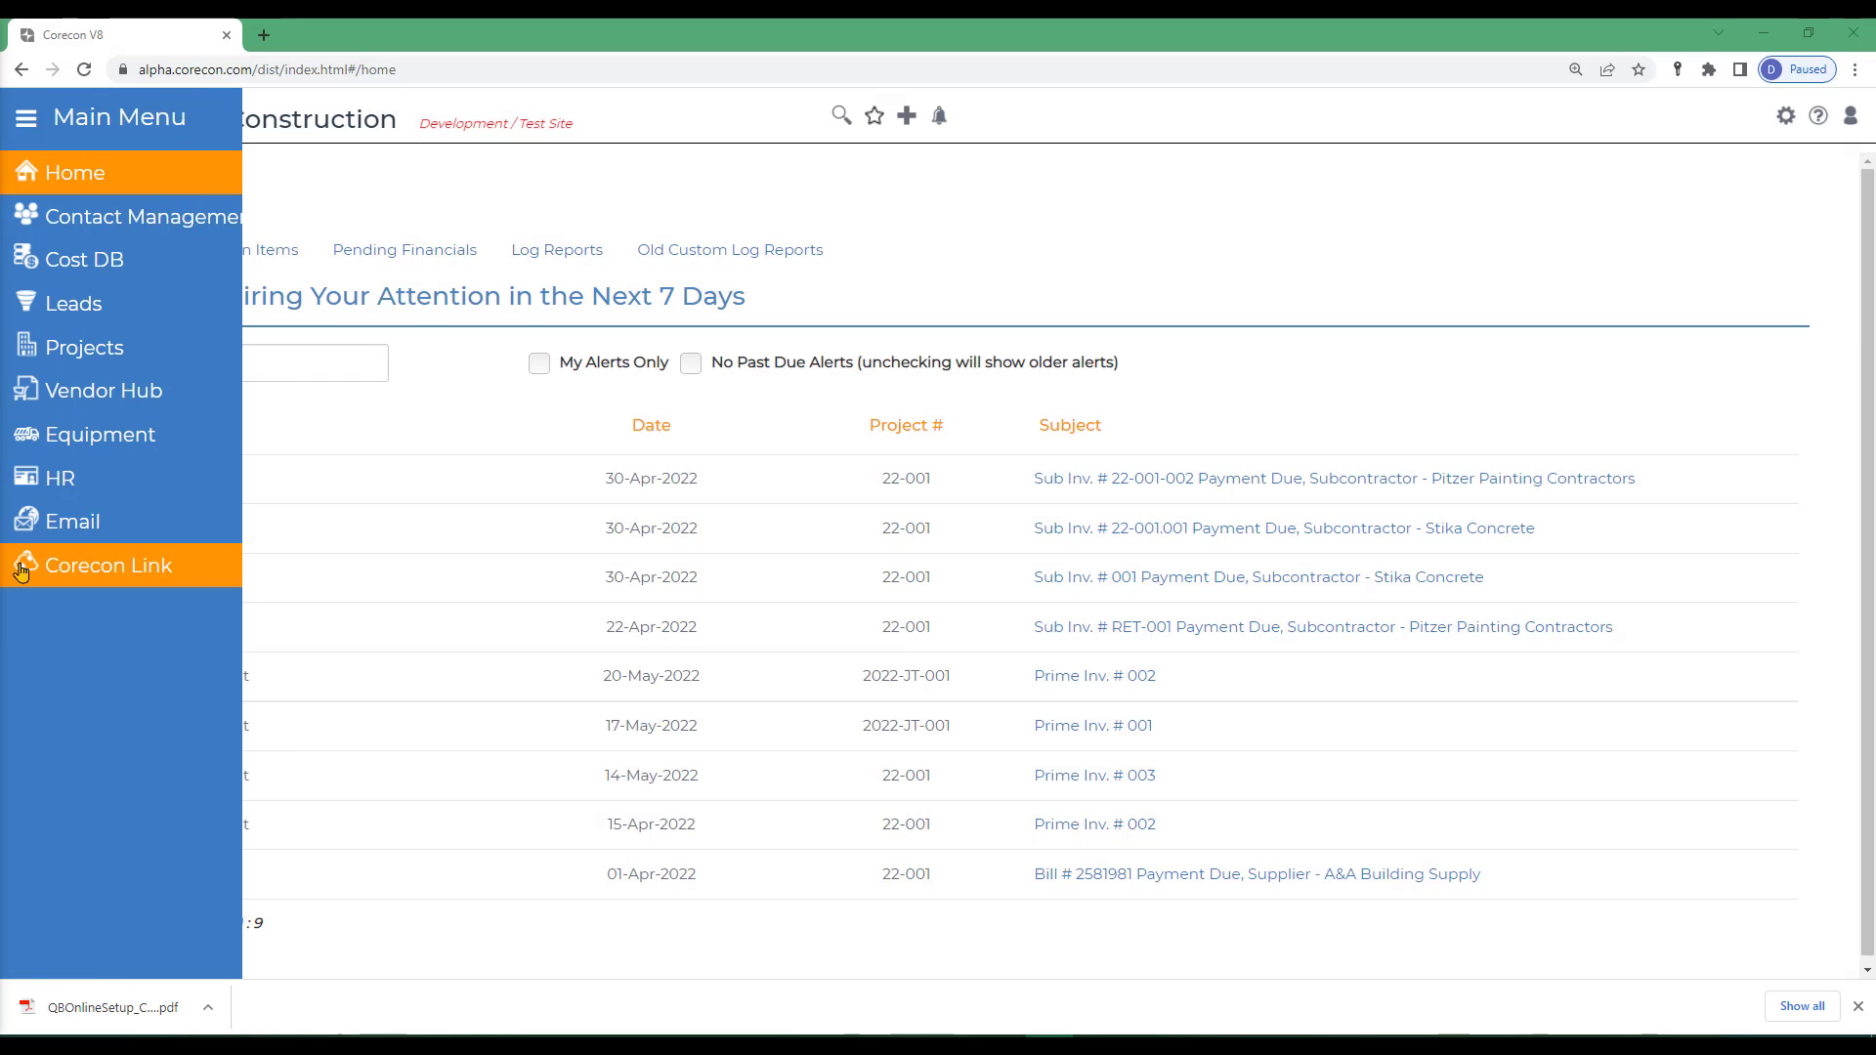
pyautogui.click(88, 576)
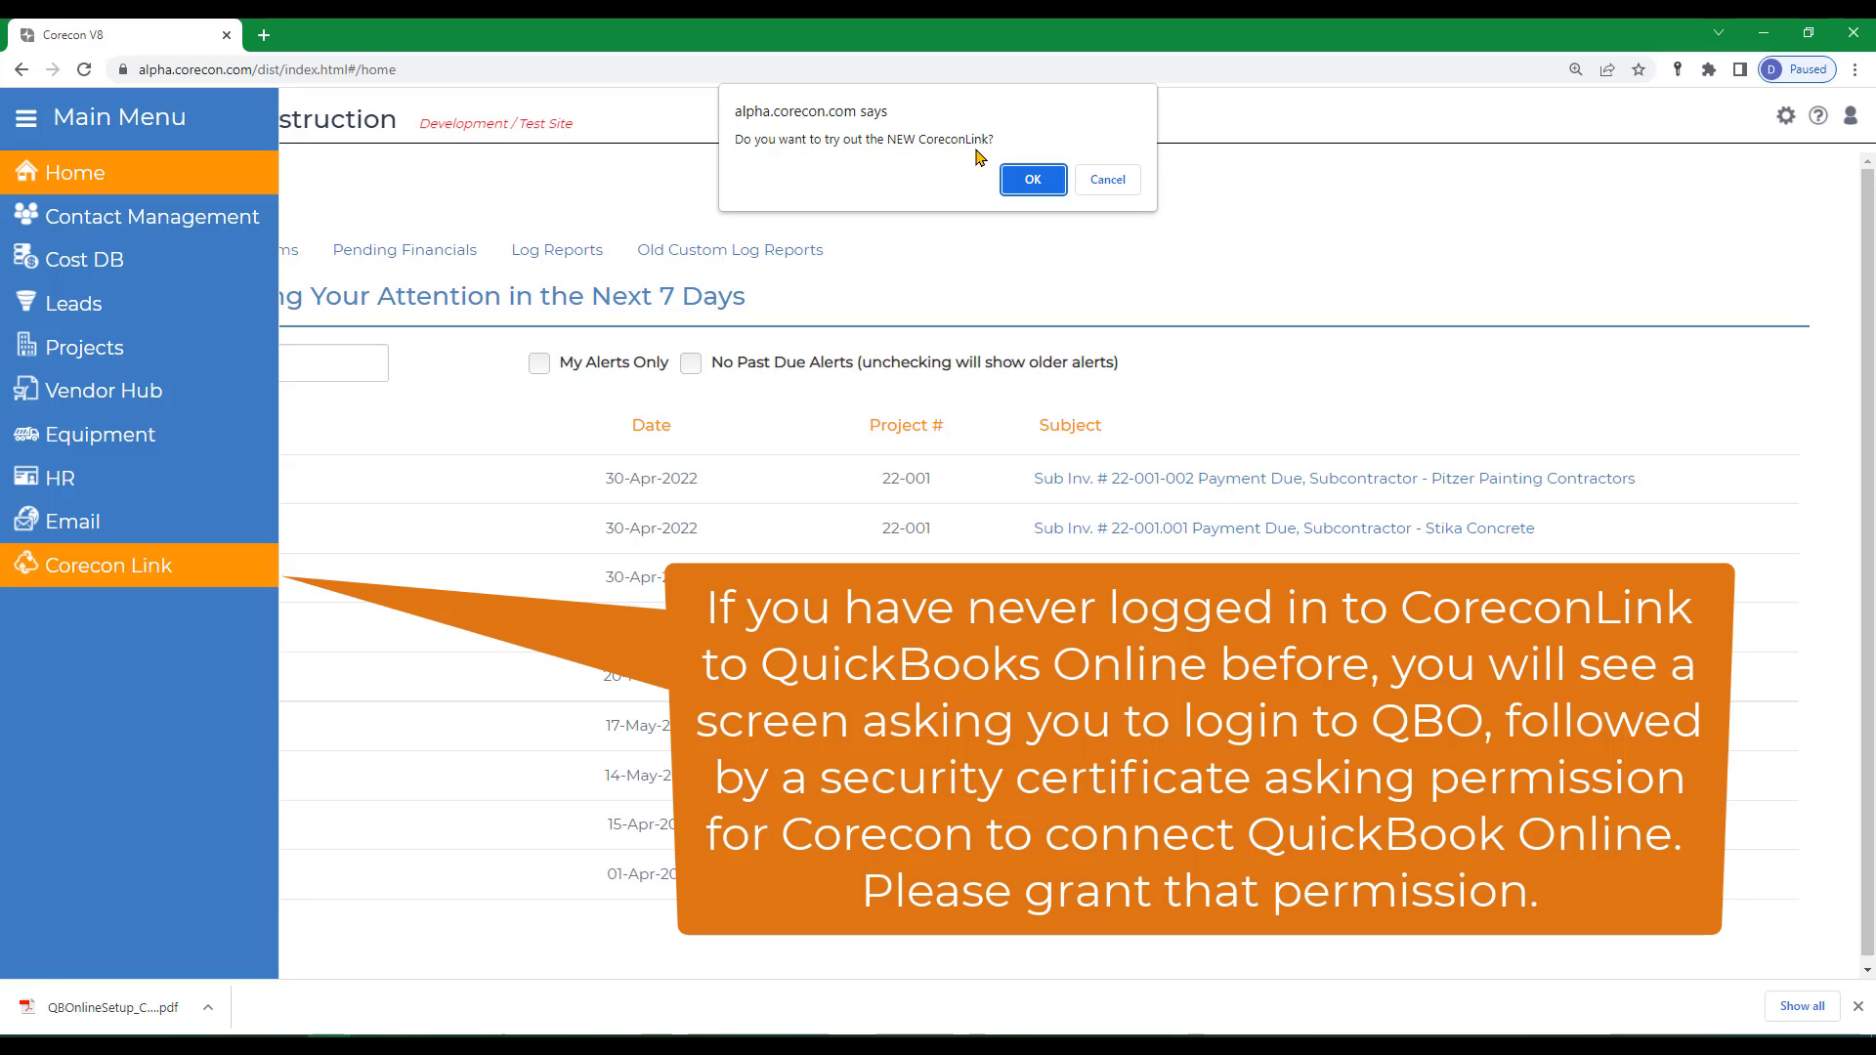
pyautogui.click(1033, 186)
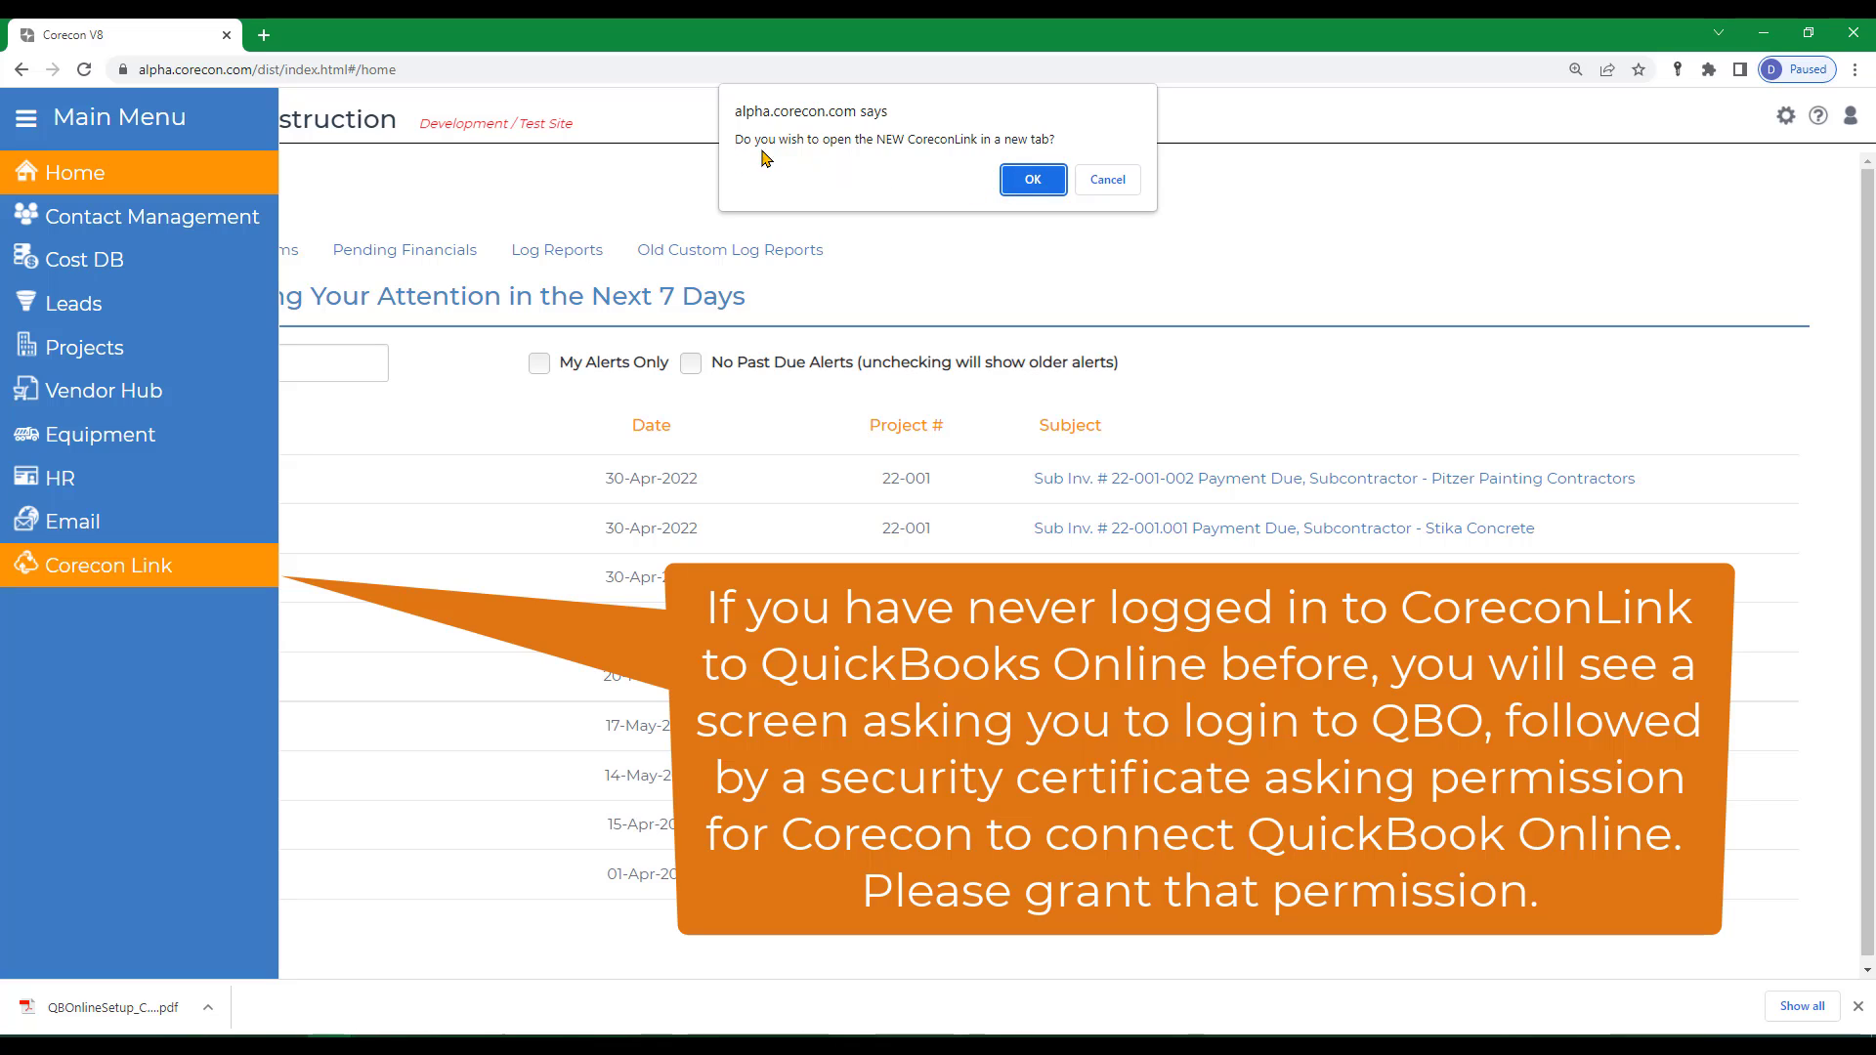
pyautogui.click(1033, 182)
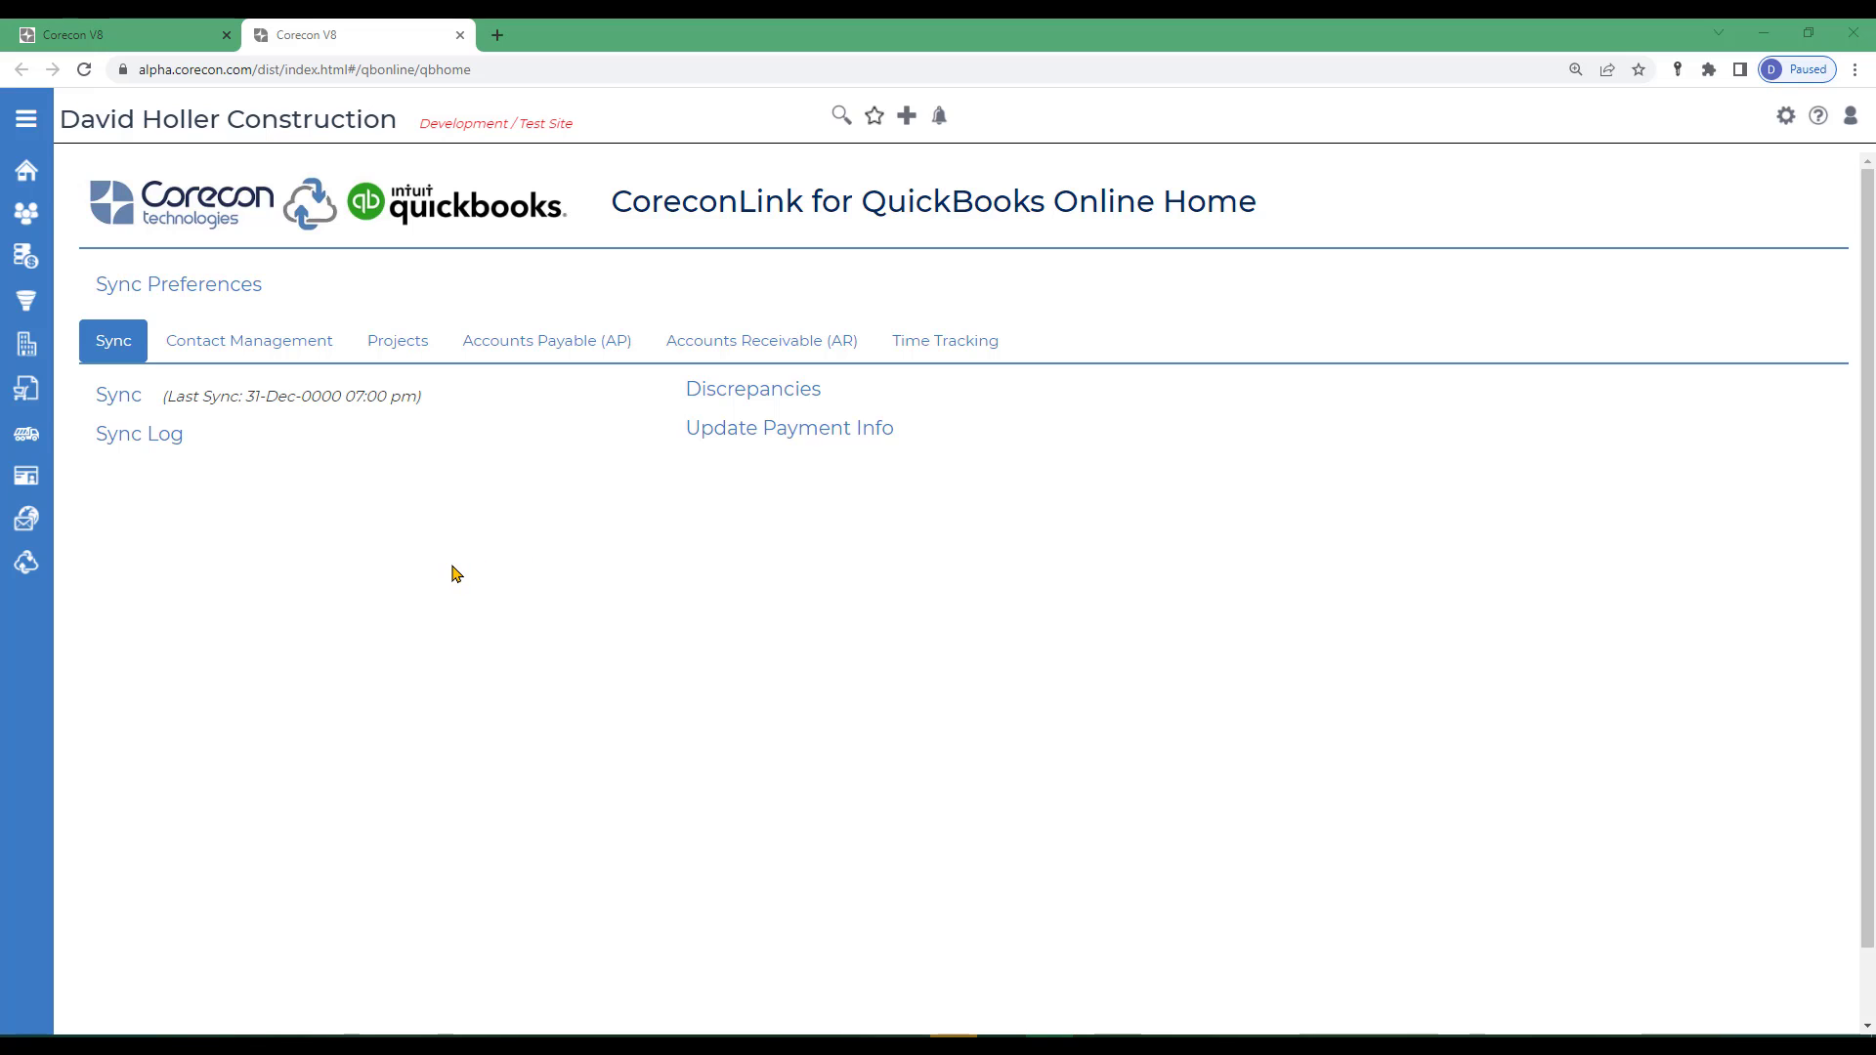
pyautogui.click(195, 292)
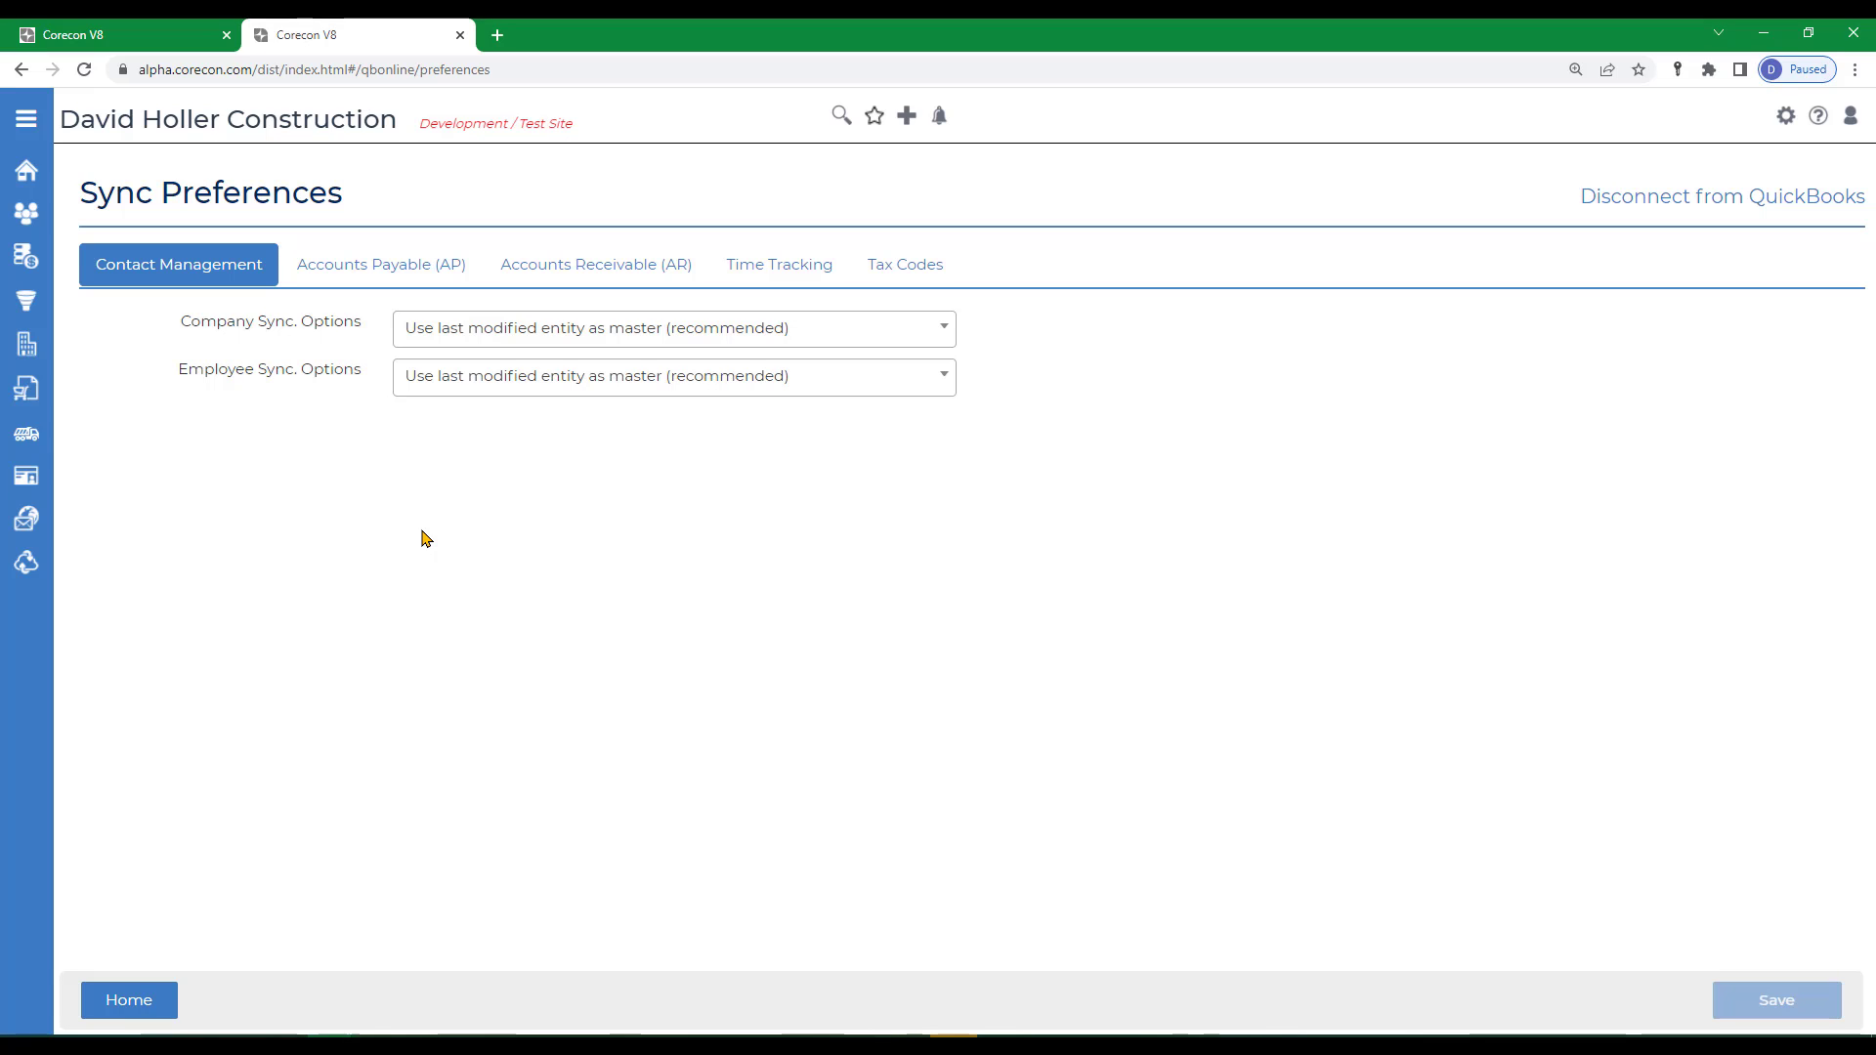
# Step: Set both the company and employee sync options to "Use last modified entity as master (recommended)"
pyautogui.click(474, 334)
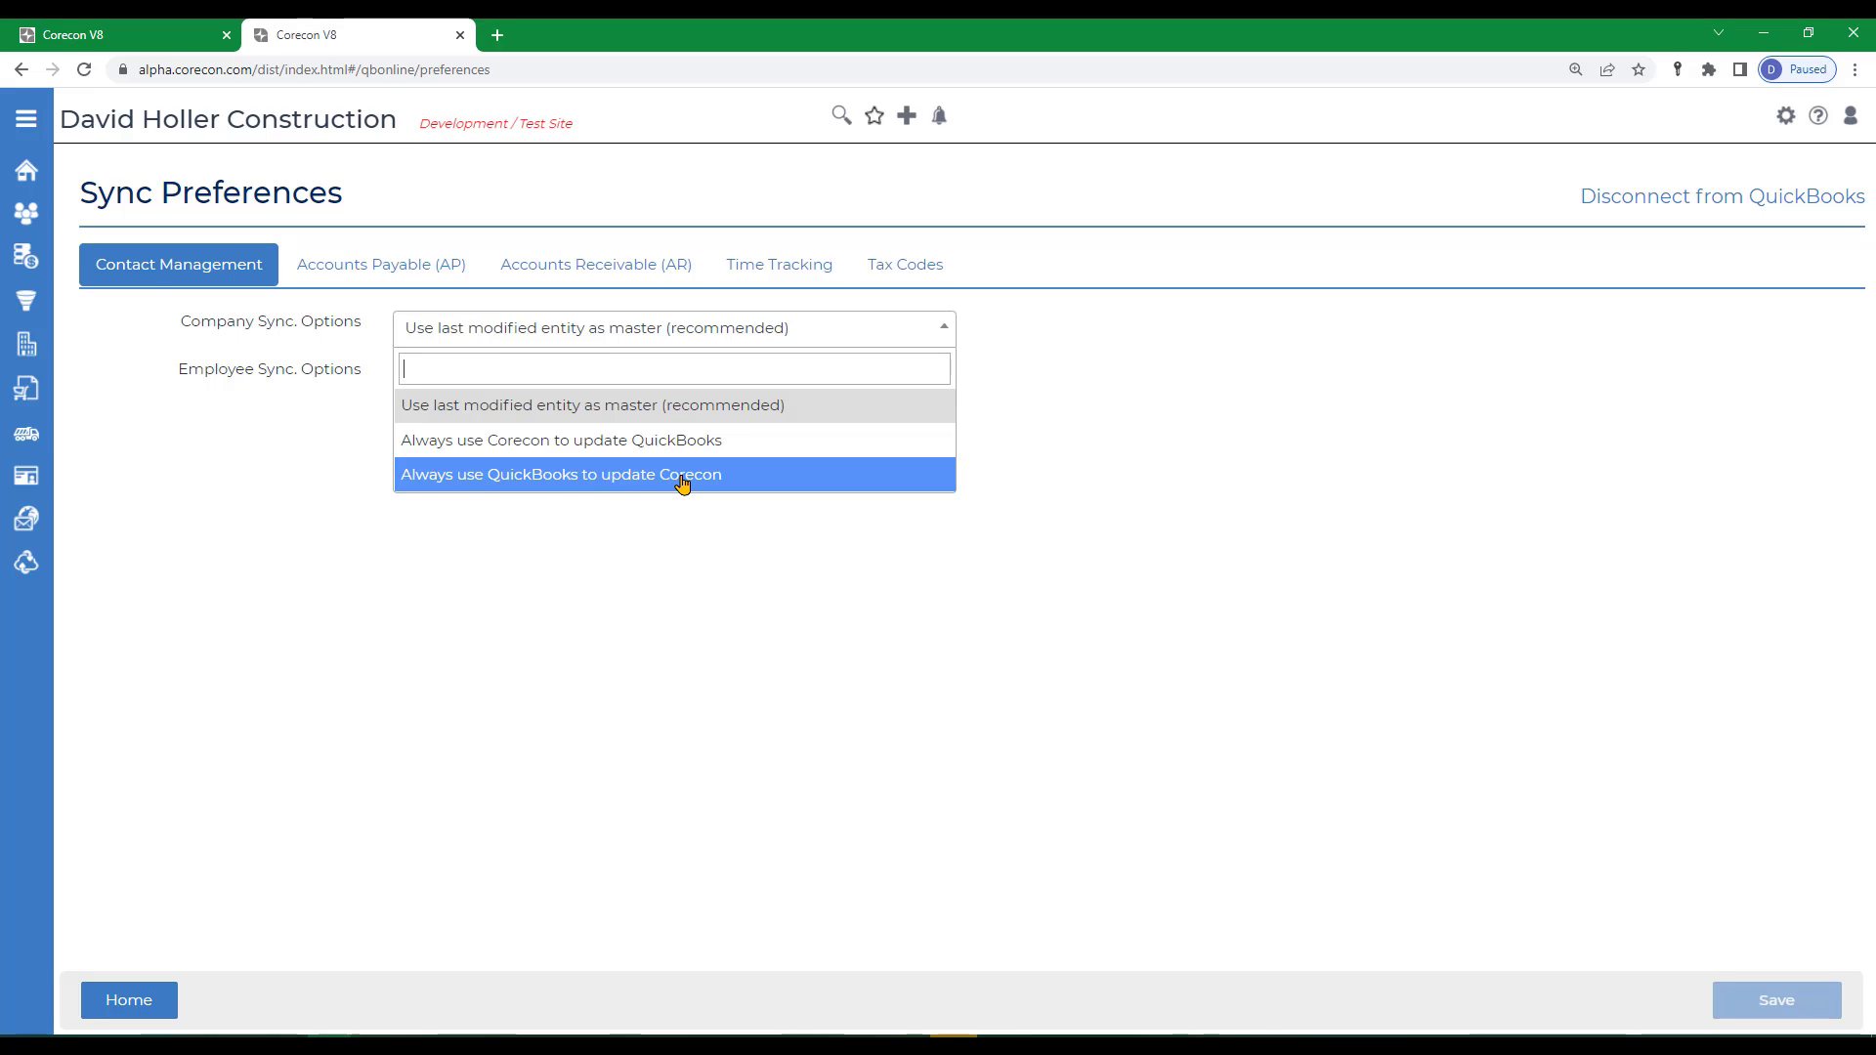
pyautogui.click(567, 408)
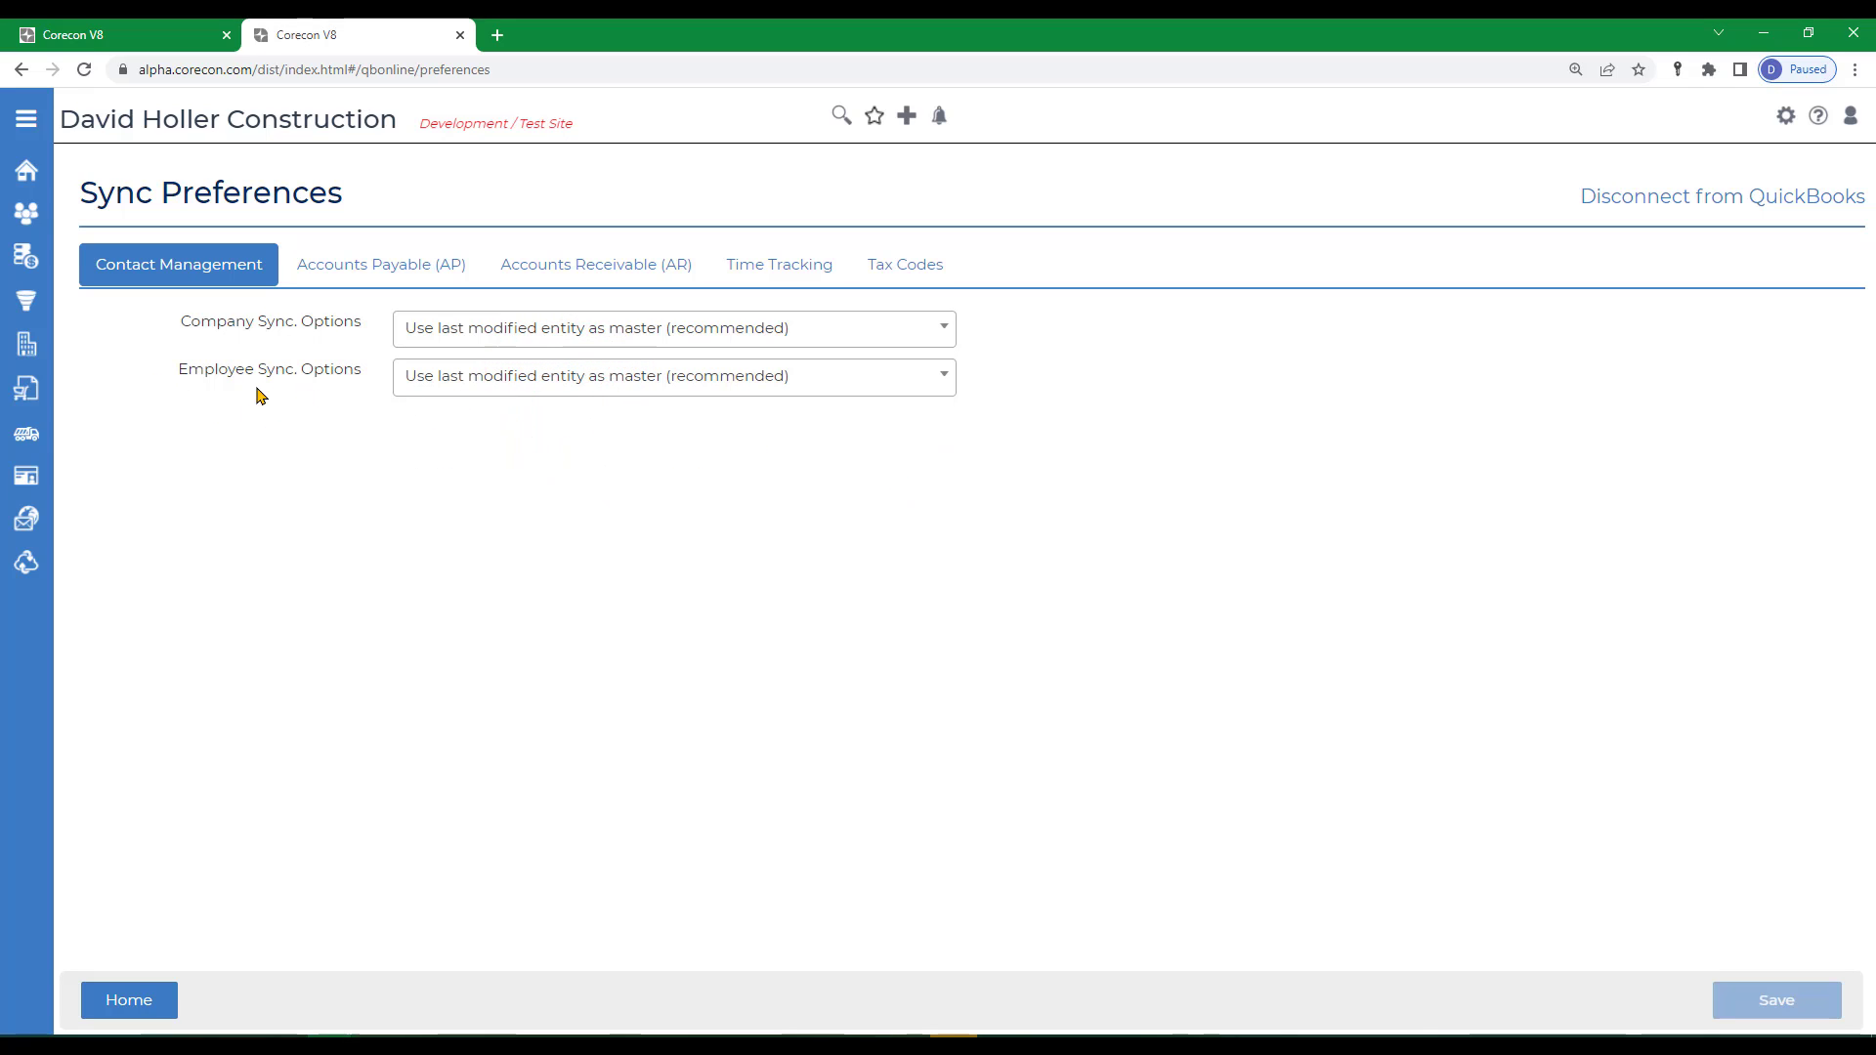
pyautogui.click(594, 387)
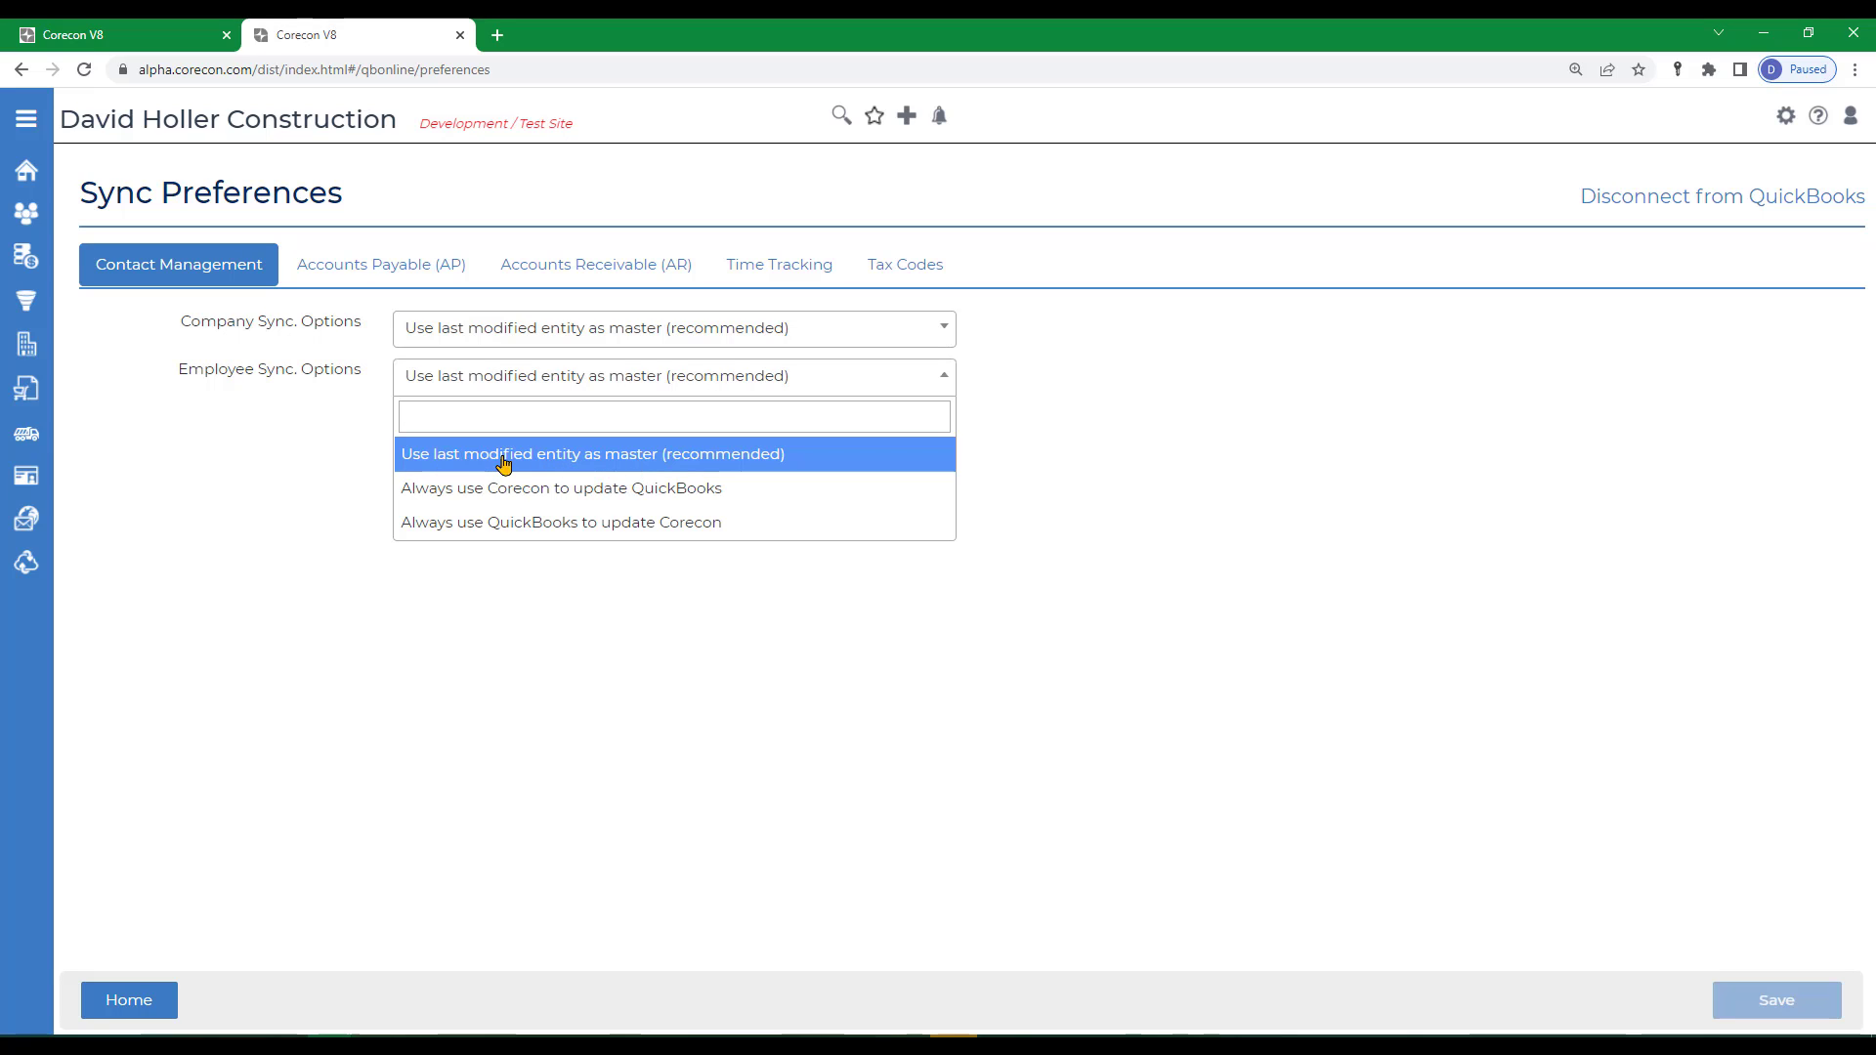
pyautogui.click(631, 462)
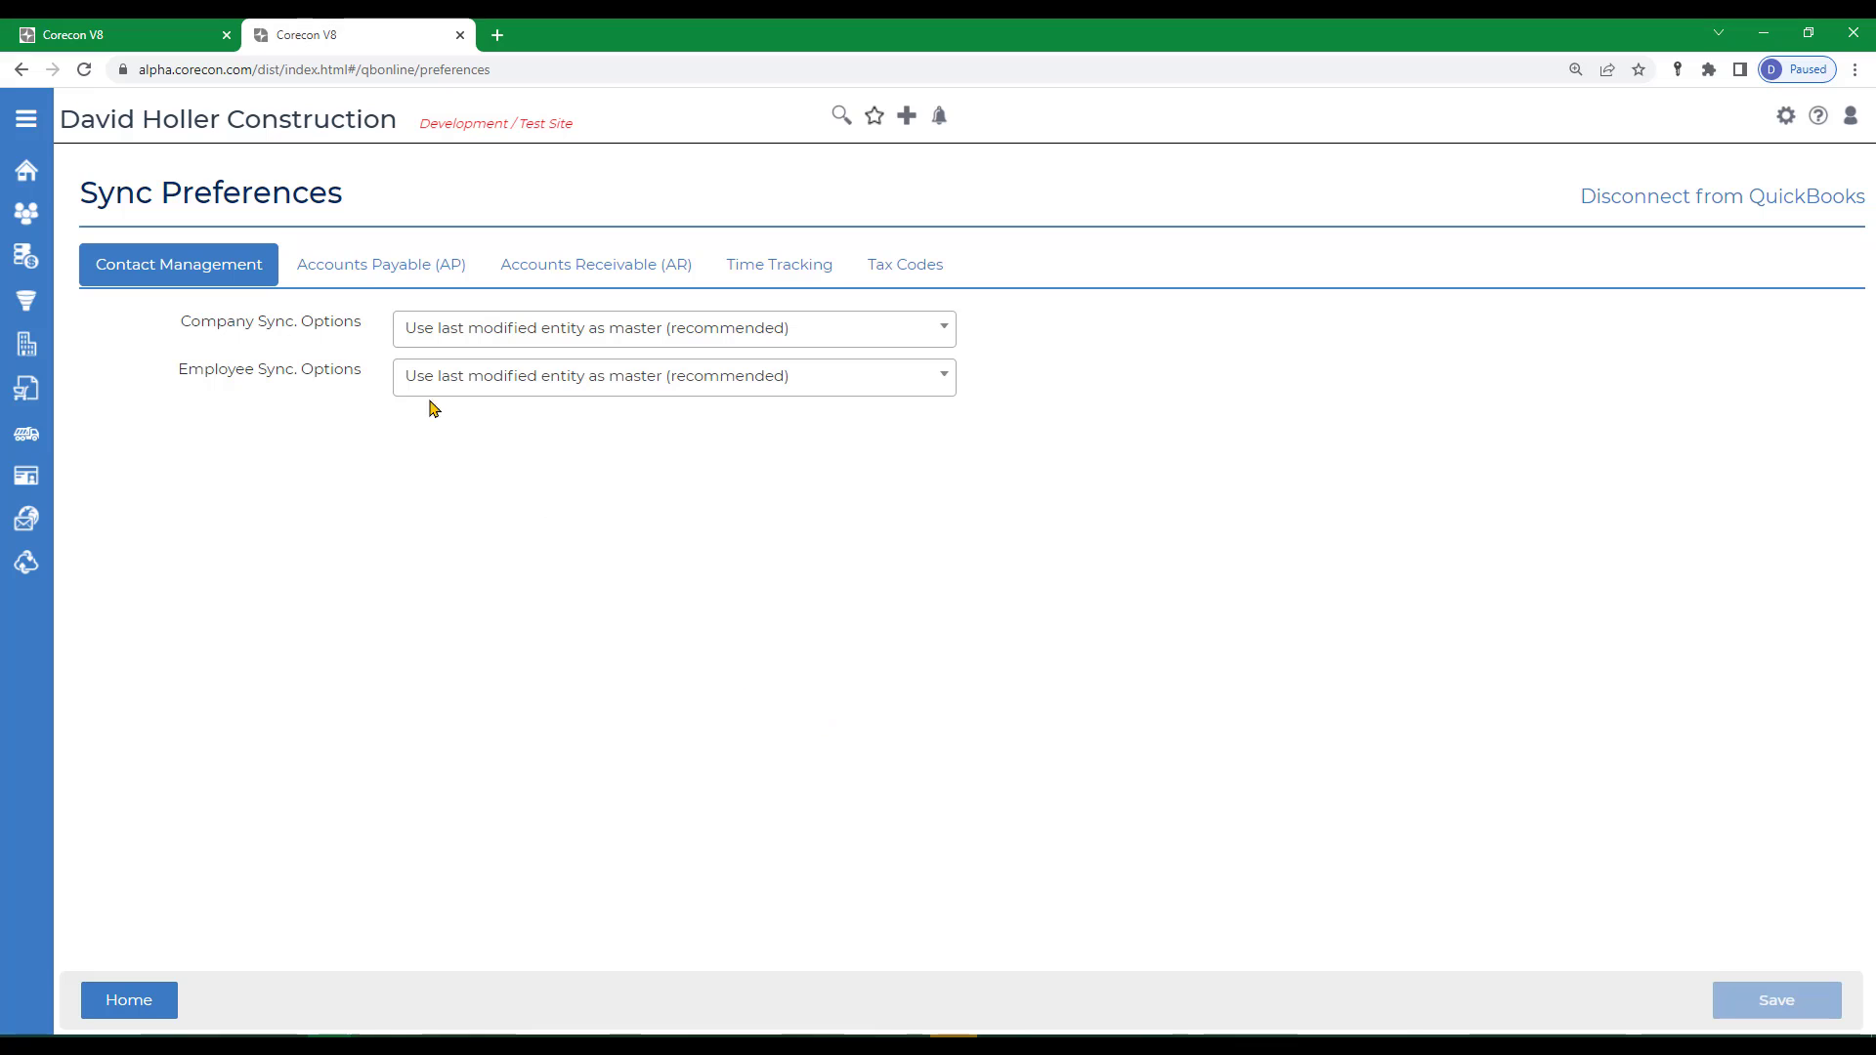
# Step: In the Accounts Payable preferences, choose Amex Credit Card as default credit card account and Bank - Checking as default bank account
pyautogui.click(354, 271)
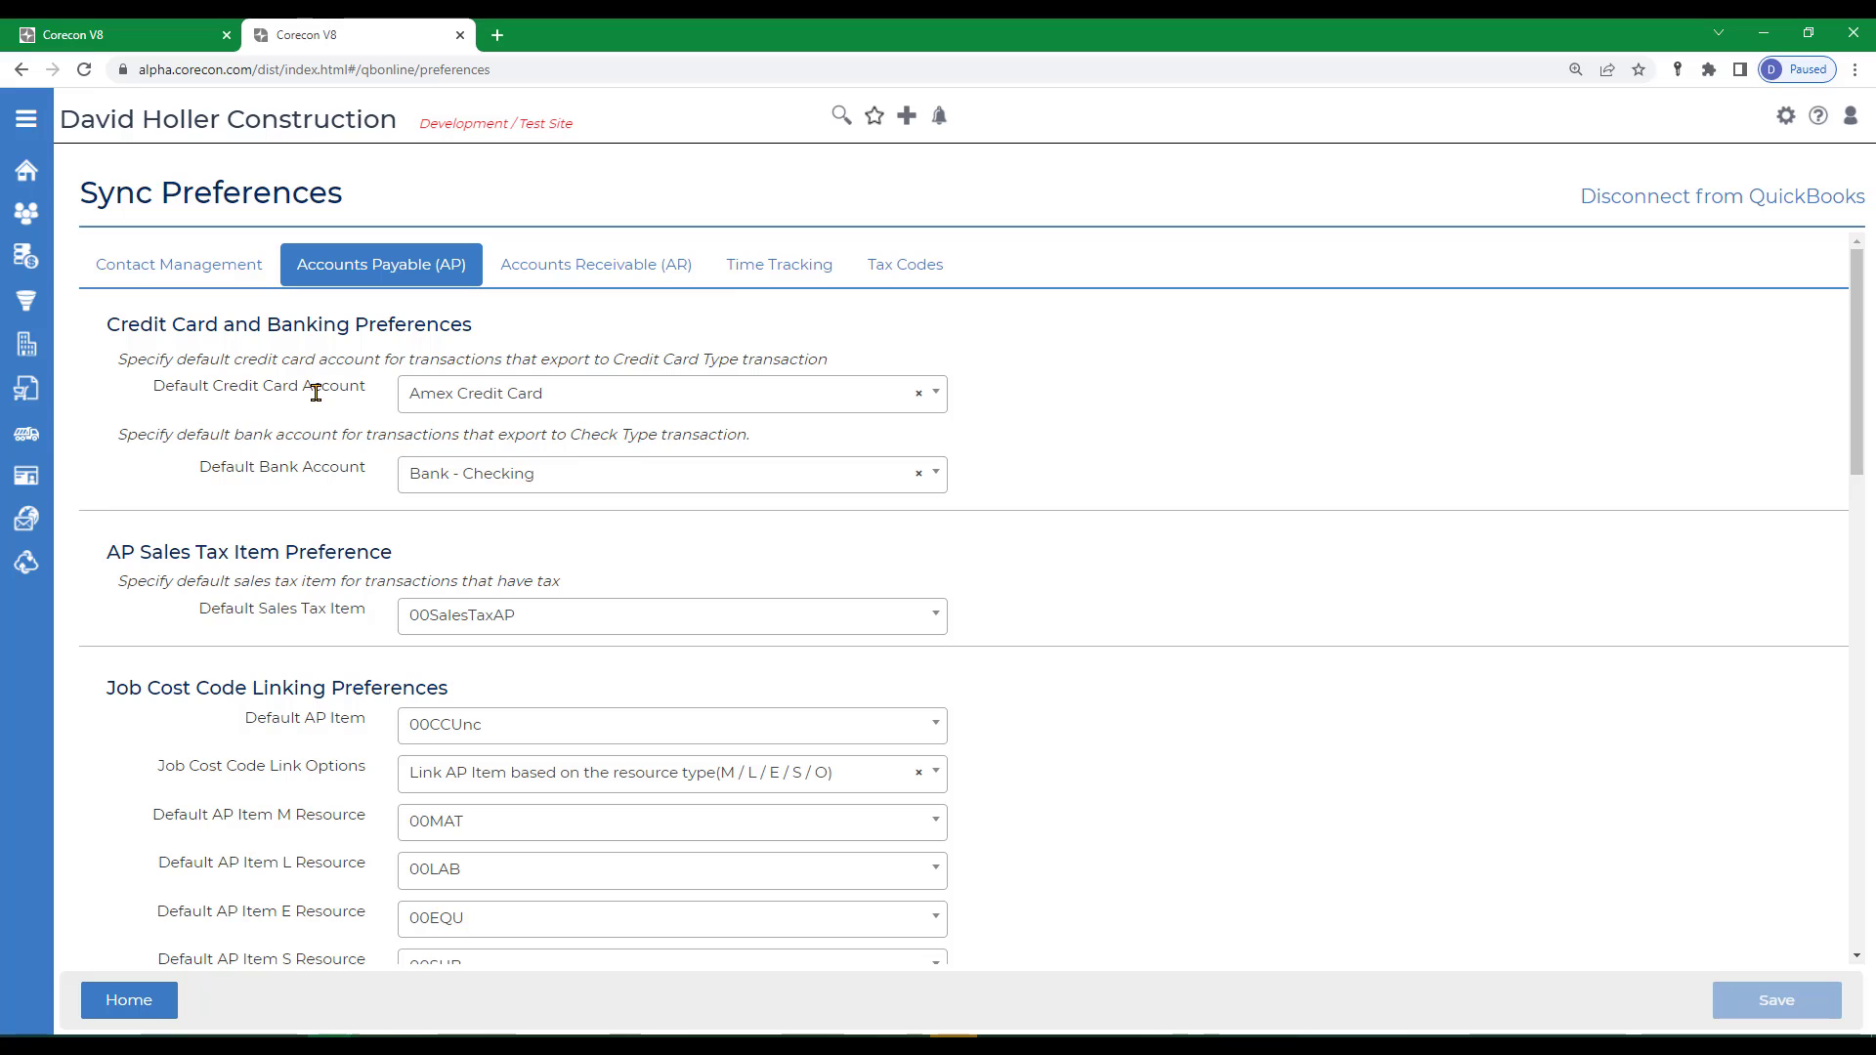
pyautogui.click(606, 396)
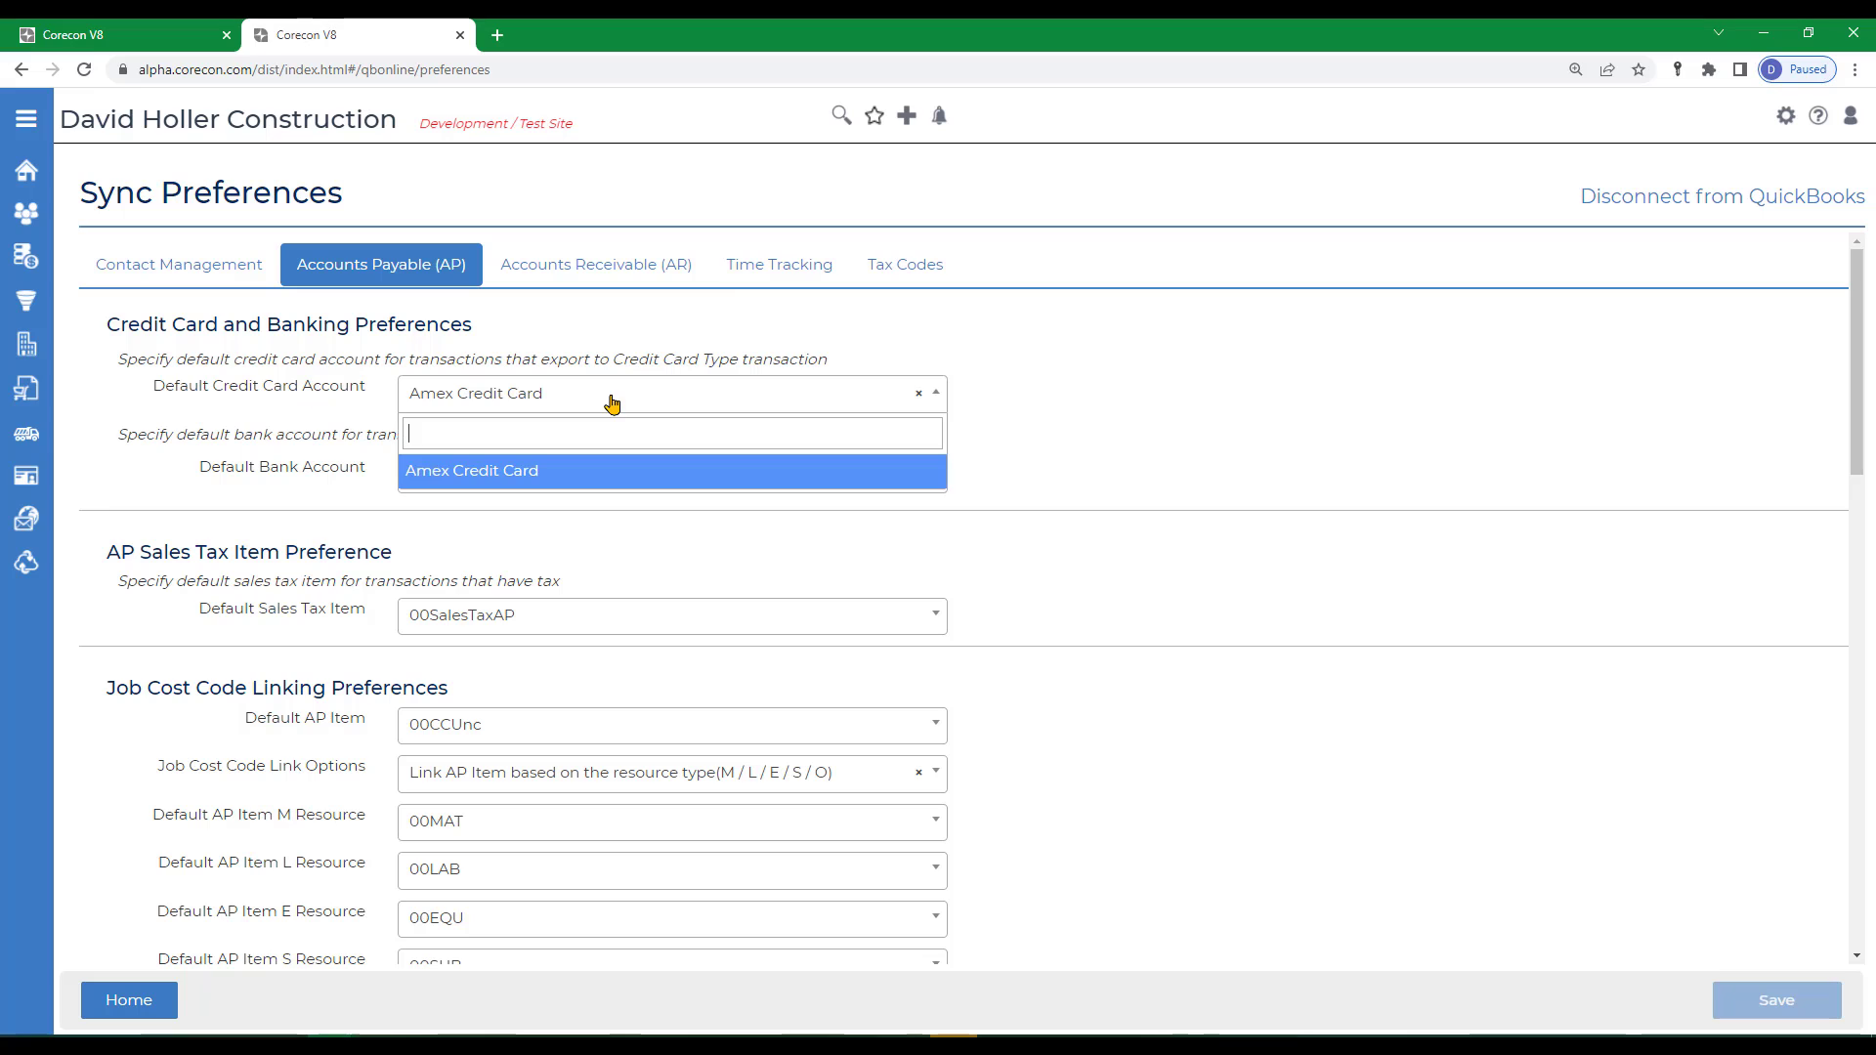
pyautogui.click(482, 473)
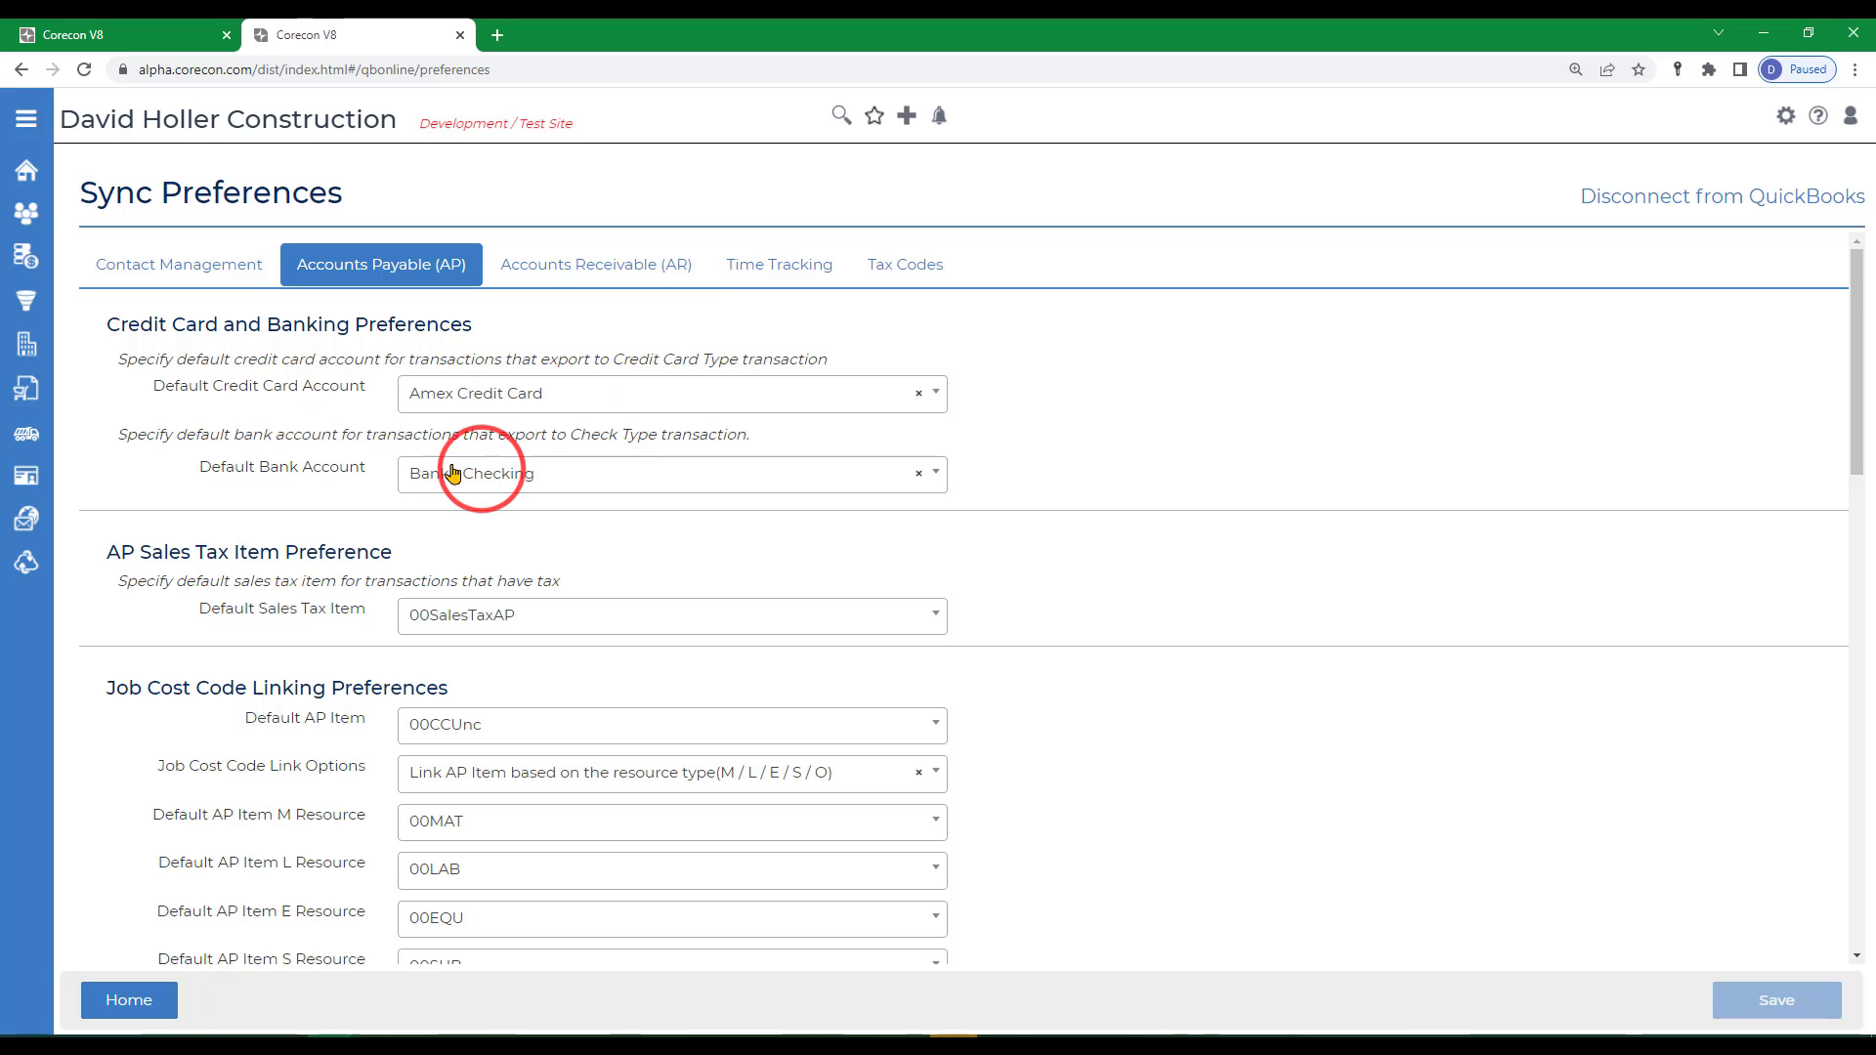
pyautogui.click(628, 474)
pyautogui.click(517, 553)
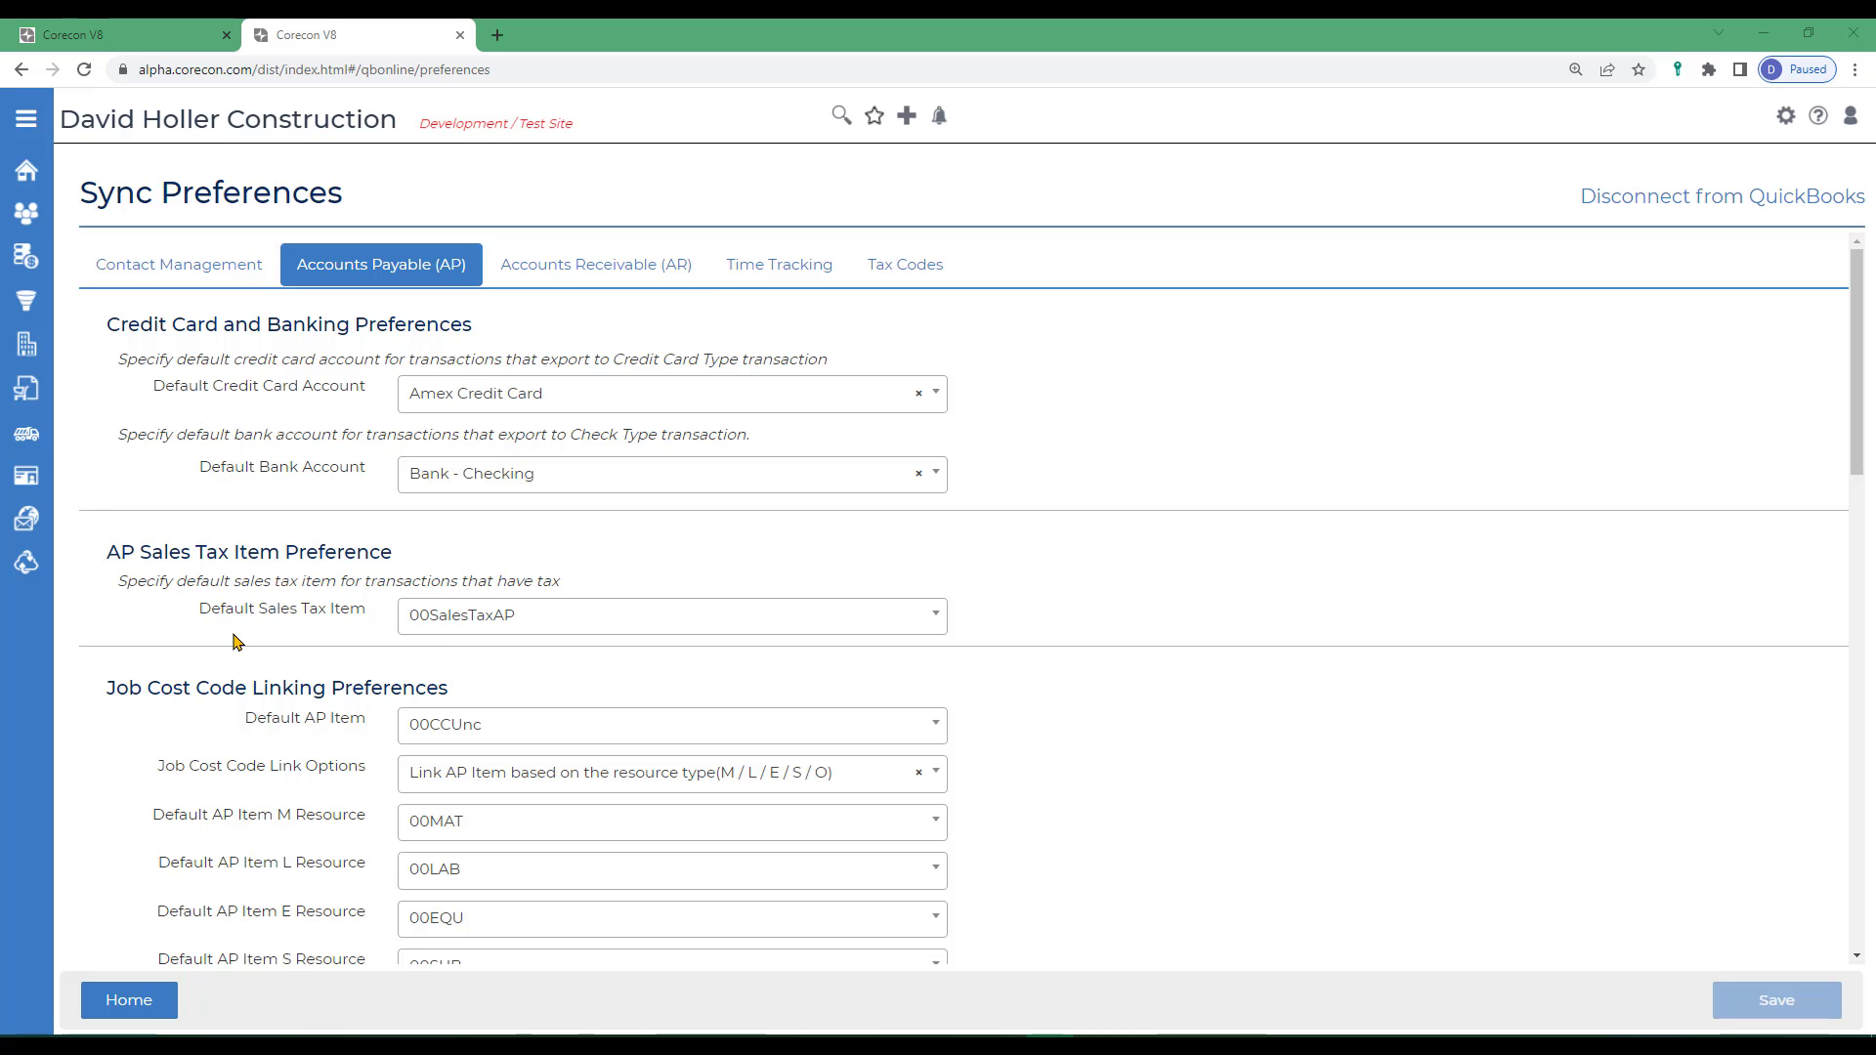
# Step: Set the default AP sales tax item to 00SalesTaxAP and the default AP item to 00CCUnc
pyautogui.click(552, 630)
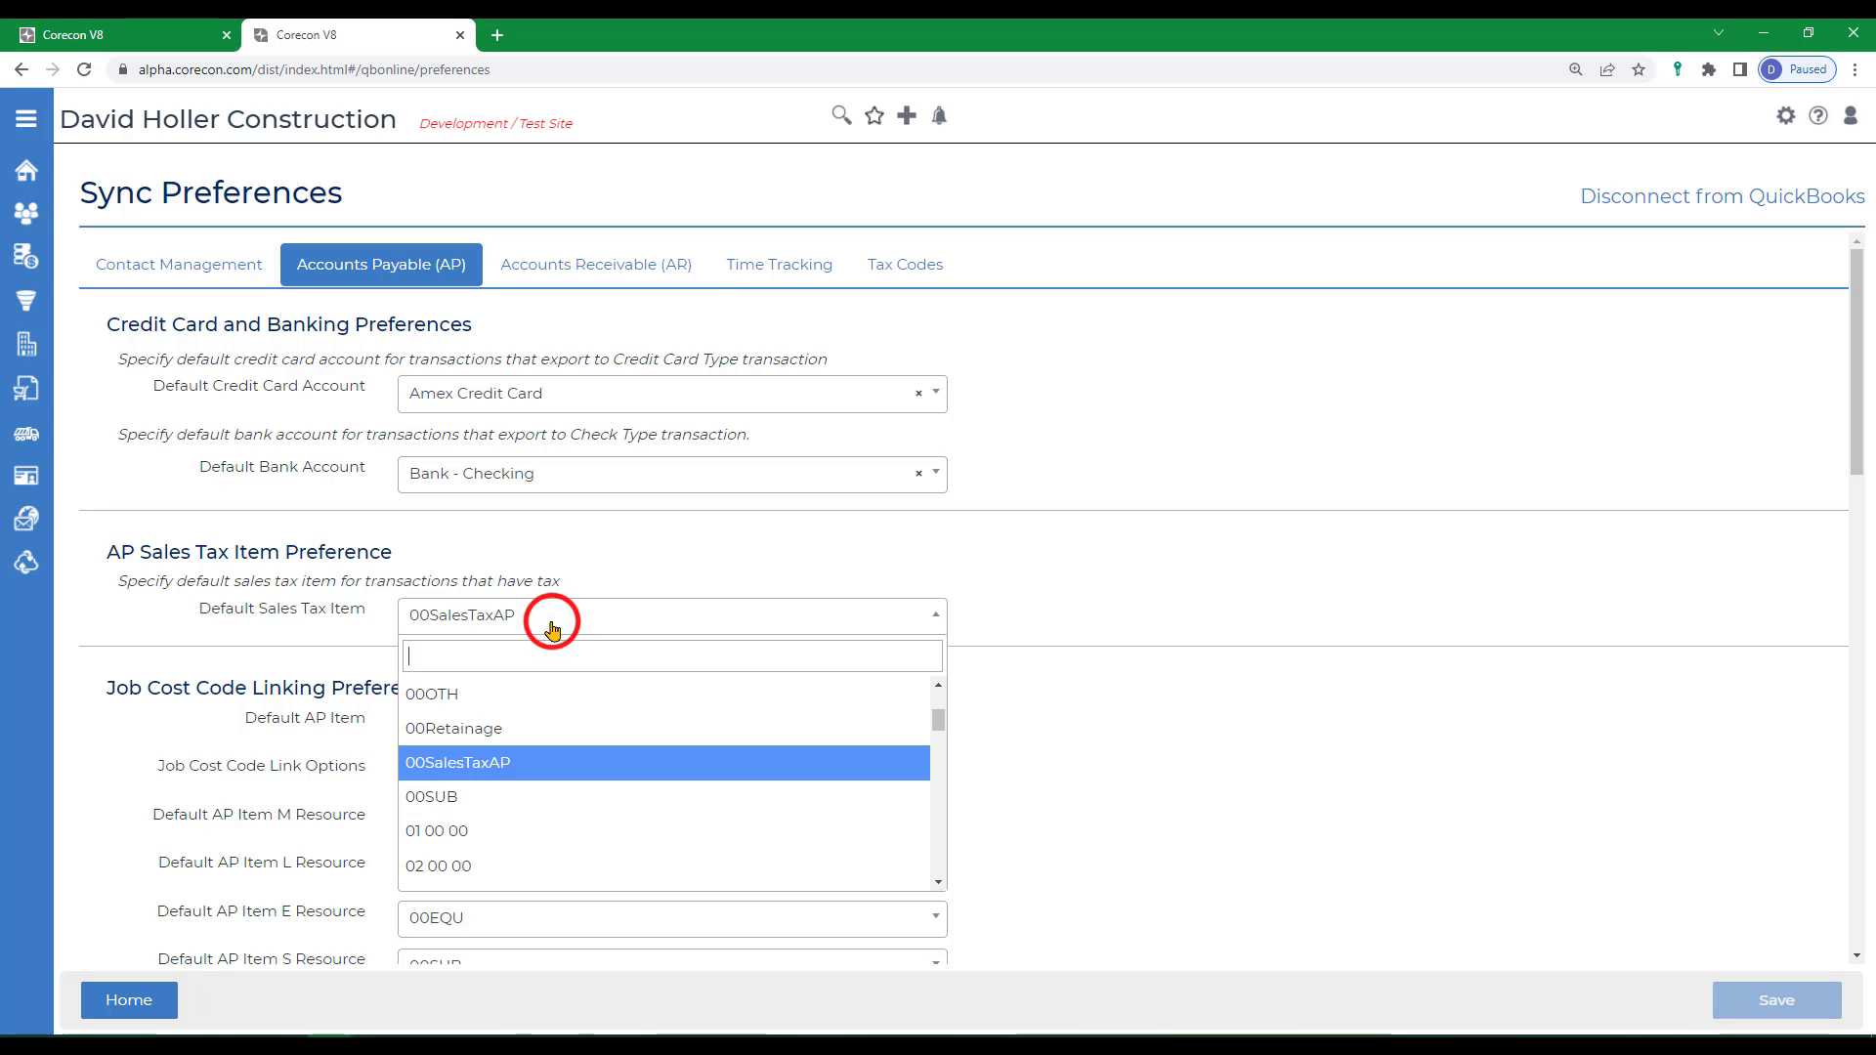
pyautogui.click(469, 770)
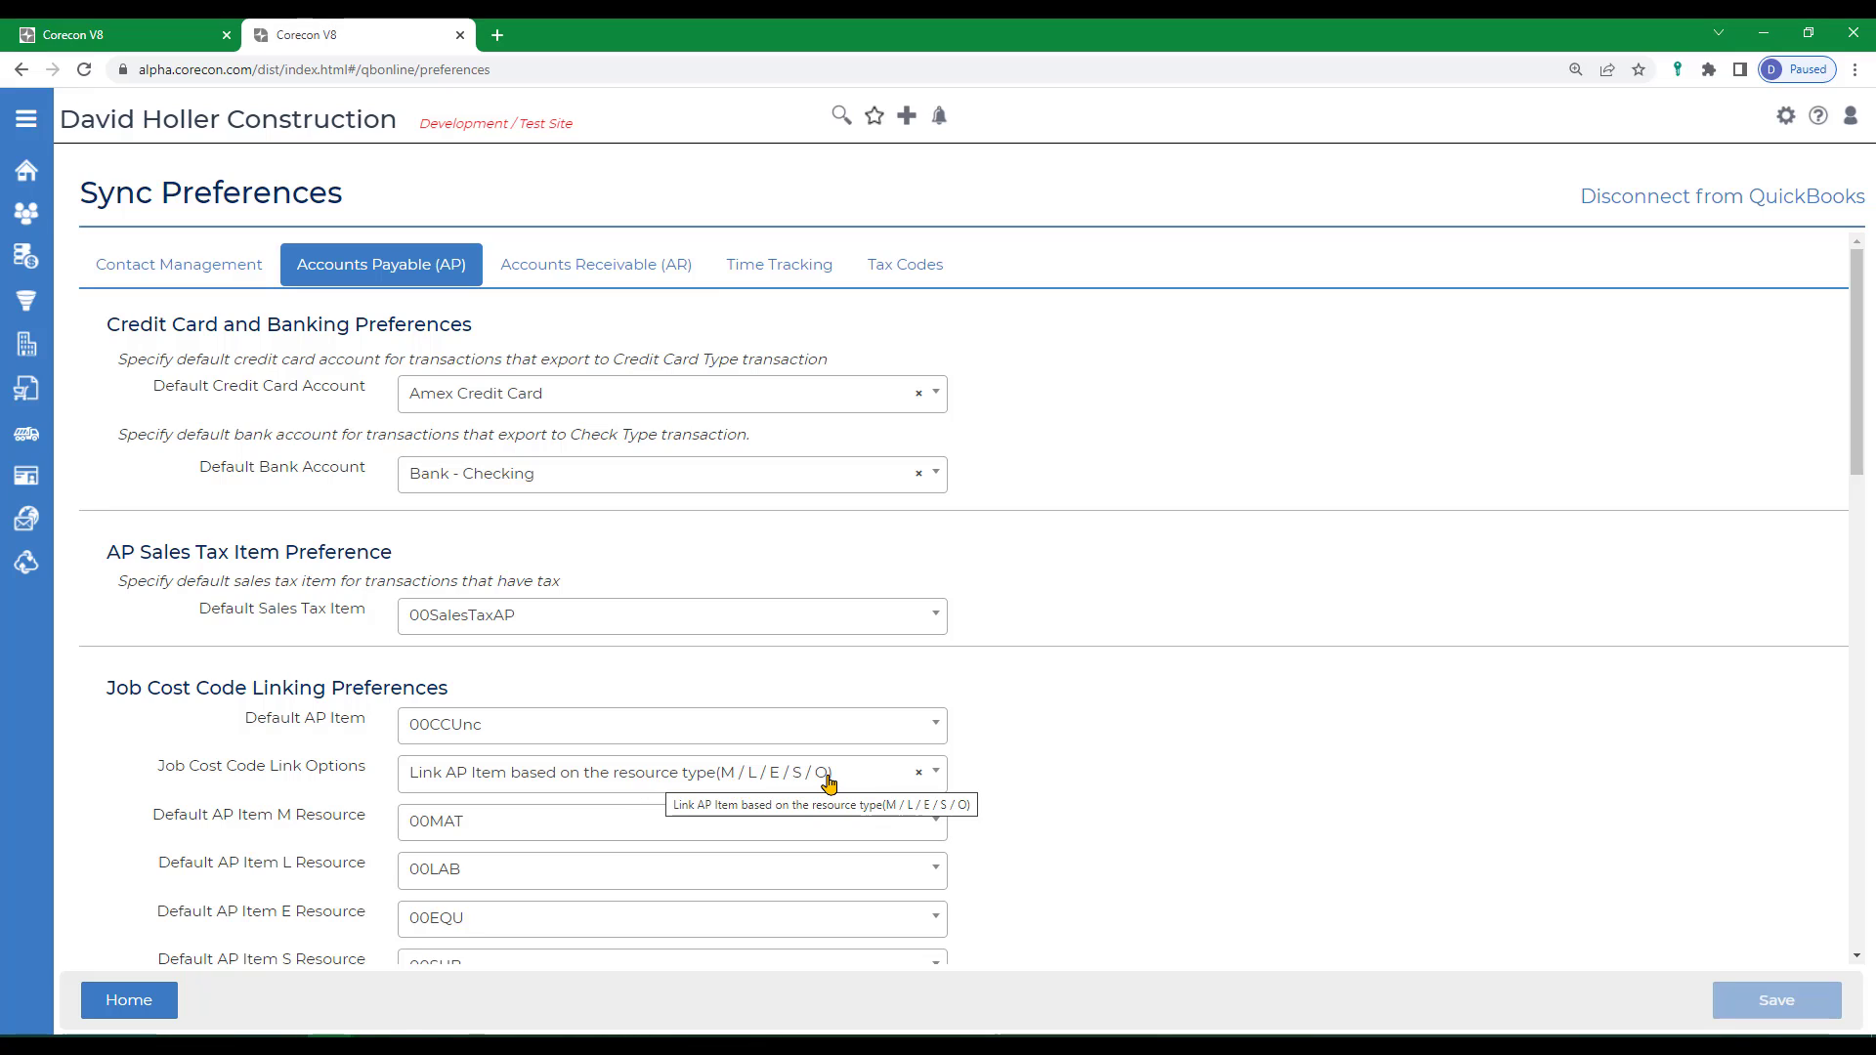
pyautogui.click(493, 728)
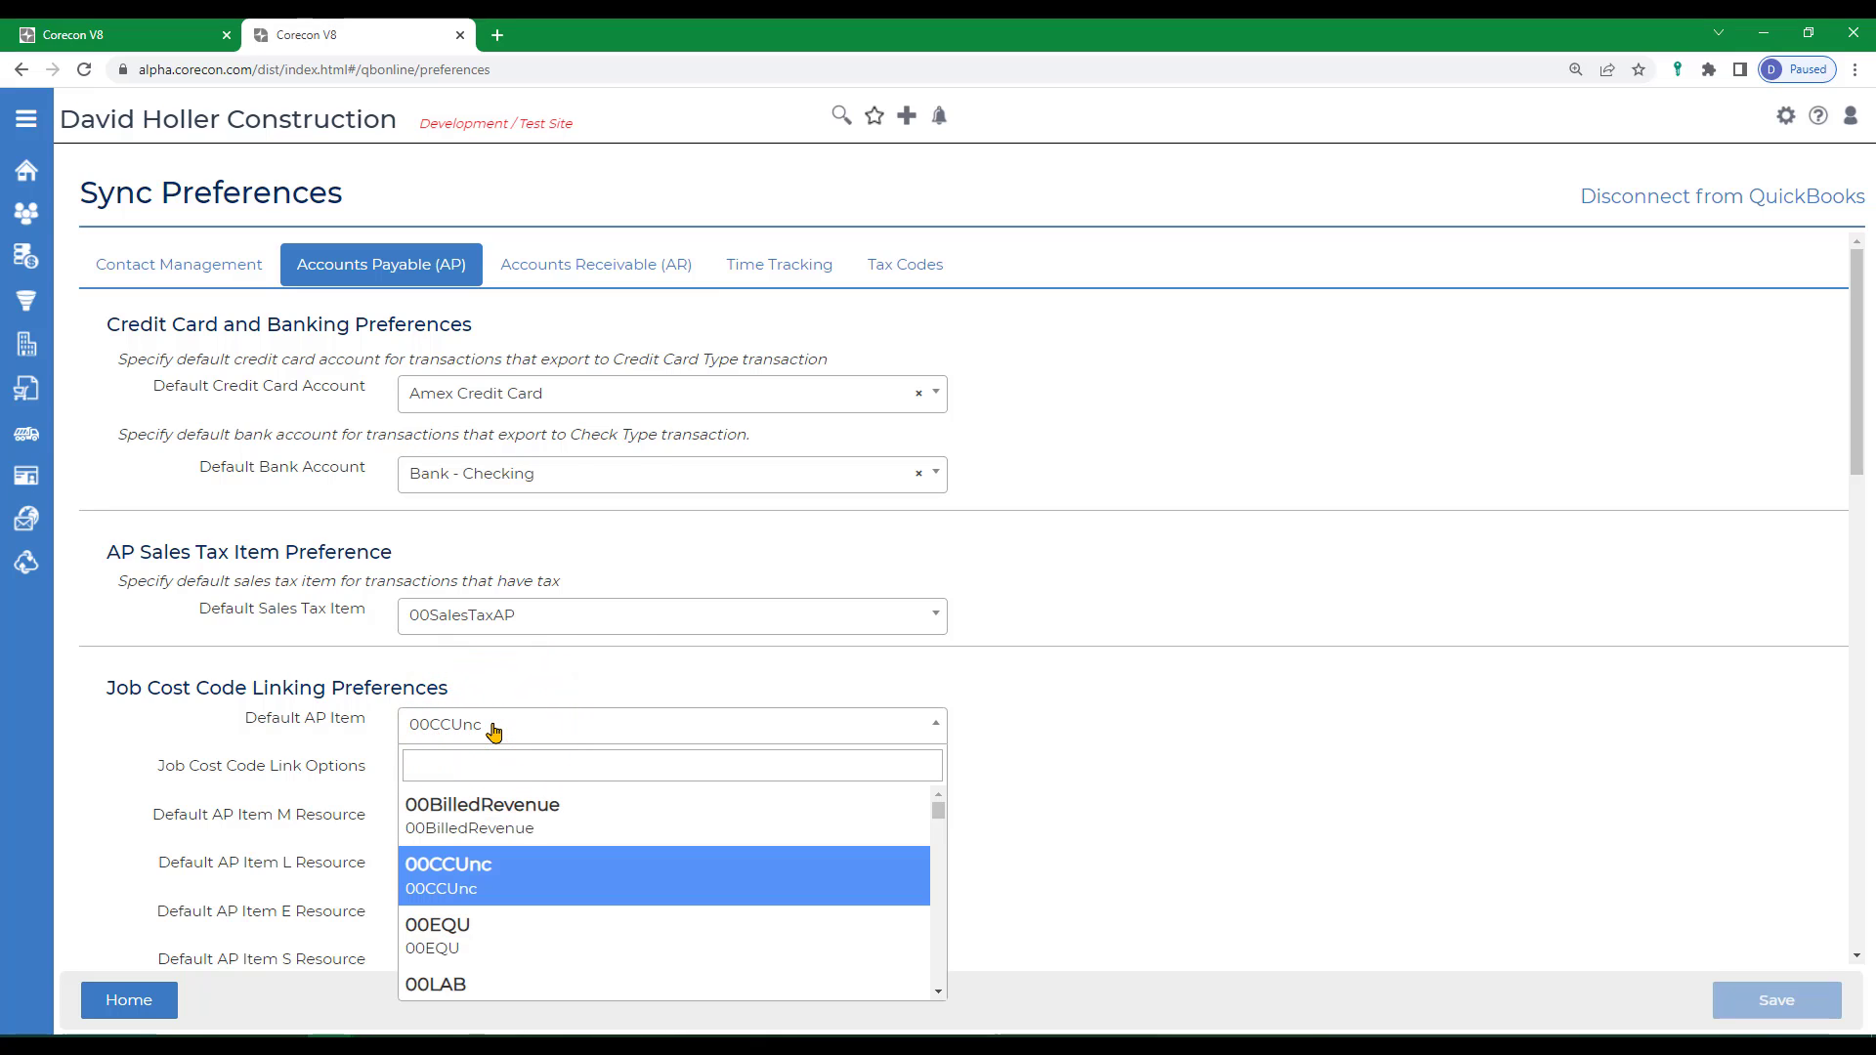
pyautogui.click(446, 879)
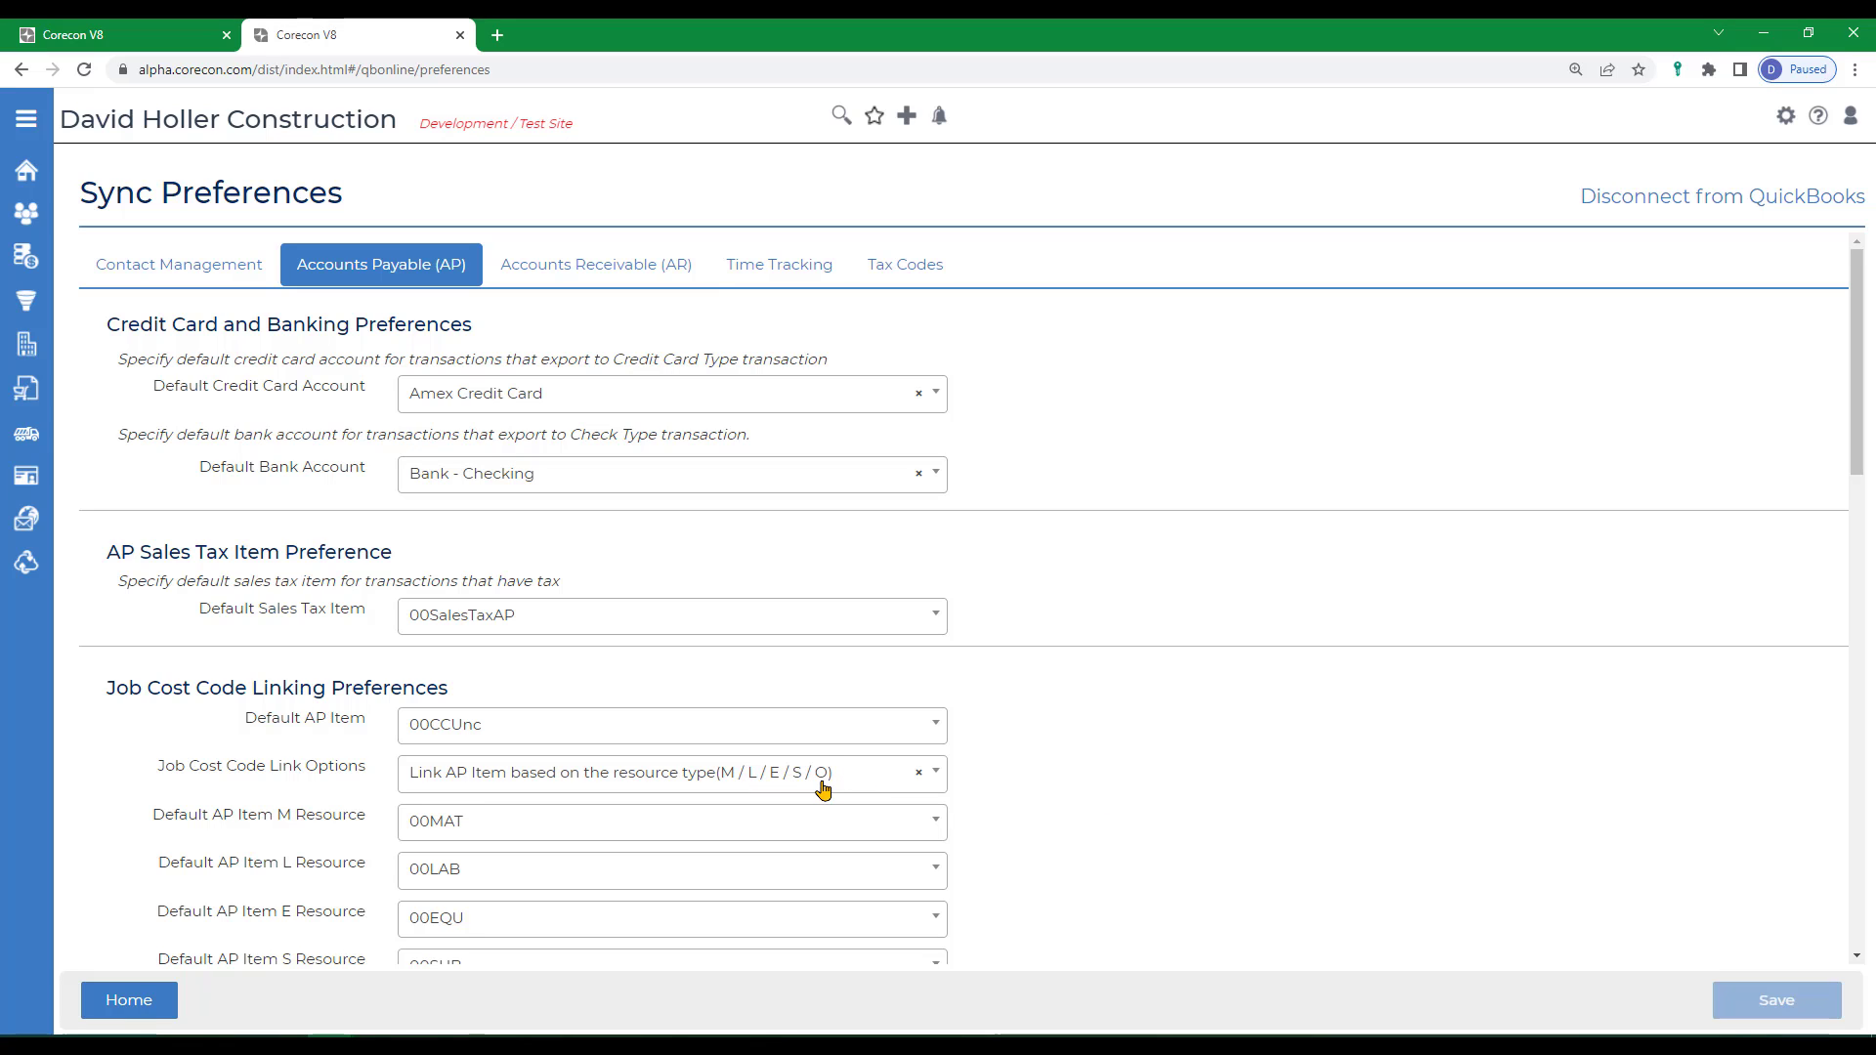
# Step: Set the default AP item for the M resource to 00MAT in the job cost code linking preferences
pyautogui.scroll(-2, 823, 790)
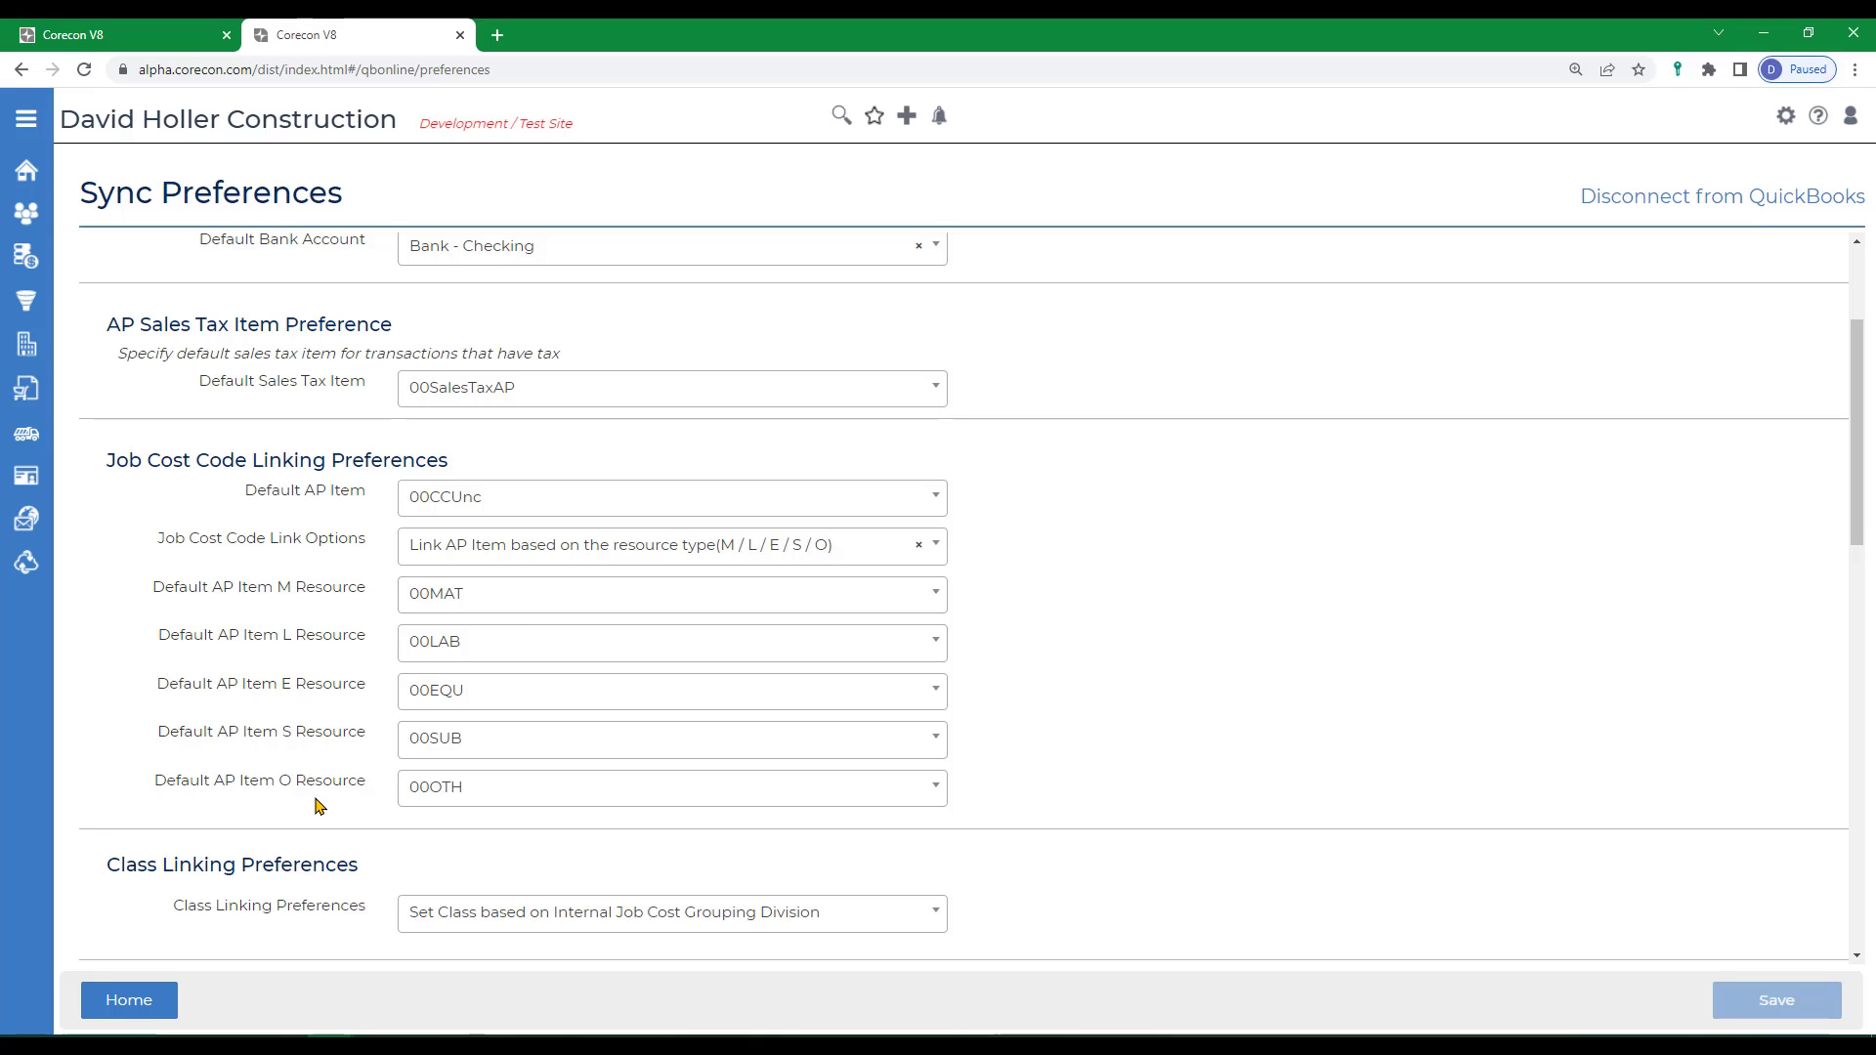
pyautogui.click(508, 598)
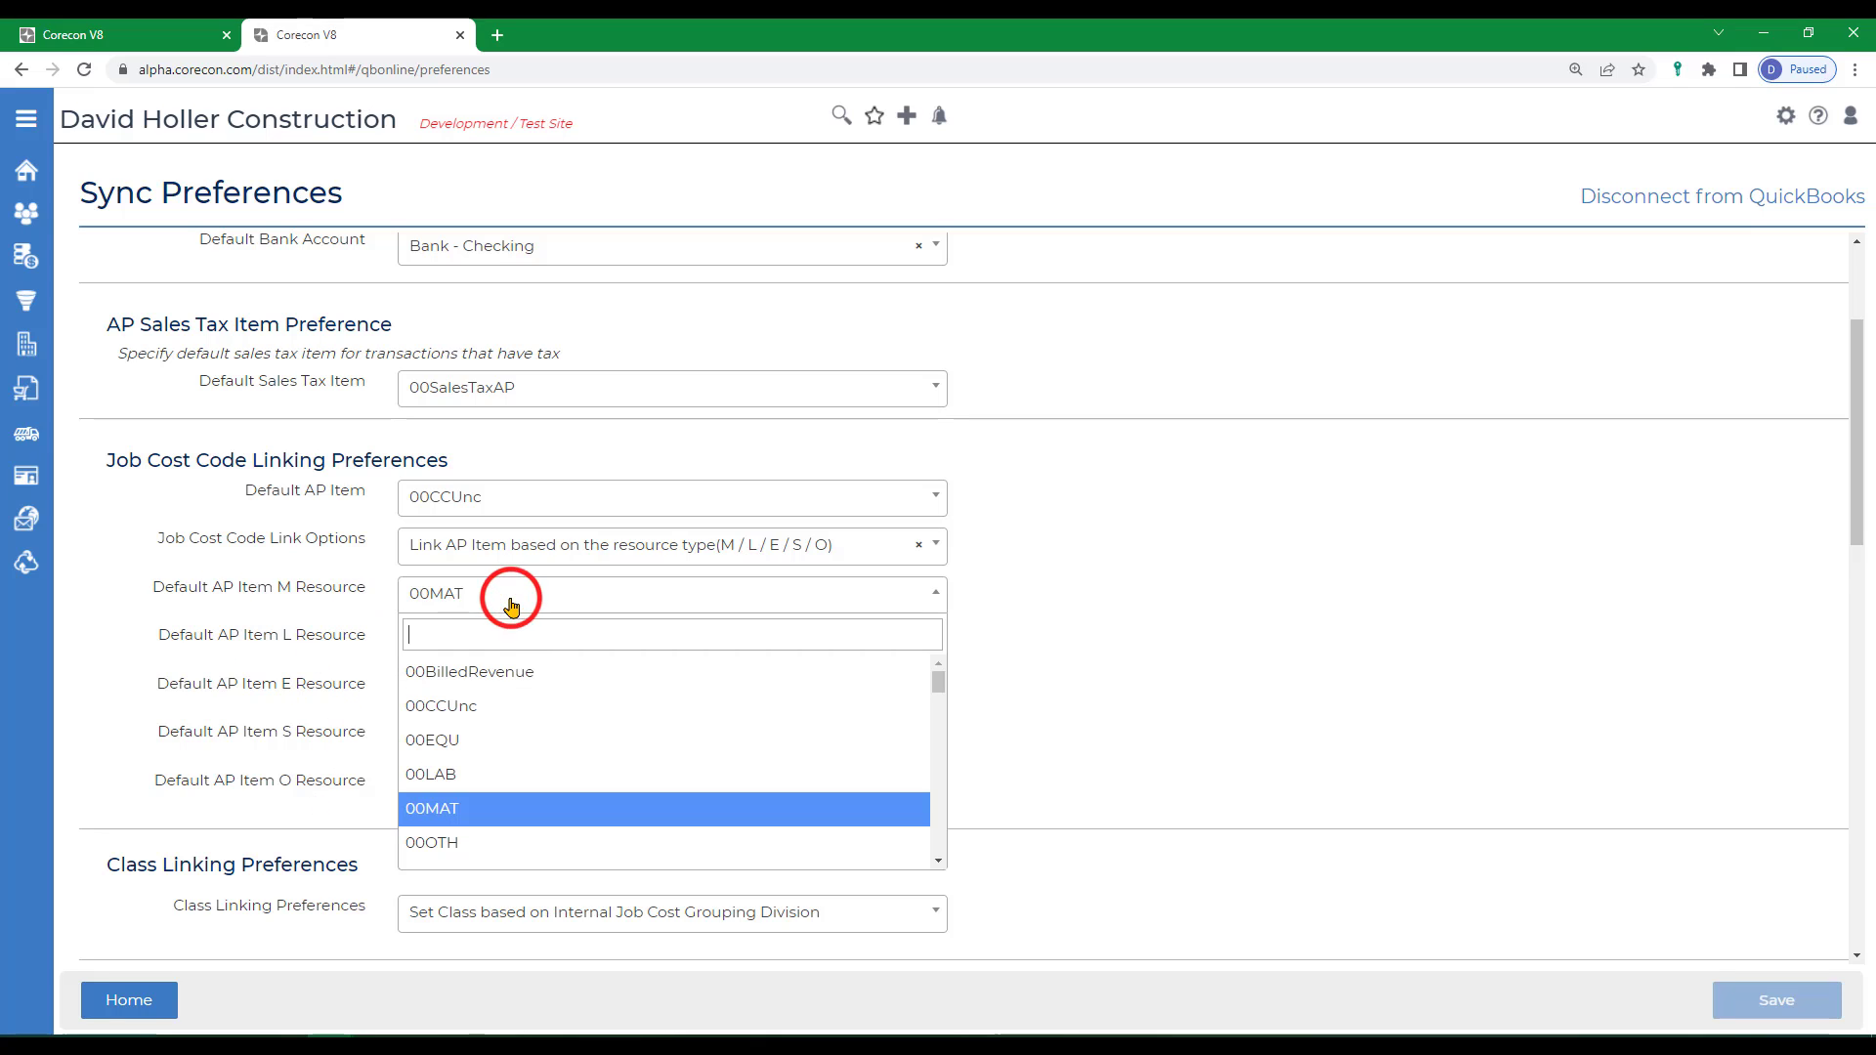
pyautogui.click(464, 817)
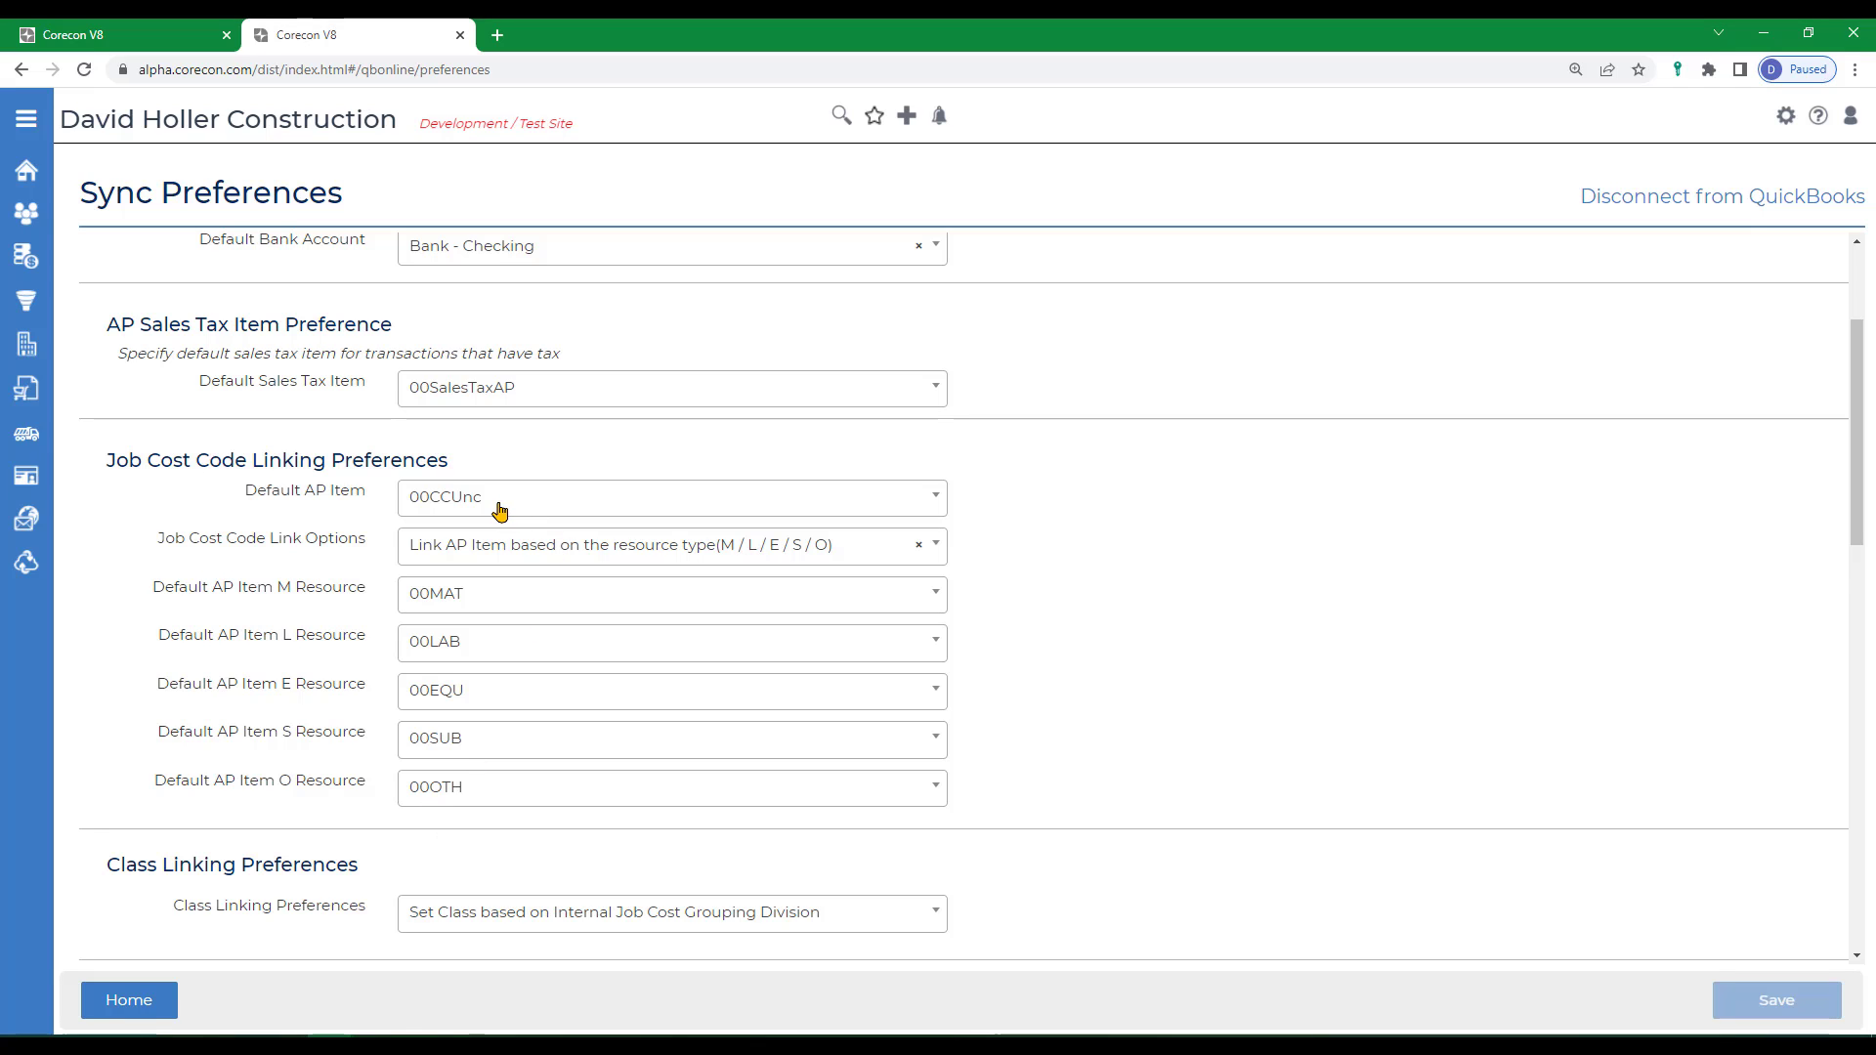
# Step: Try the job cost code link options for auto-linking by exact Job Cost Code and for linking to a specific Project Classification
pyautogui.click(686, 552)
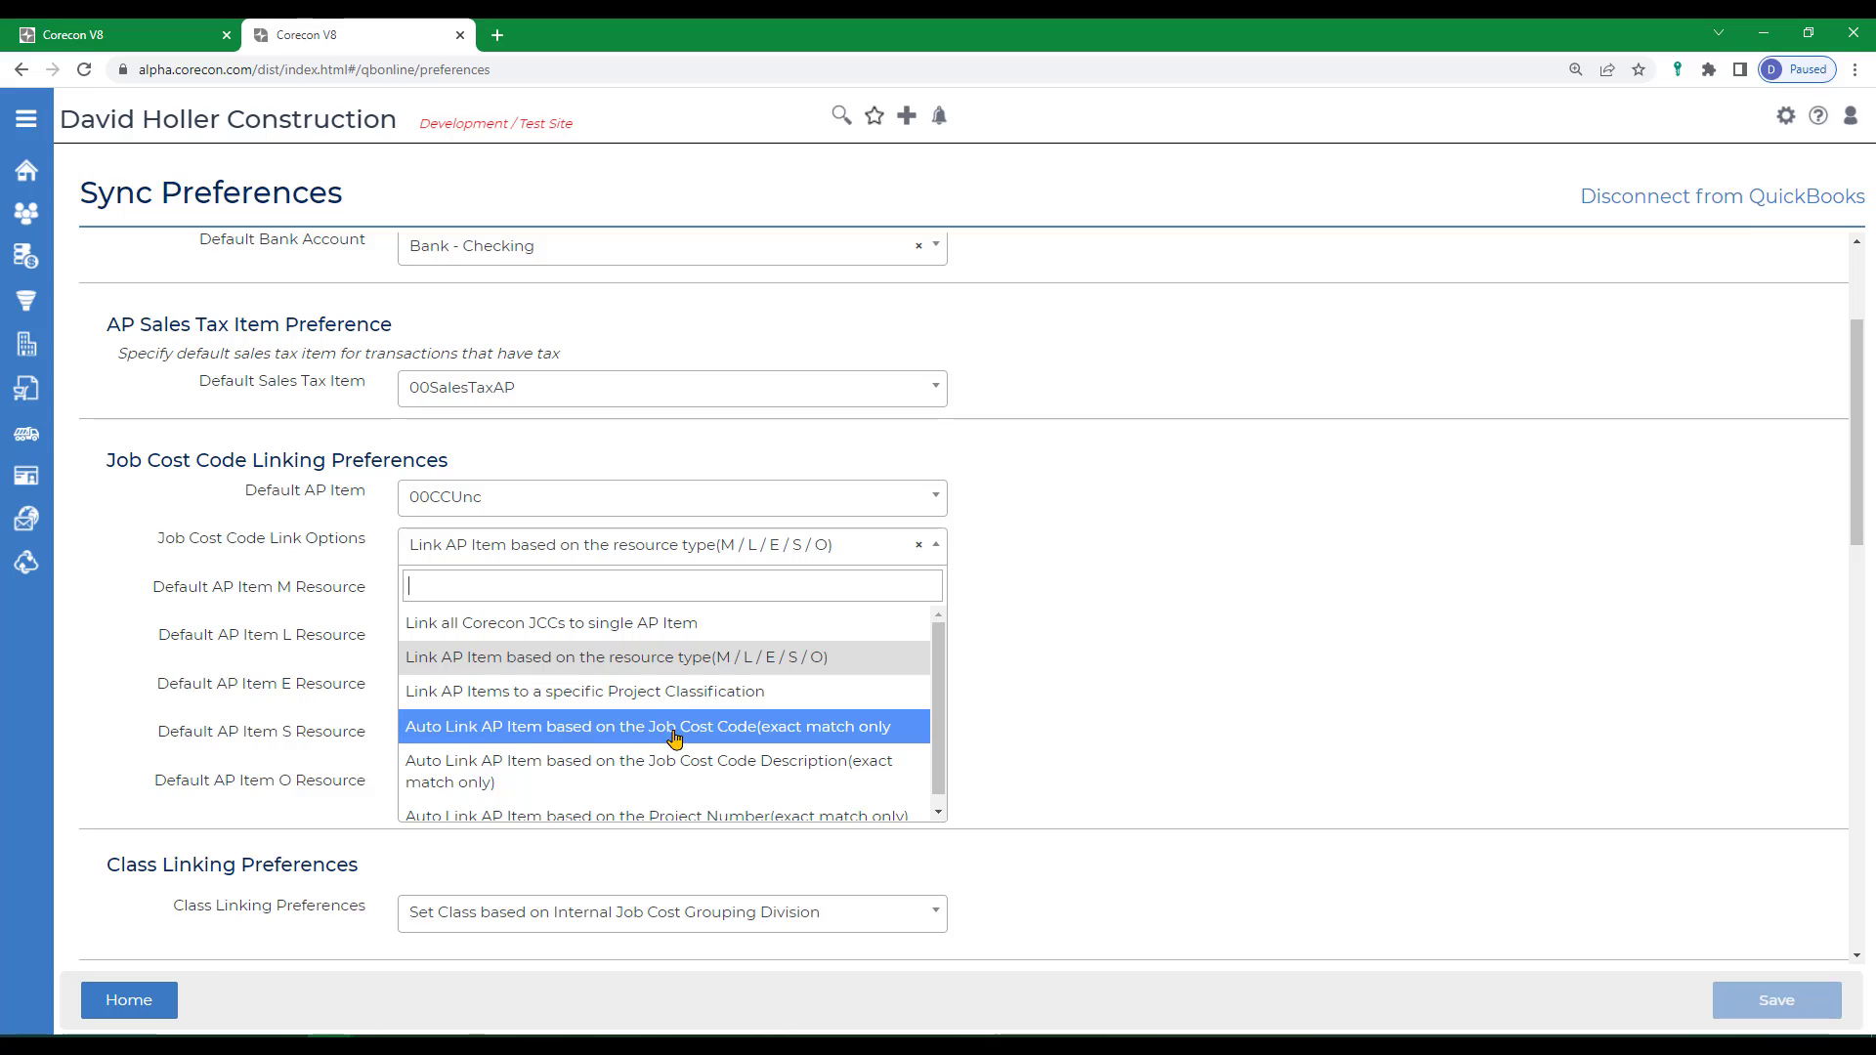
pyautogui.click(720, 731)
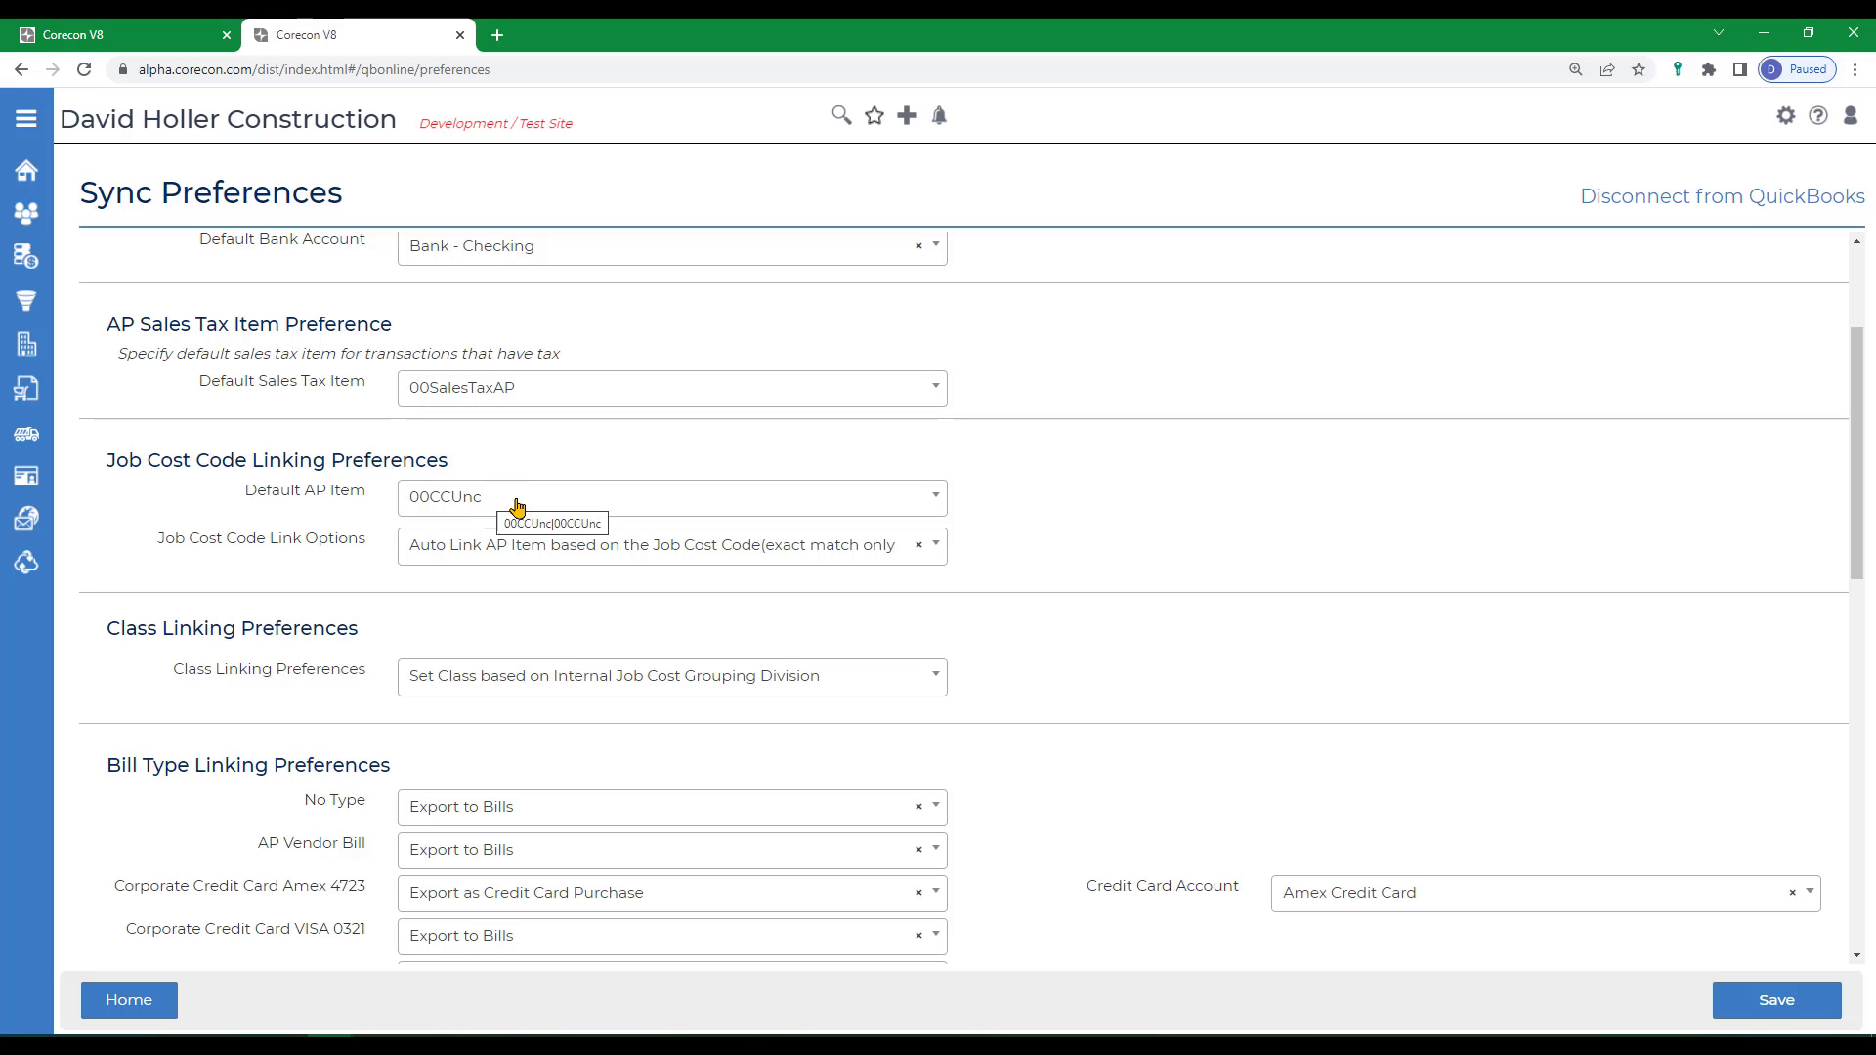
pyautogui.click(723, 555)
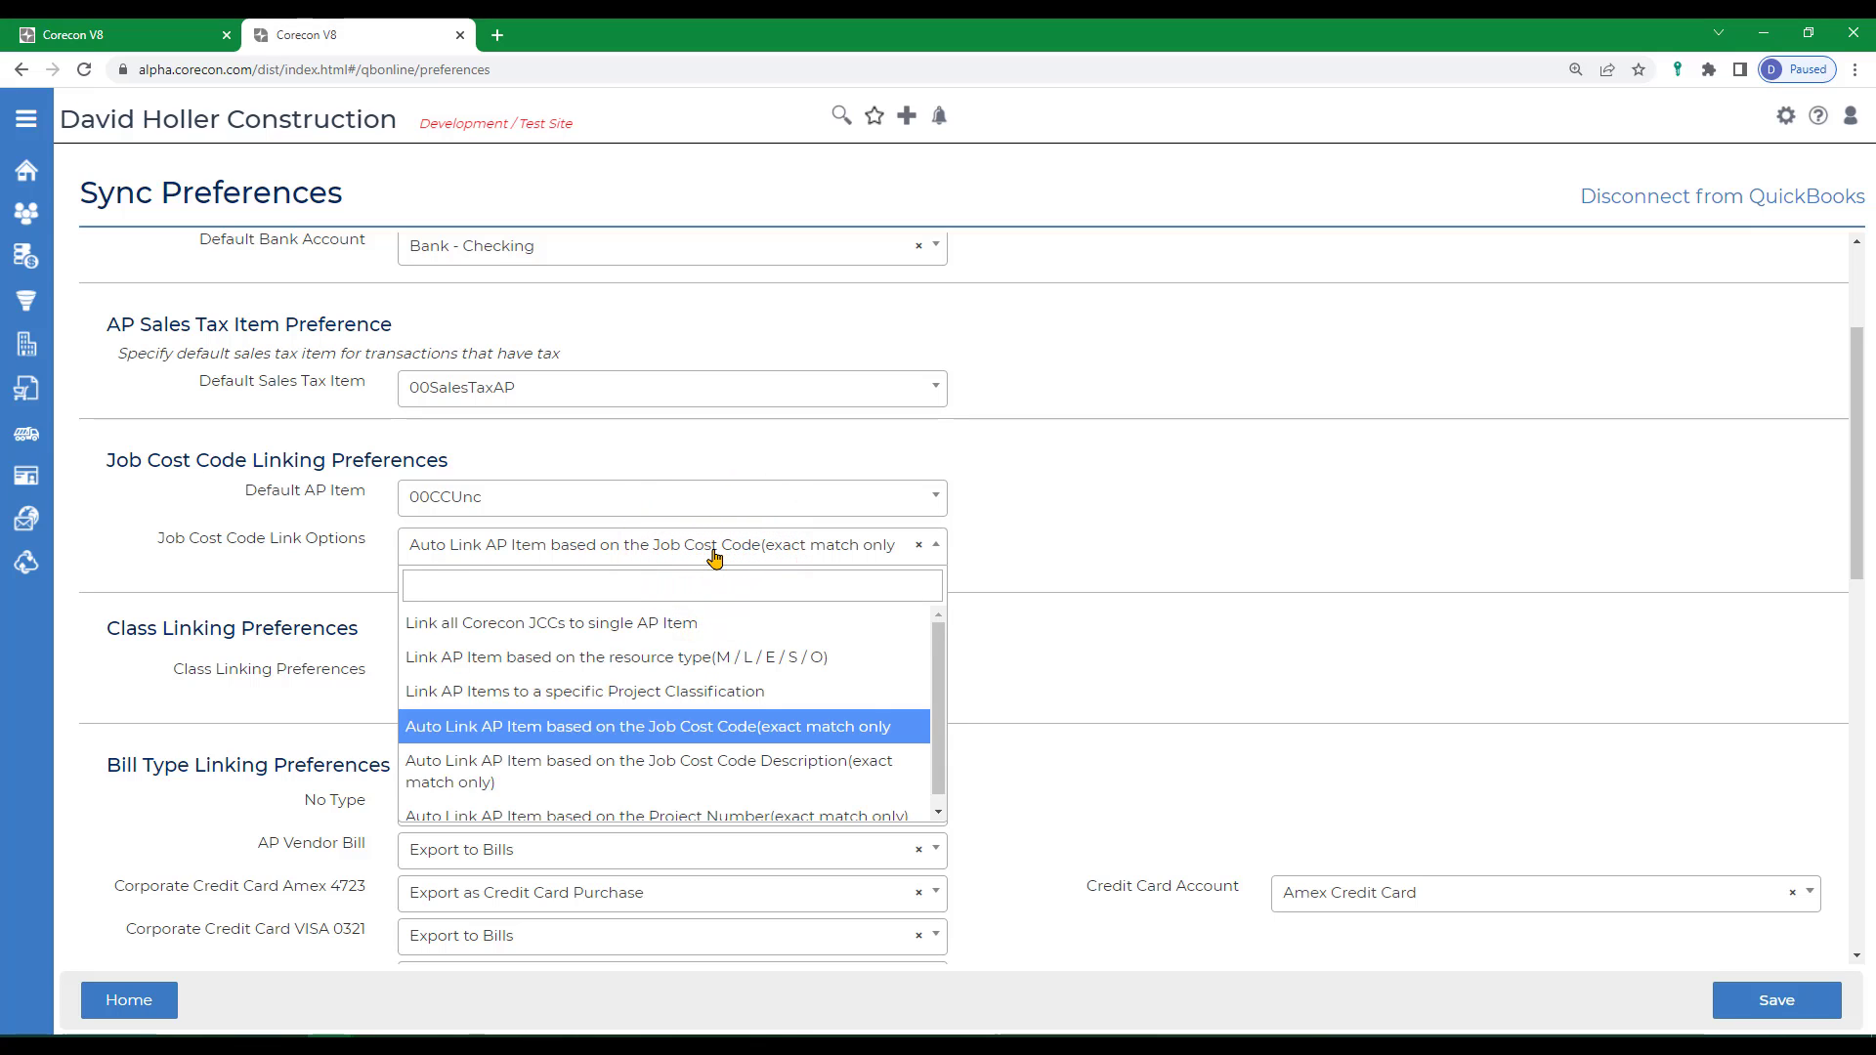
pyautogui.click(537, 694)
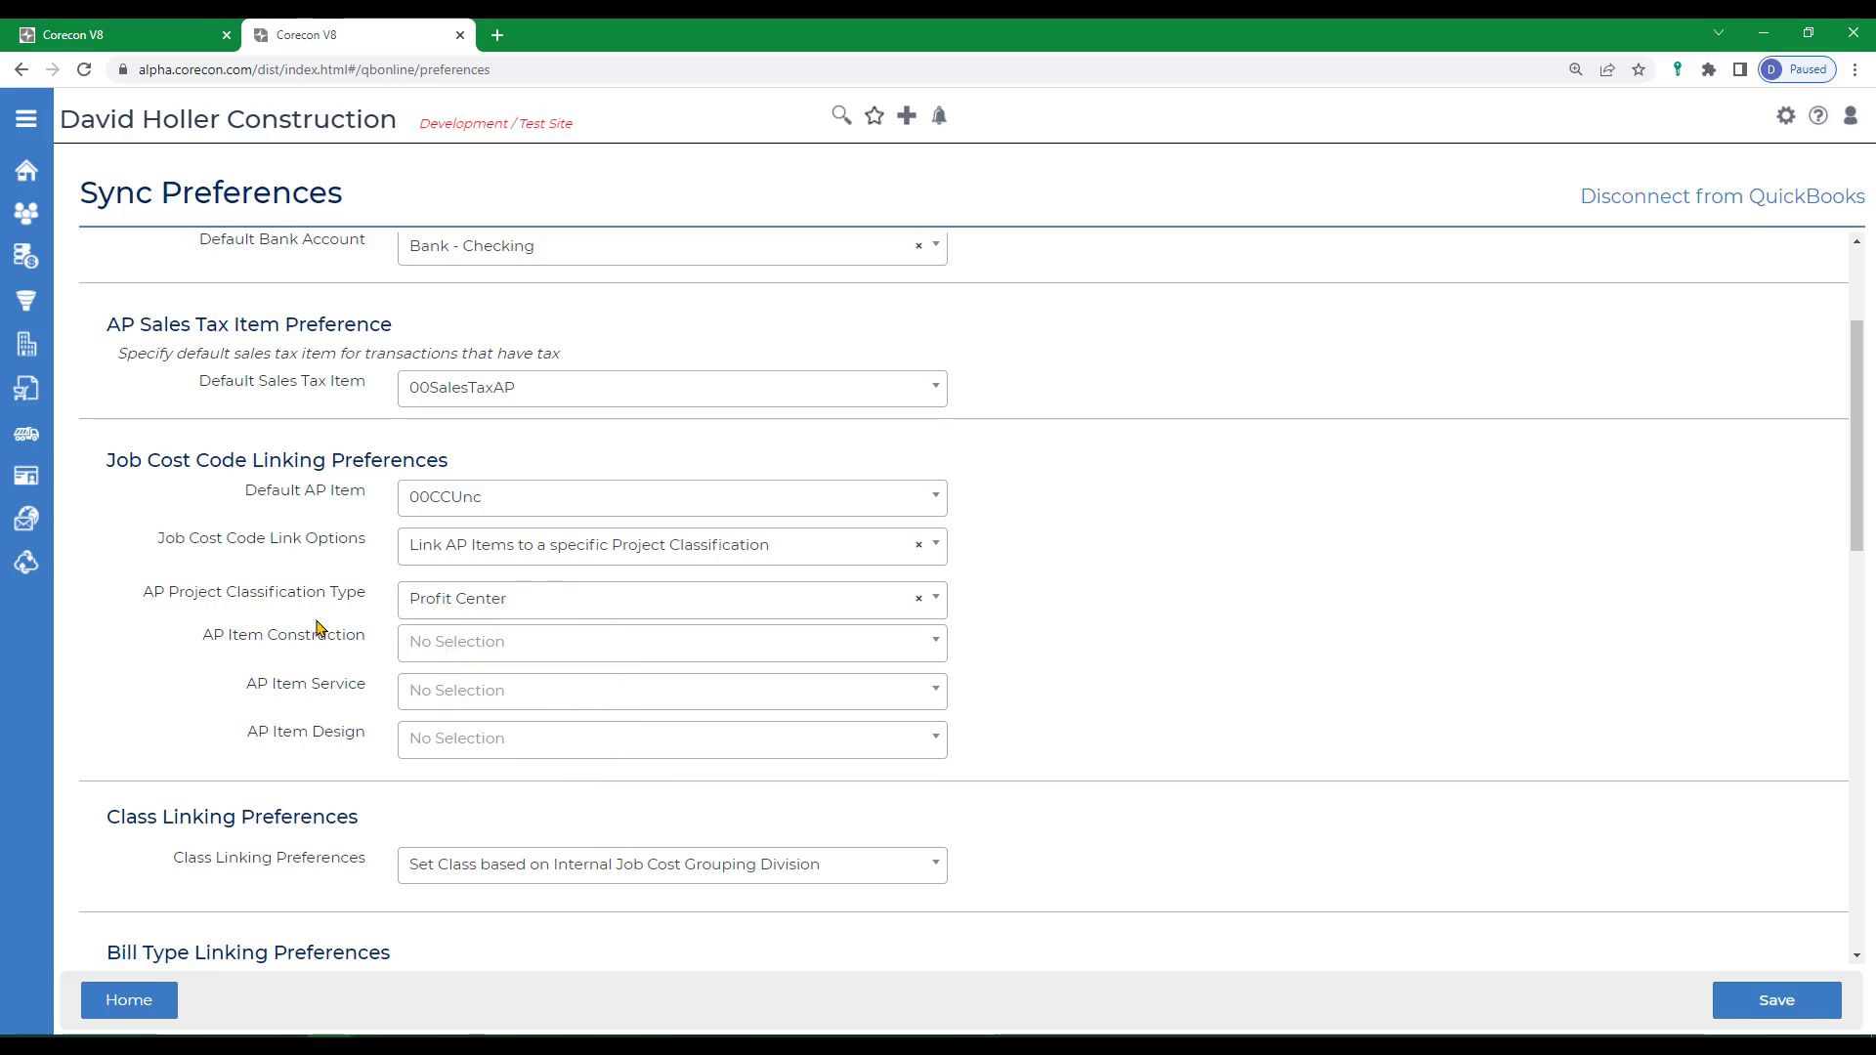
# Step: Select Profit Center as the AP project classification type, try 00BilledRevenue as the AP Item Construction, and clear that item
pyautogui.click(502, 607)
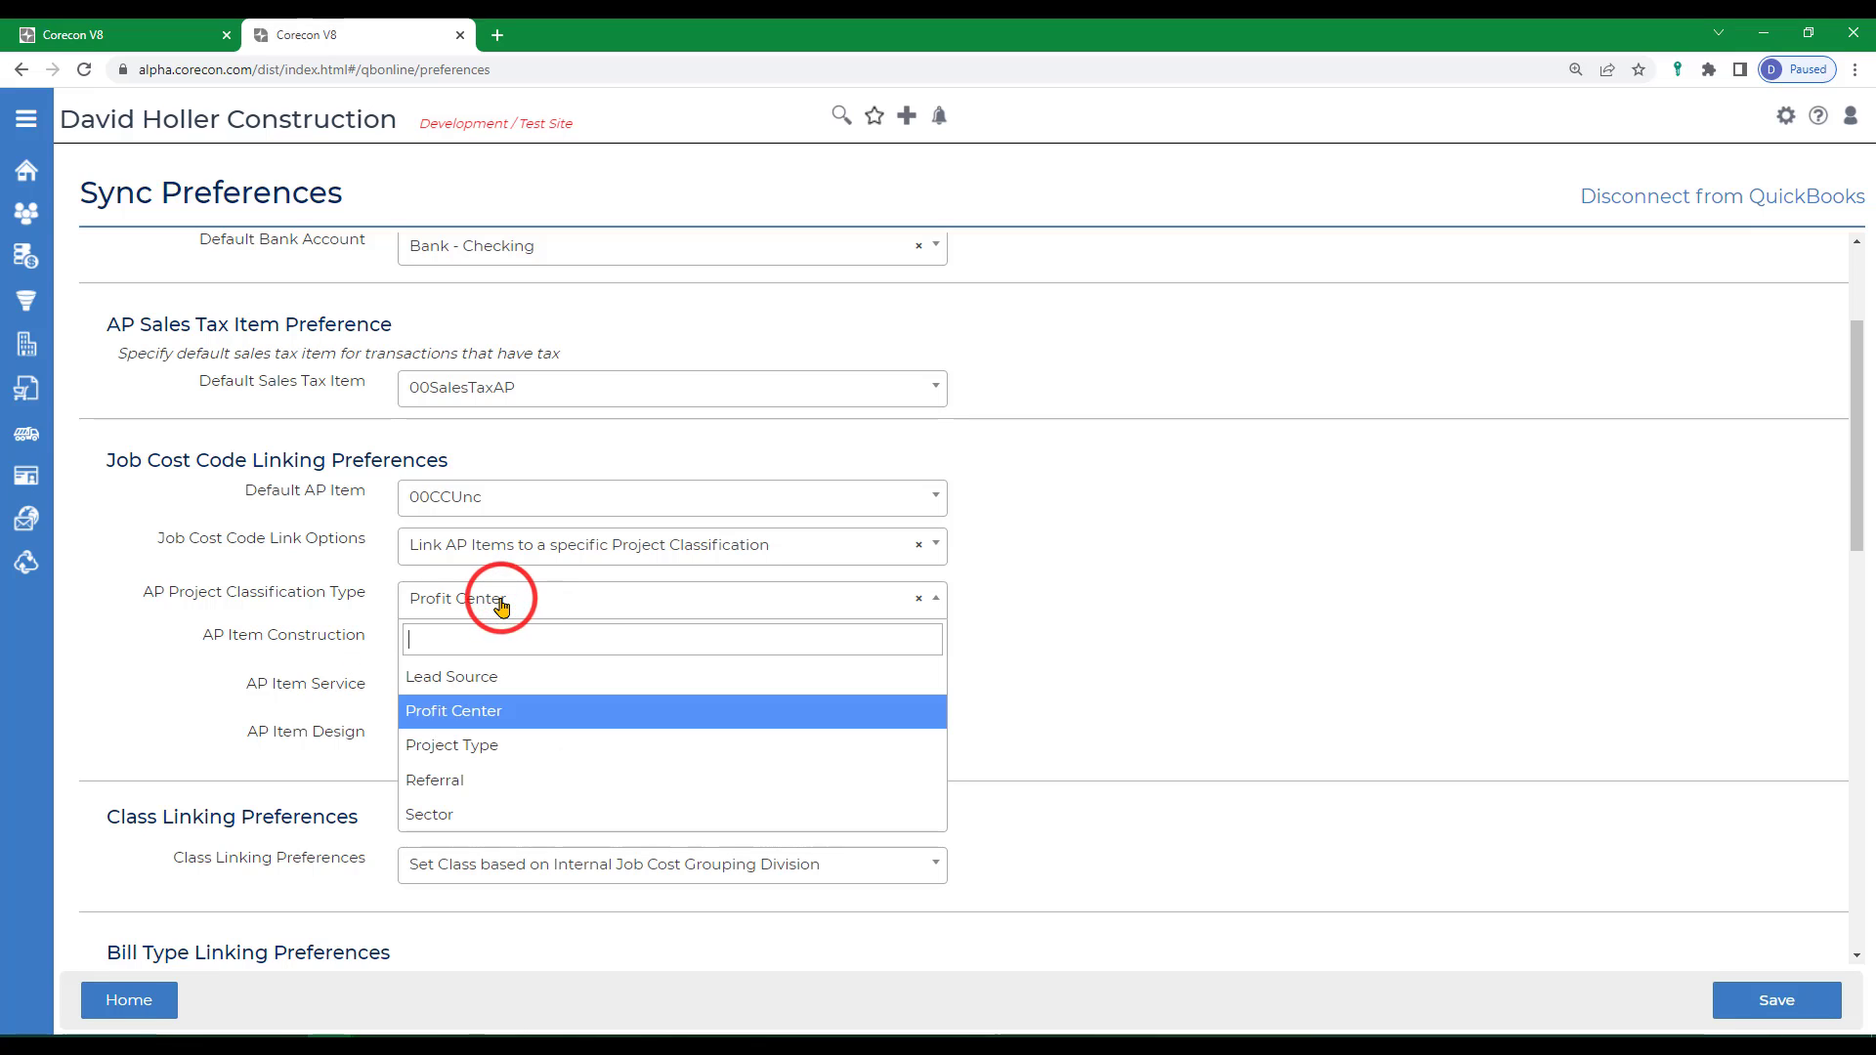
pyautogui.click(449, 714)
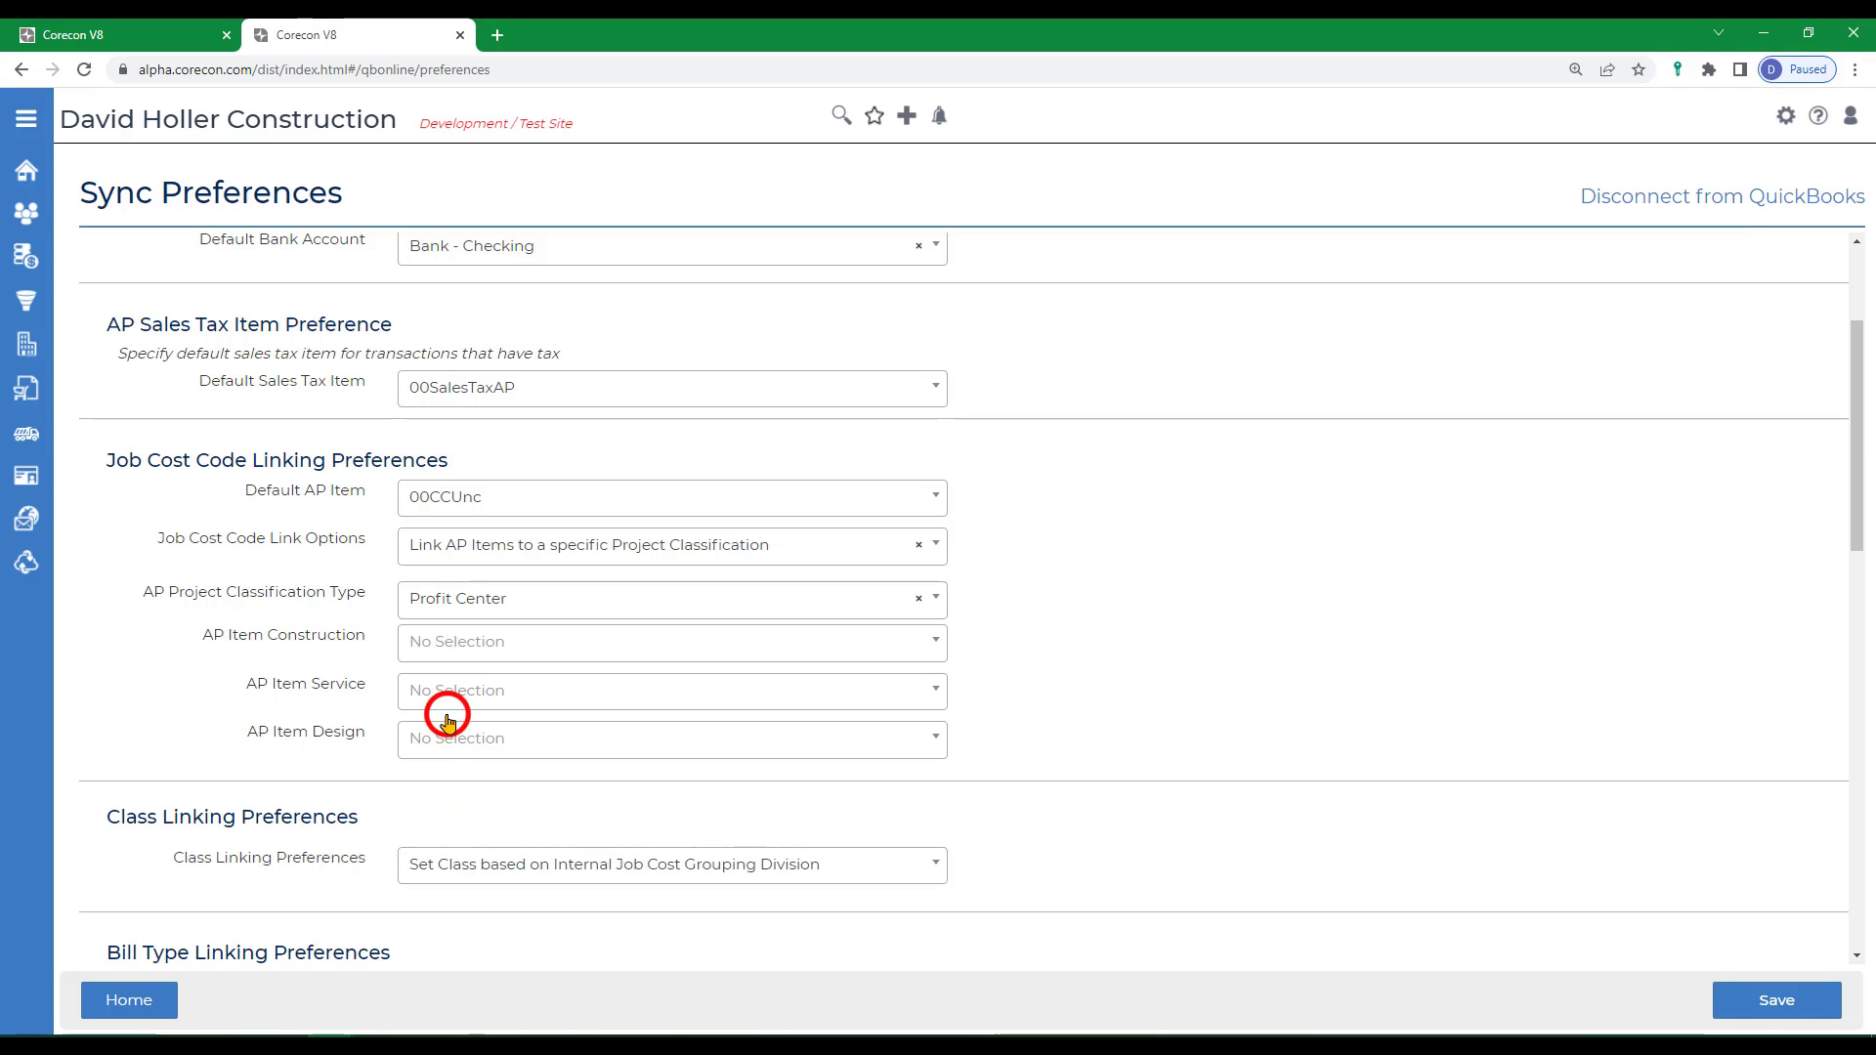
pyautogui.click(439, 657)
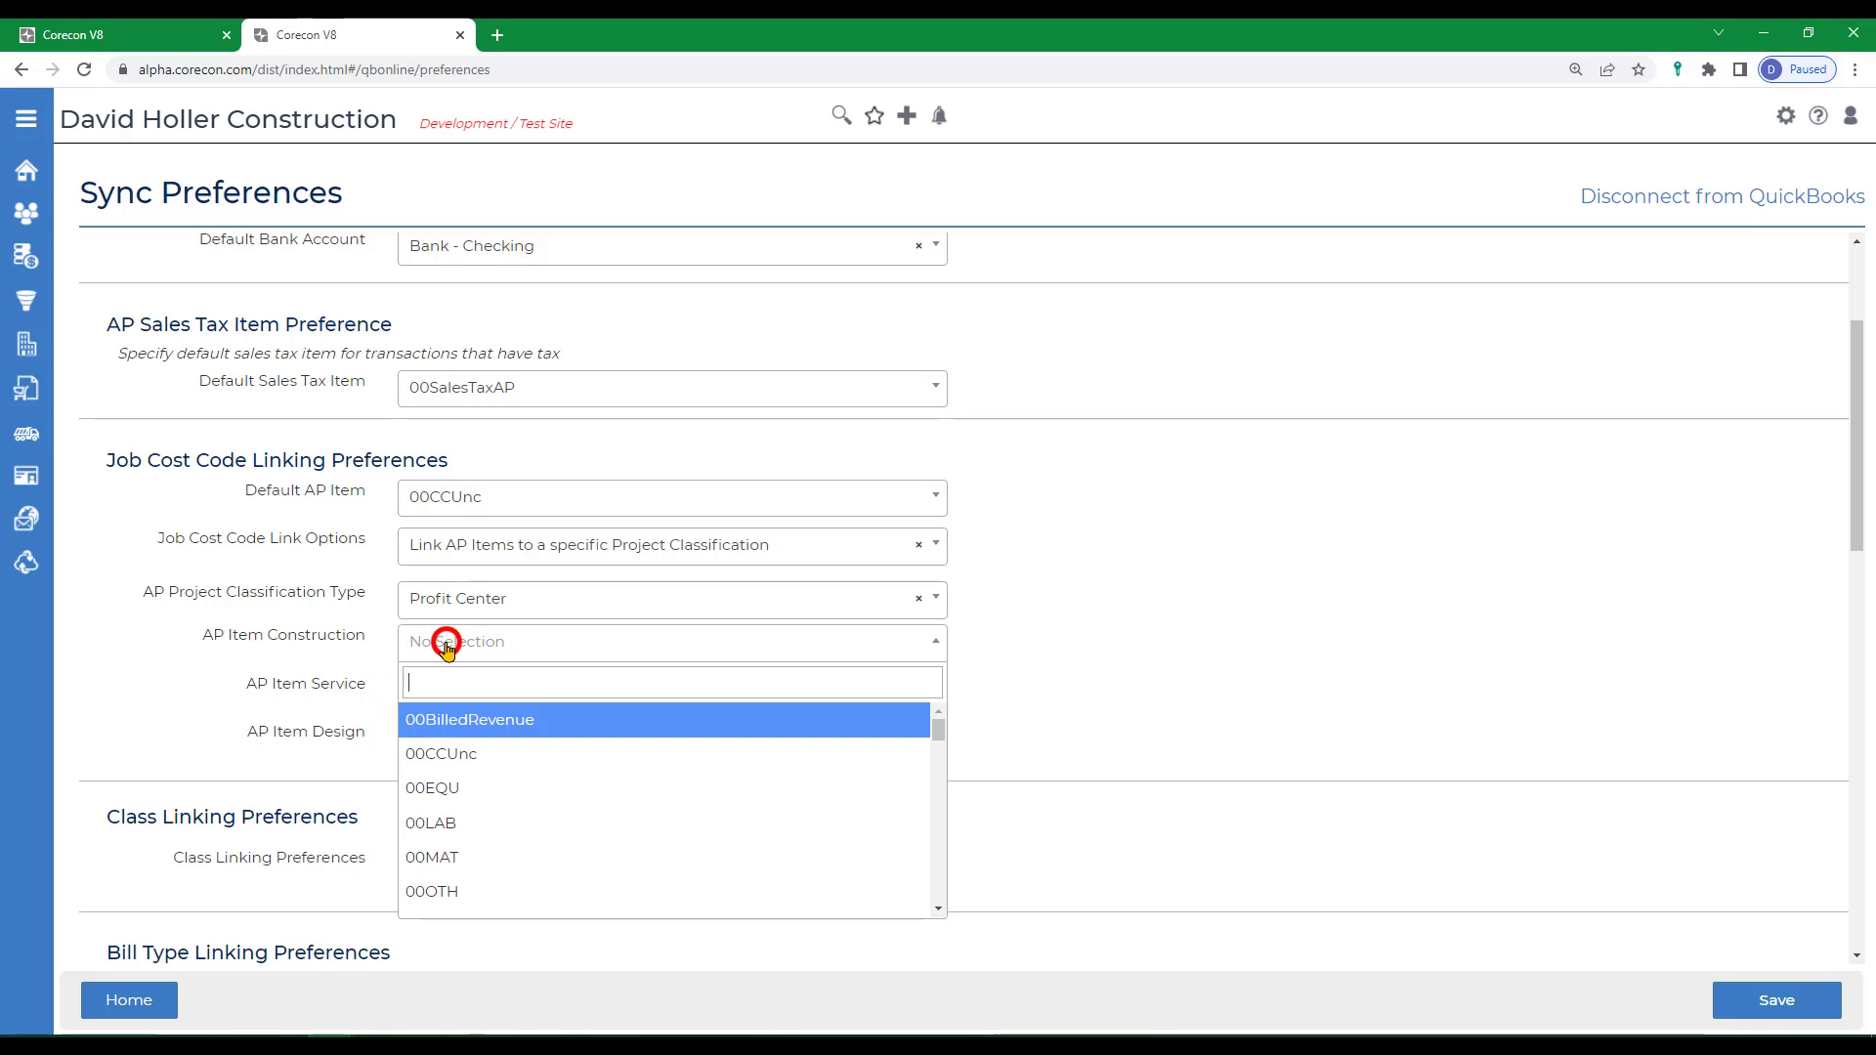
pyautogui.click(447, 647)
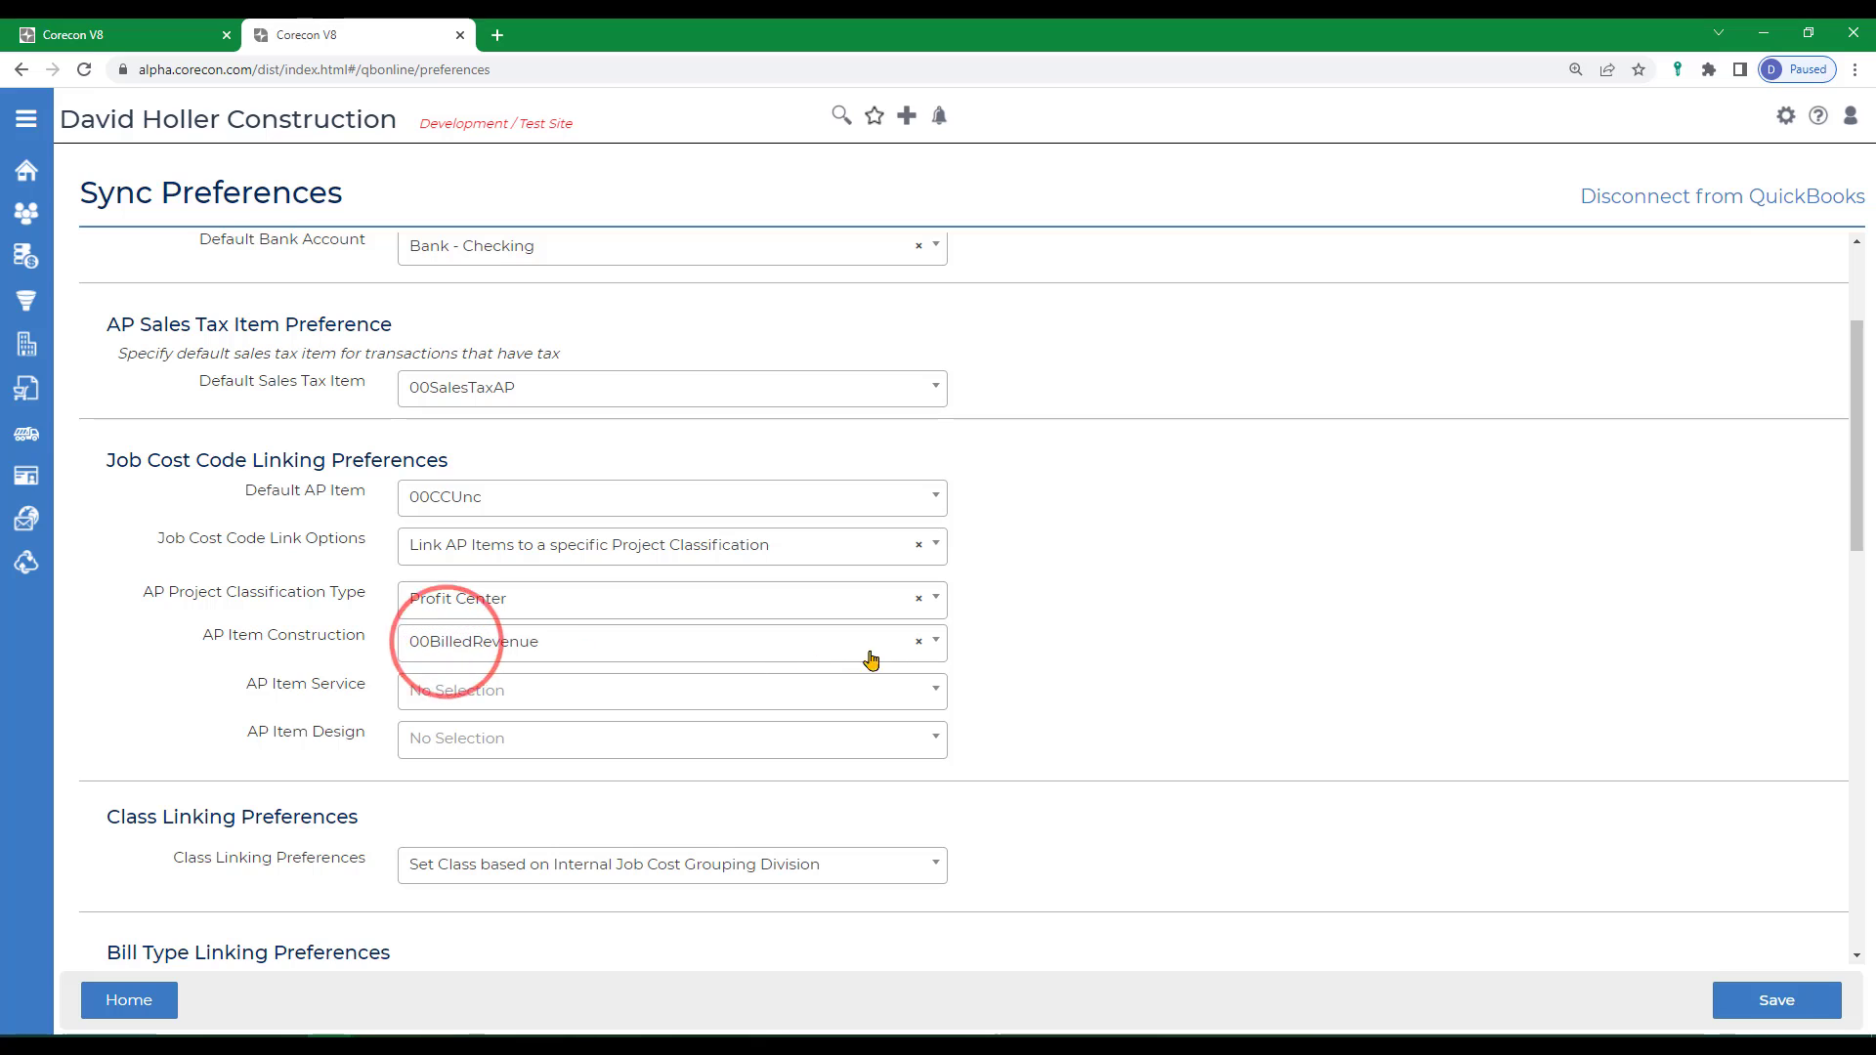
pyautogui.click(918, 641)
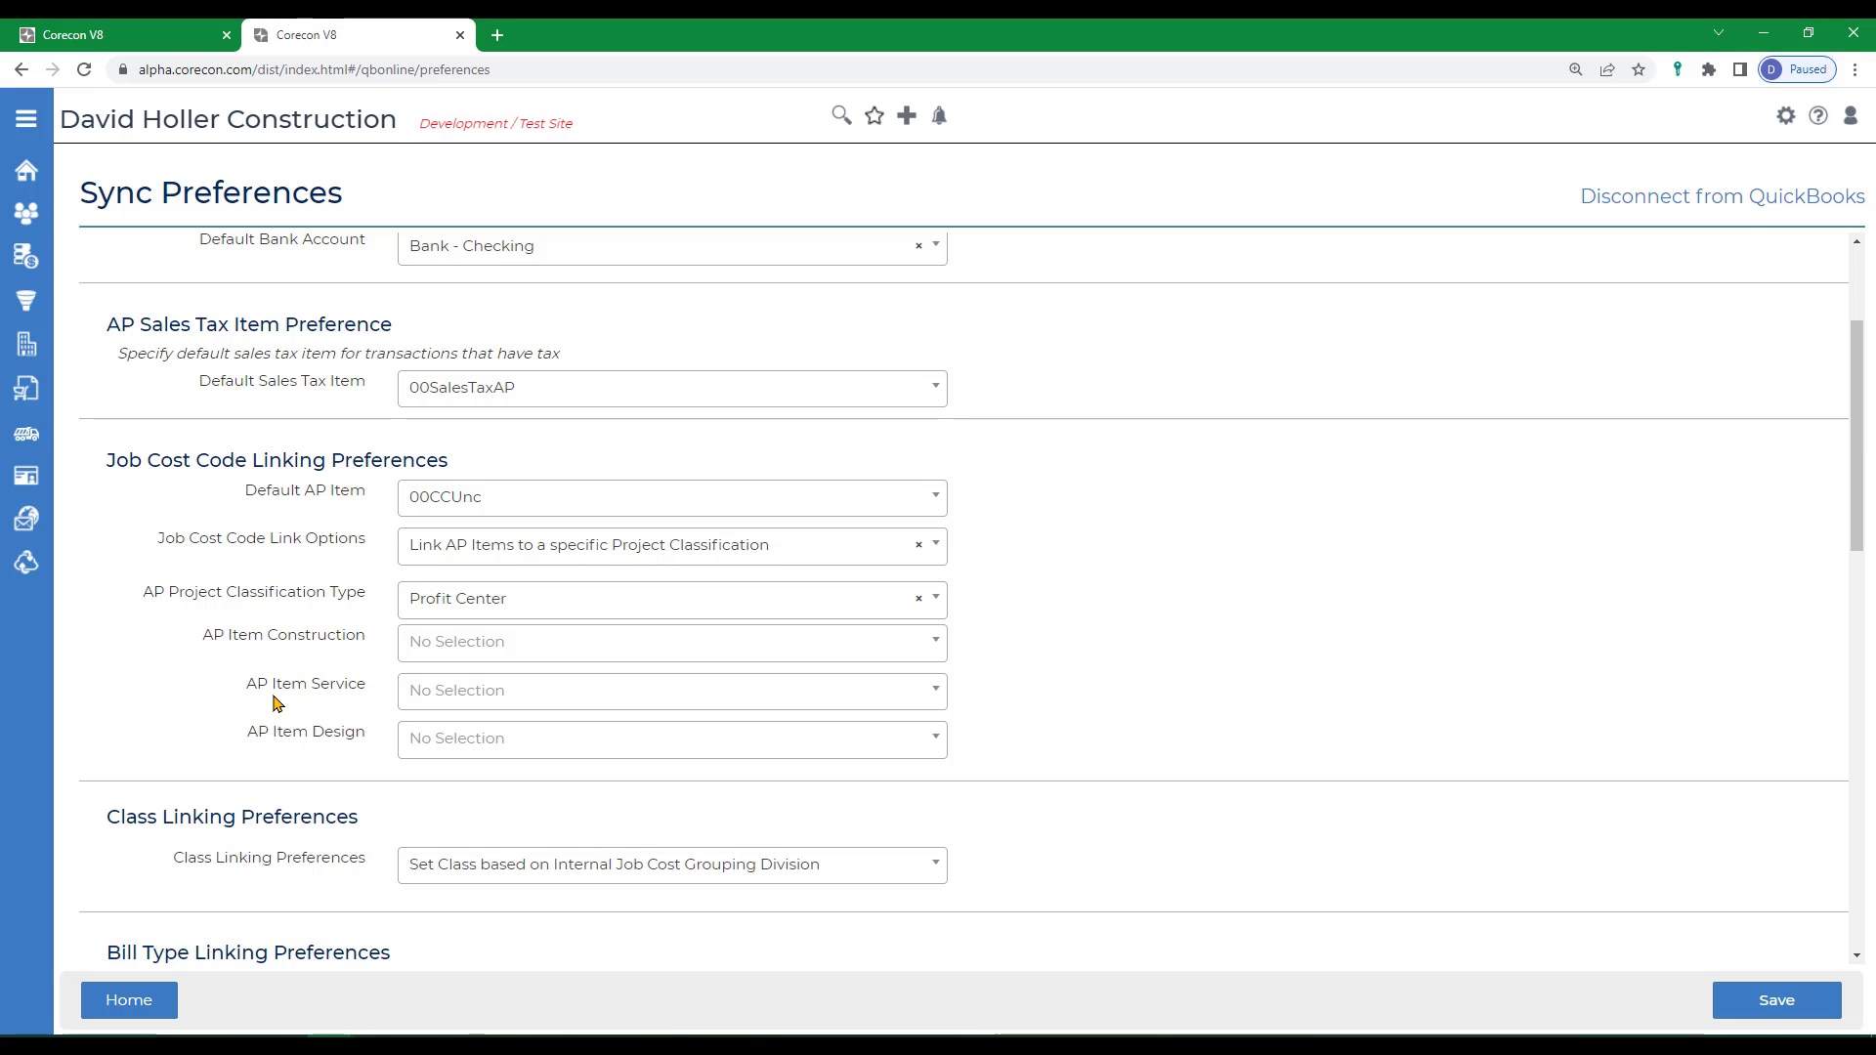
# Step: Switch the job cost code link option to "Link all Corecon JCCs to single AP Item" and set the default AP item to 00BilledRevenue
pyautogui.click(473, 544)
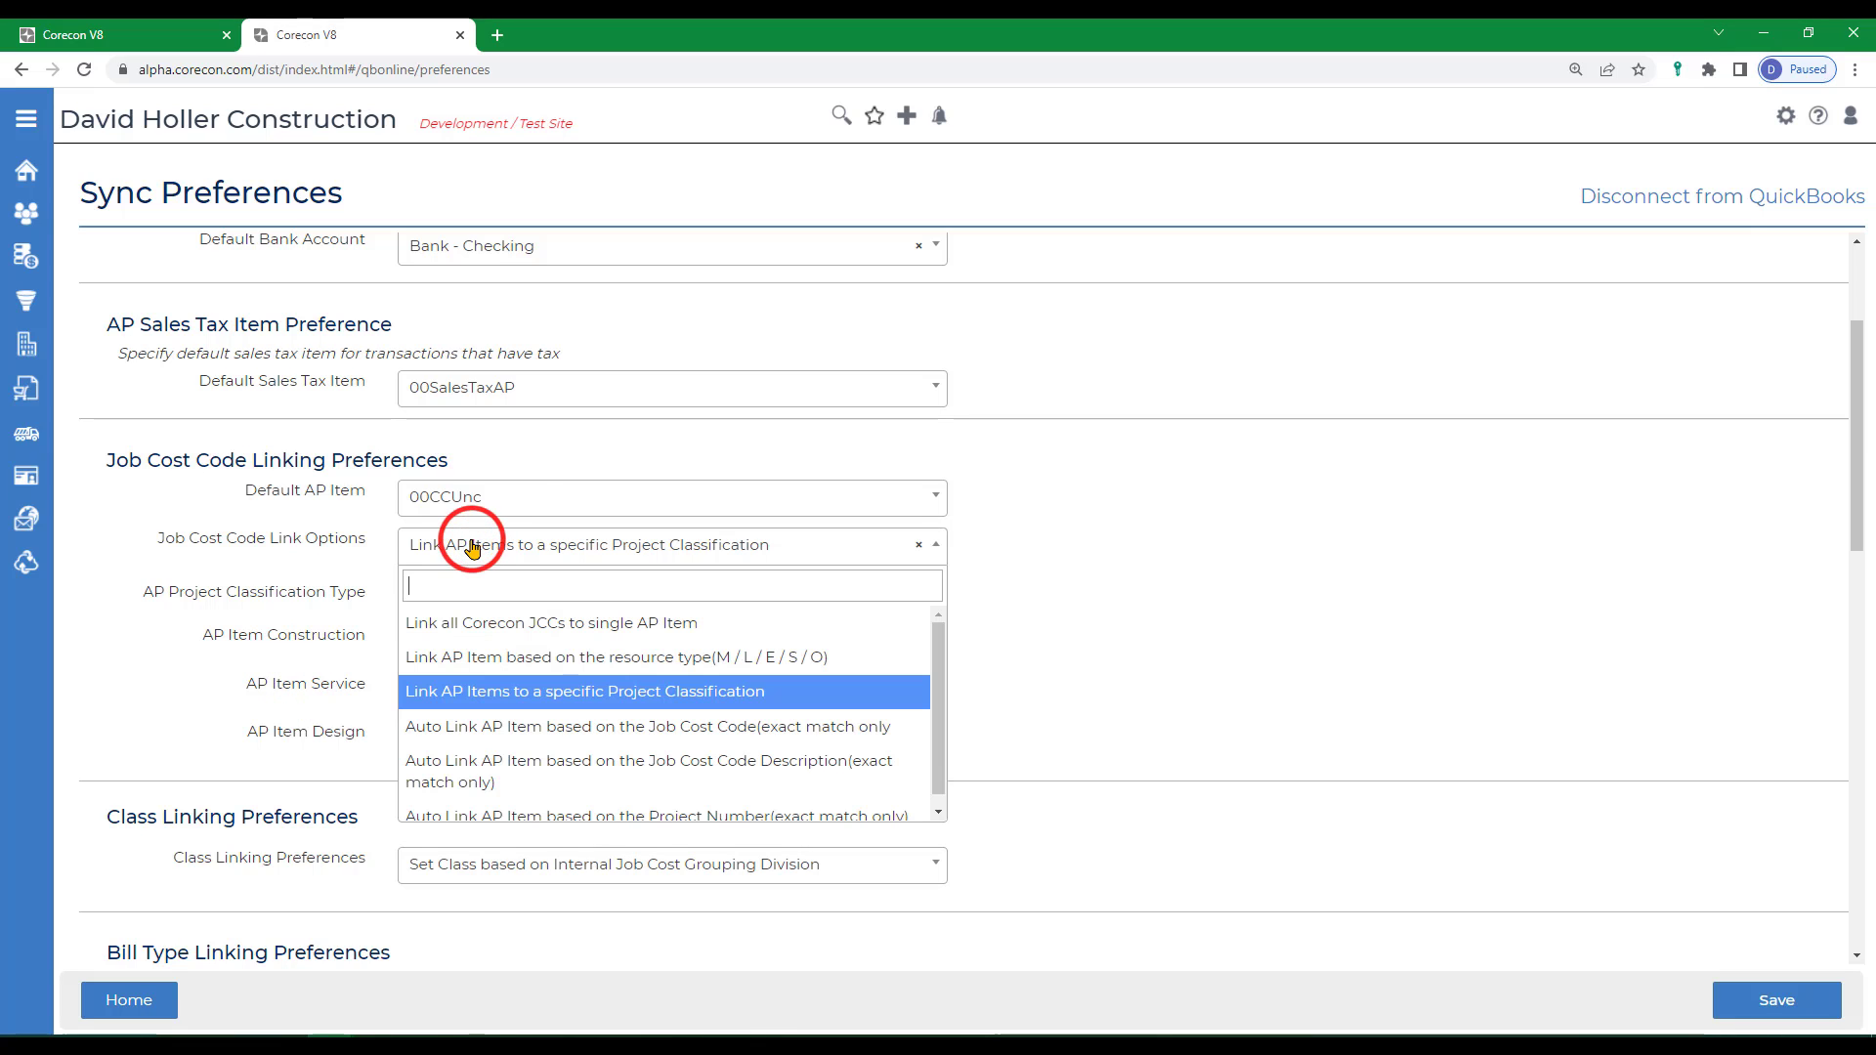
pyautogui.click(475, 624)
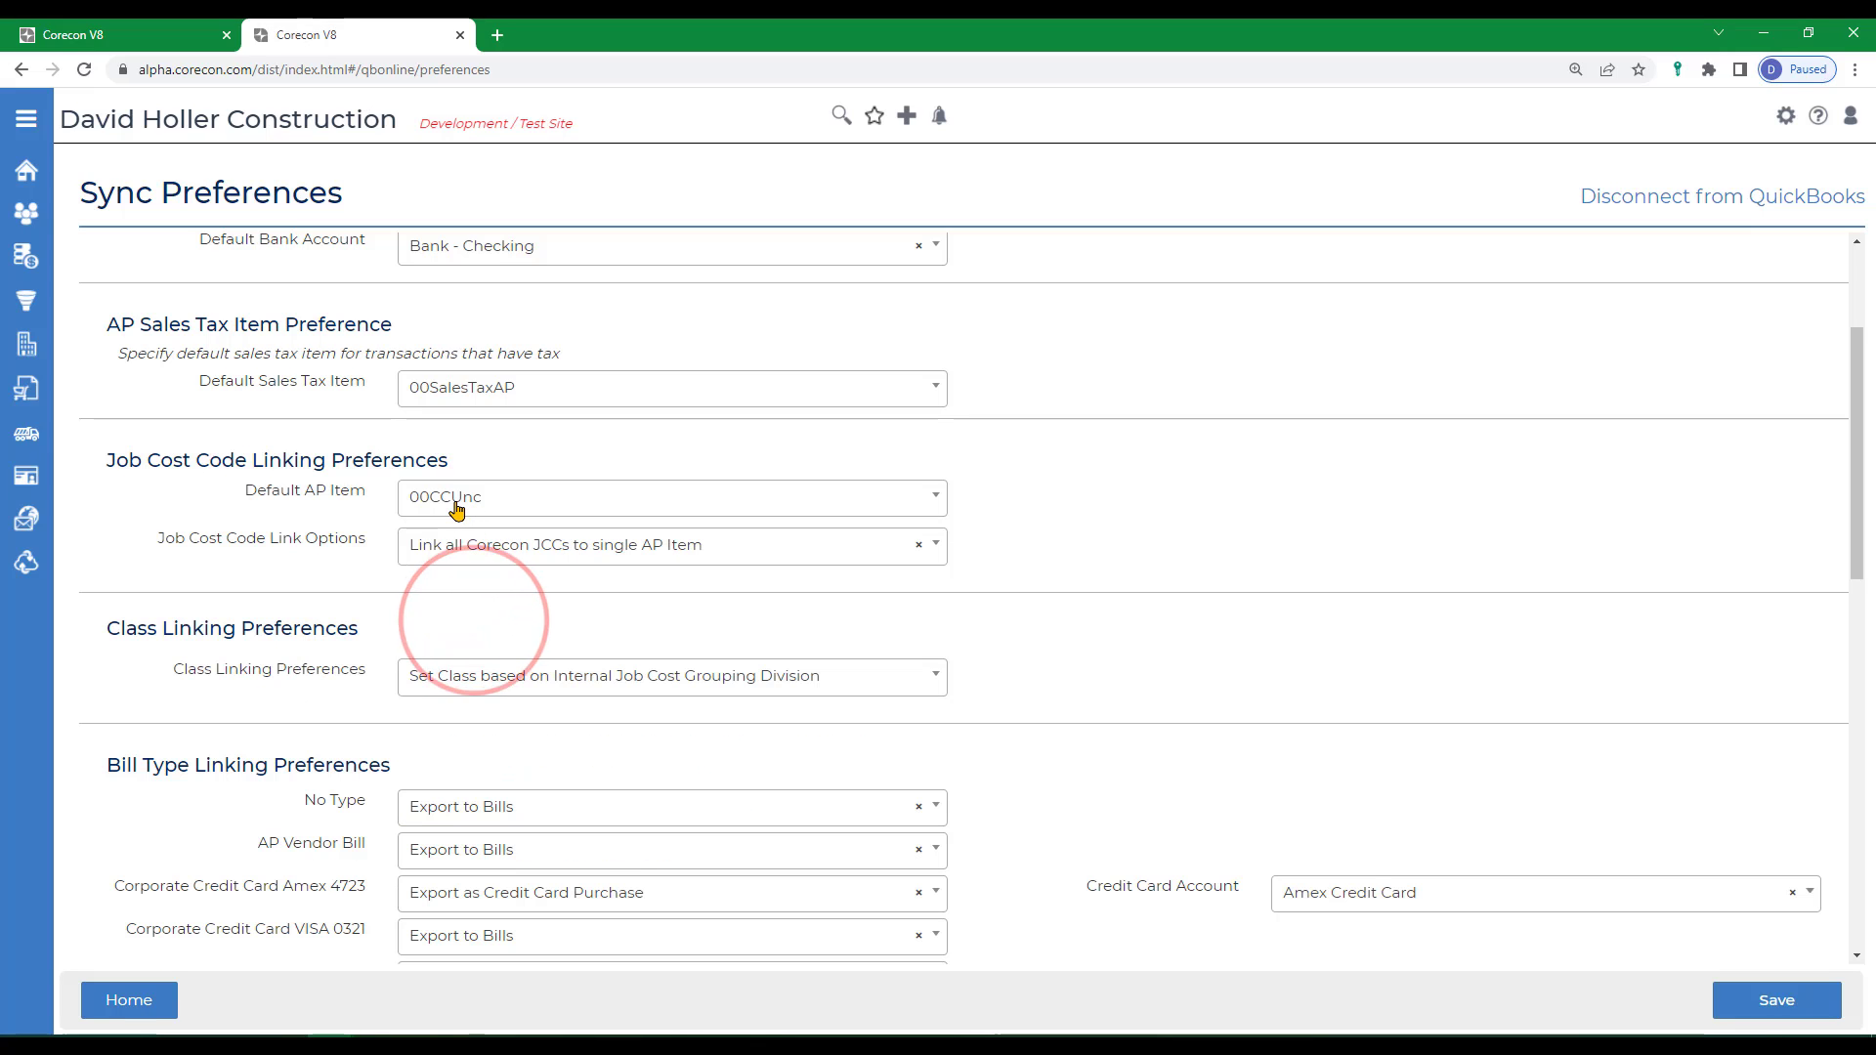
pyautogui.click(456, 501)
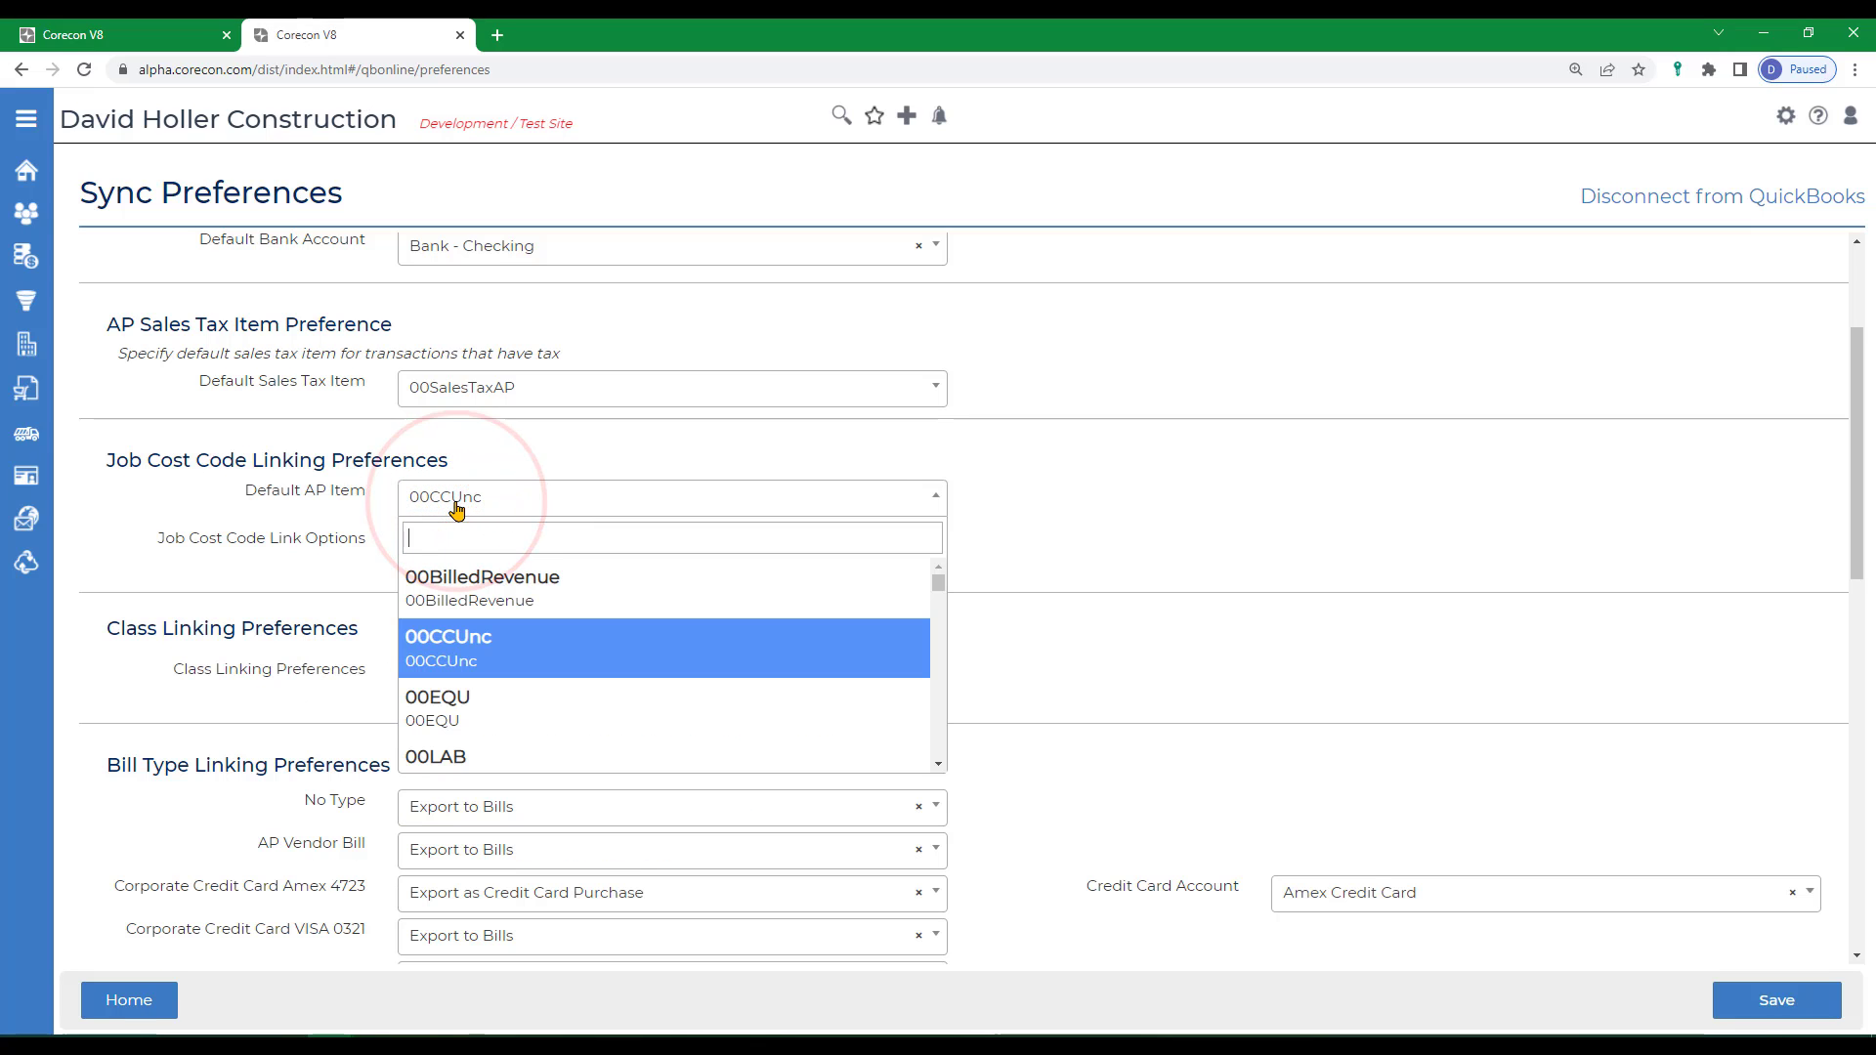
pyautogui.click(468, 613)
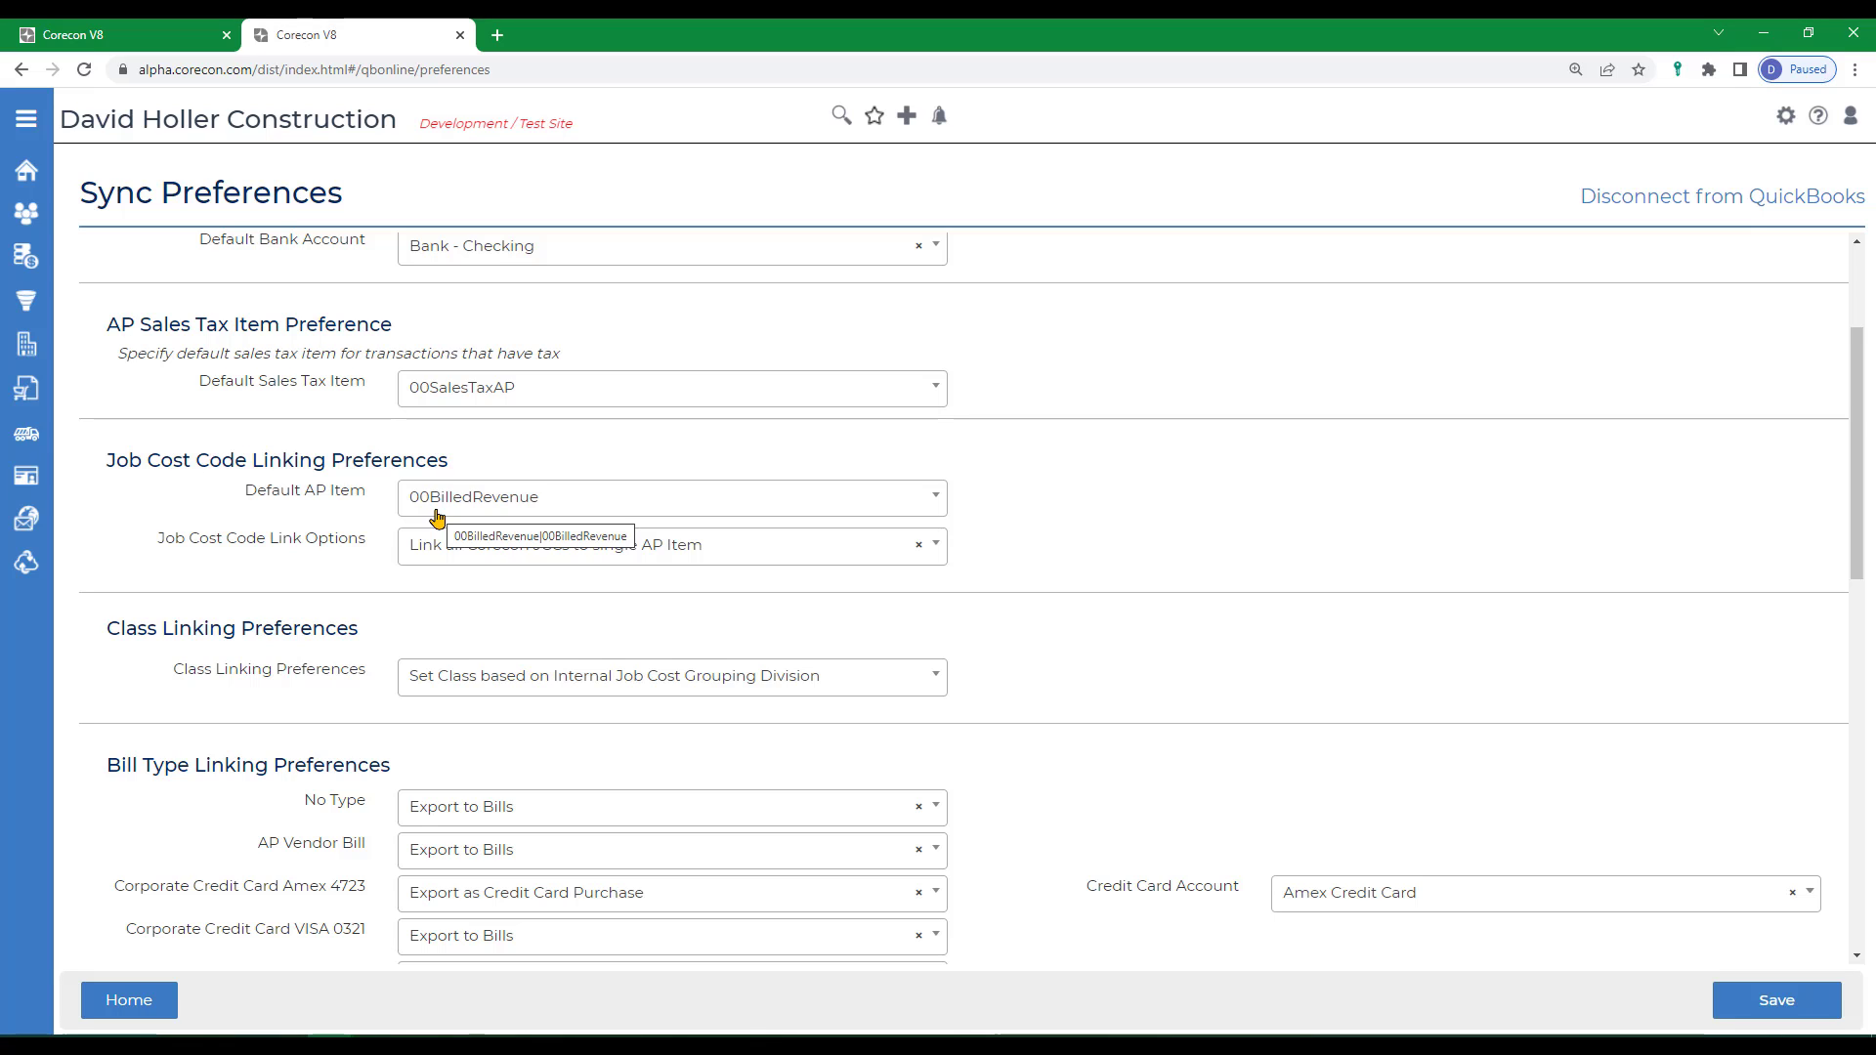
# Step: Set the job cost code link option to "Link AP Item based on the resource type(M / L / E / S / O)"
pyautogui.click(549, 549)
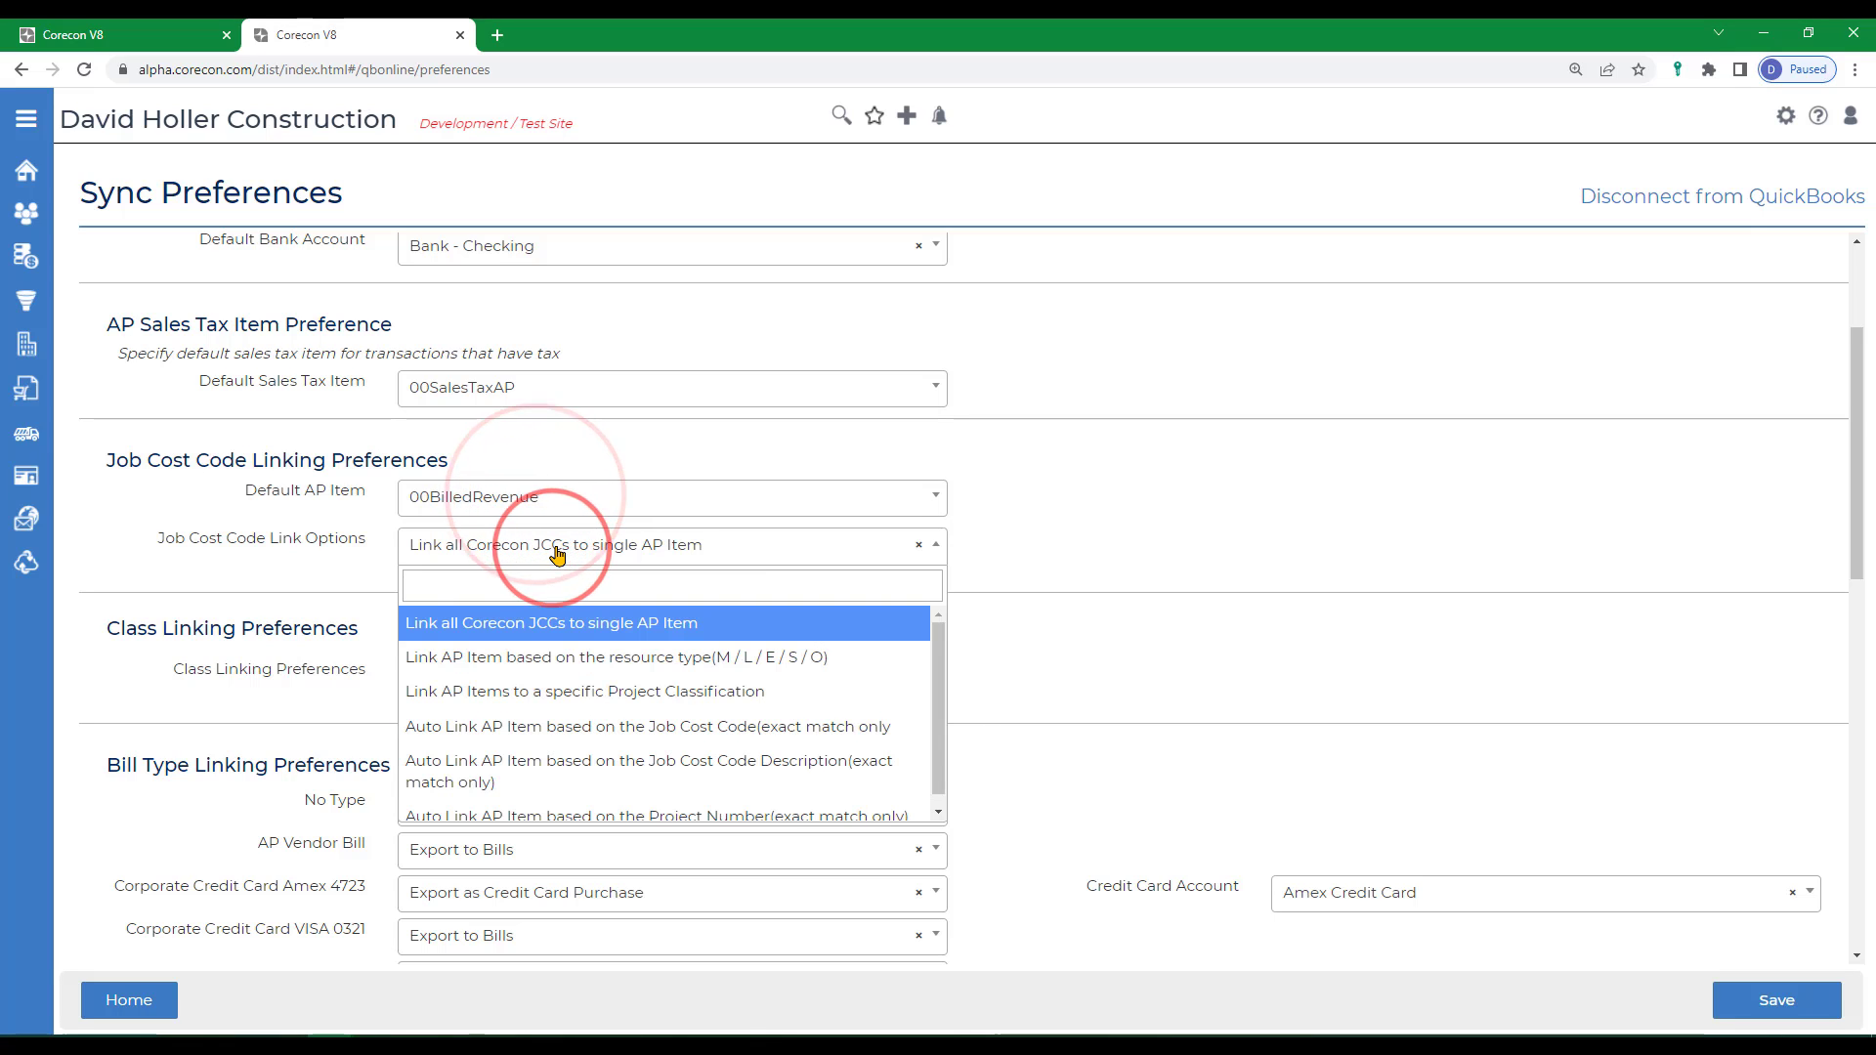
pyautogui.click(586, 657)
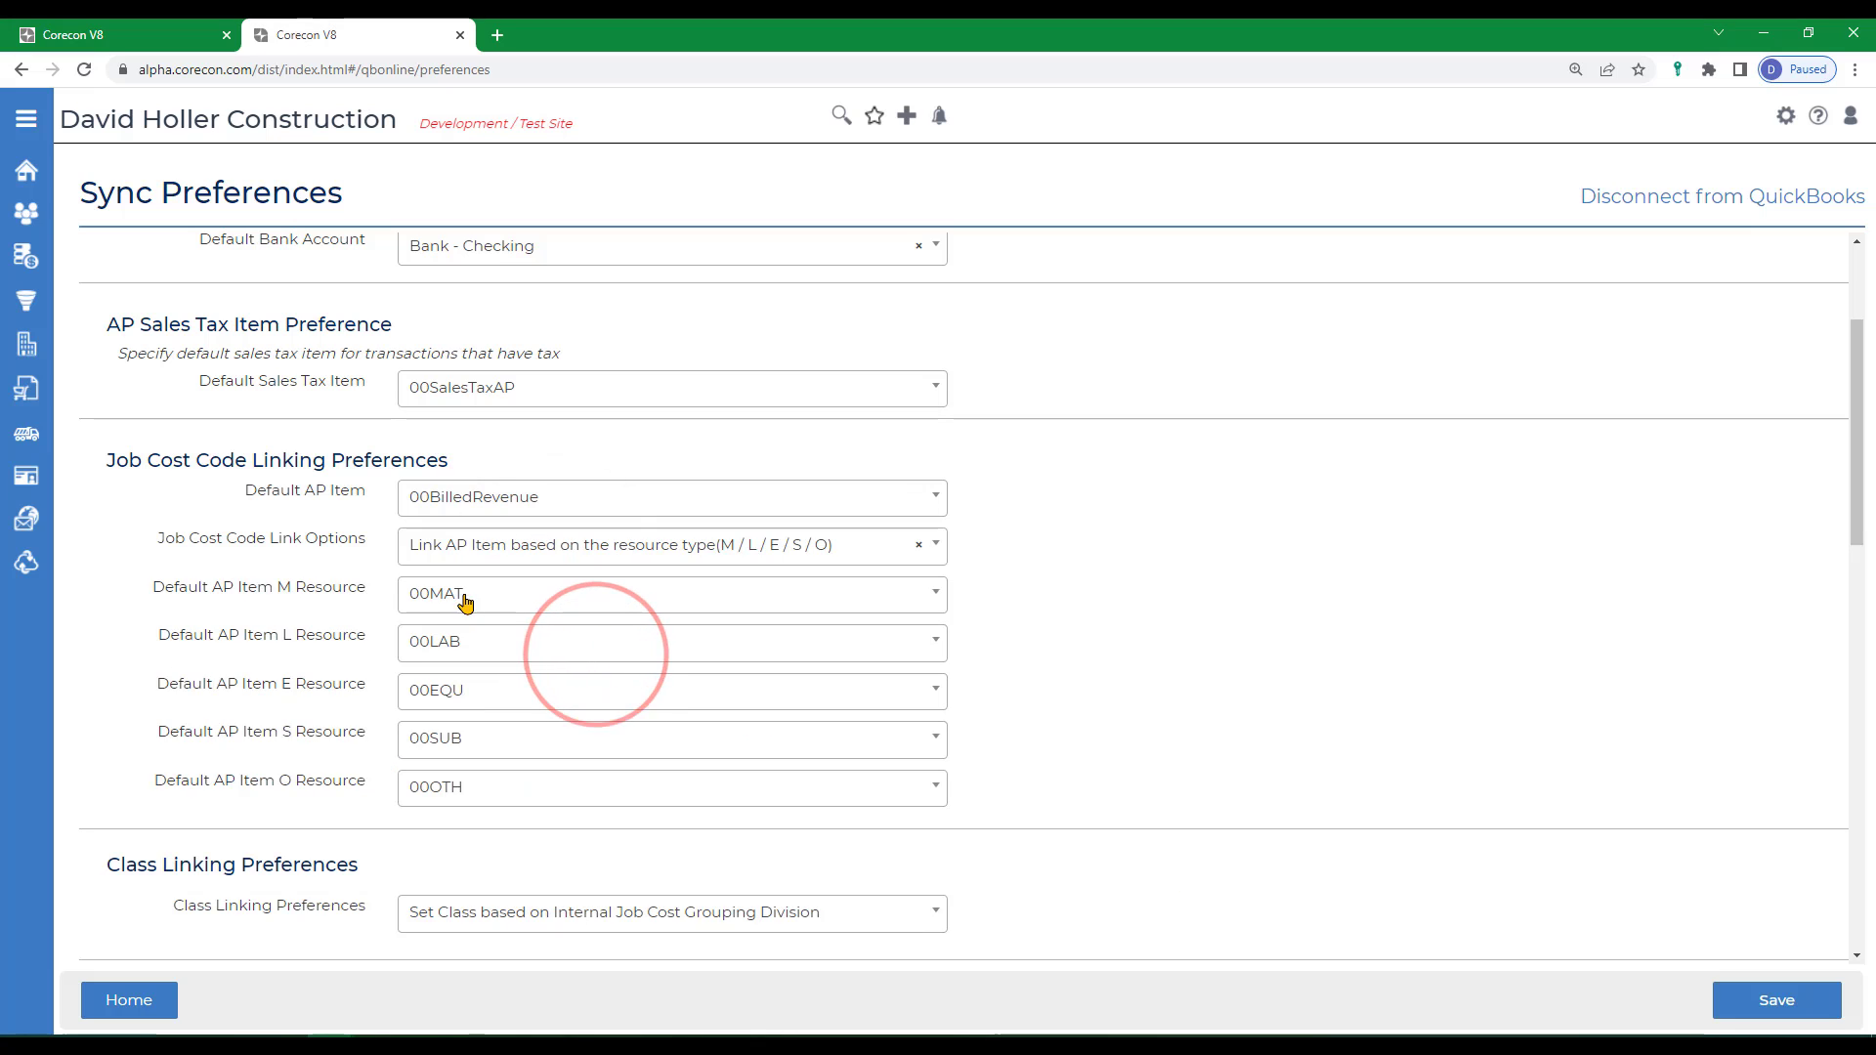
# Step: Try setting the class linking to "Set Class based on Project Classifications" with Profit Center as the AP class project classification type
pyautogui.scroll(-4, 1221, 726)
pyautogui.scroll(-1, 1223, 724)
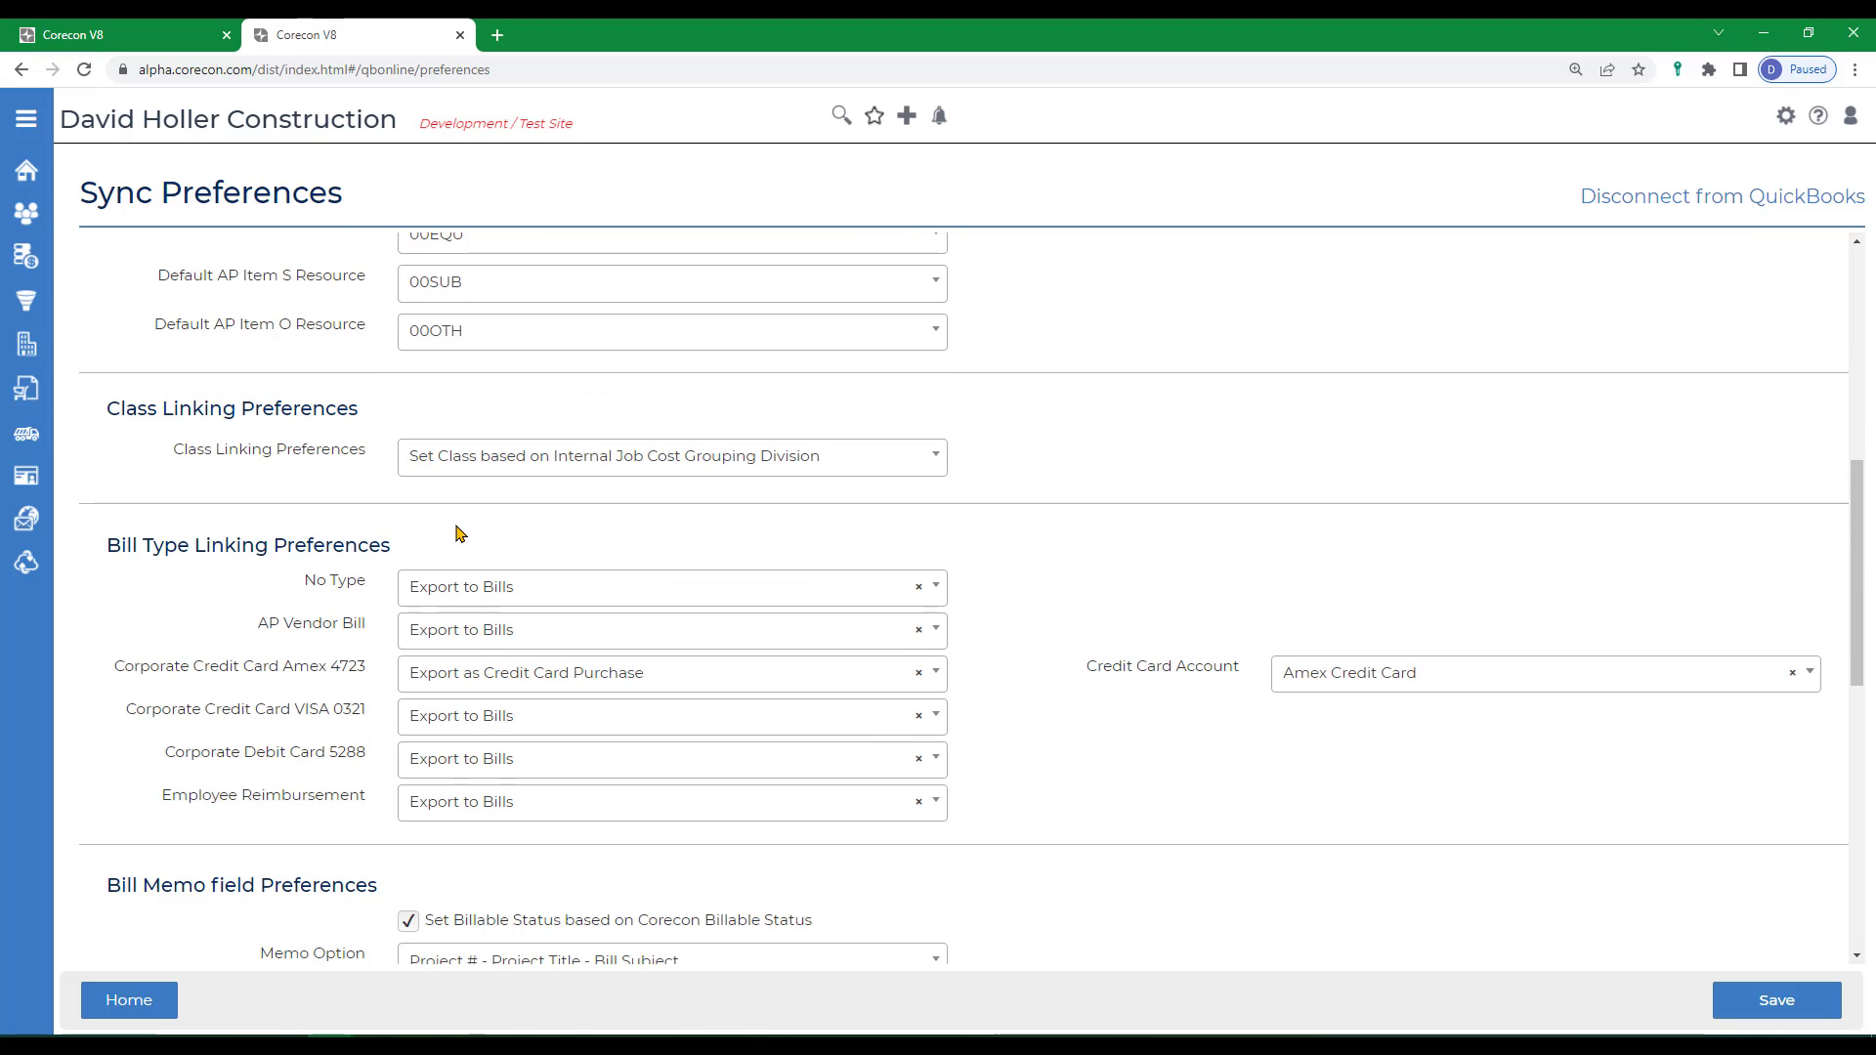
pyautogui.click(532, 470)
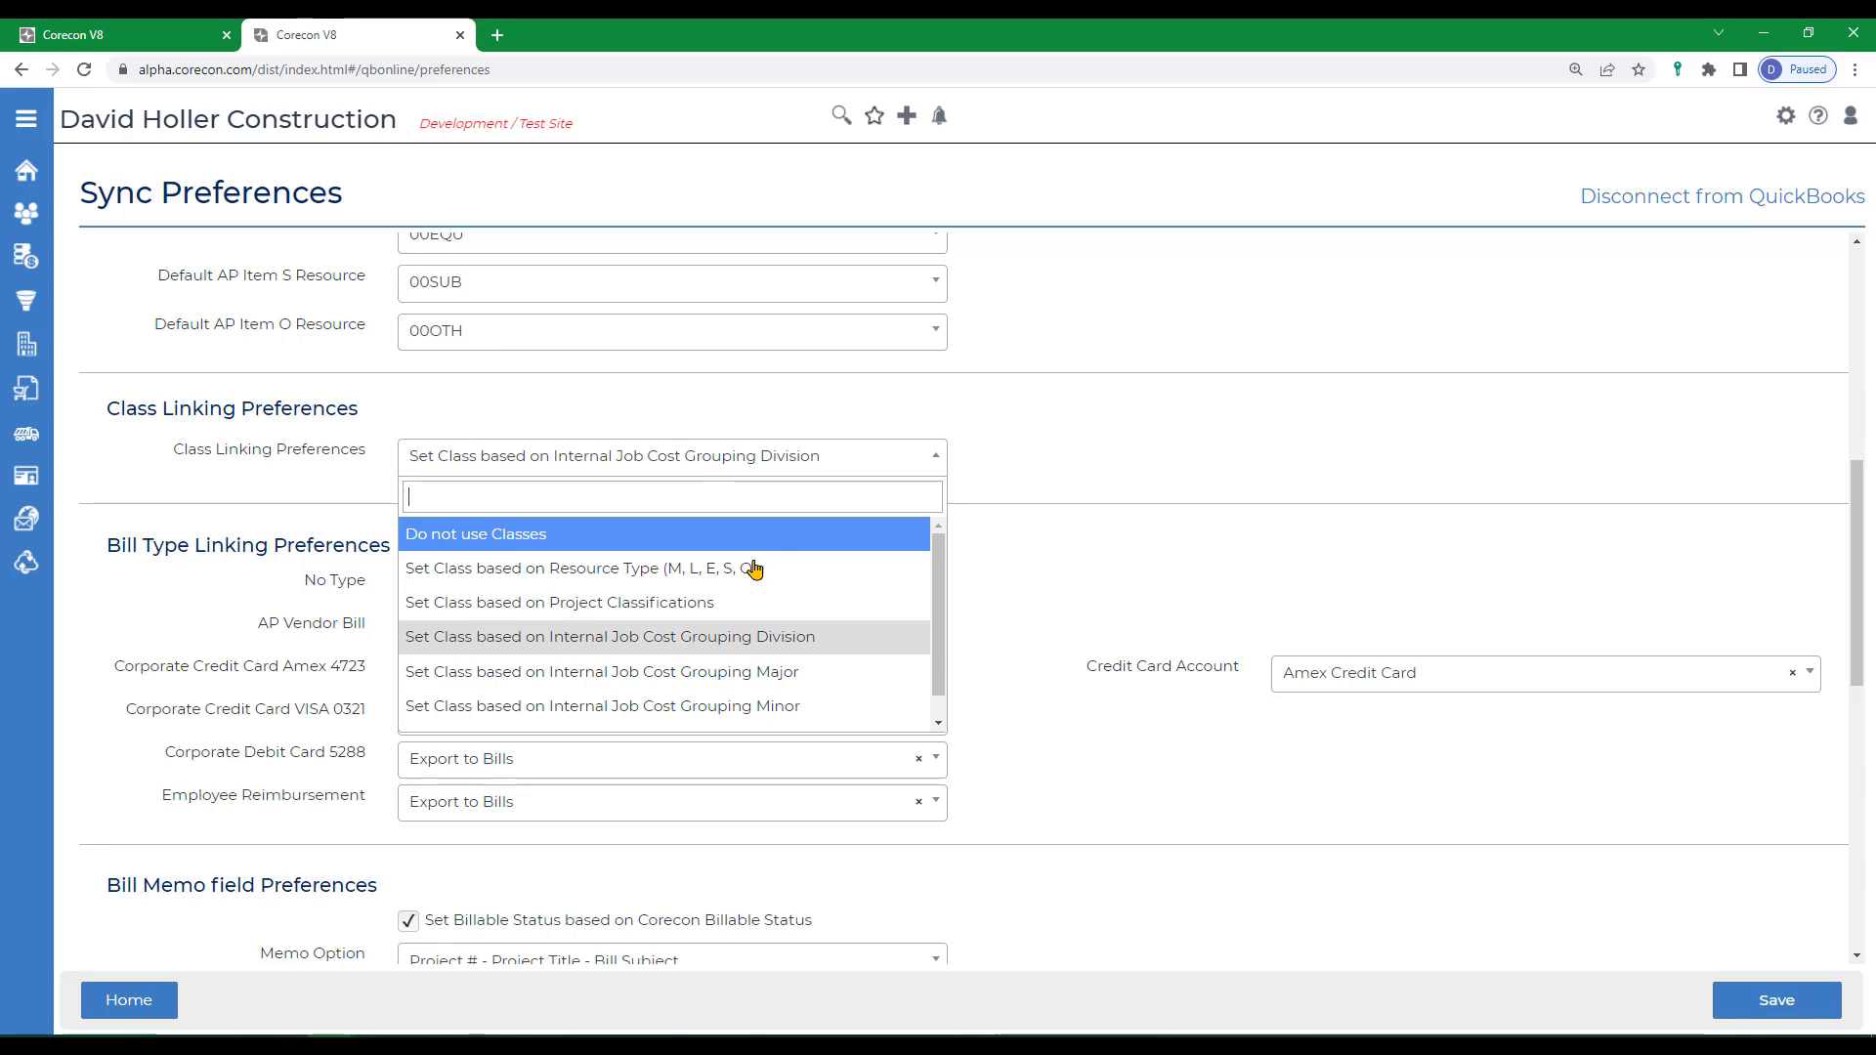
pyautogui.click(549, 604)
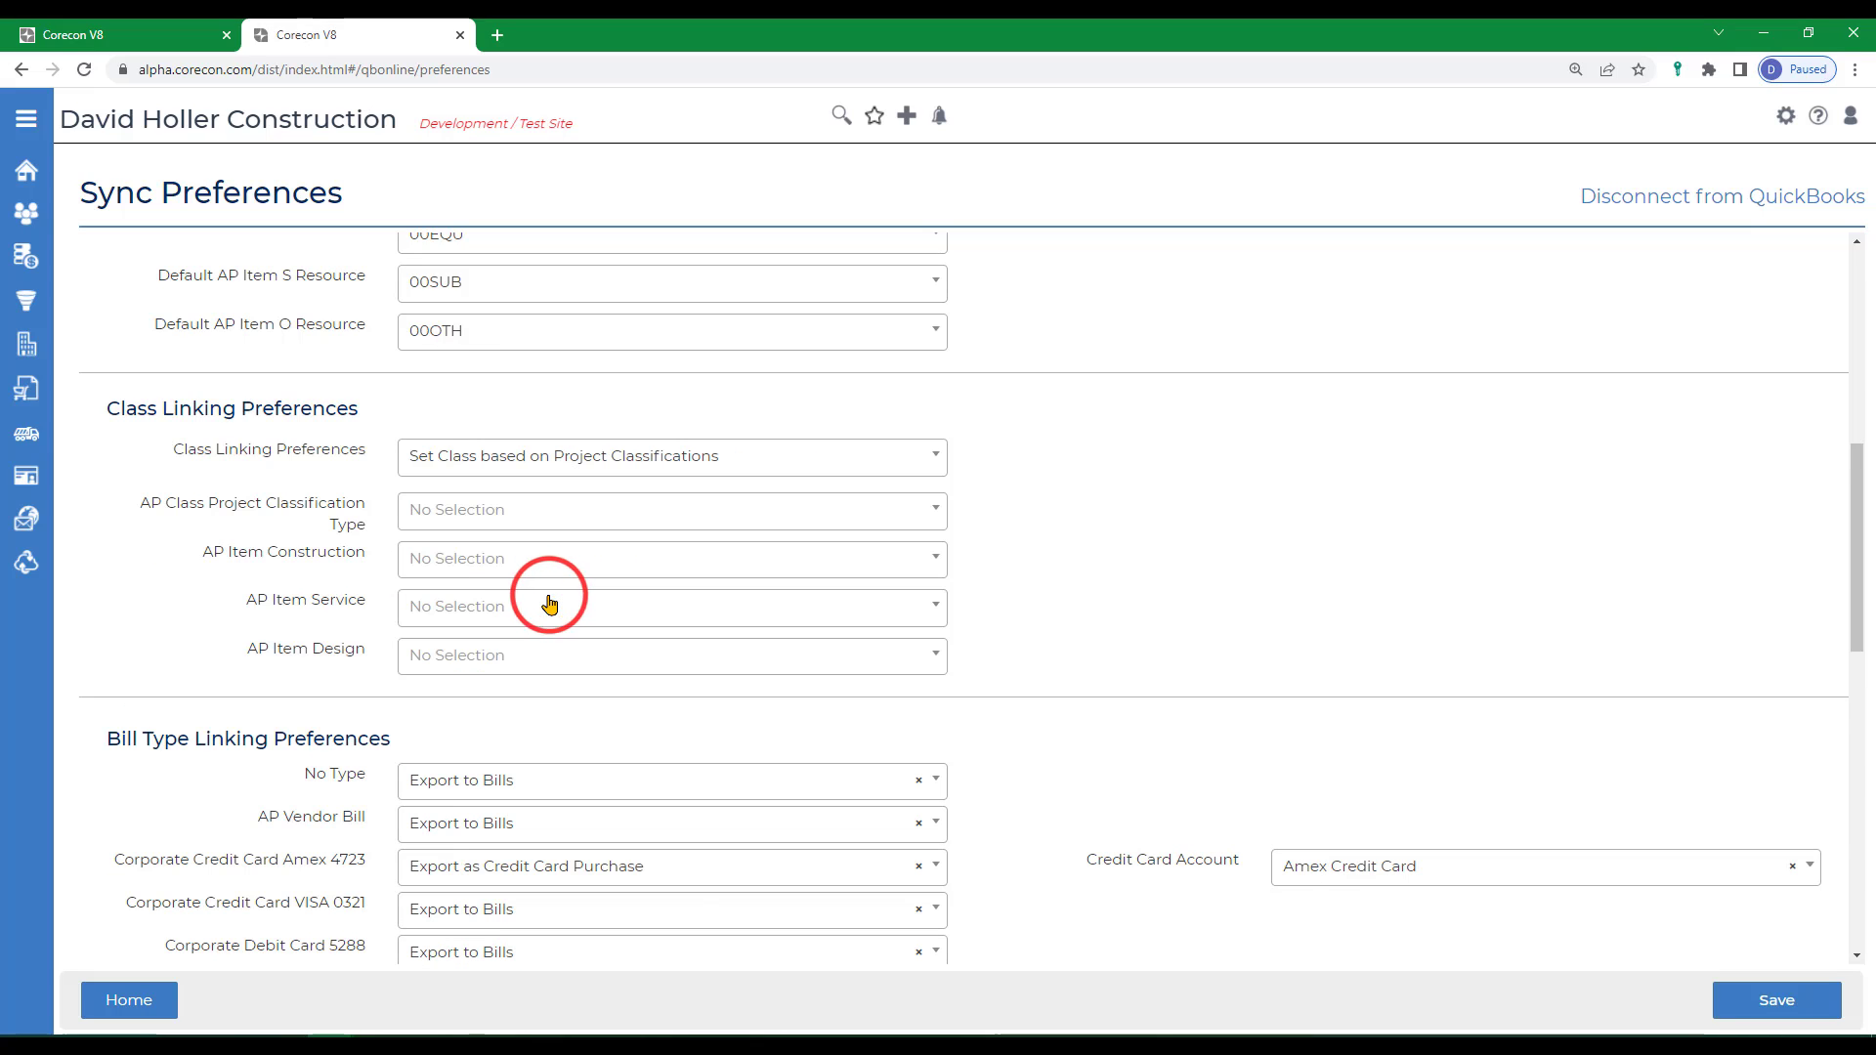
pyautogui.click(431, 509)
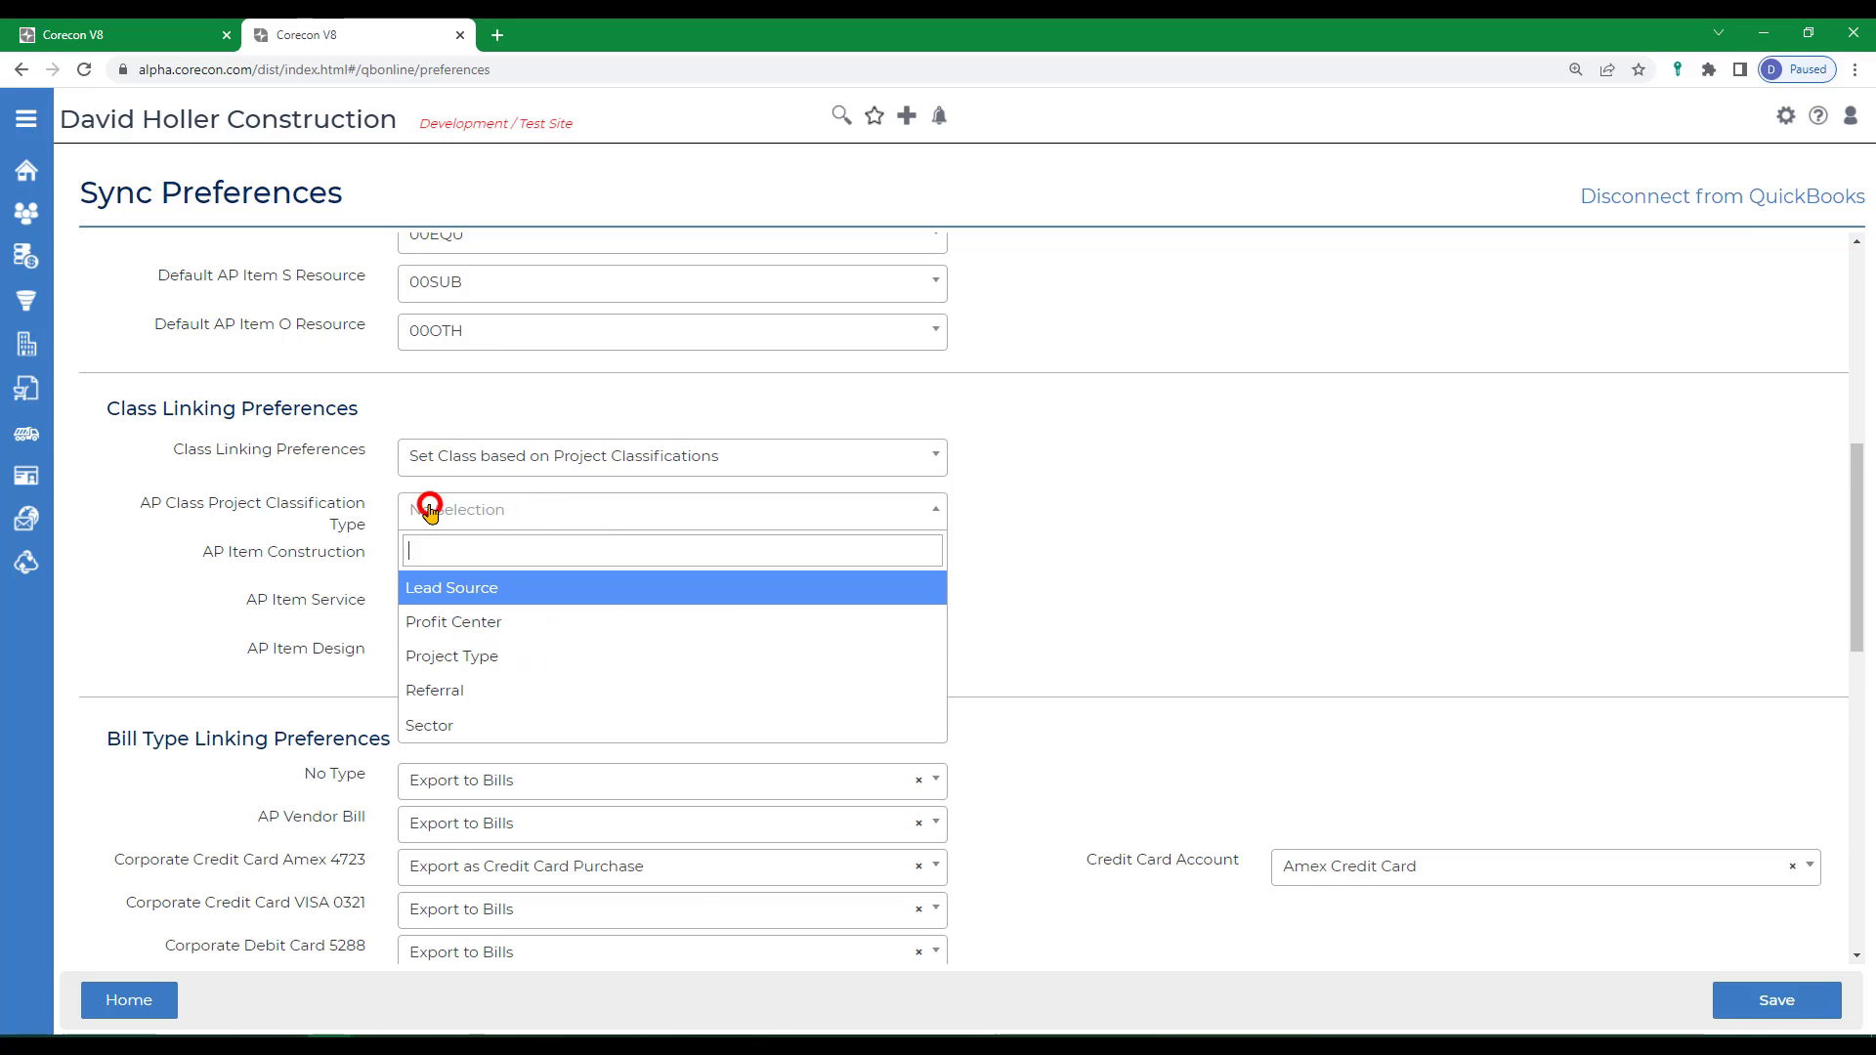
pyautogui.click(445, 621)
pyautogui.click(476, 562)
pyautogui.click(476, 562)
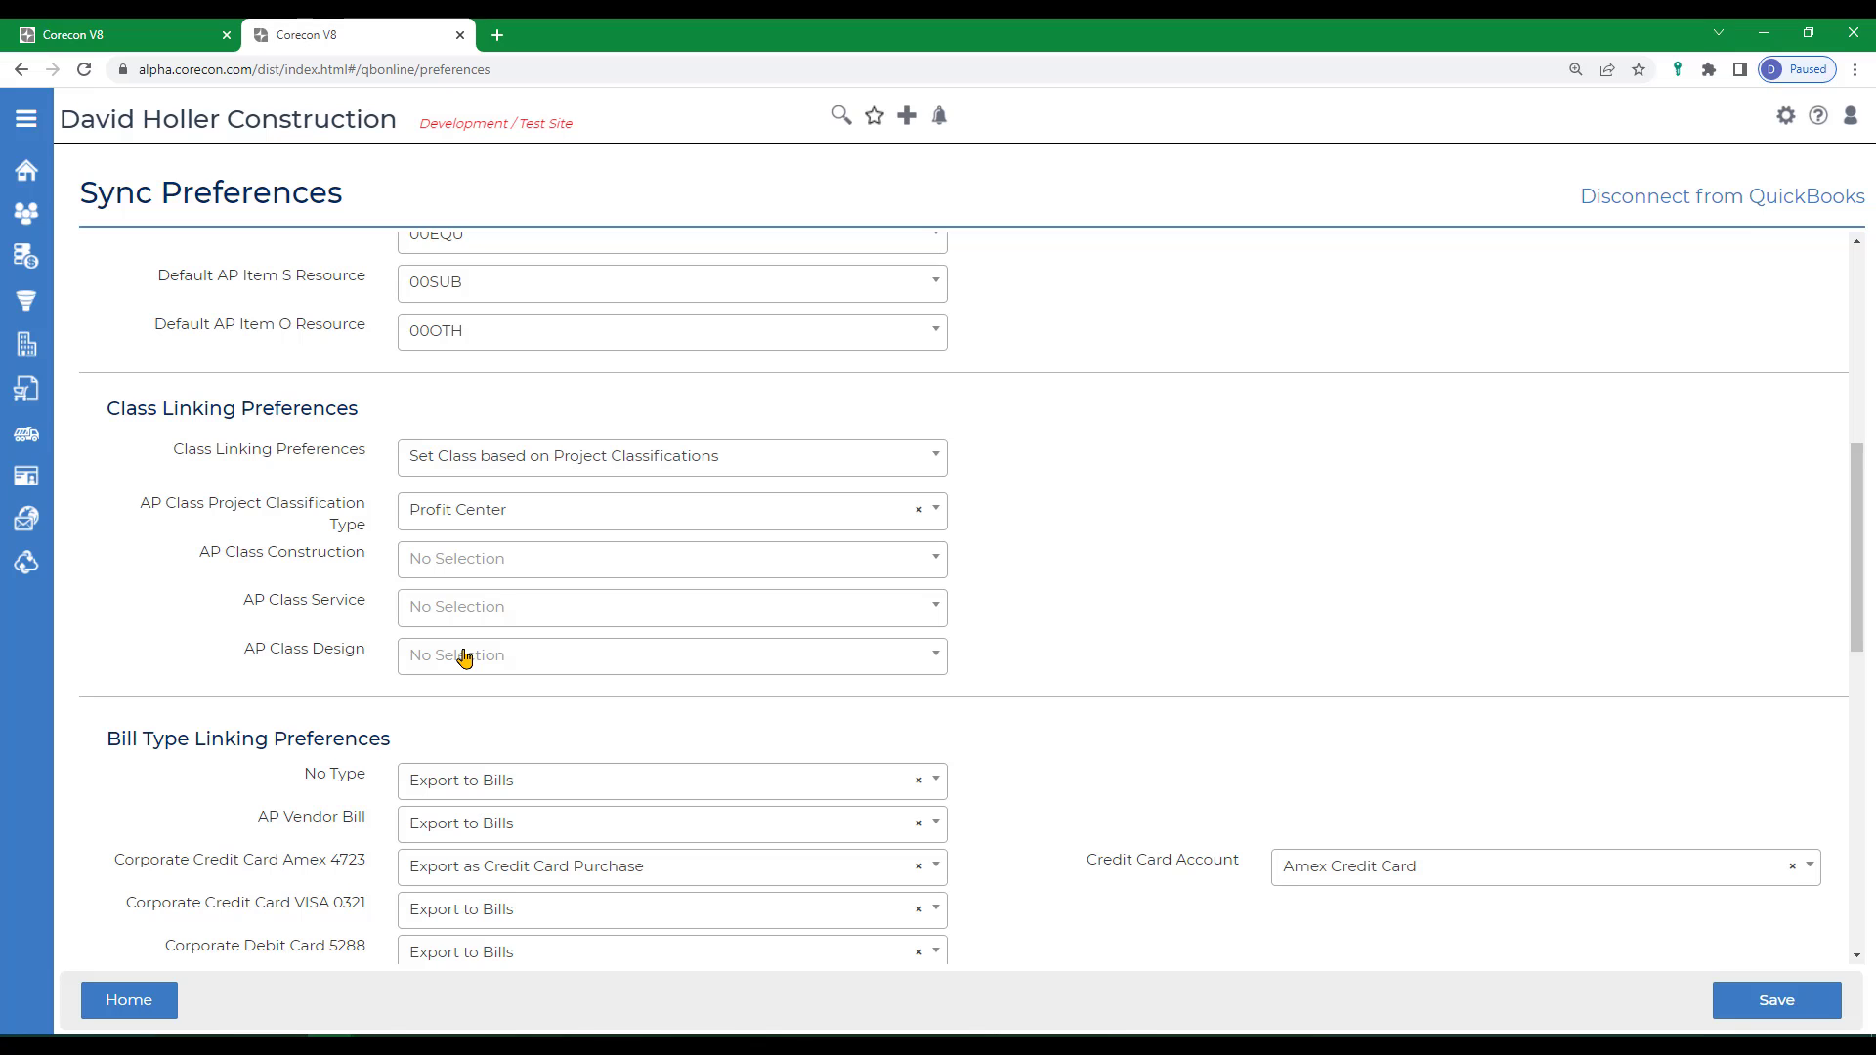
# Step: Set the job cost code link option to auto-link the AP item based on the Job Cost Code (exact match only)
pyautogui.click(469, 456)
pyautogui.scroll(5, 470, 469)
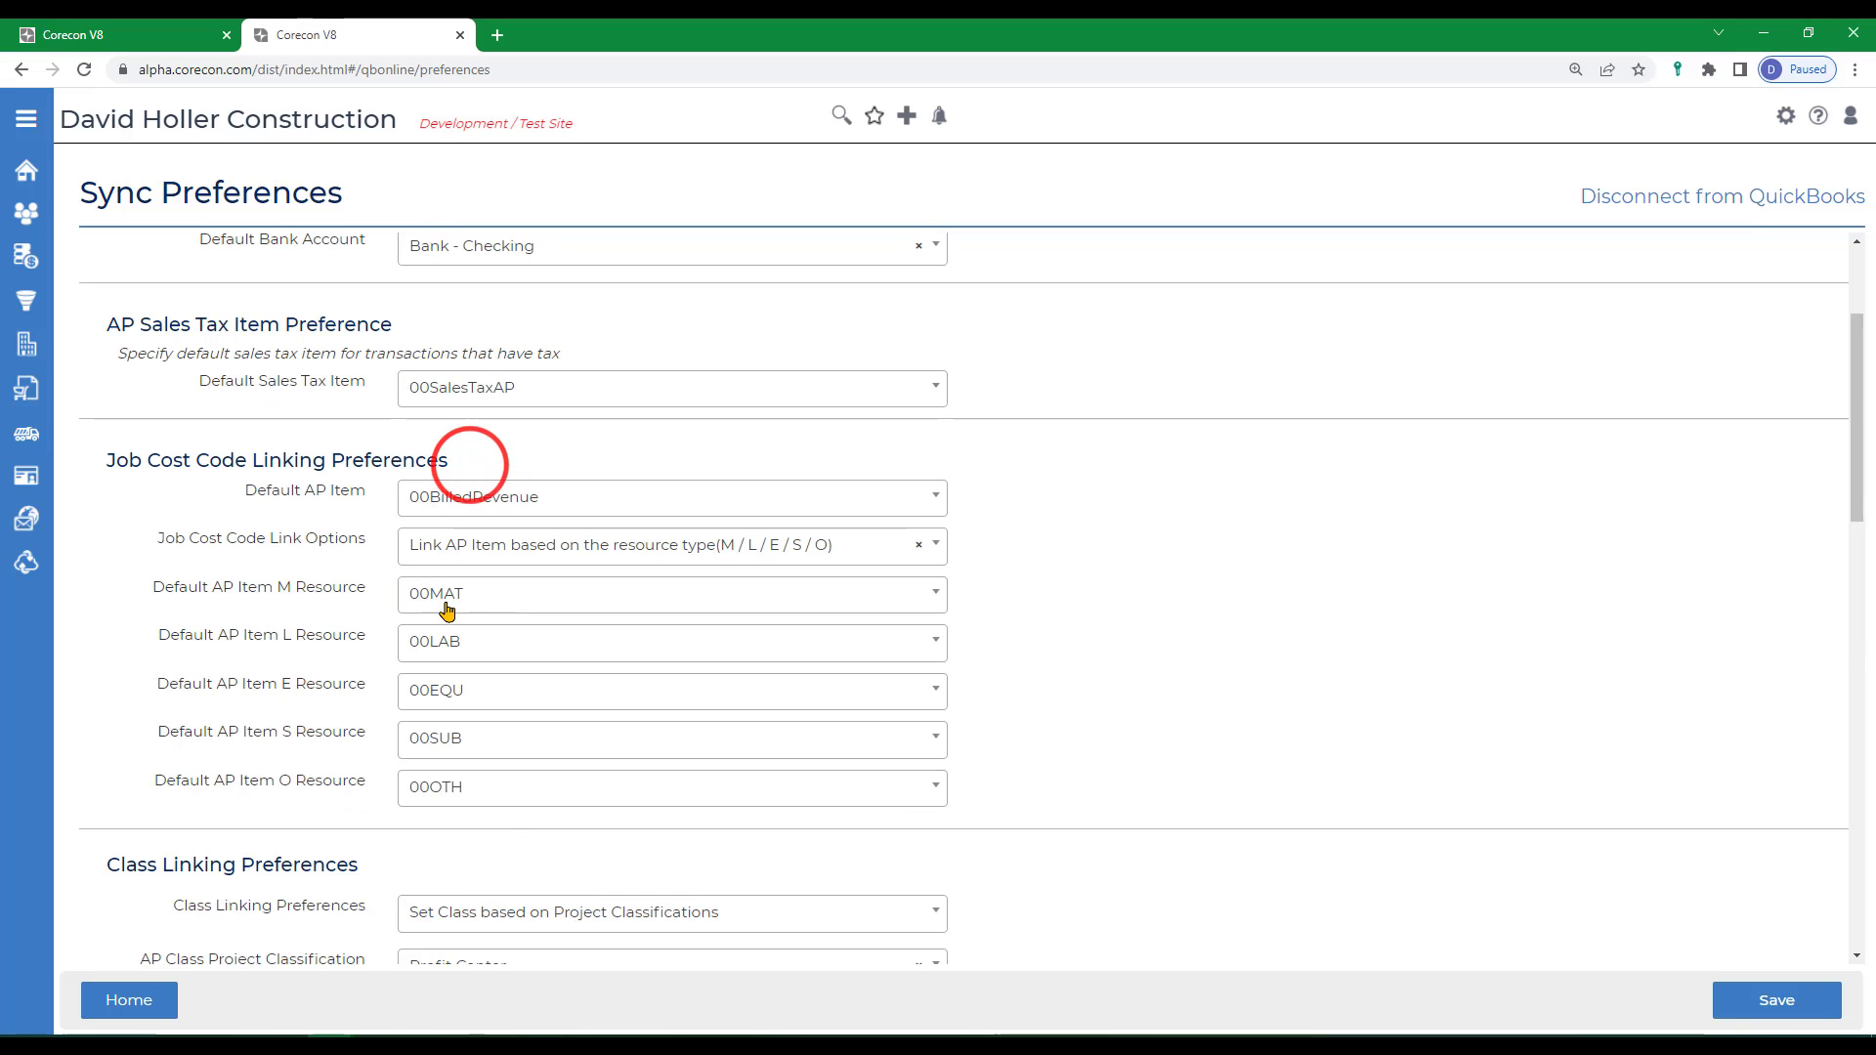
pyautogui.click(507, 548)
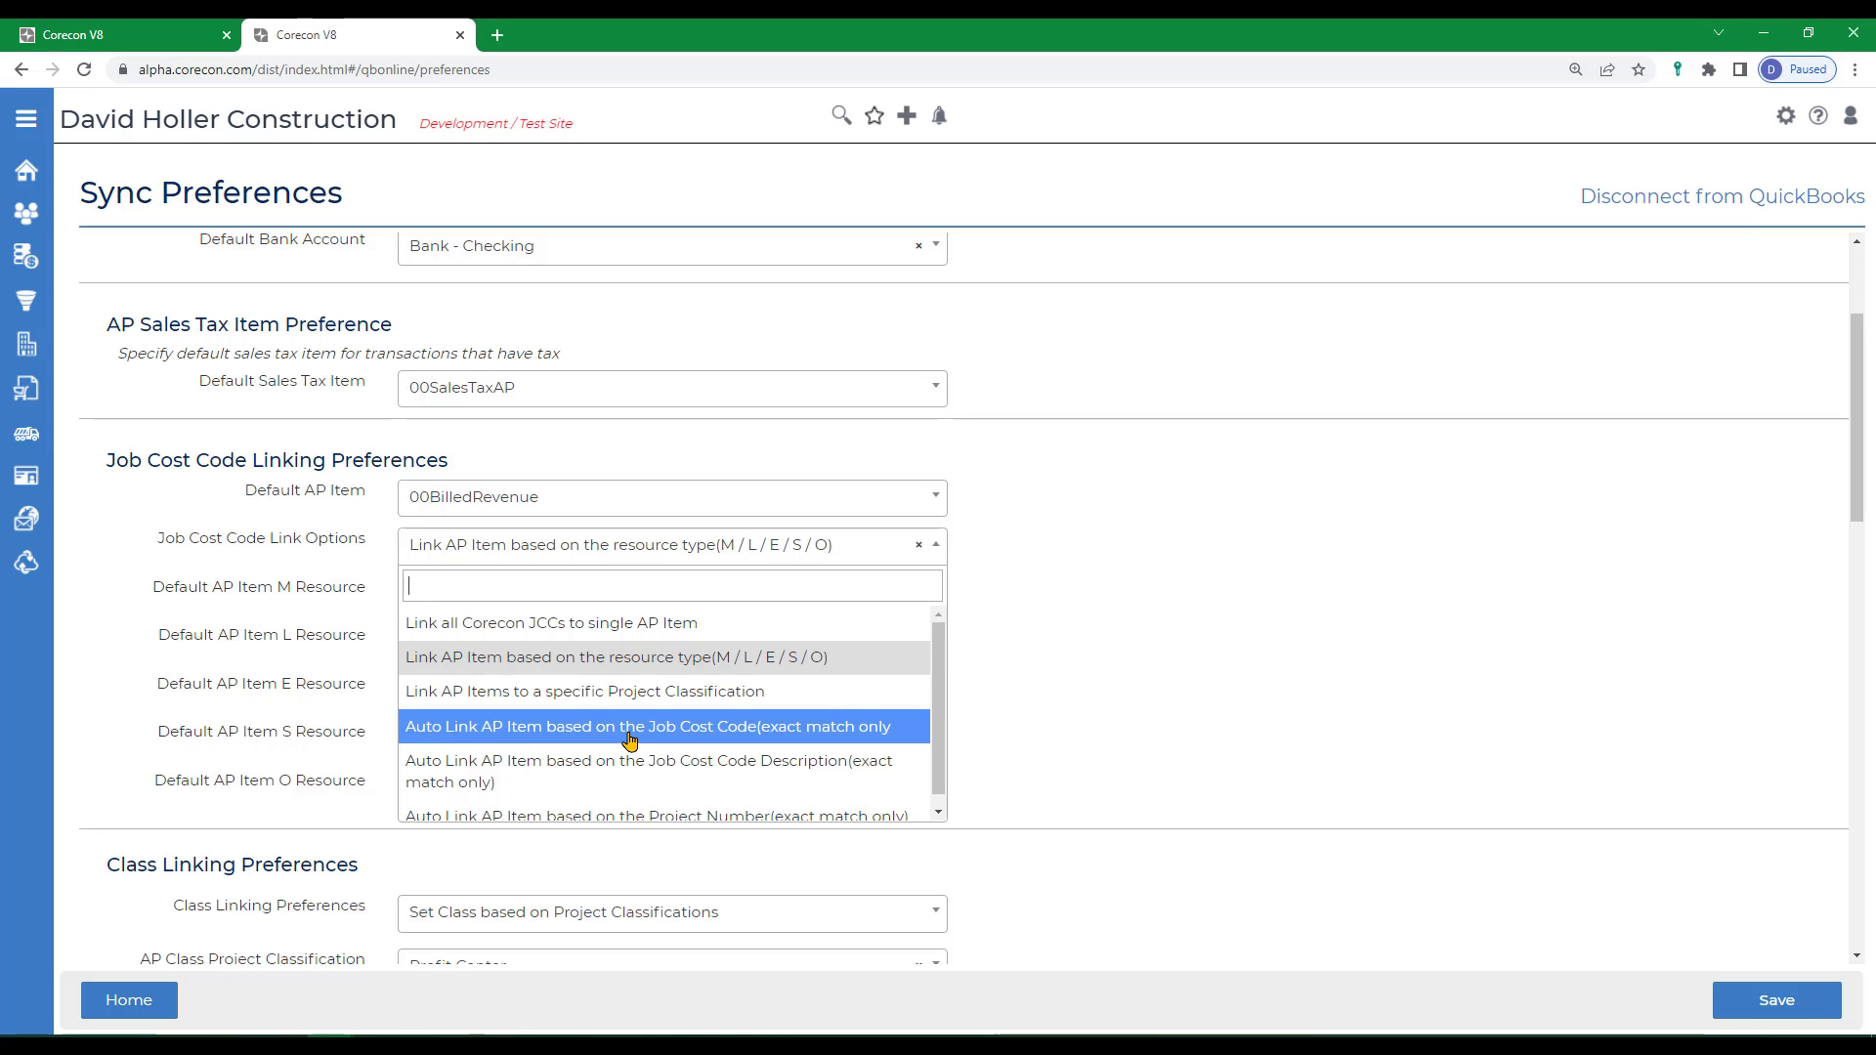
pyautogui.click(707, 735)
# Step: Try the class linking option "Set Class based on Resource Type (M, L, E, S, O)" and check the AP Class M Resource choices
pyautogui.scroll(-3, 684, 612)
pyautogui.click(515, 453)
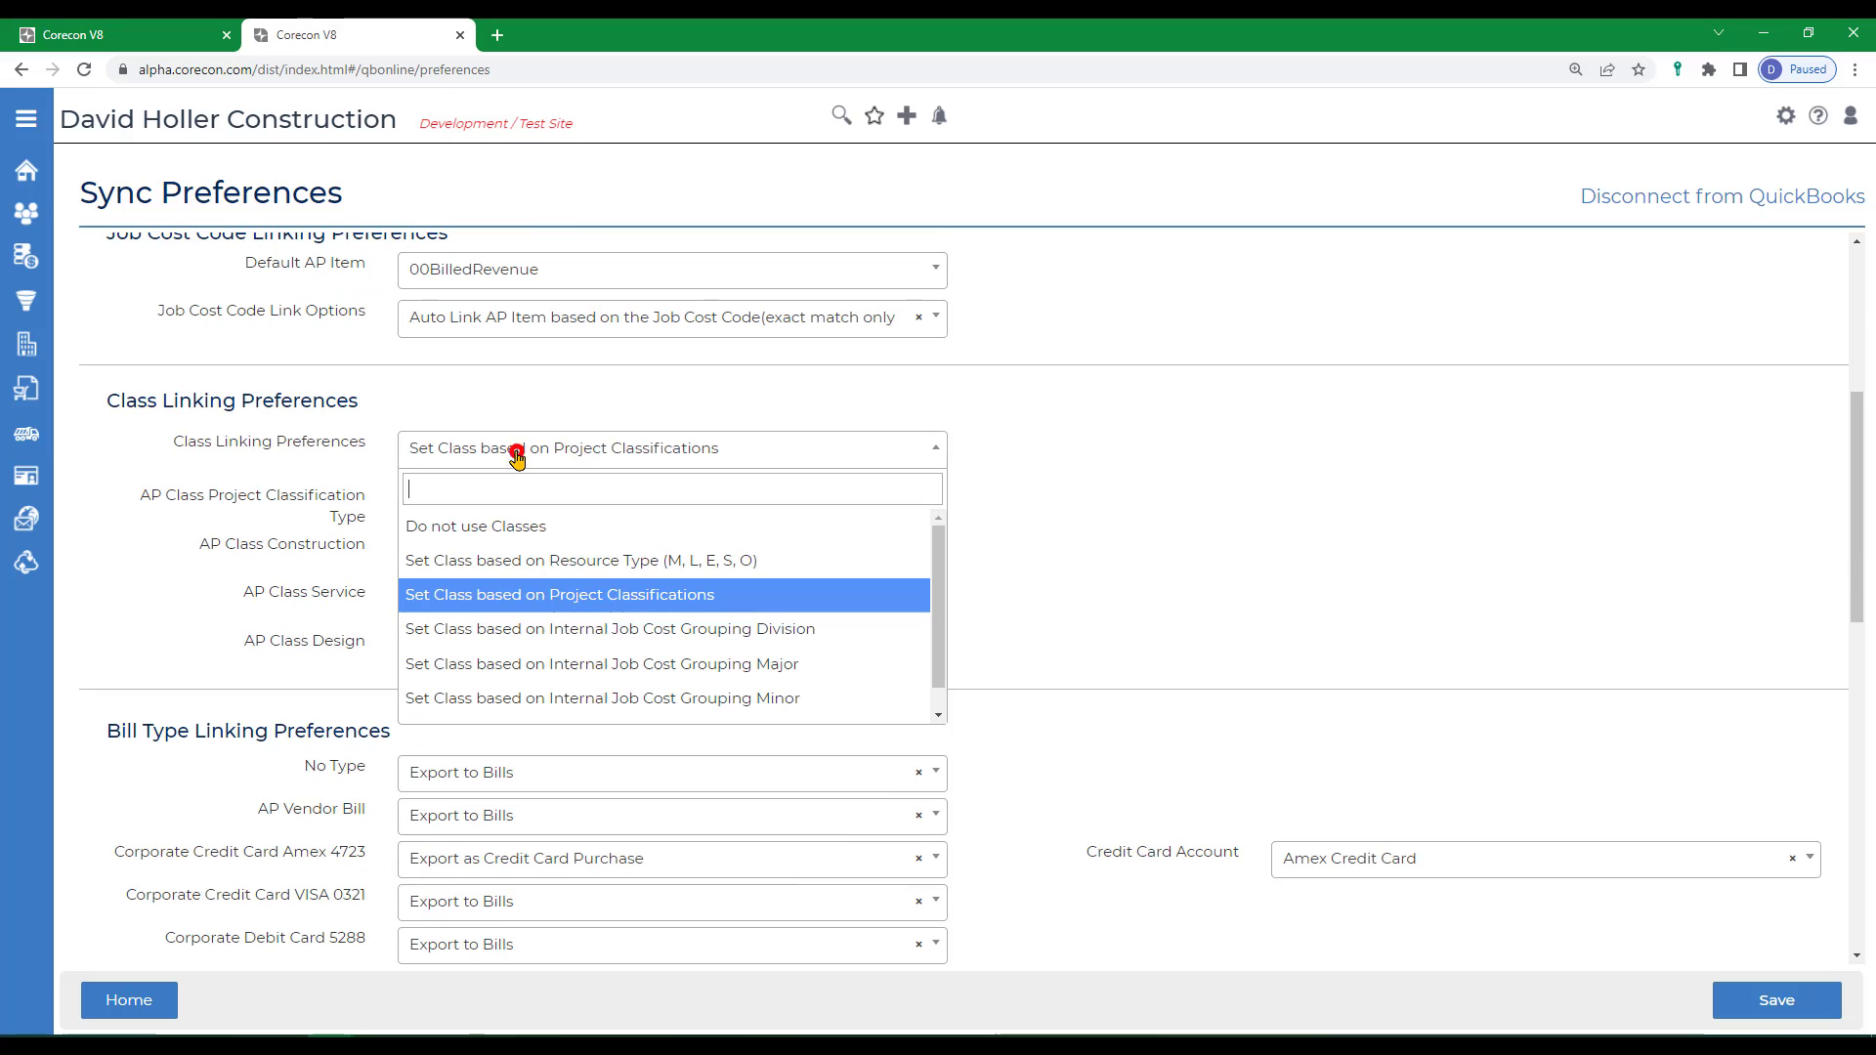
pyautogui.click(489, 565)
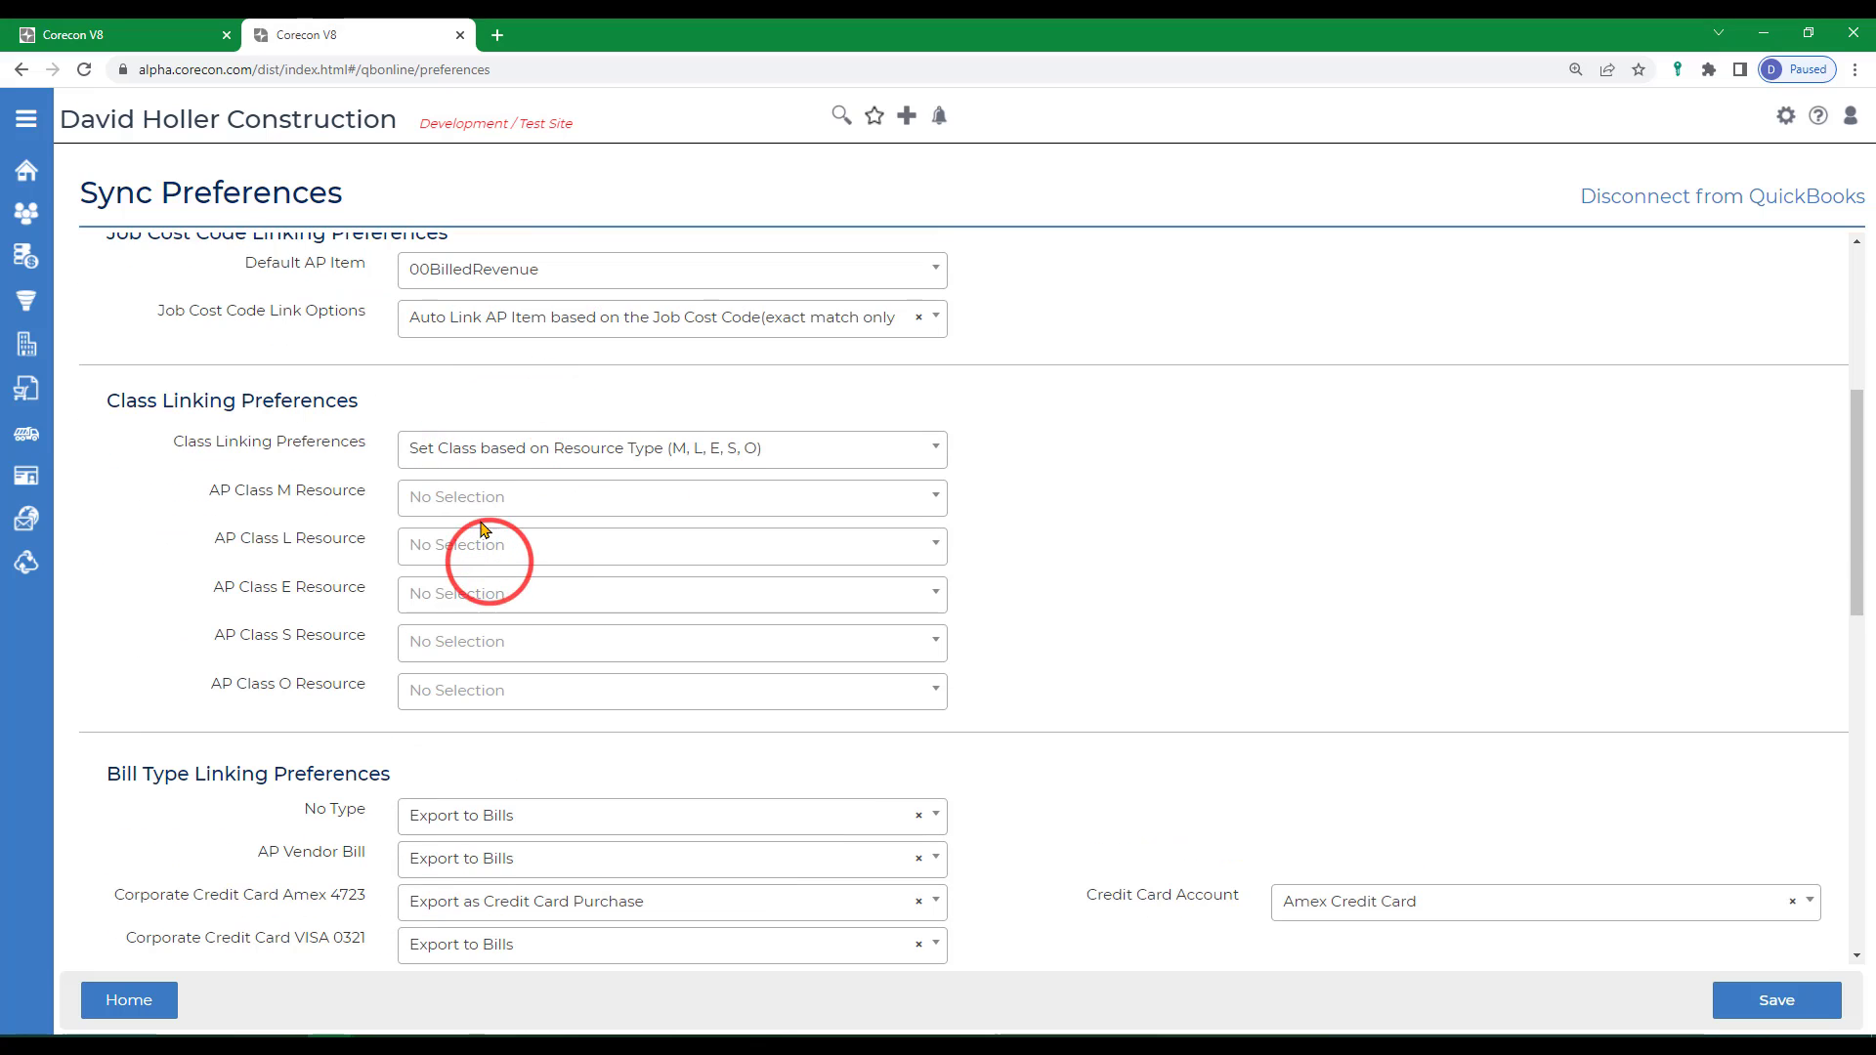
pyautogui.click(509, 498)
pyautogui.click(510, 500)
# Step: Set the class linking preference to "Do not use Classes"
pyautogui.click(515, 457)
pyautogui.click(473, 532)
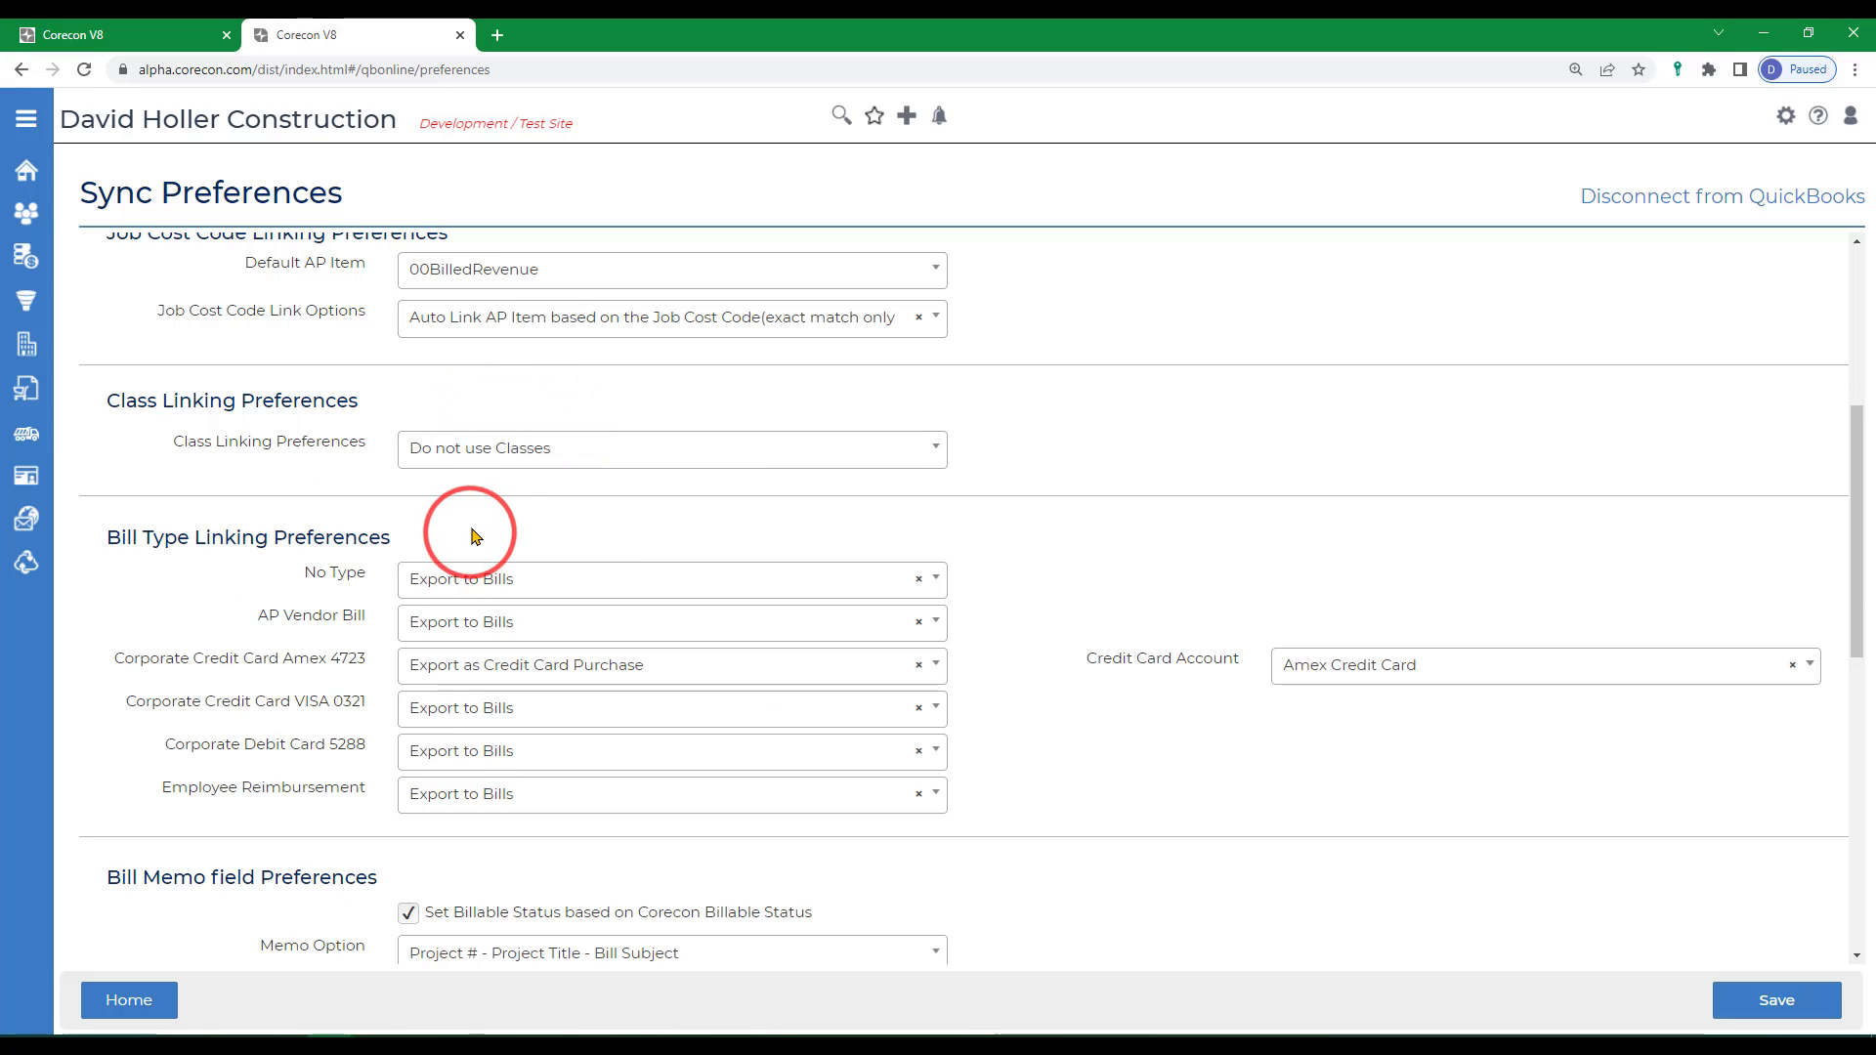
# Step: Select Export as Credit Card Purchase with the Amex Credit Card account for the Corporate Credit Card Amex bill type
pyautogui.scroll(-2, 1204, 488)
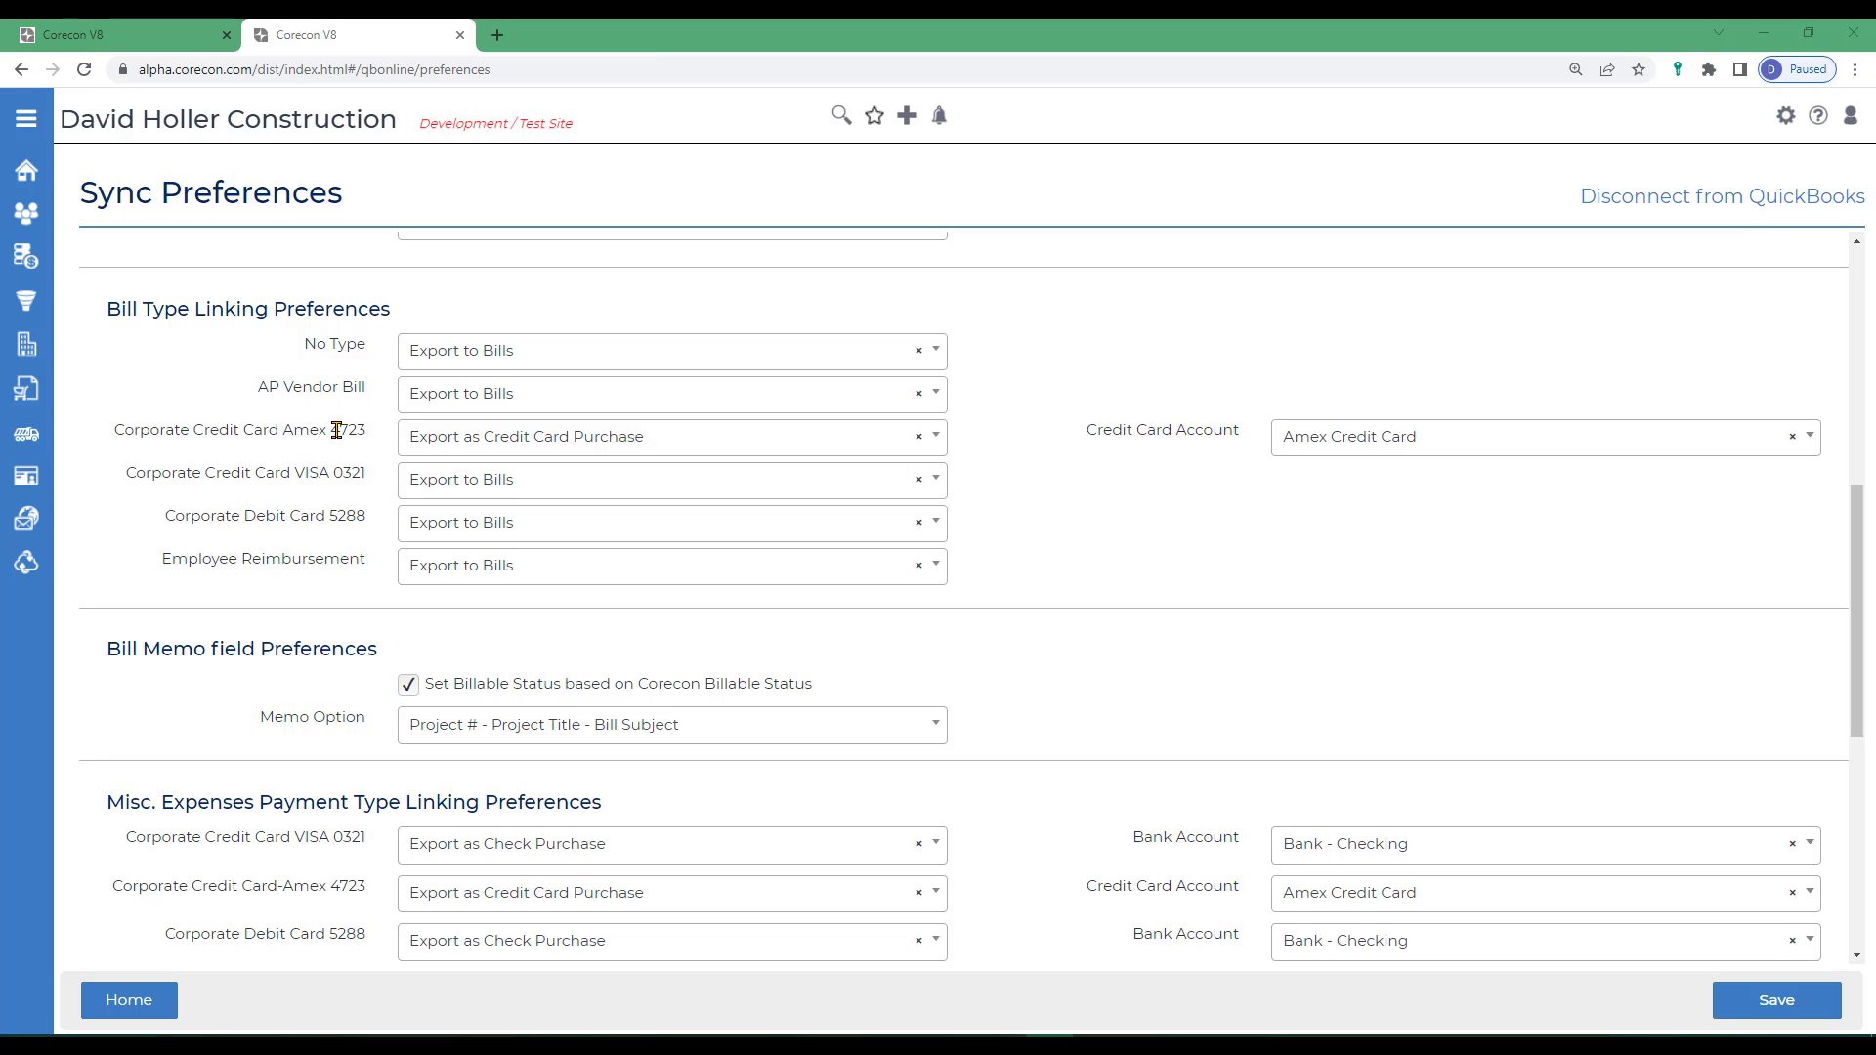
pyautogui.click(498, 447)
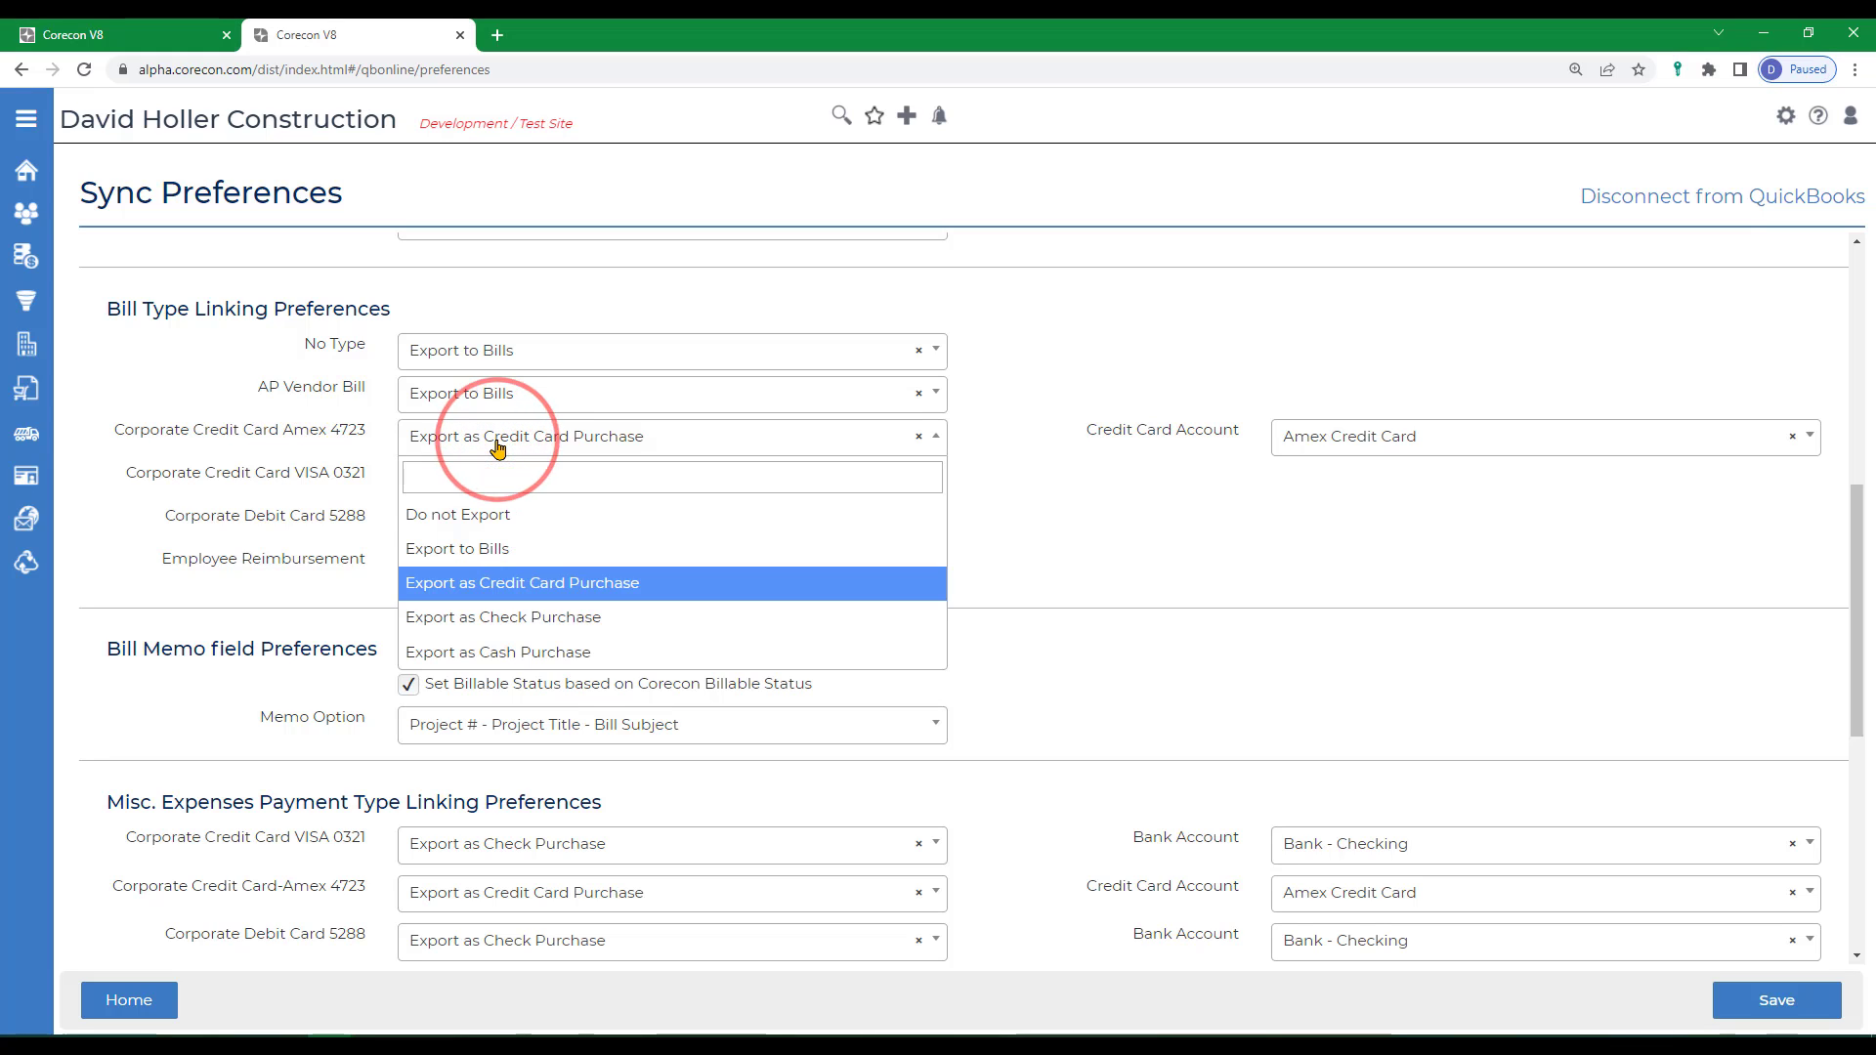
pyautogui.click(488, 593)
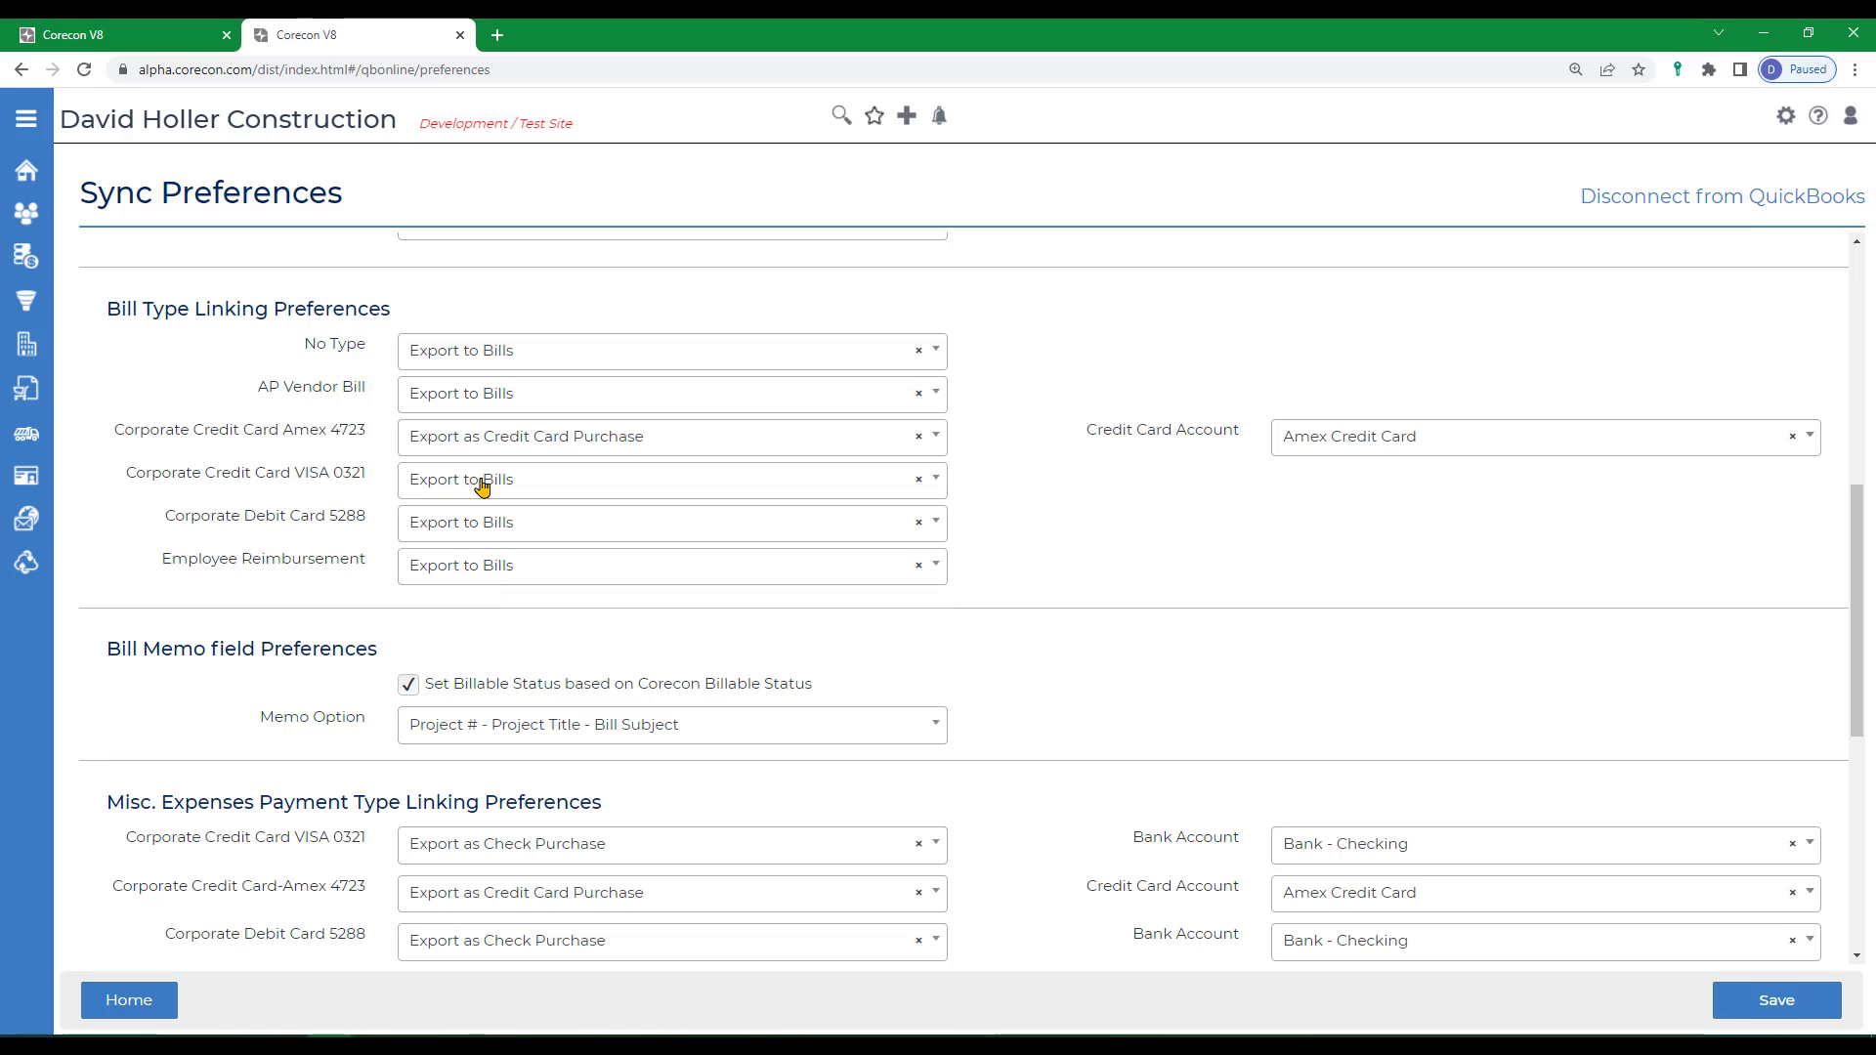
pyautogui.click(1382, 436)
pyautogui.click(1359, 510)
# Step: Set the Corporate Credit Card VISA bill type to Export as Credit Card Purchase with the Credit Card VISA account
pyautogui.click(497, 479)
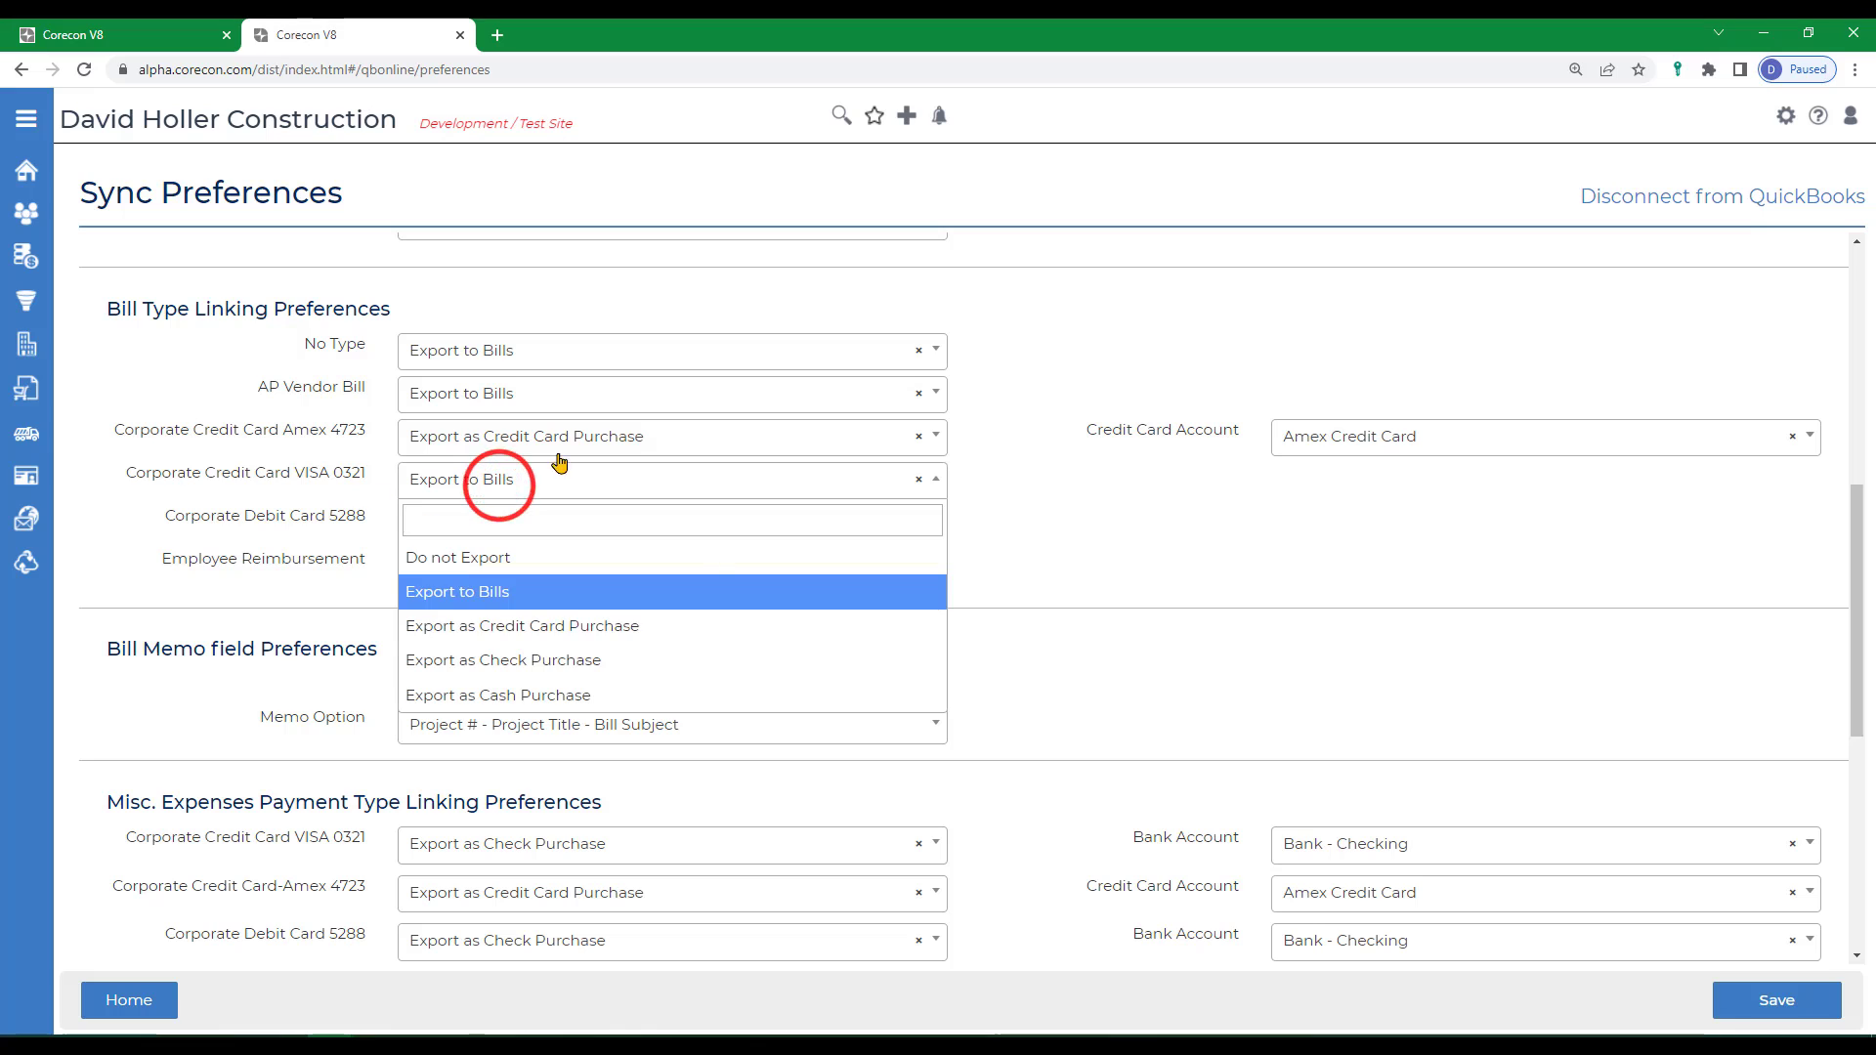
pyautogui.click(503, 623)
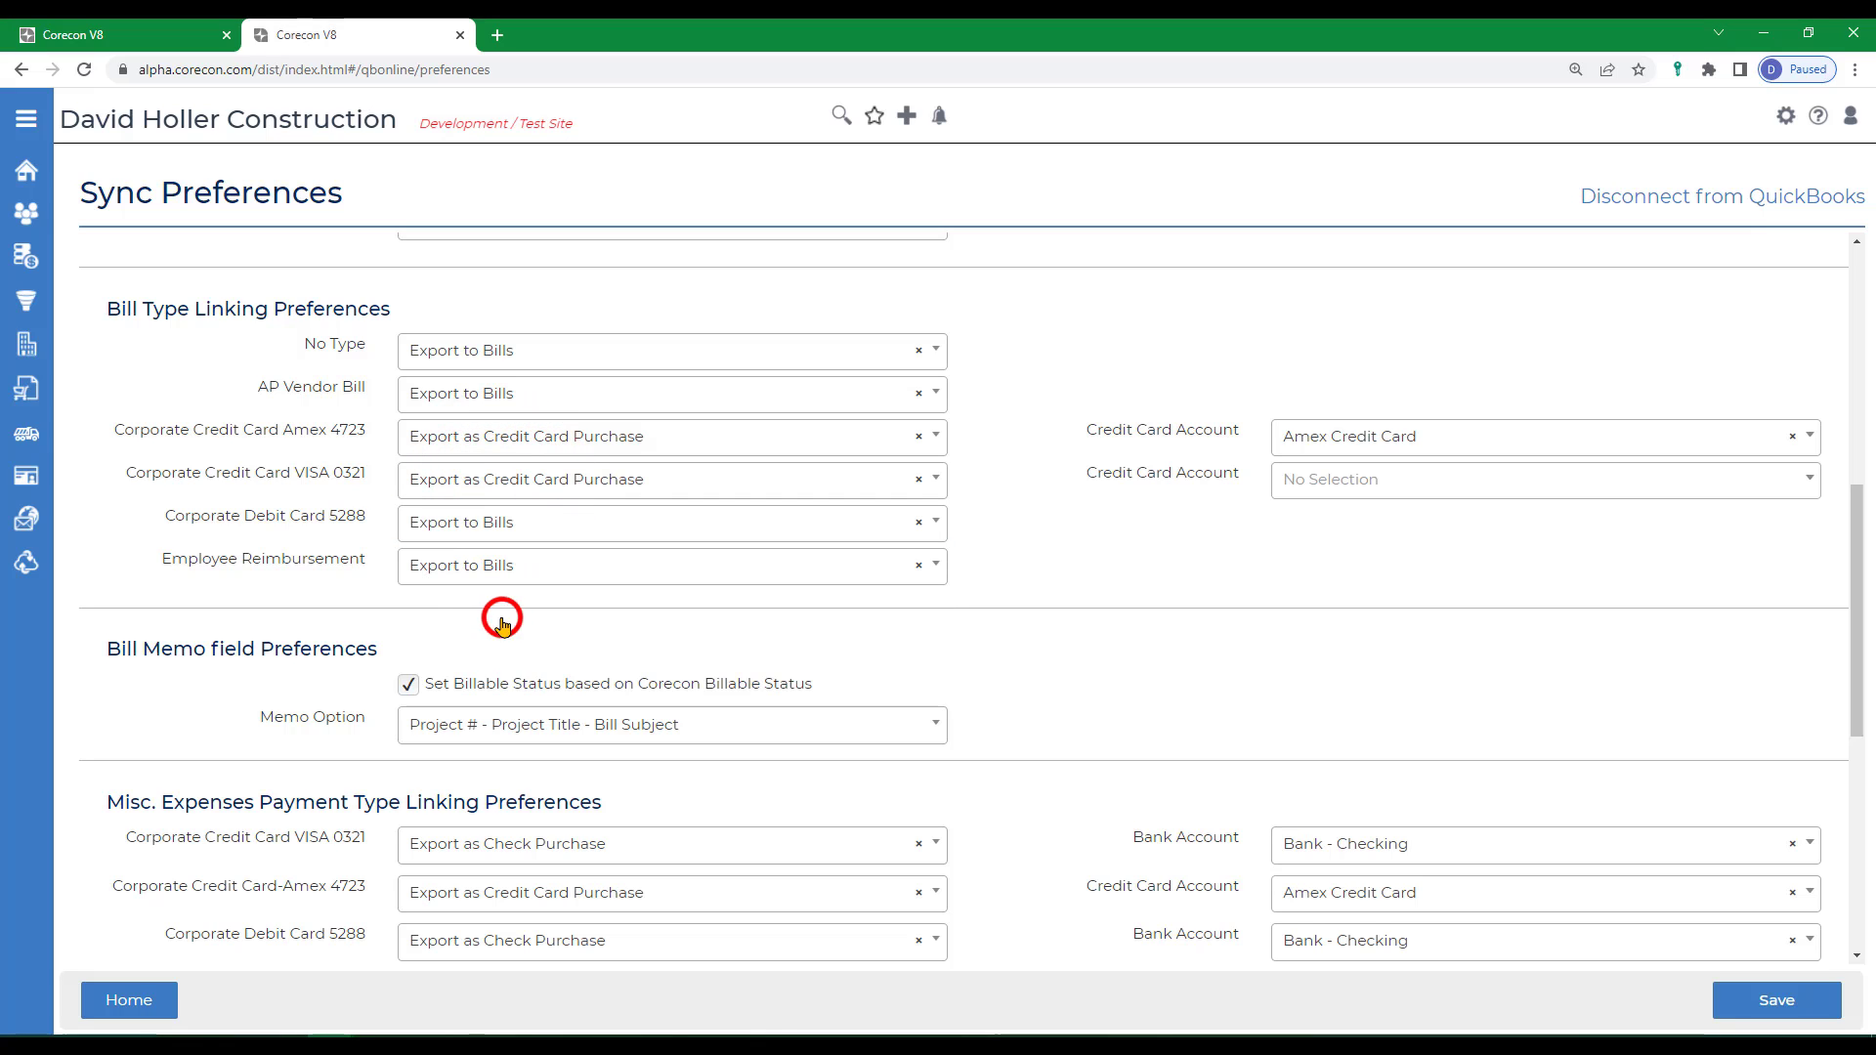
pyautogui.click(1308, 495)
pyautogui.click(1375, 590)
# Step: Set the Corporate Debit Card bill type to Export as Check Purchase with the Bank - Checking account
pyautogui.click(497, 530)
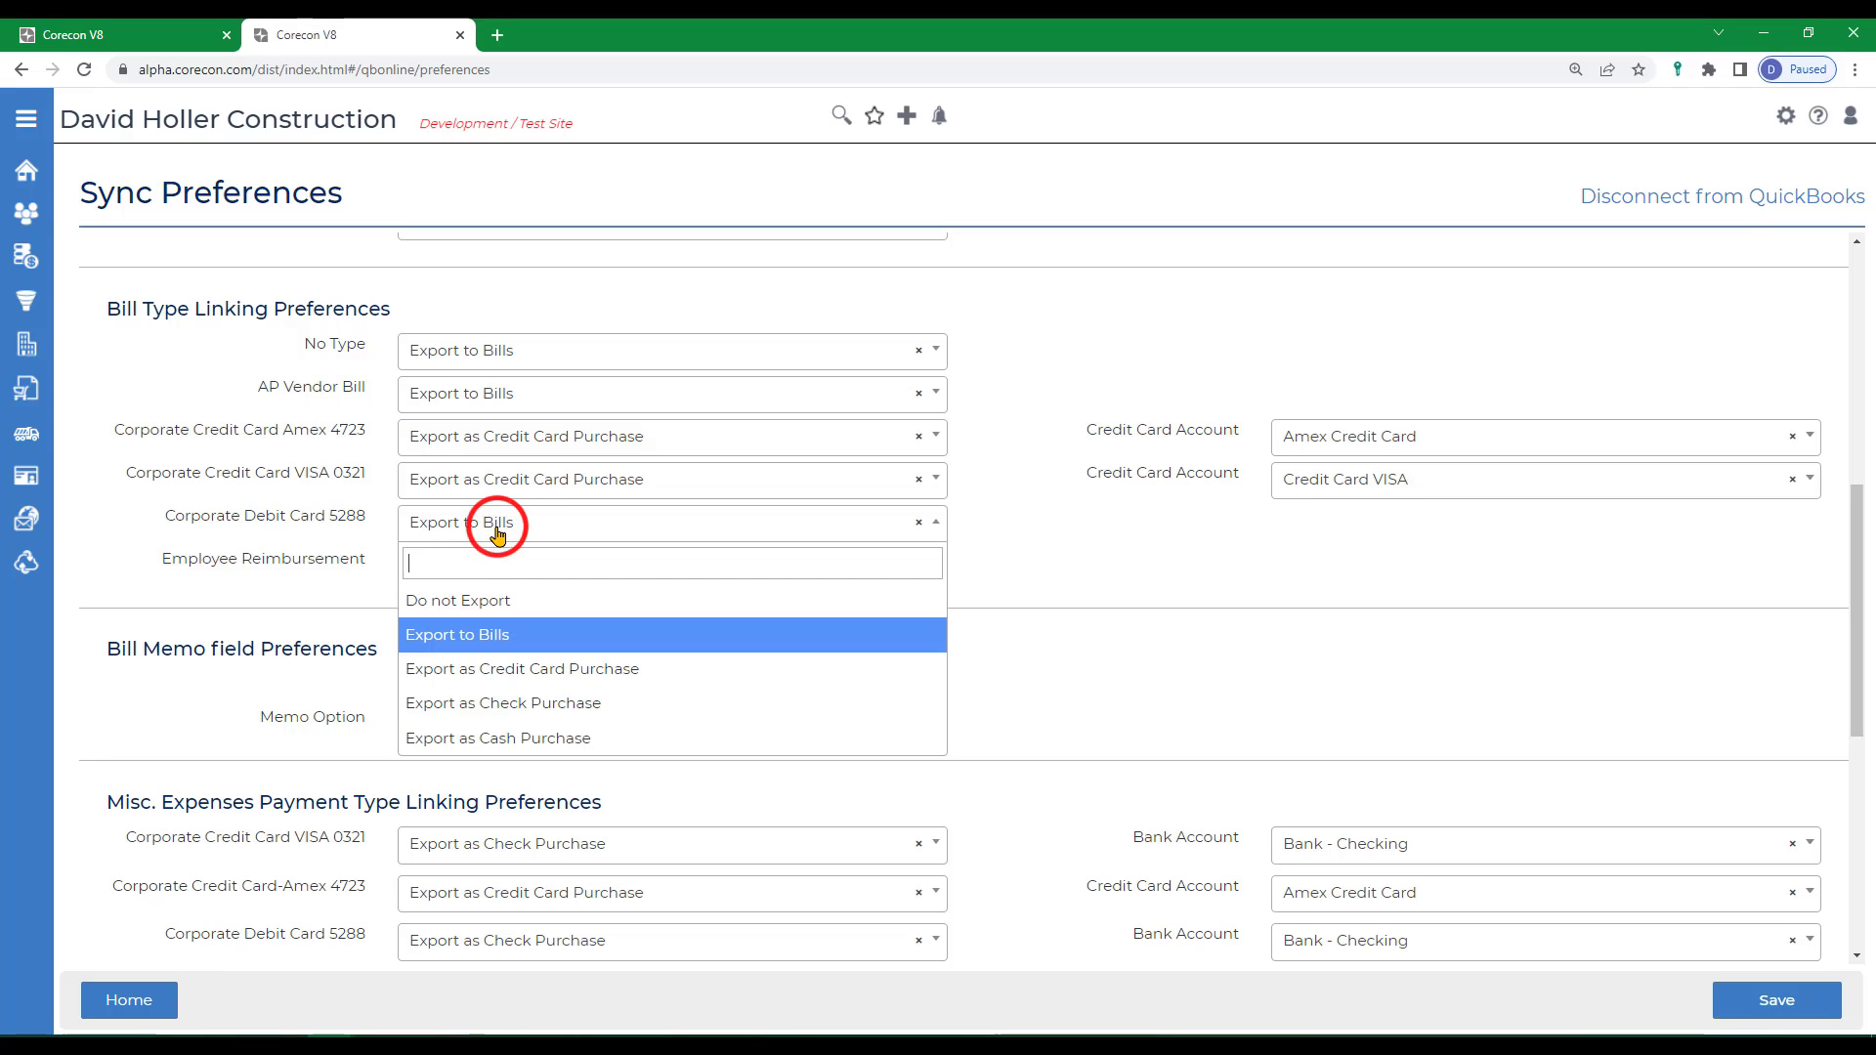
pyautogui.click(492, 711)
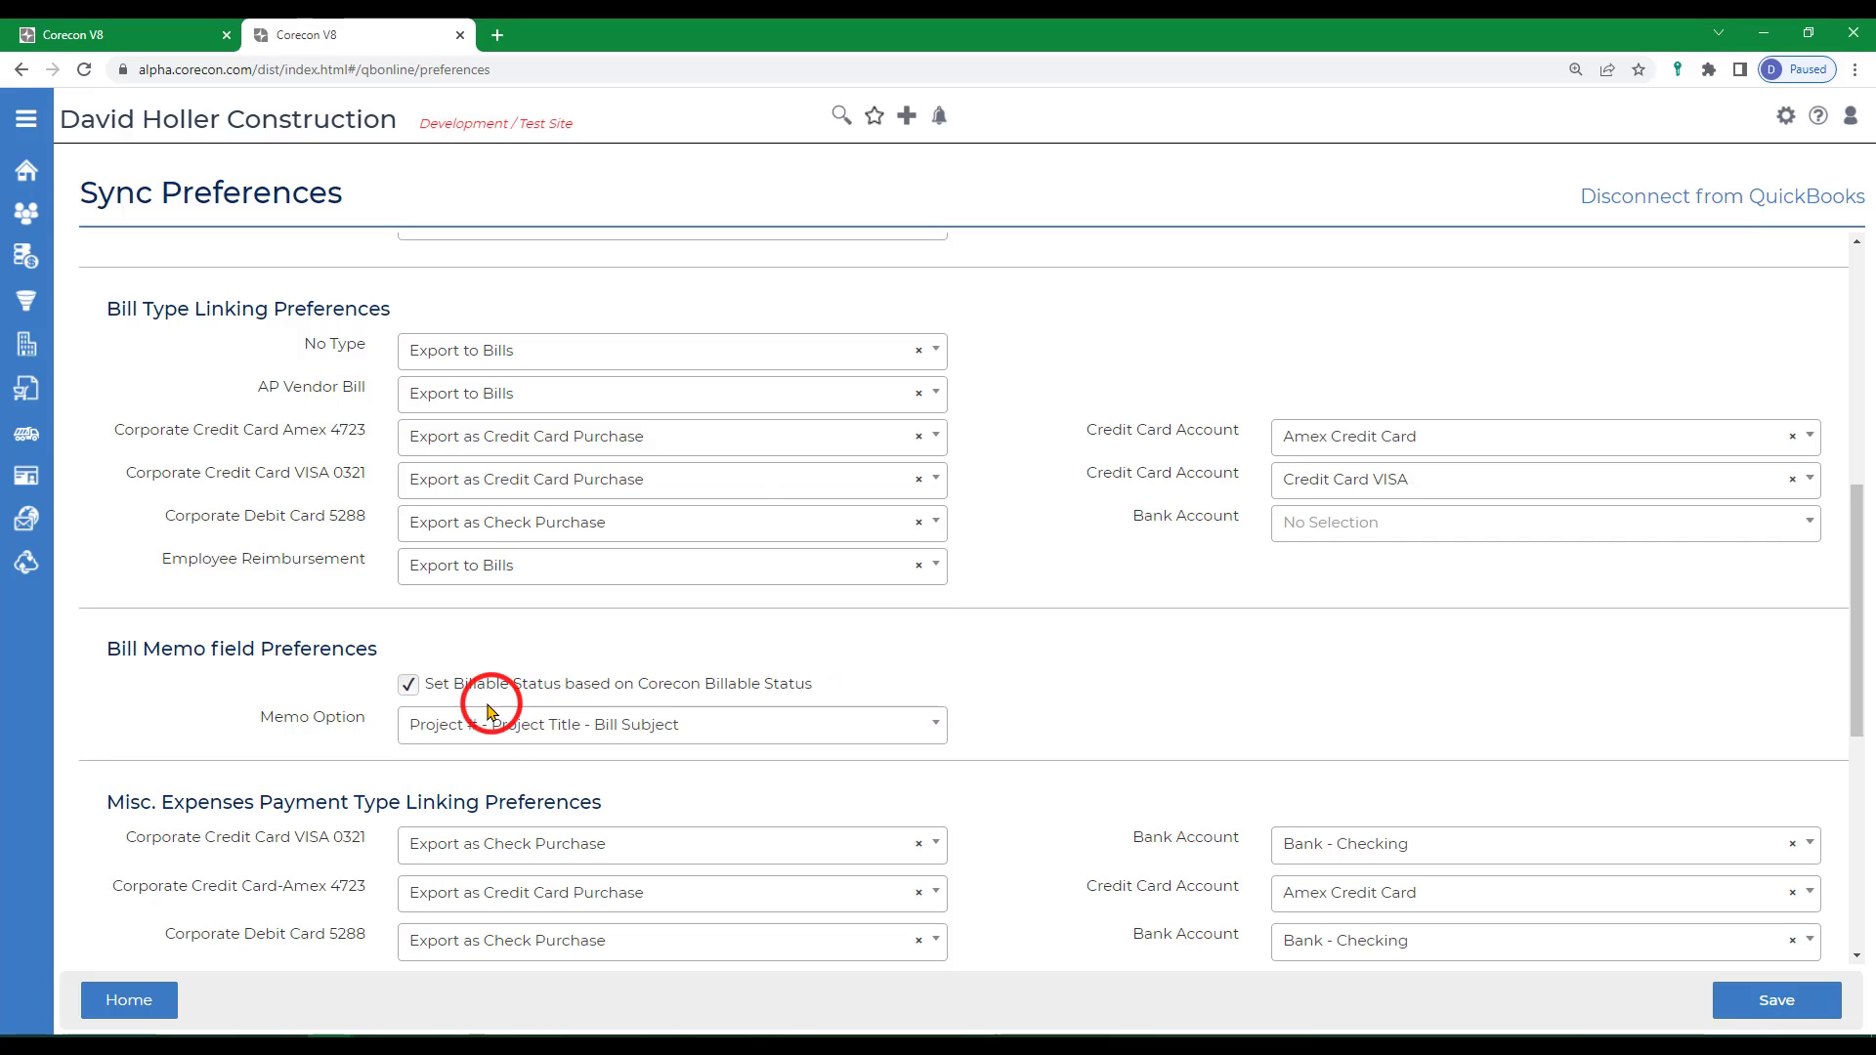
pyautogui.click(1315, 538)
pyautogui.click(1349, 601)
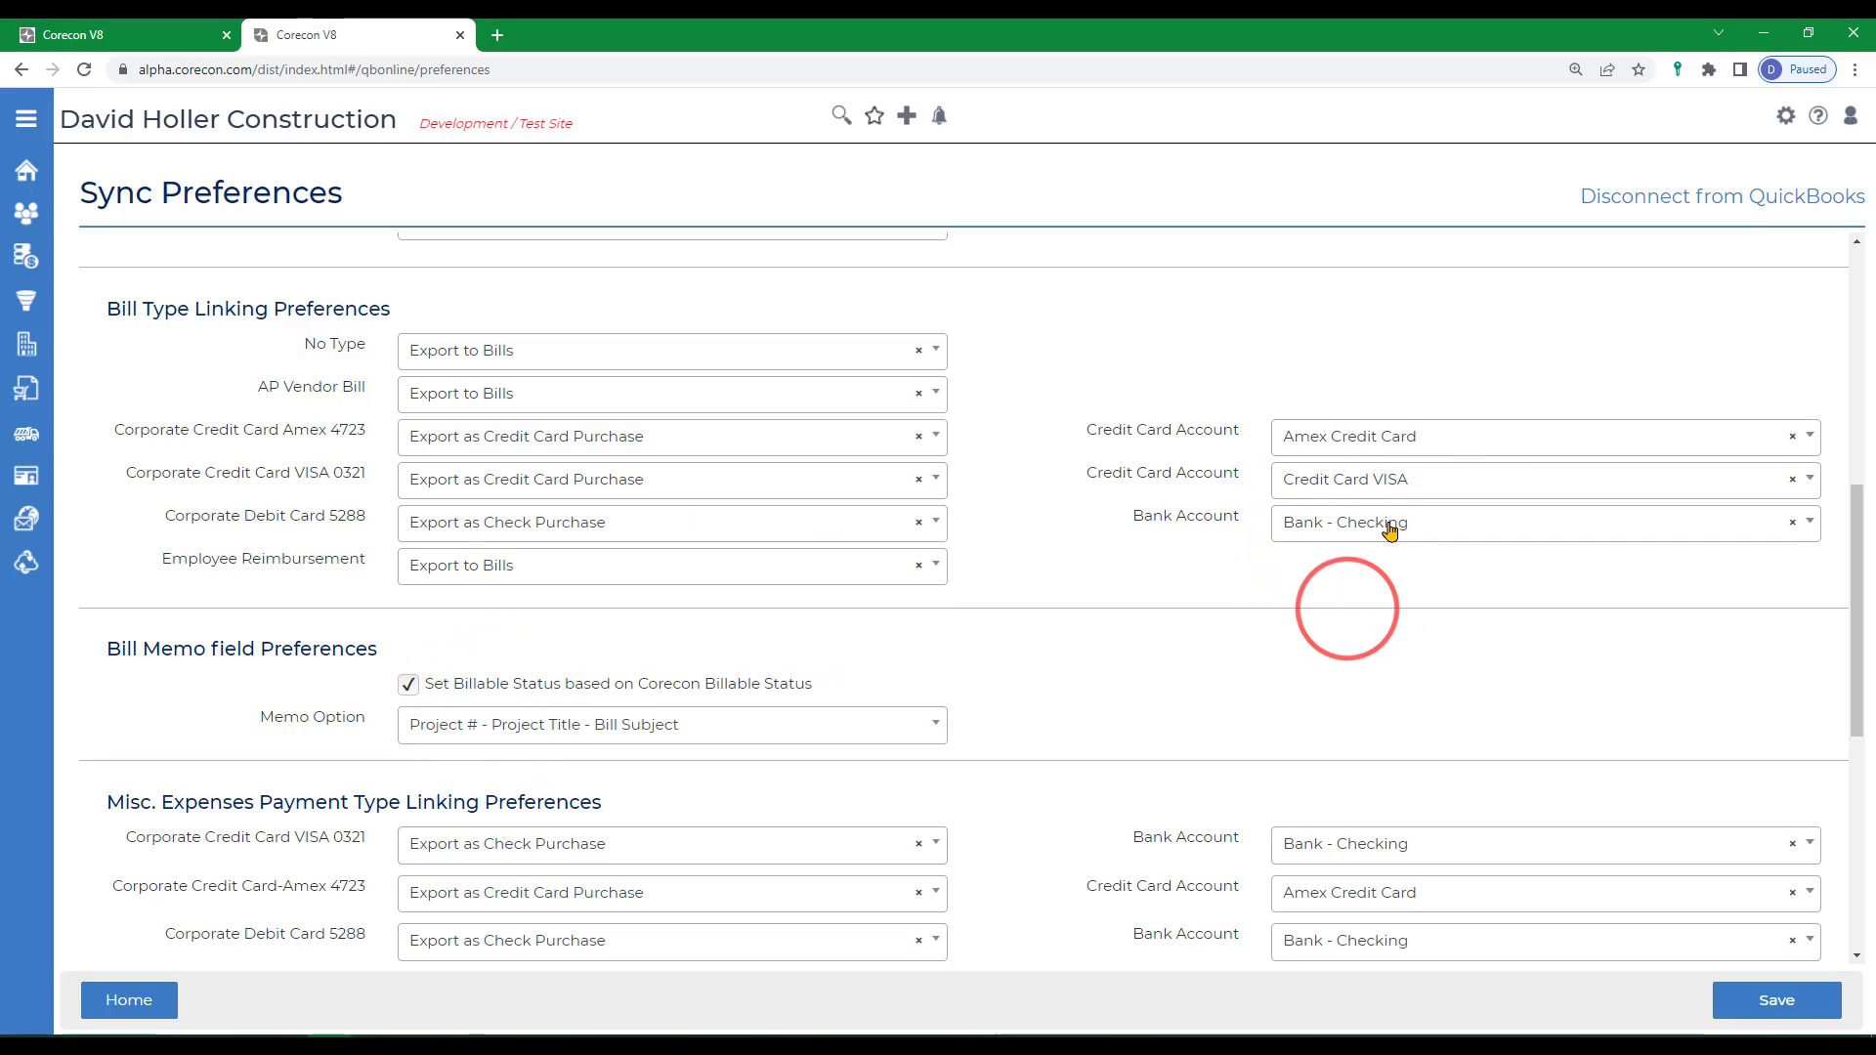
# Step: Set the Employee Reimbursement bill type to Export as Check Purchase with the Bank - Checking account
pyautogui.click(475, 578)
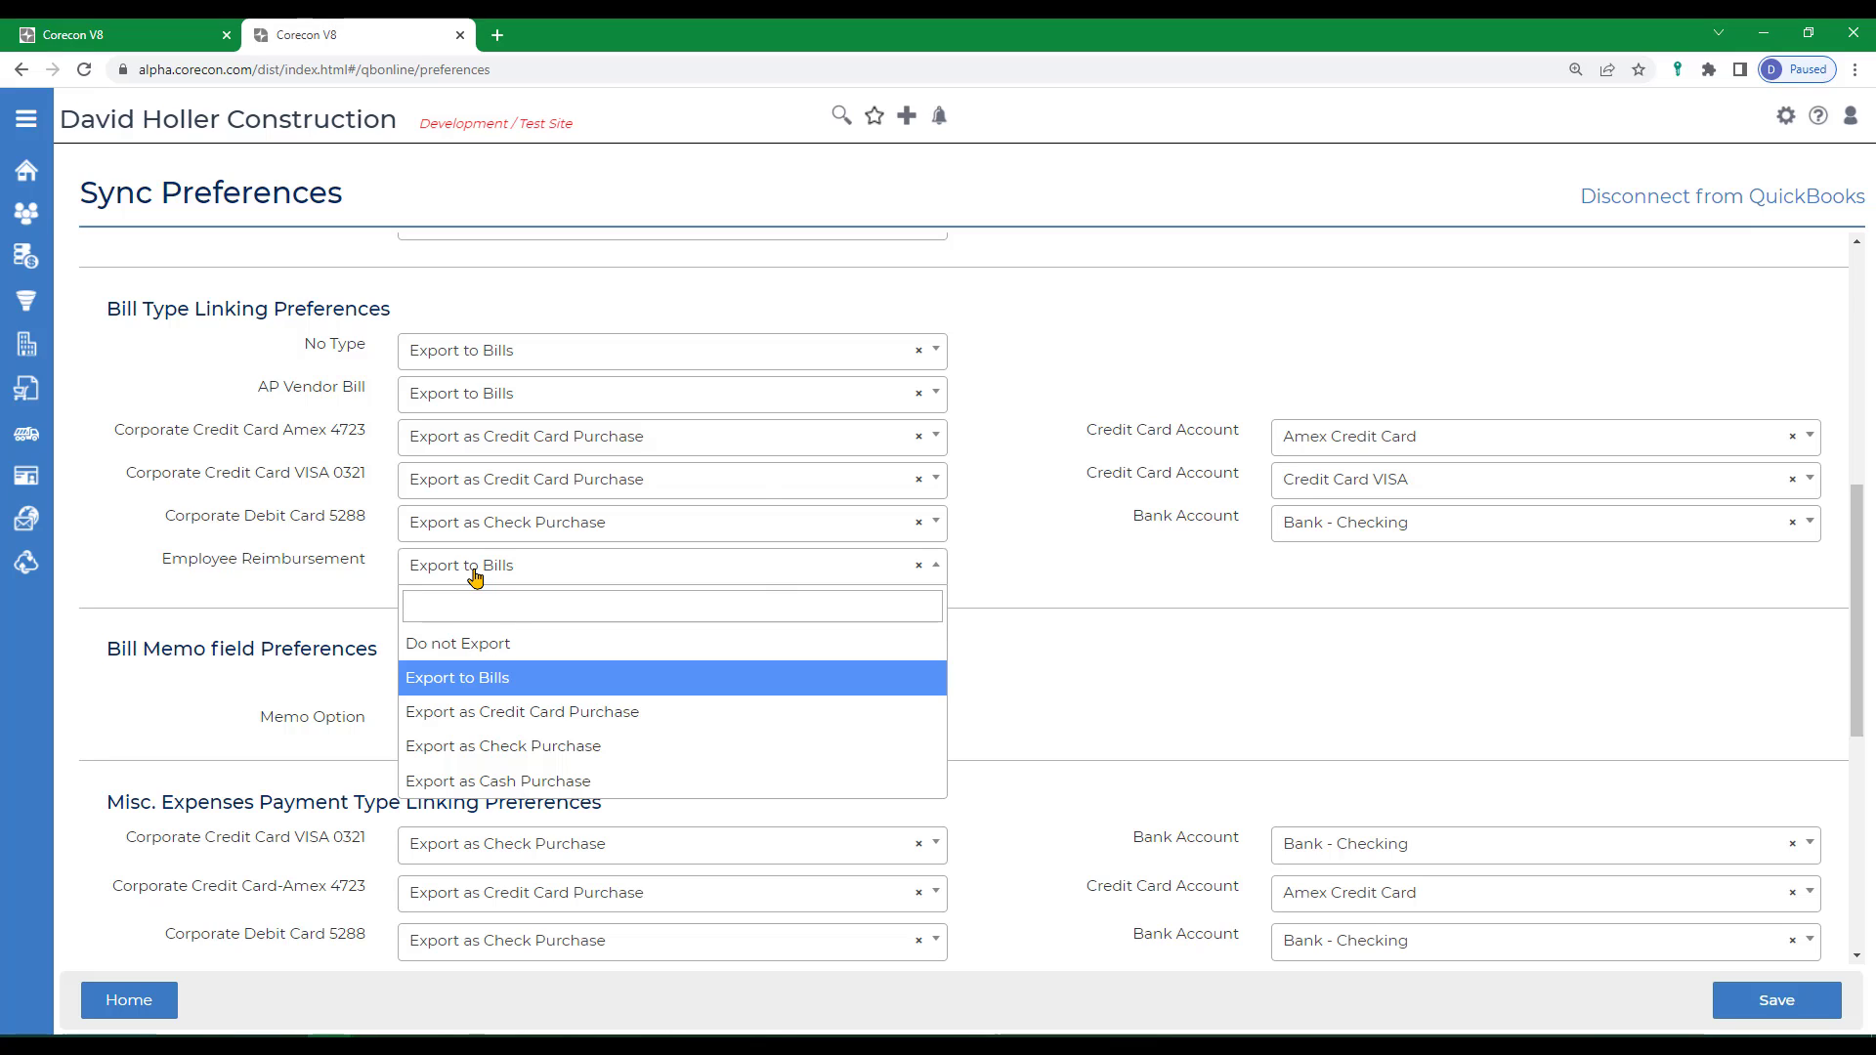
pyautogui.click(438, 746)
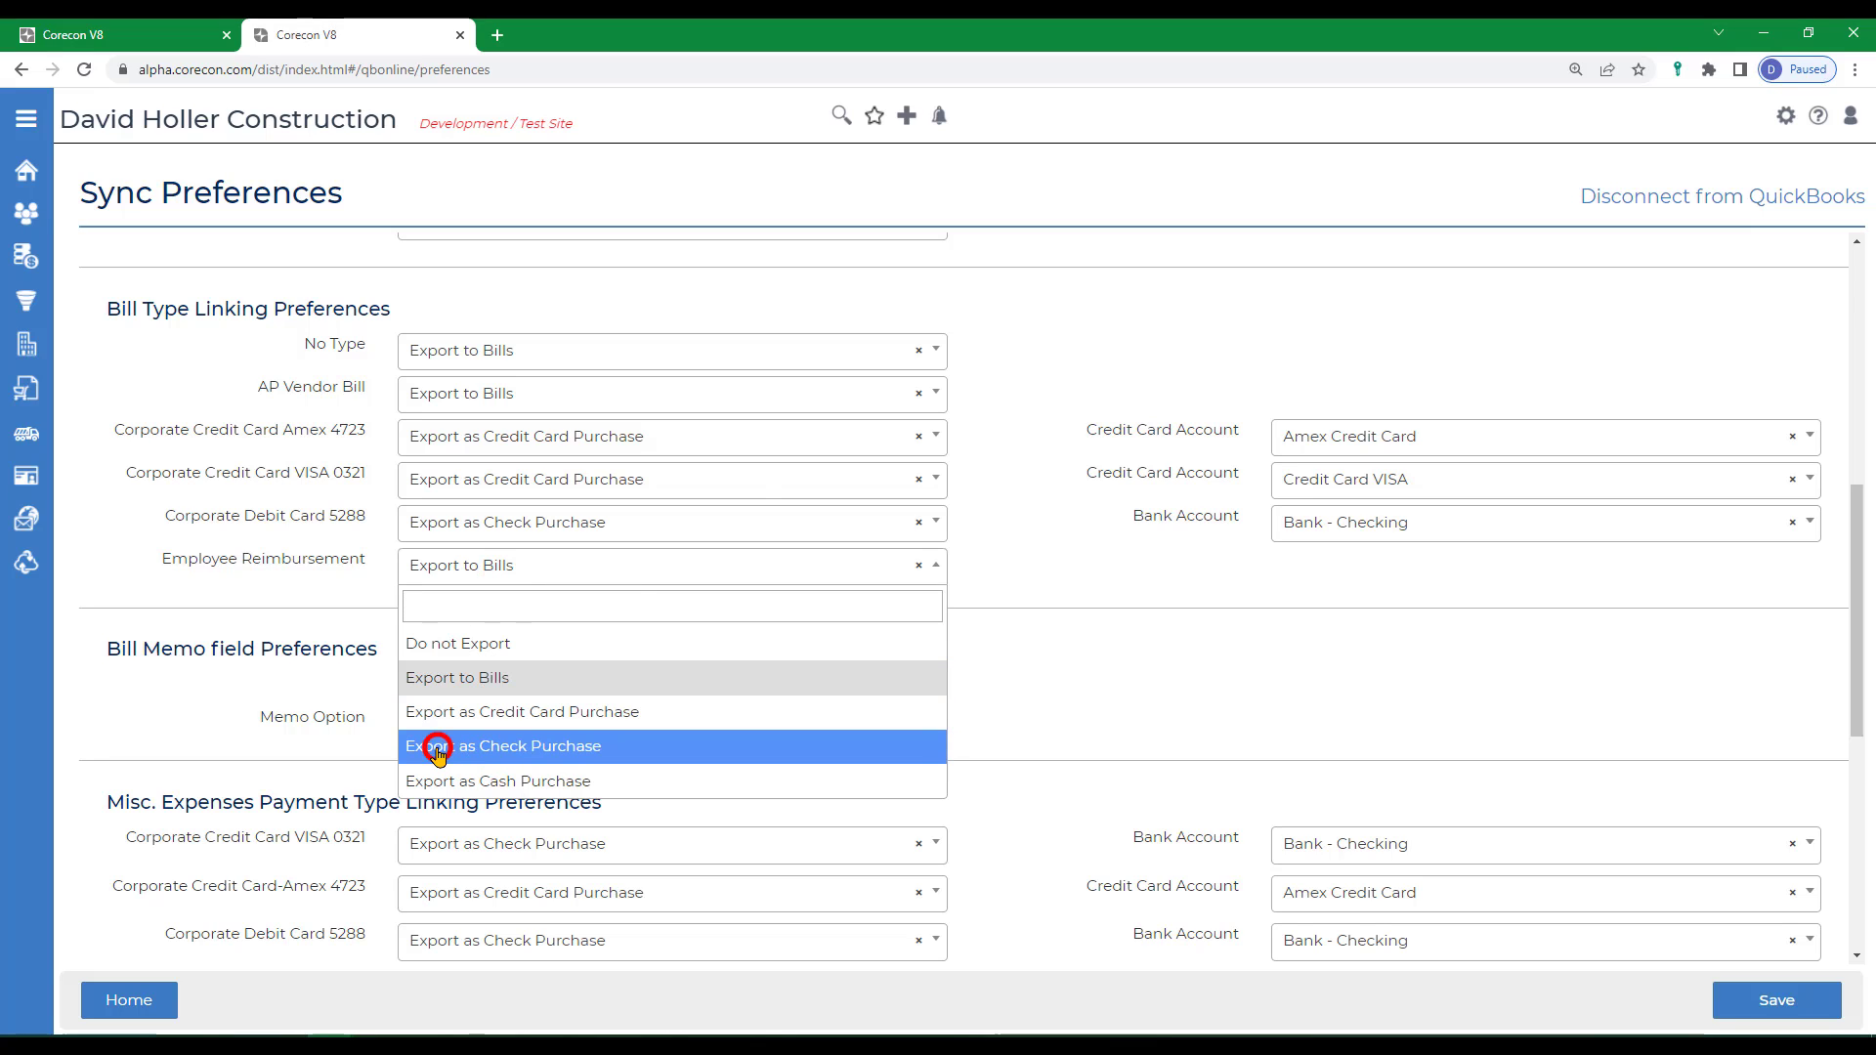
pyautogui.click(1352, 572)
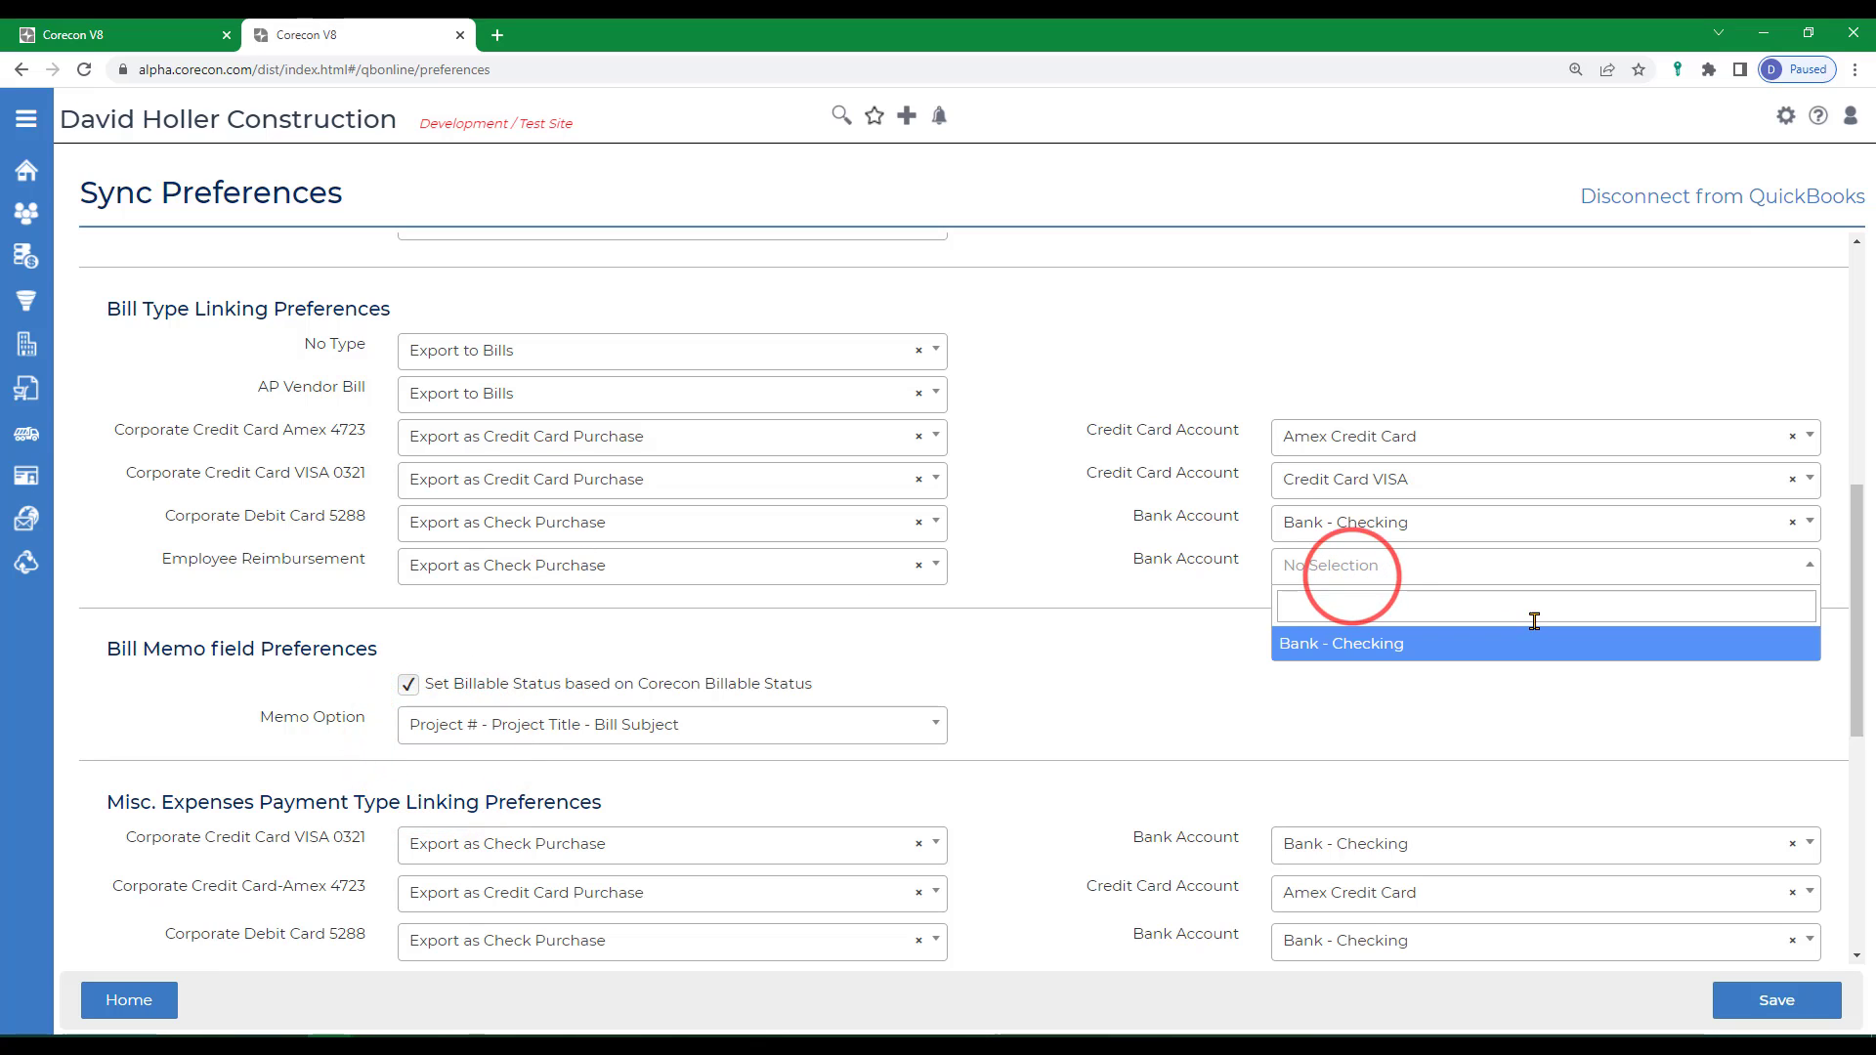
pyautogui.click(1375, 651)
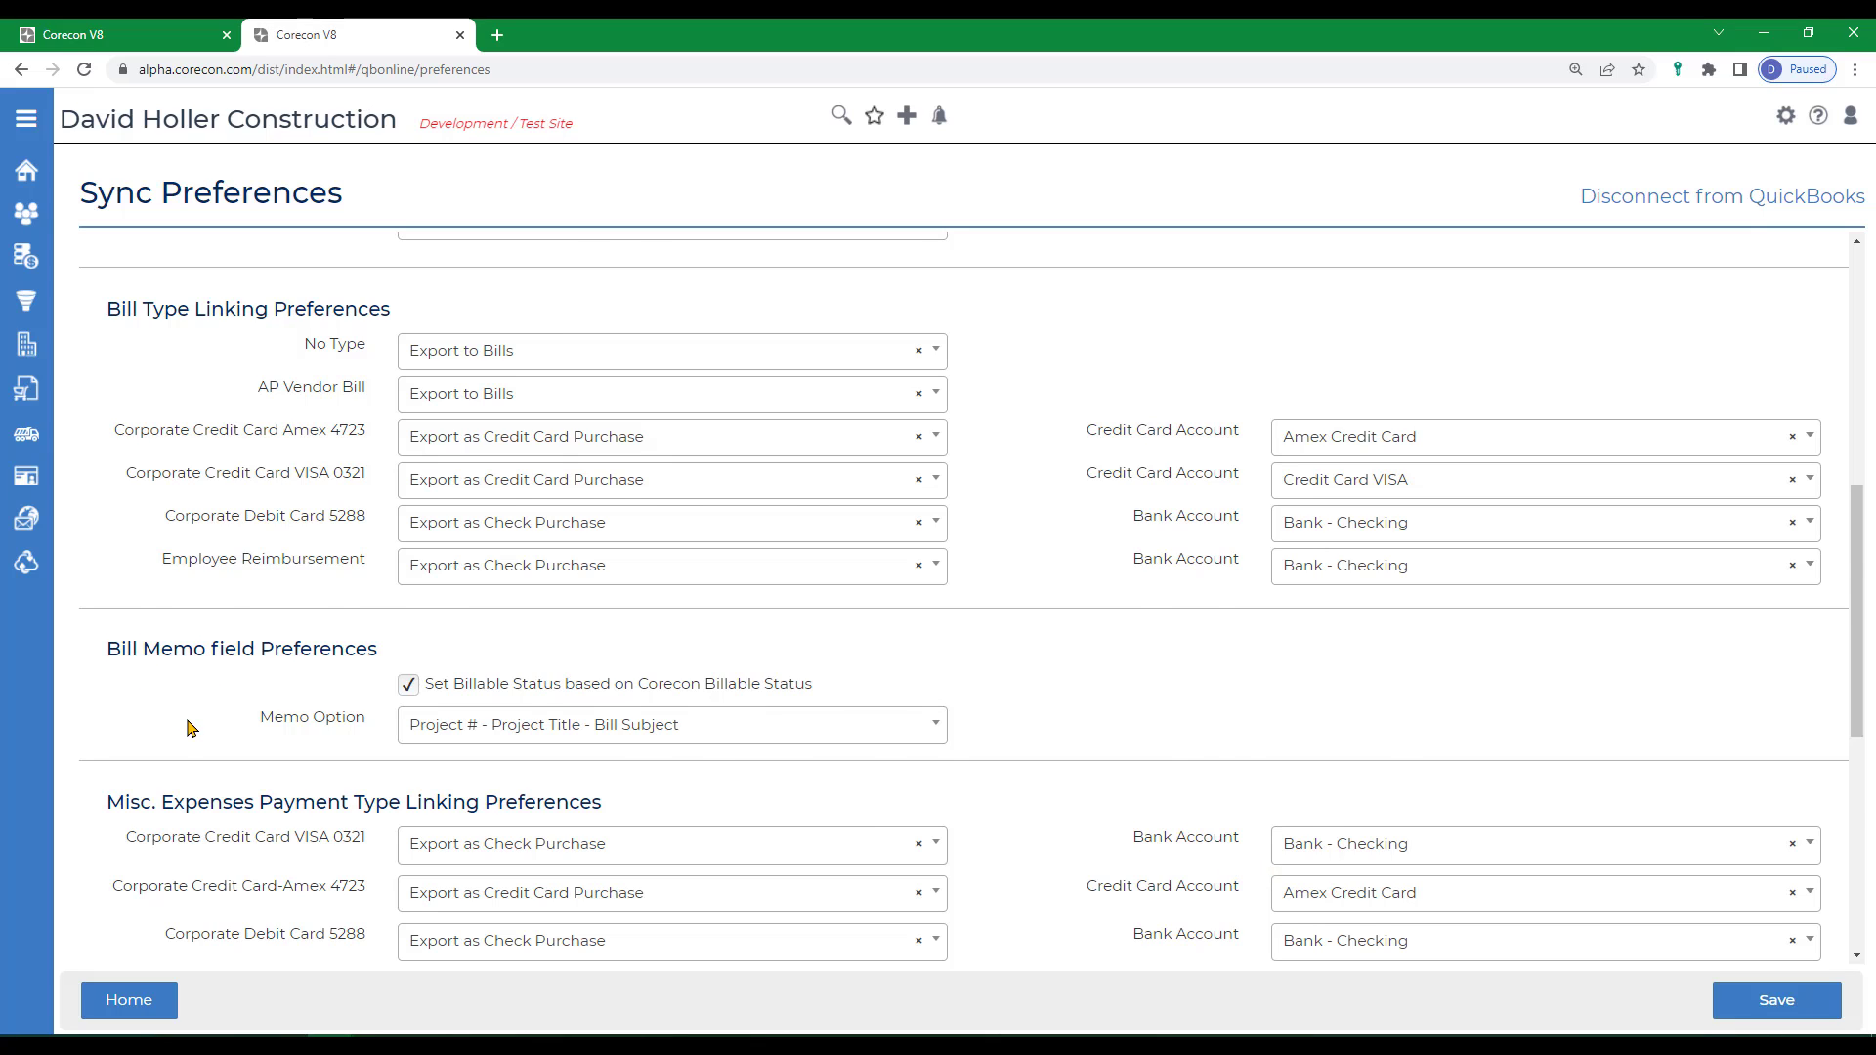
# Step: Select "Project # - Project Title - Bill Subject" as the memo option in the bill memo field preferences
pyautogui.scroll(-2, 189, 728)
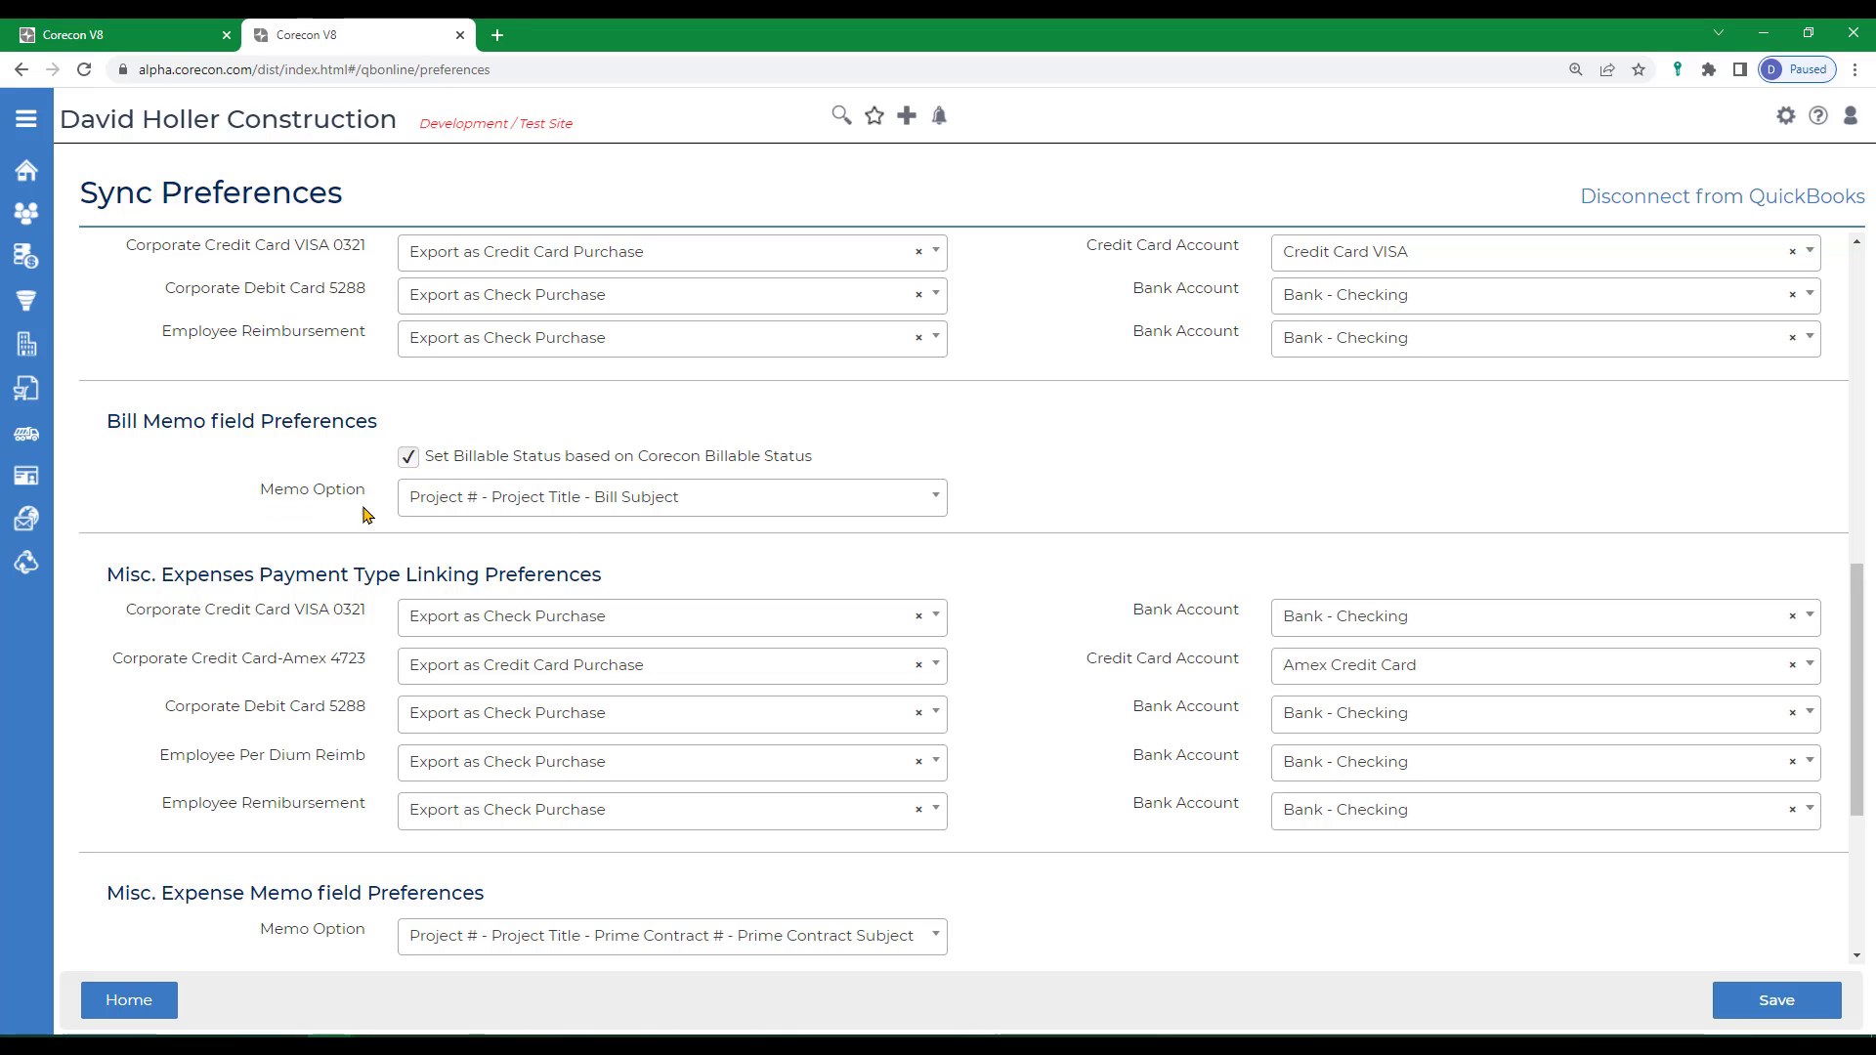
pyautogui.click(553, 515)
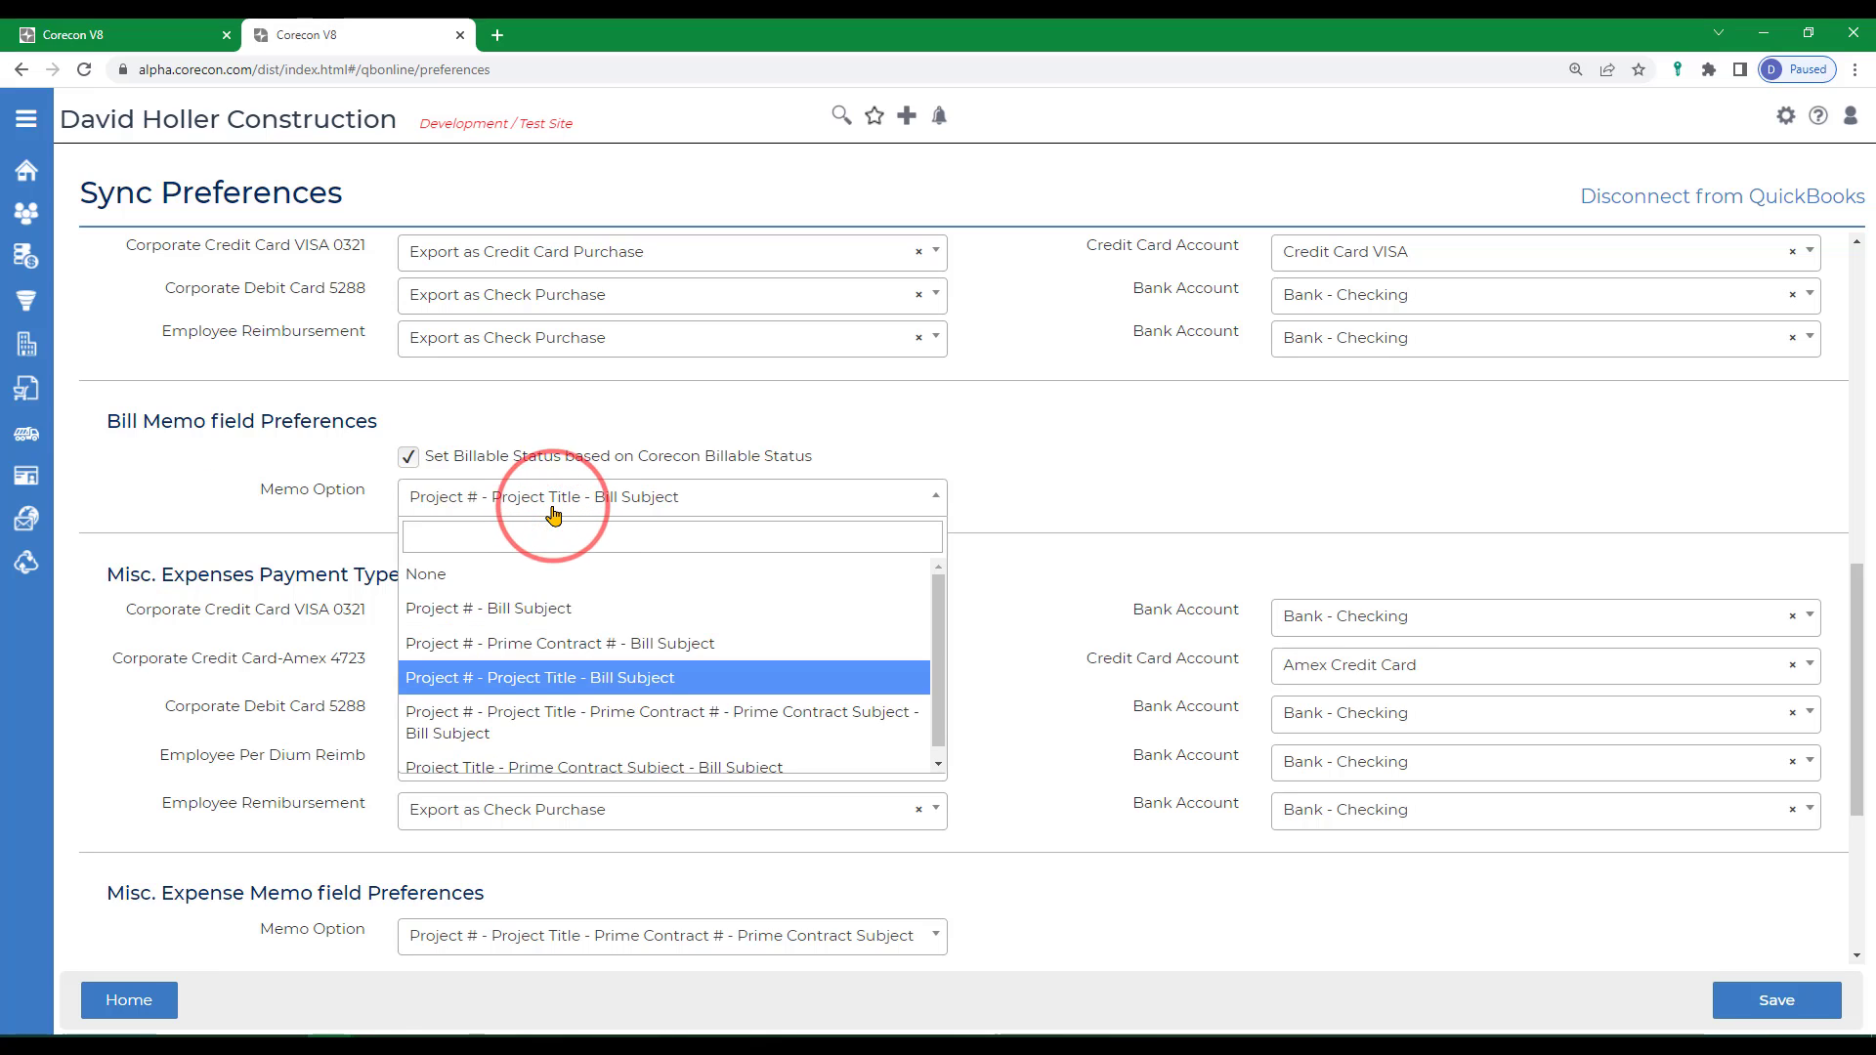
pyautogui.click(527, 681)
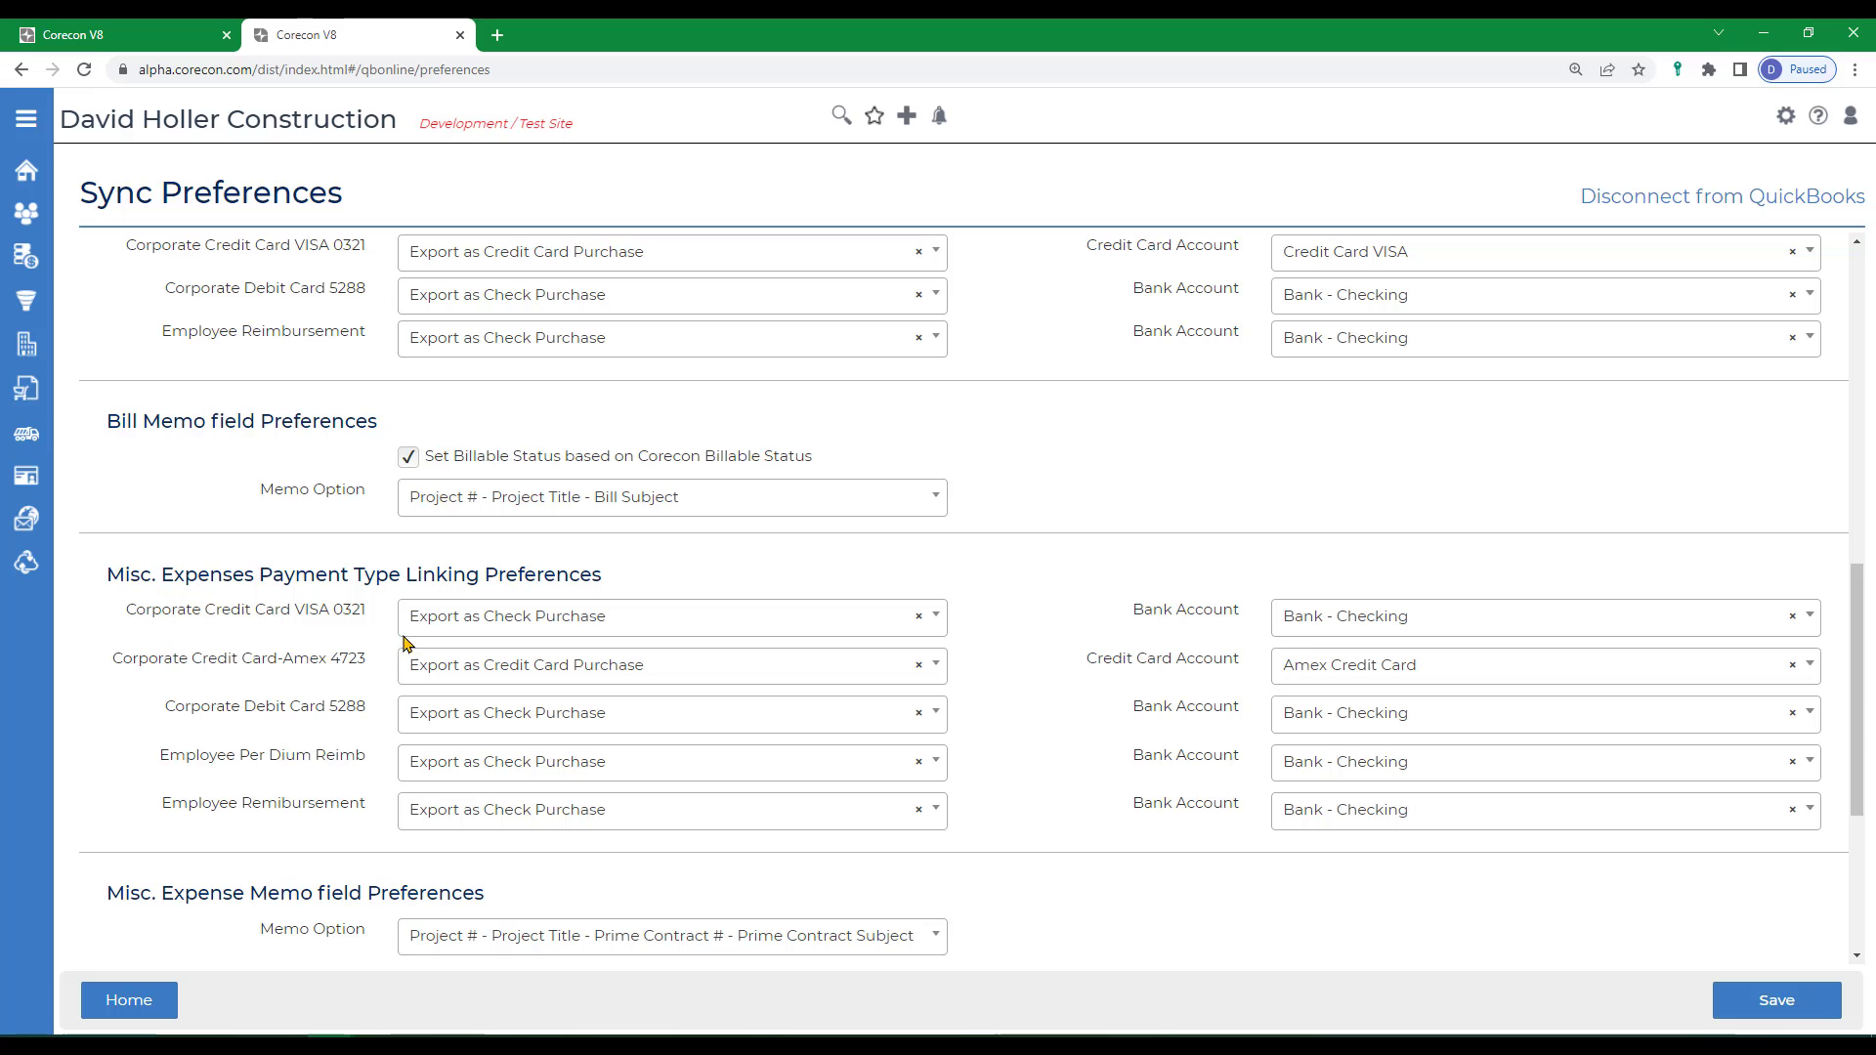
# Step: Set the Corporate Credit Card VISA misc. expenses payment type to Export as Credit Card Purchase with the Credit Card VISA account
pyautogui.scroll(1, 1056, 587)
pyautogui.scroll(5, 1056, 588)
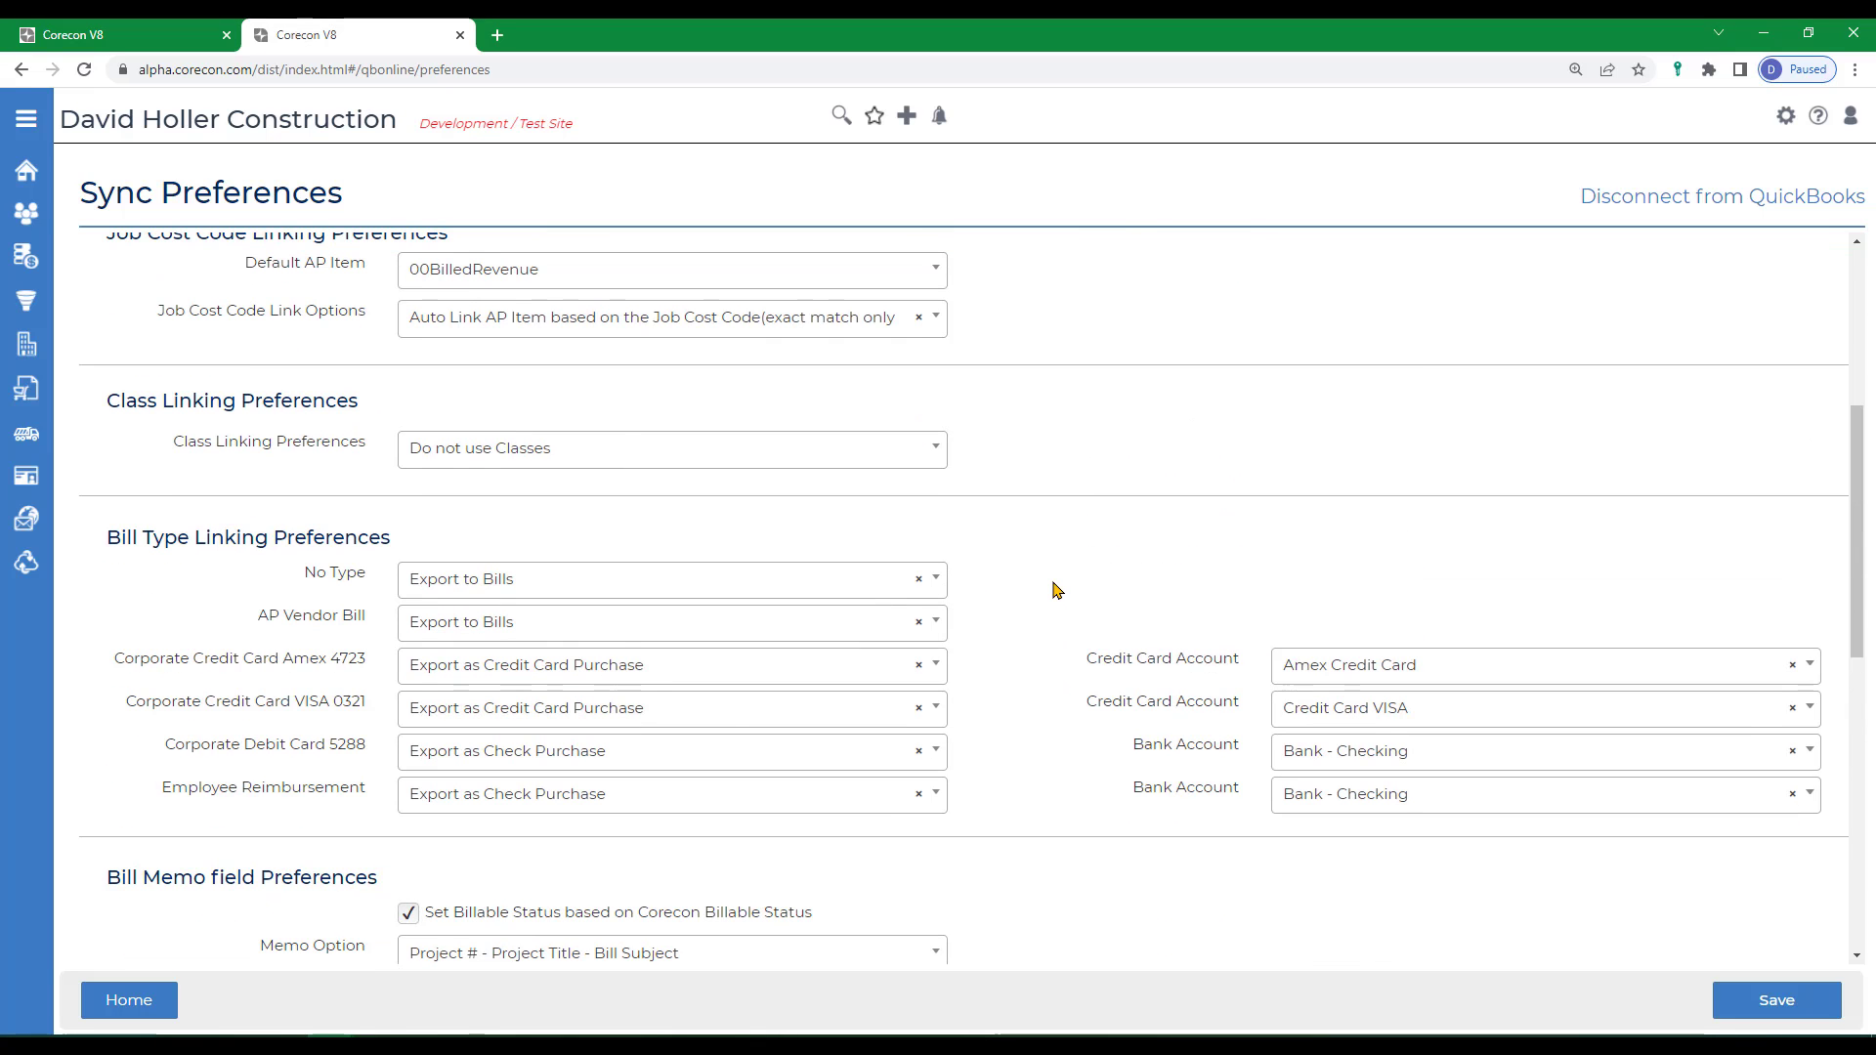
pyautogui.scroll(-7, 1052, 811)
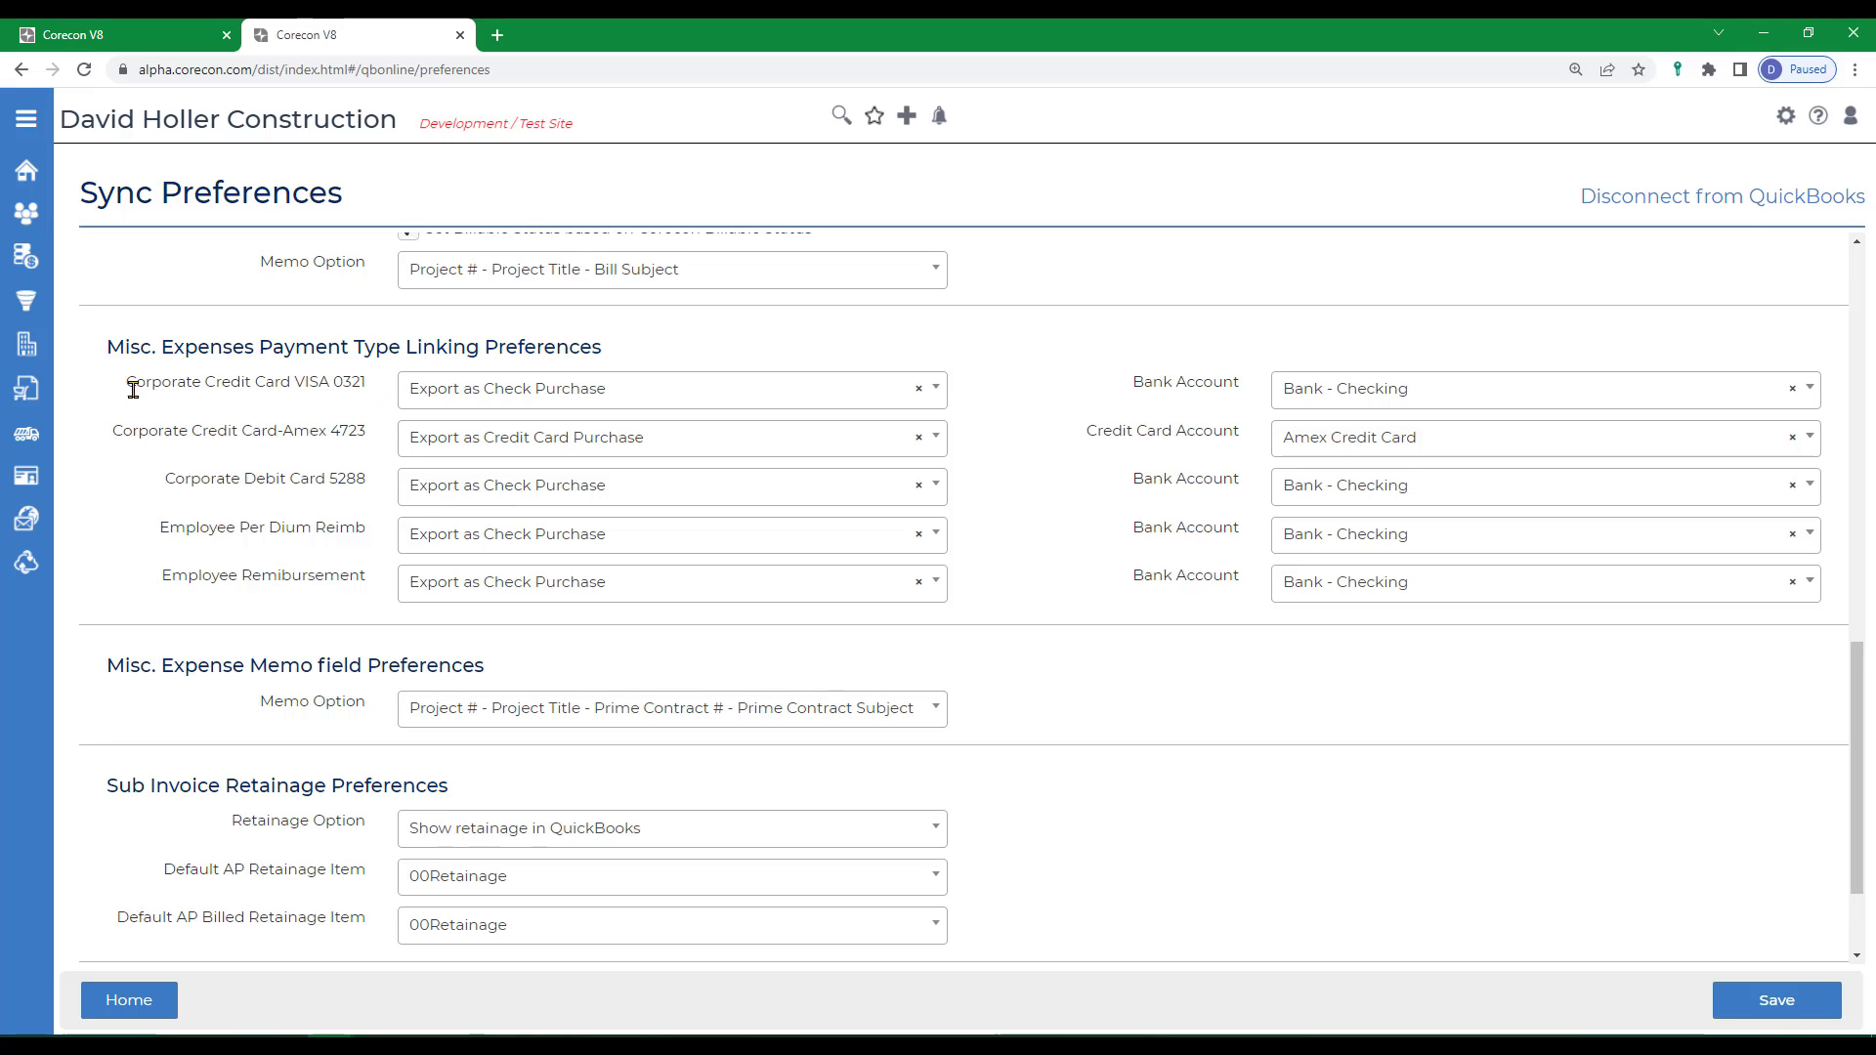
pyautogui.click(485, 391)
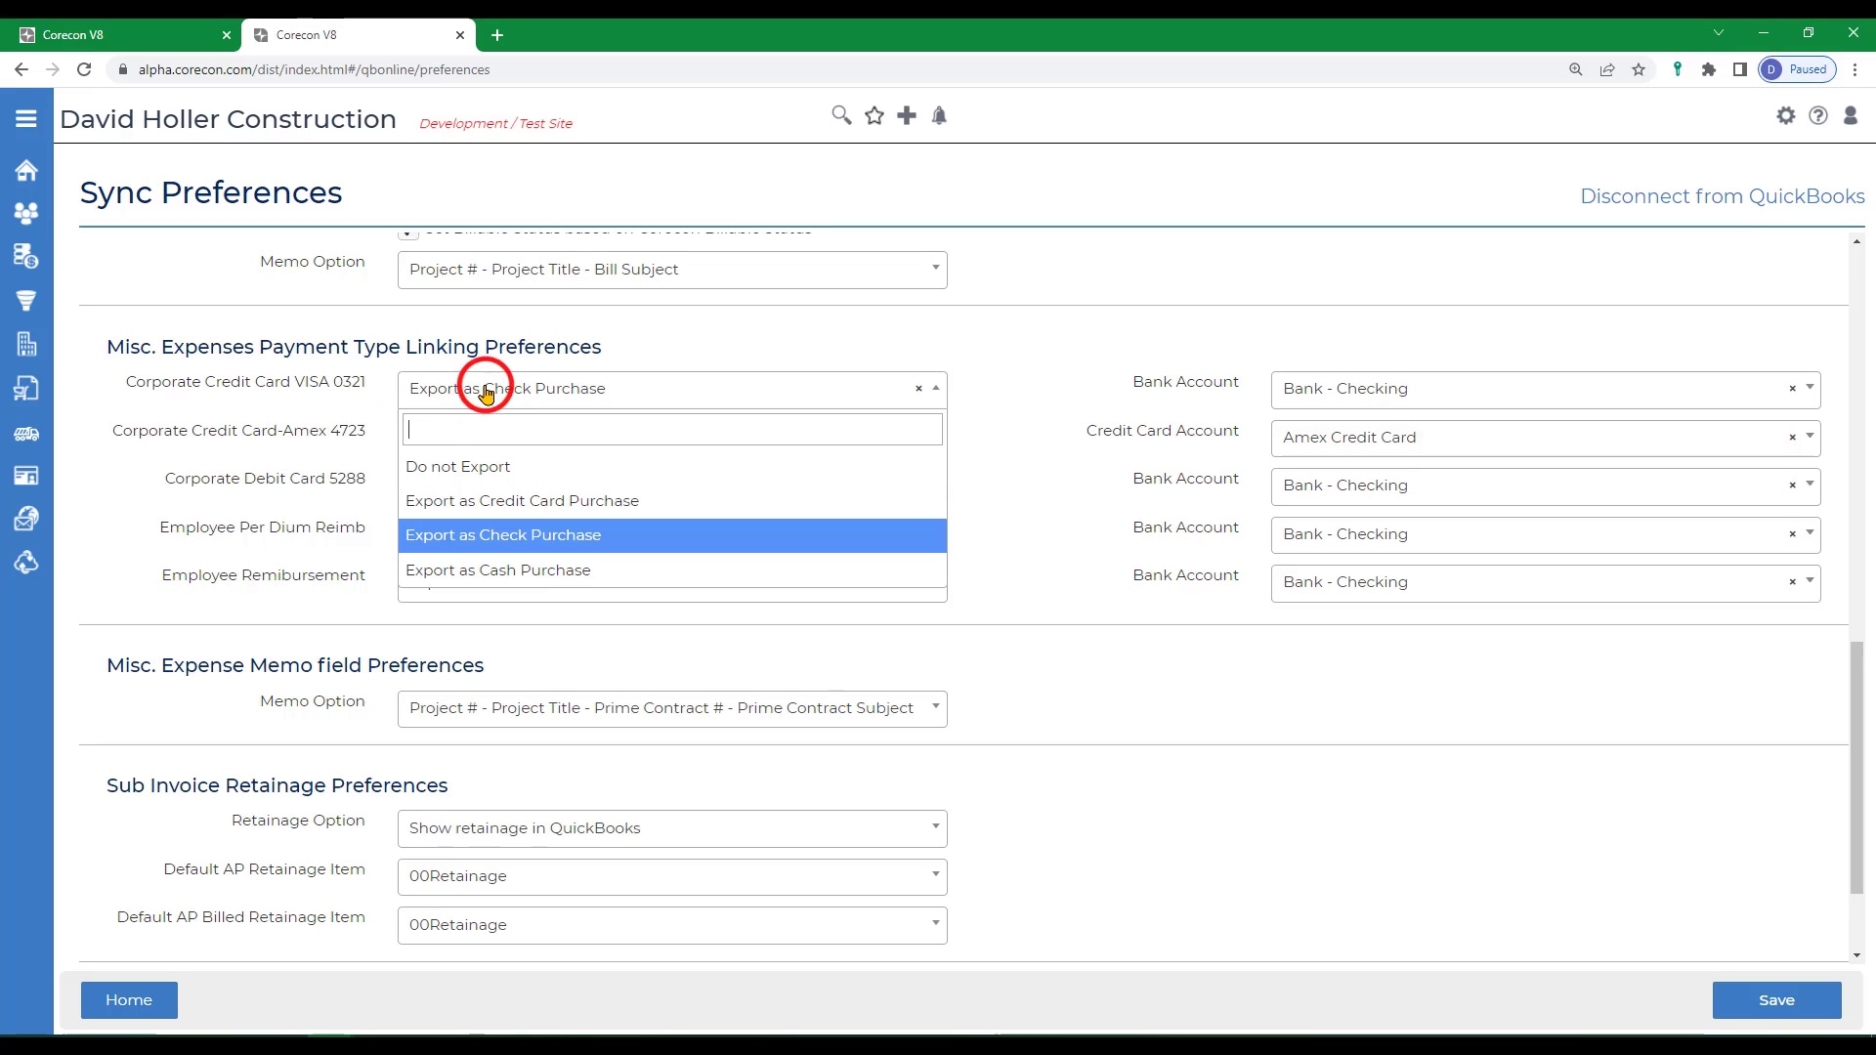
pyautogui.click(442, 504)
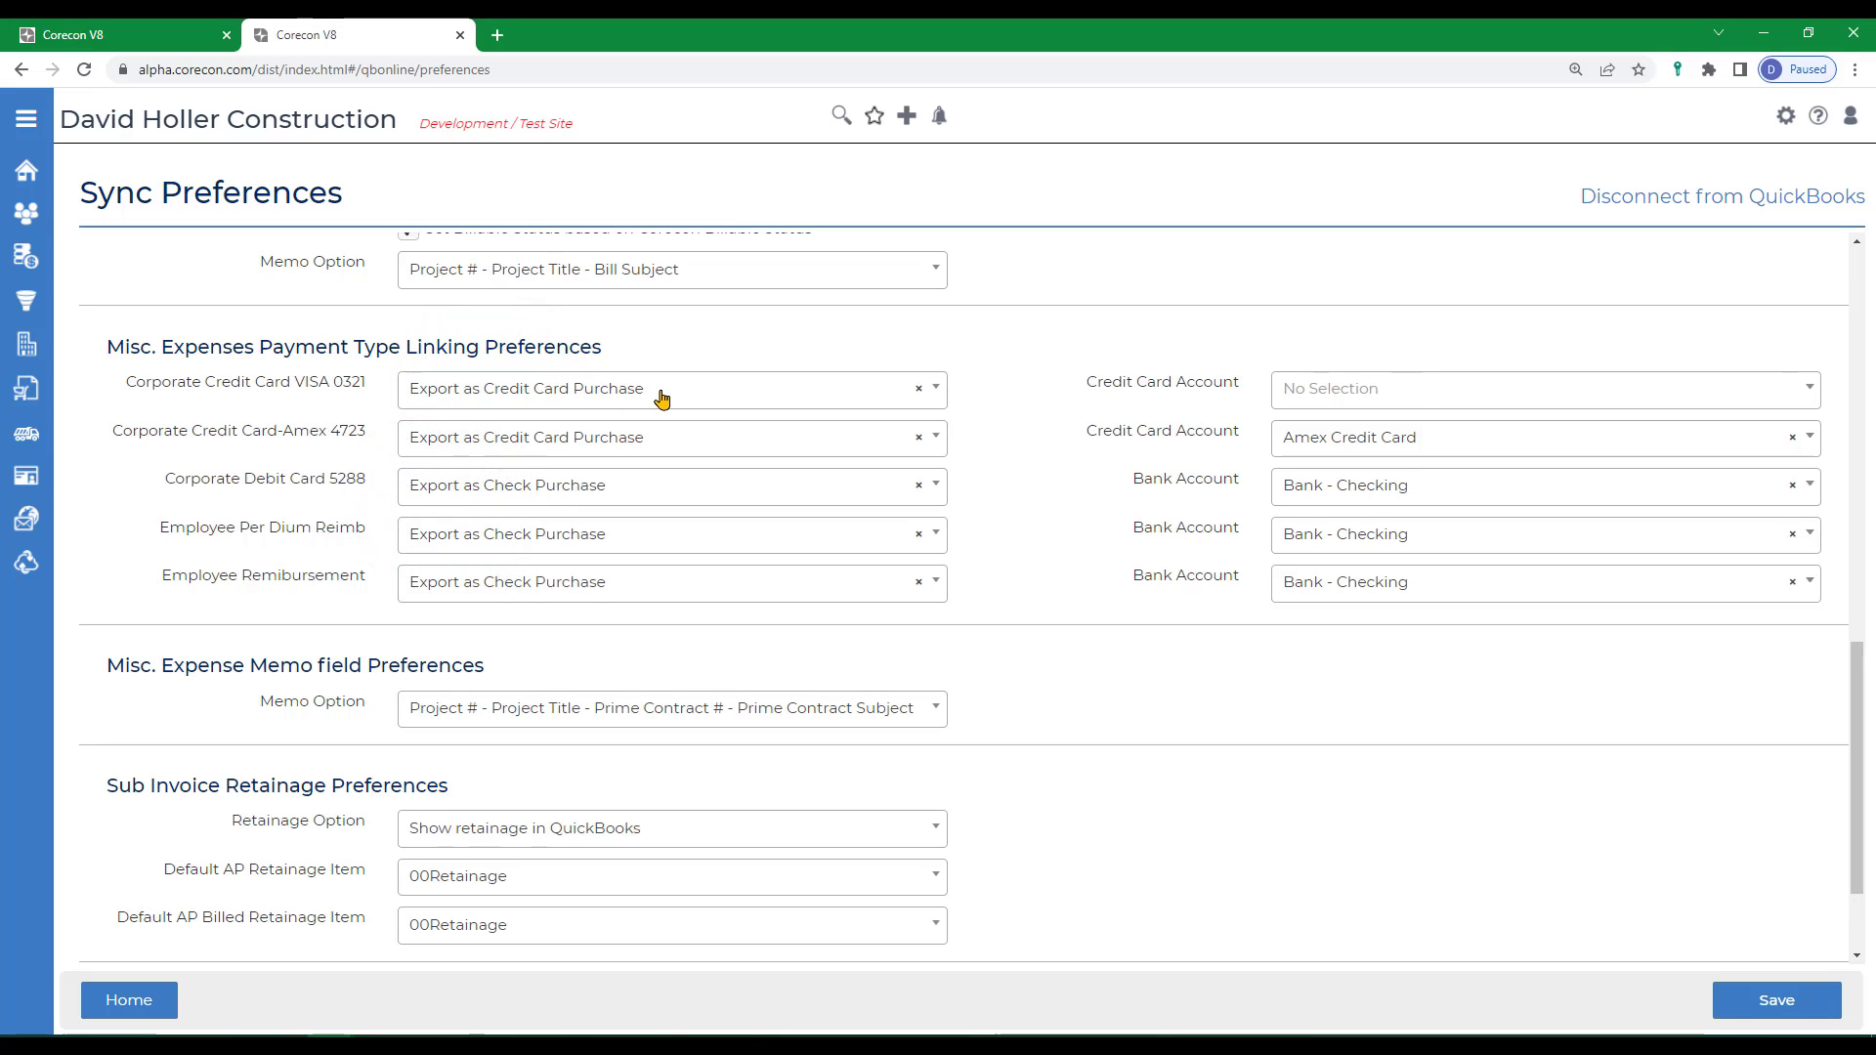
pyautogui.click(1303, 396)
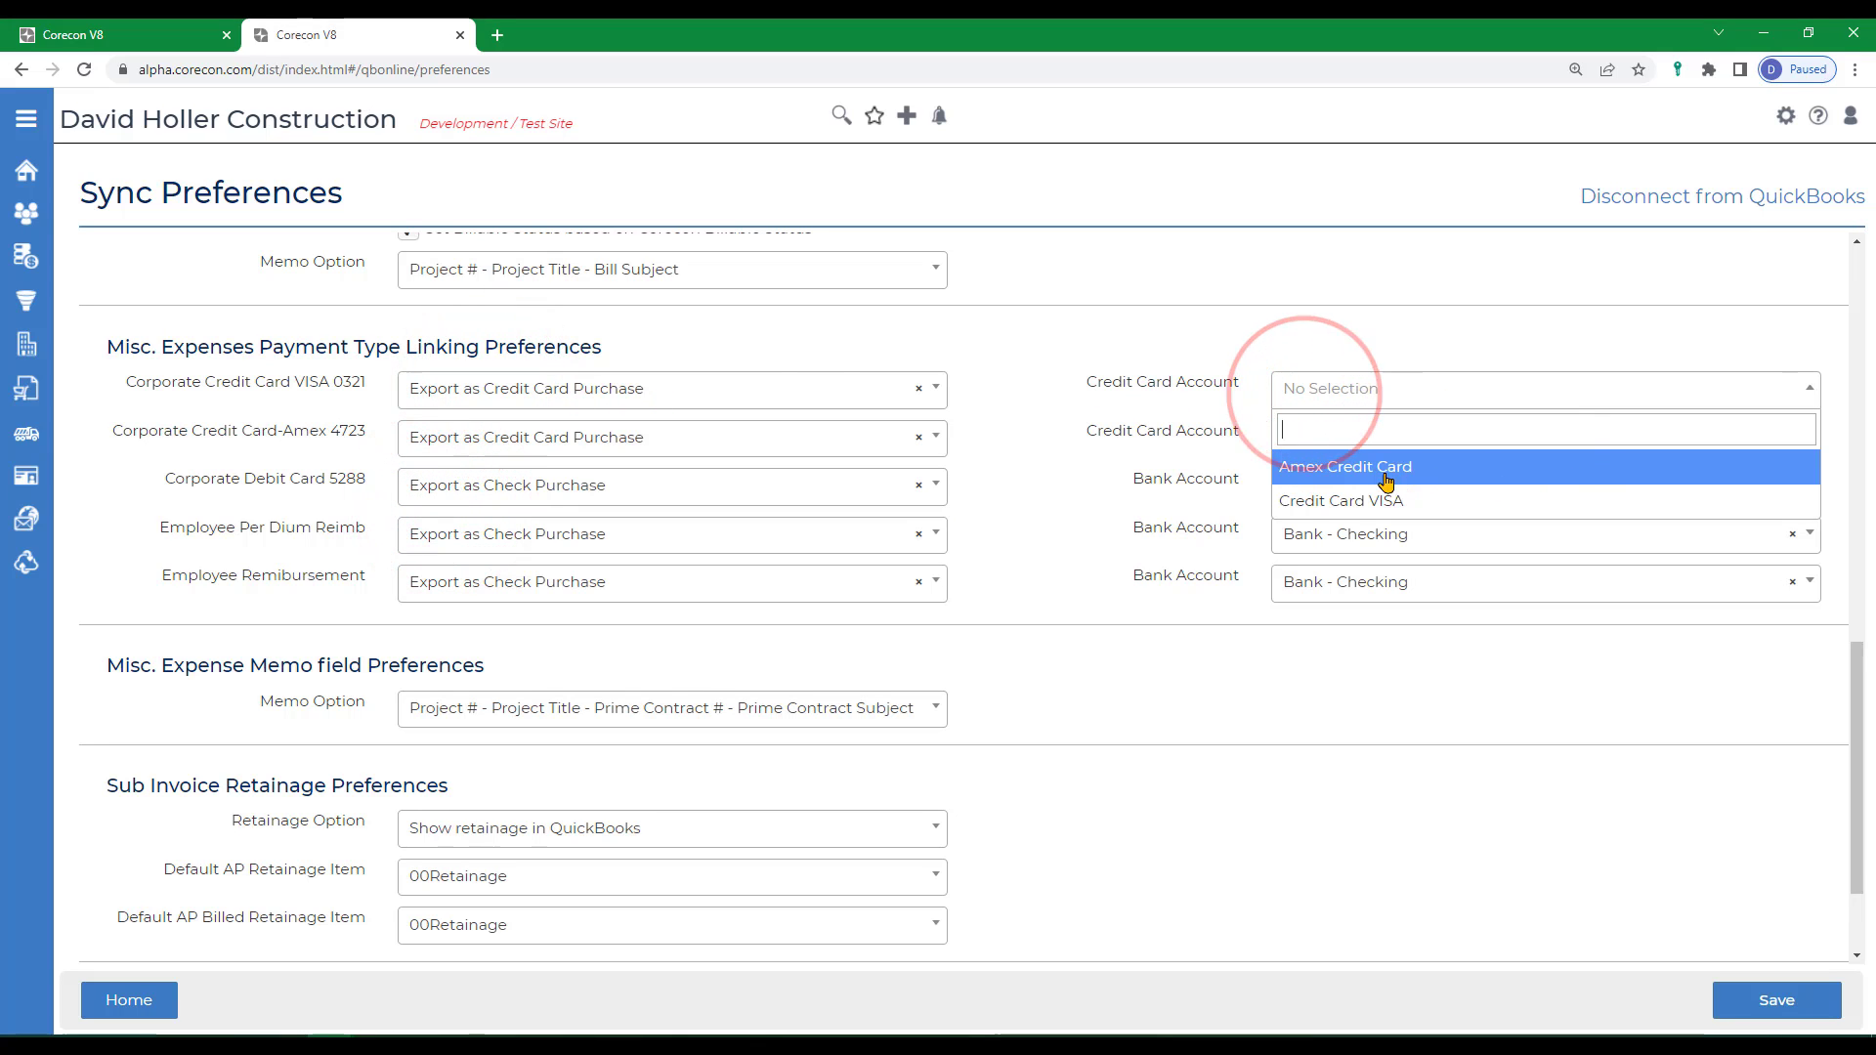
pyautogui.click(1346, 468)
pyautogui.click(1394, 388)
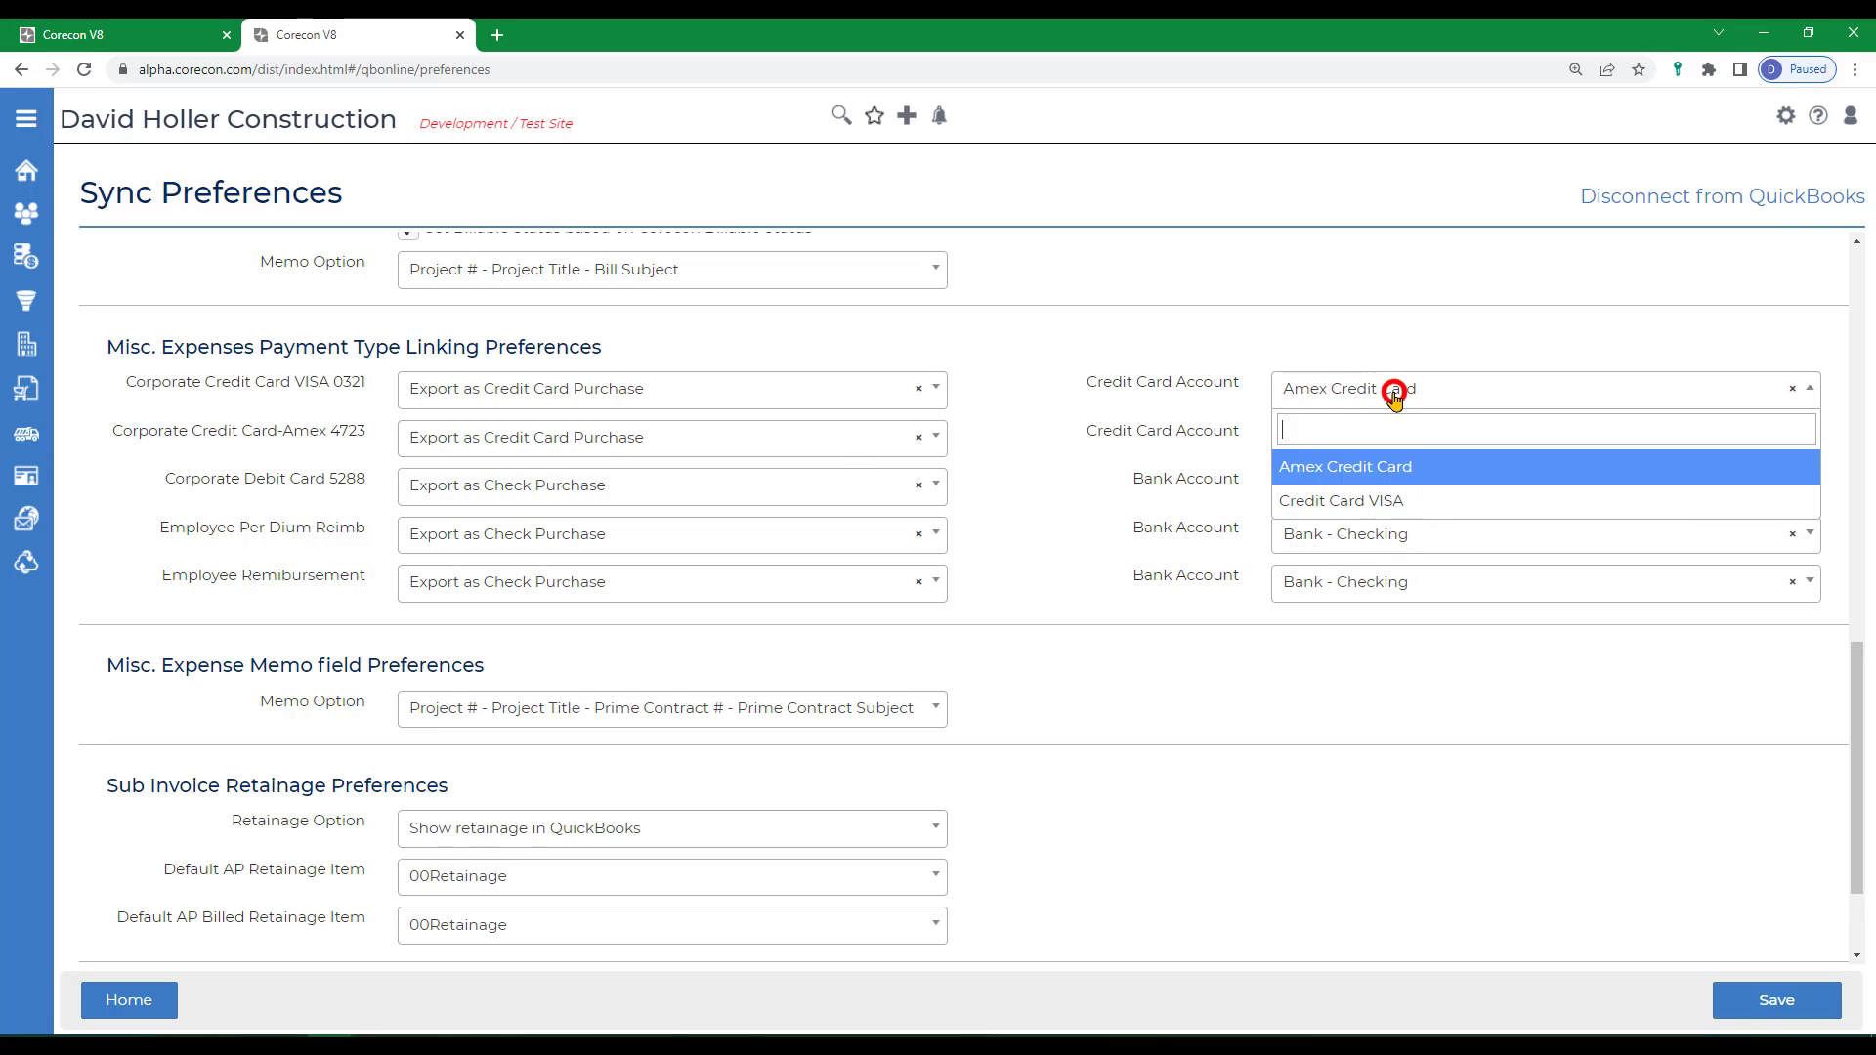
pyautogui.click(1380, 502)
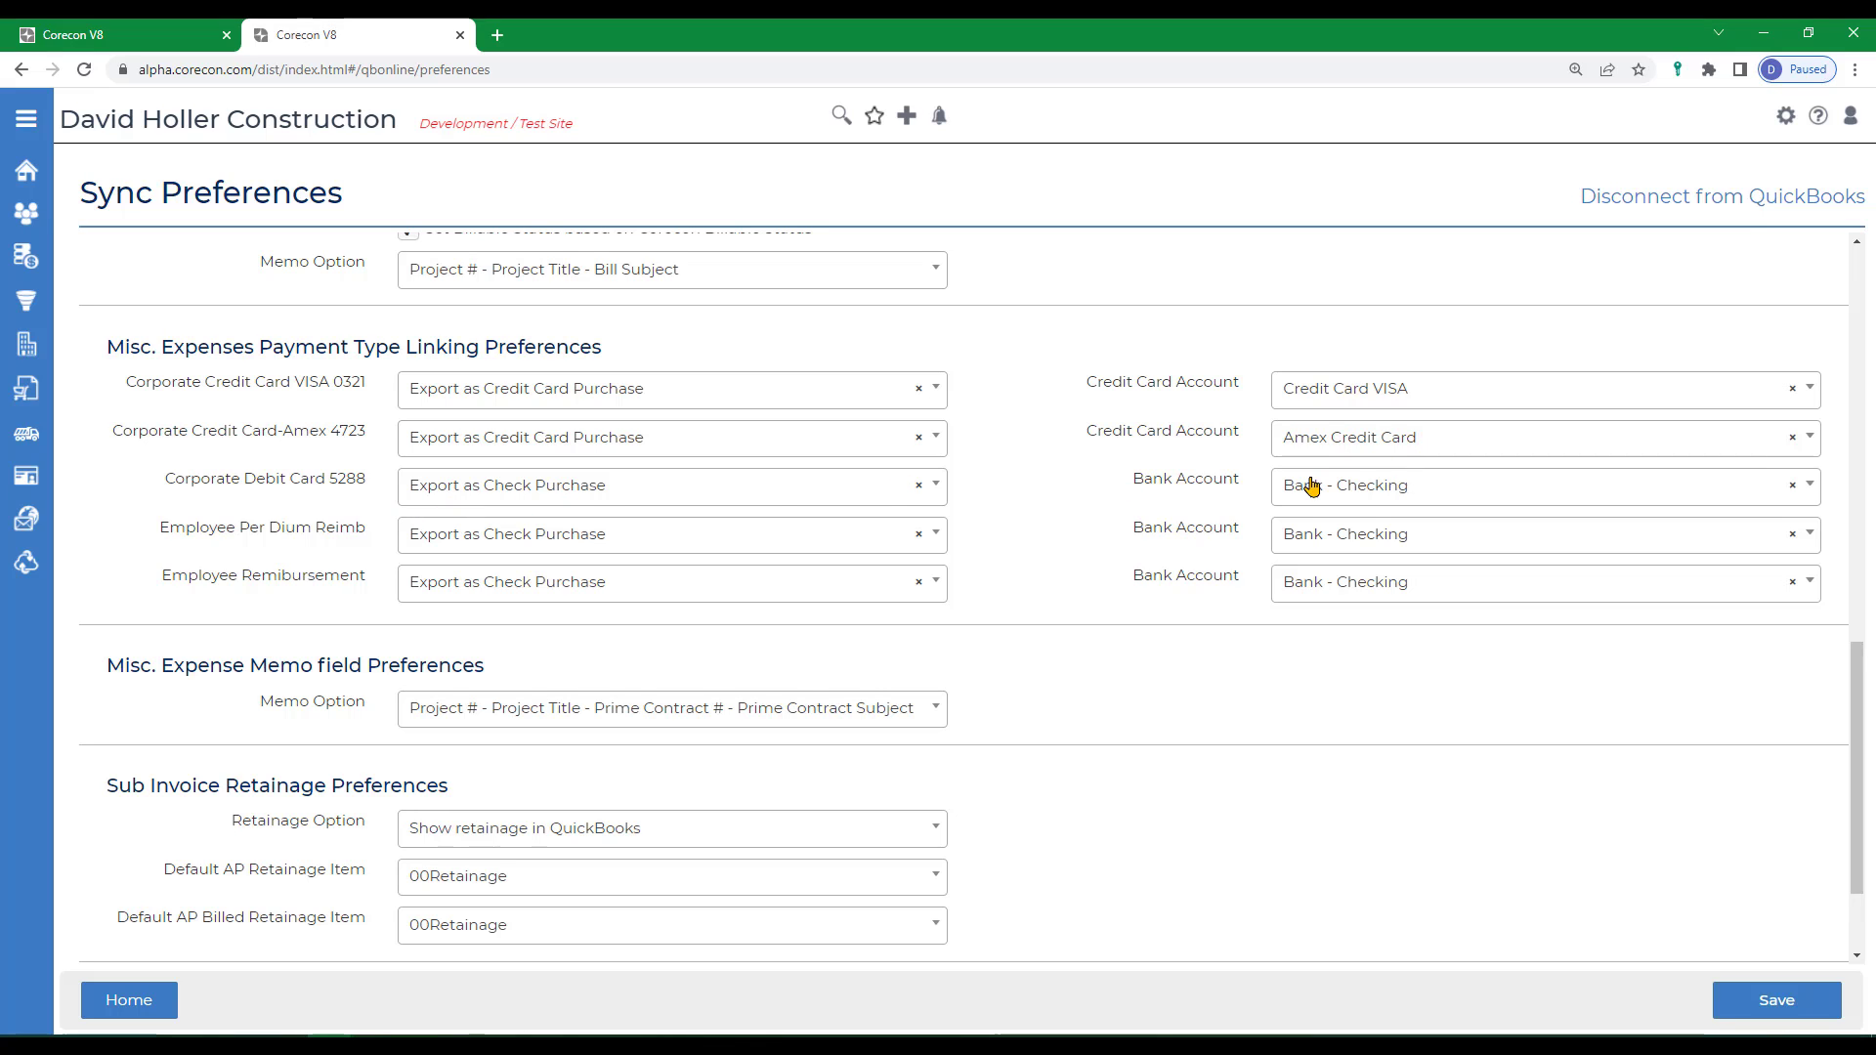
# Step: Review the export type and bank account choices for the Corporate Debit Card misc. expenses payment type
pyautogui.click(515, 495)
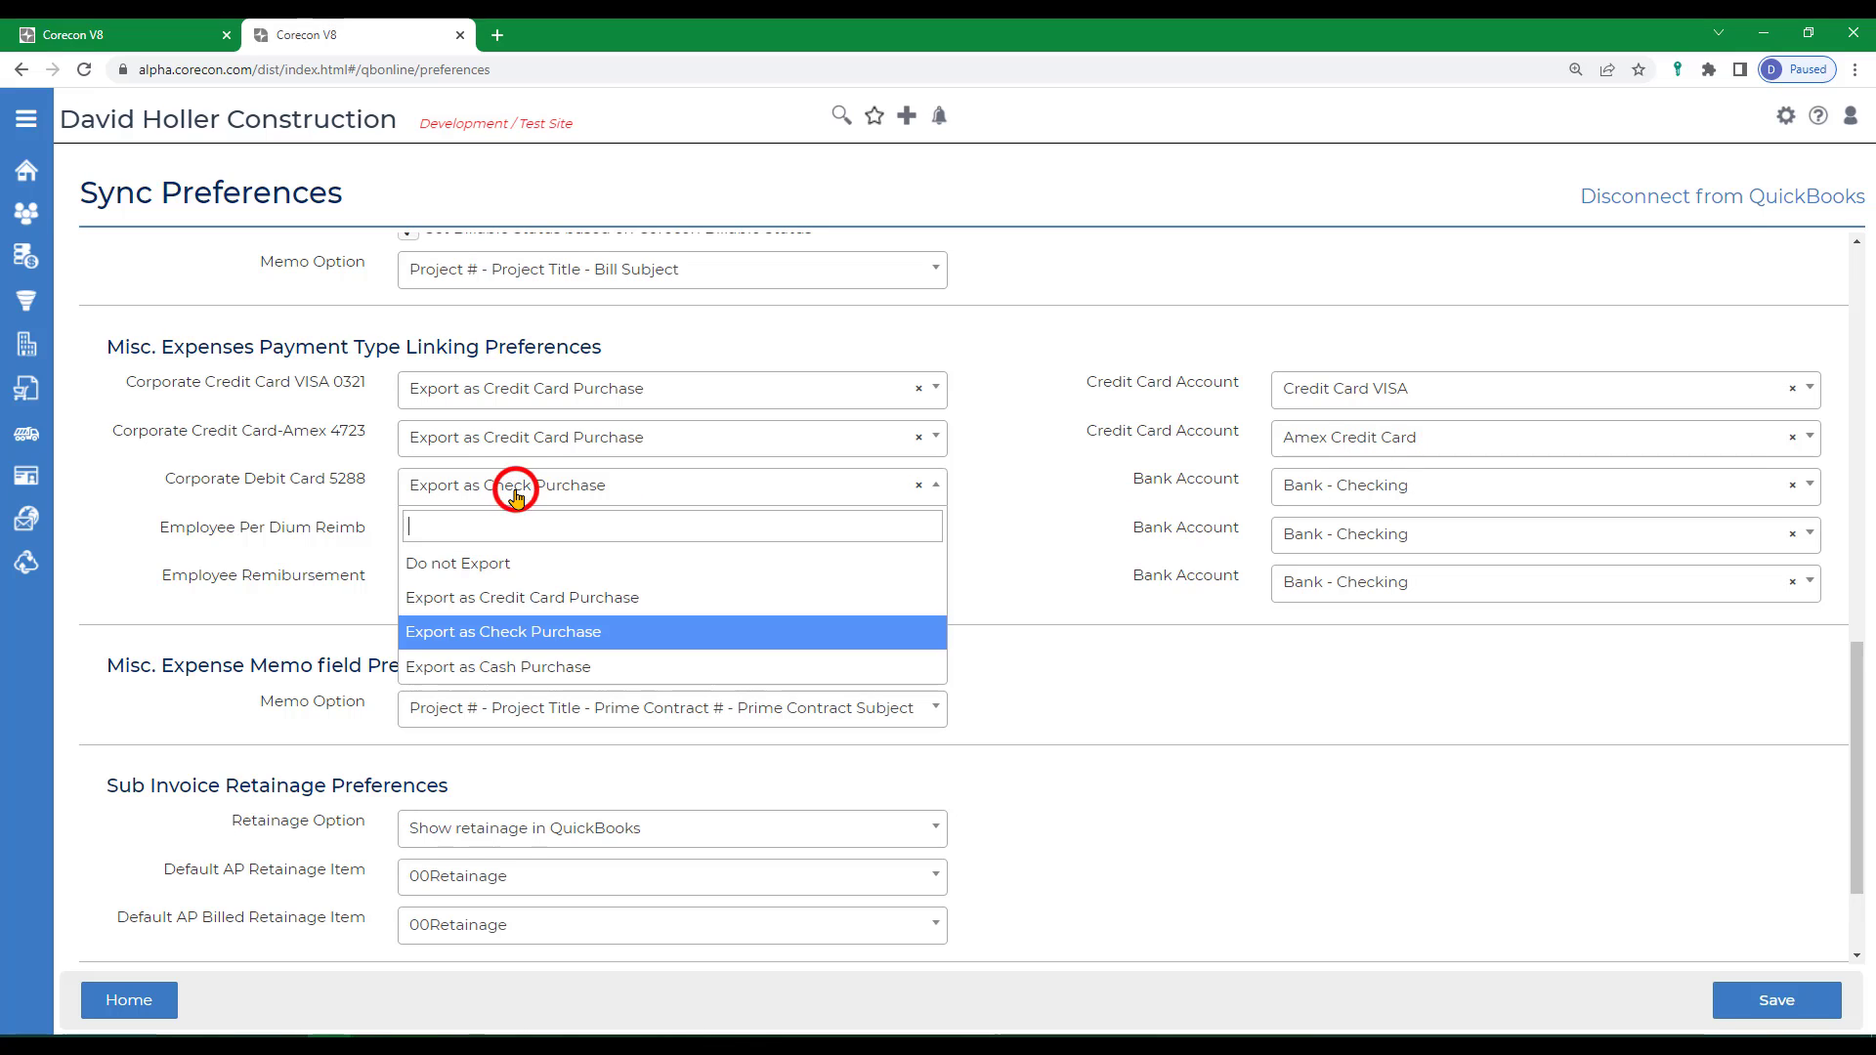
pyautogui.click(516, 498)
pyautogui.click(1343, 487)
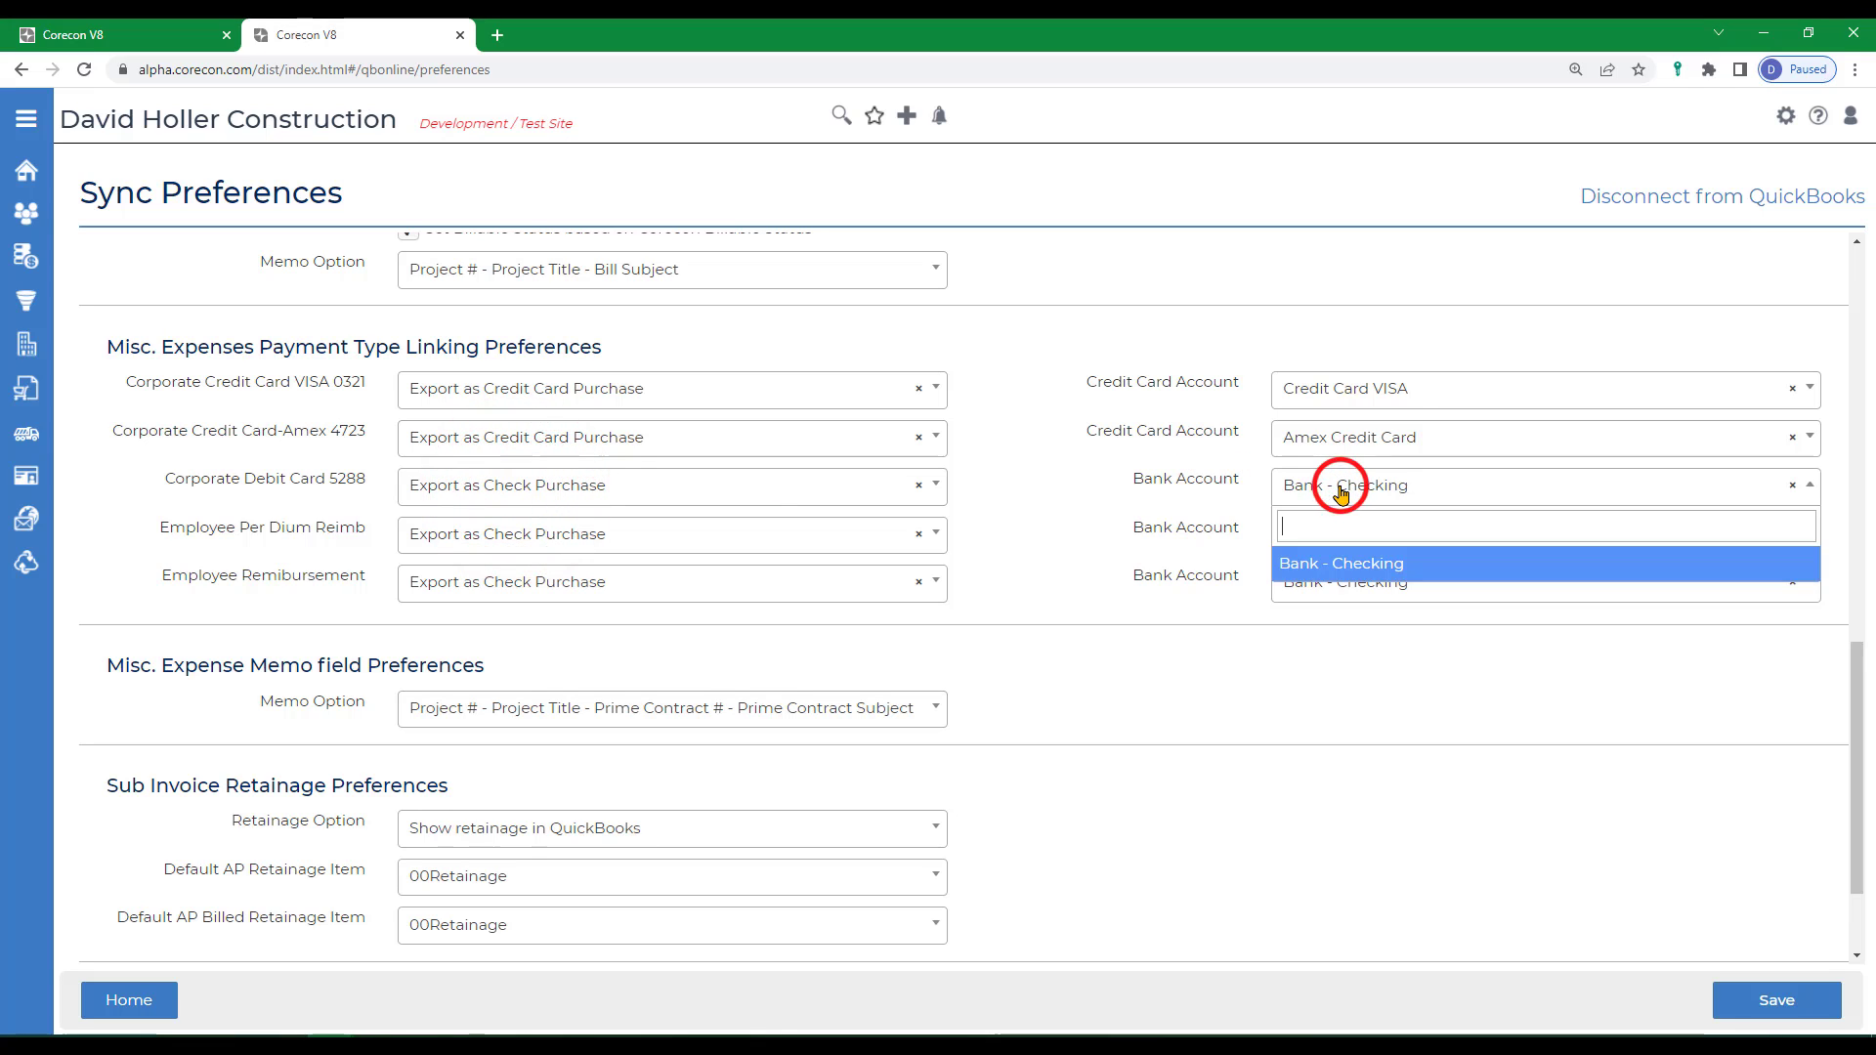
pyautogui.click(1341, 485)
# Step: Try Do not Export for the Employee Per Dium Reimb payment type, and set it back to Export as Check Purchase
pyautogui.click(478, 543)
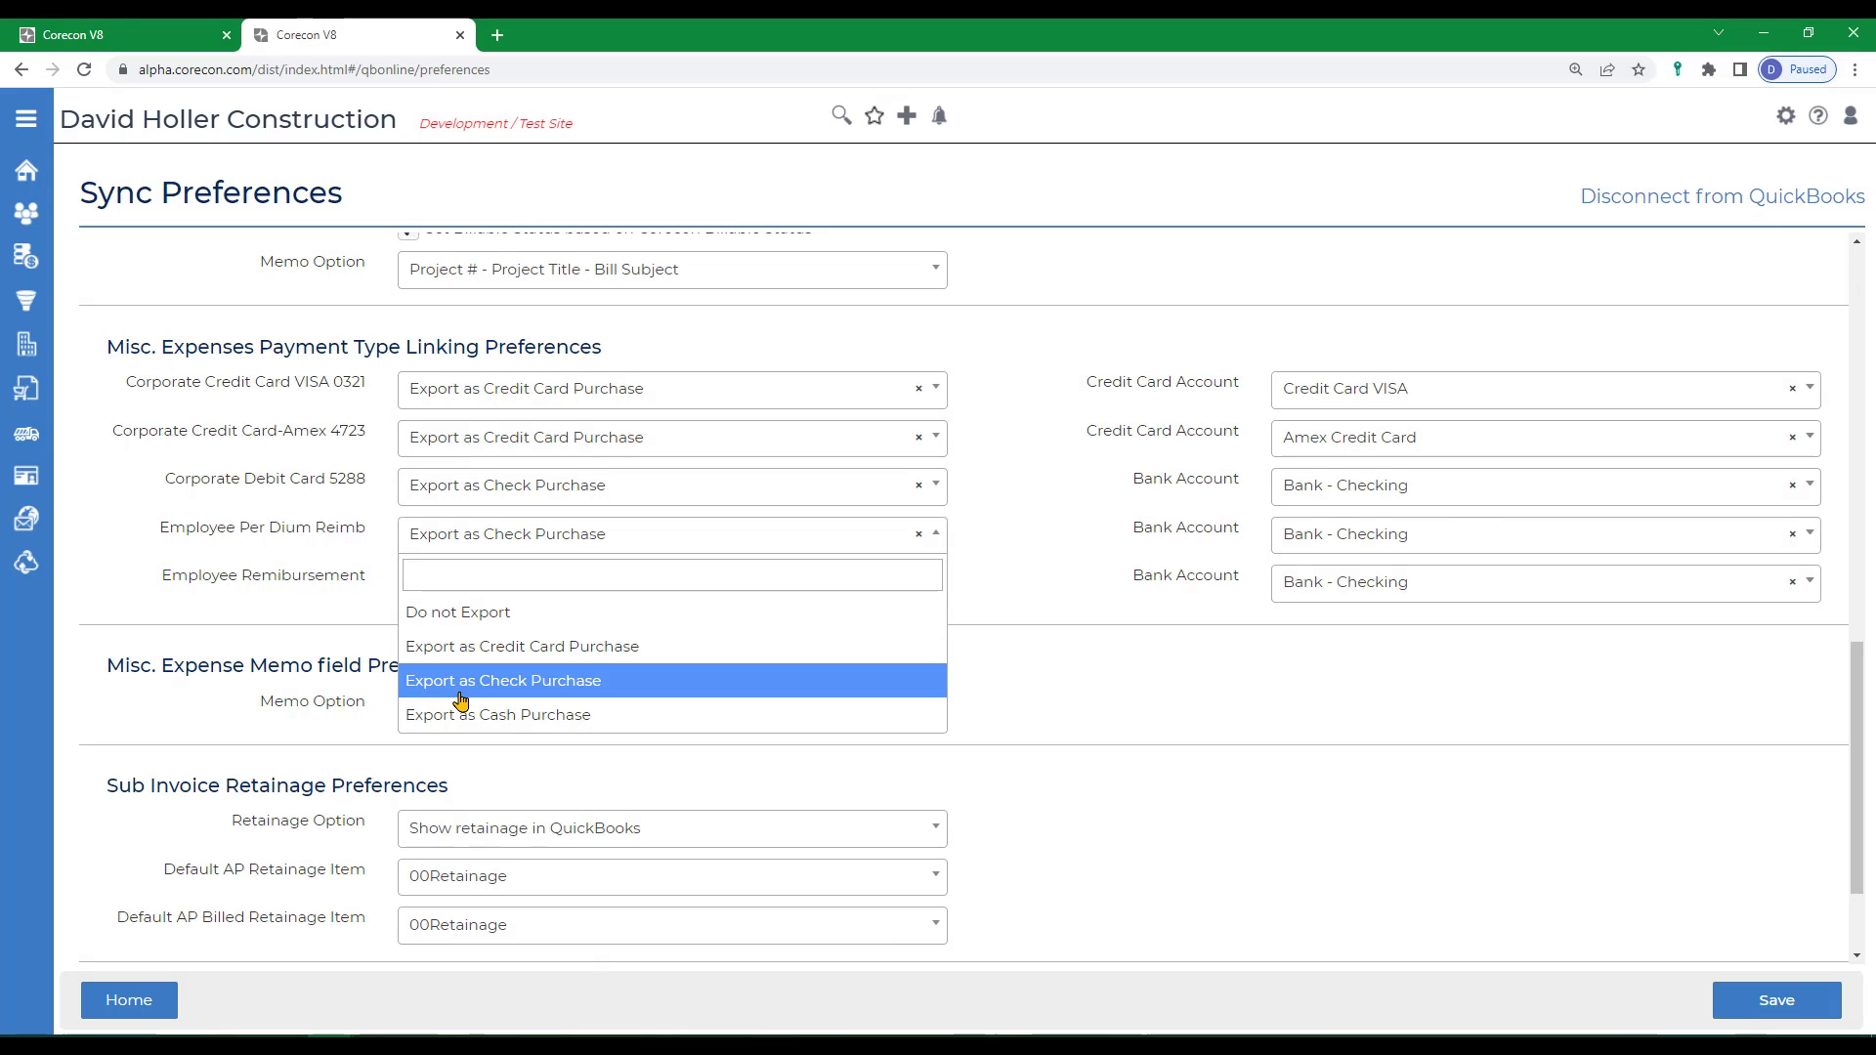
pyautogui.click(460, 537)
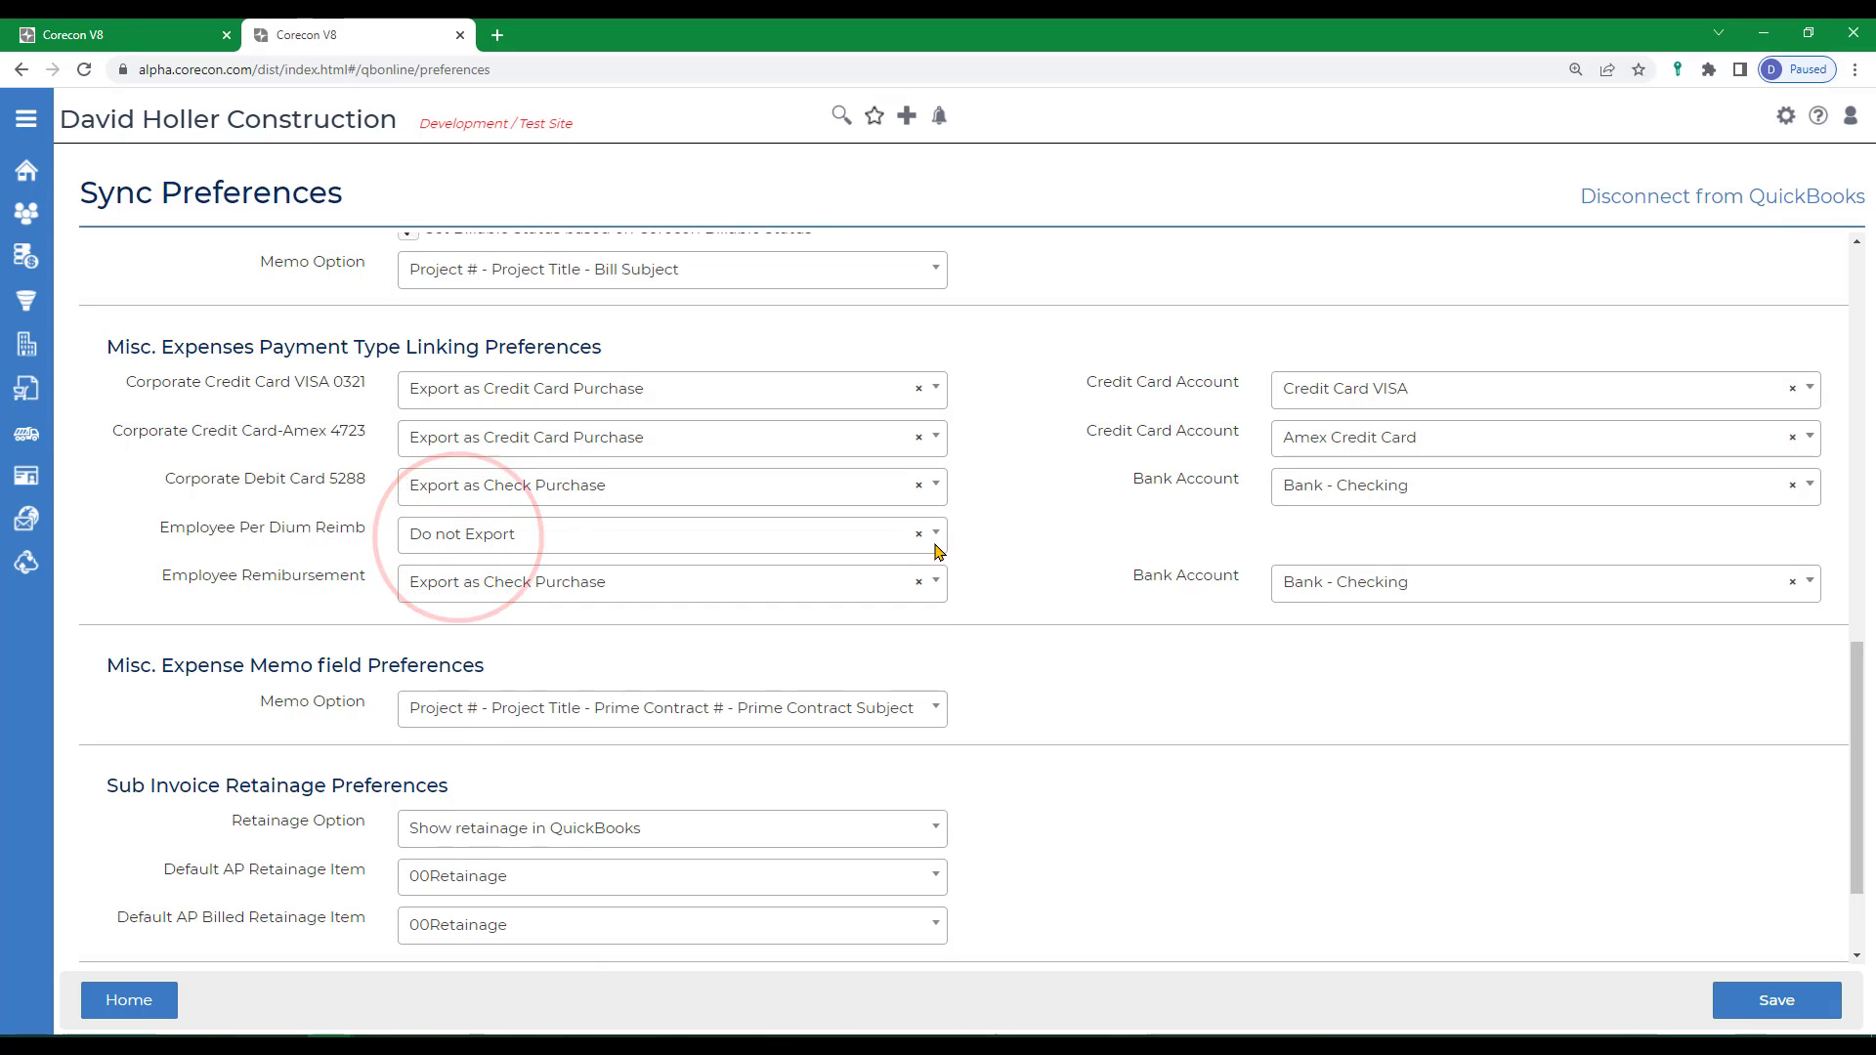
pyautogui.click(527, 537)
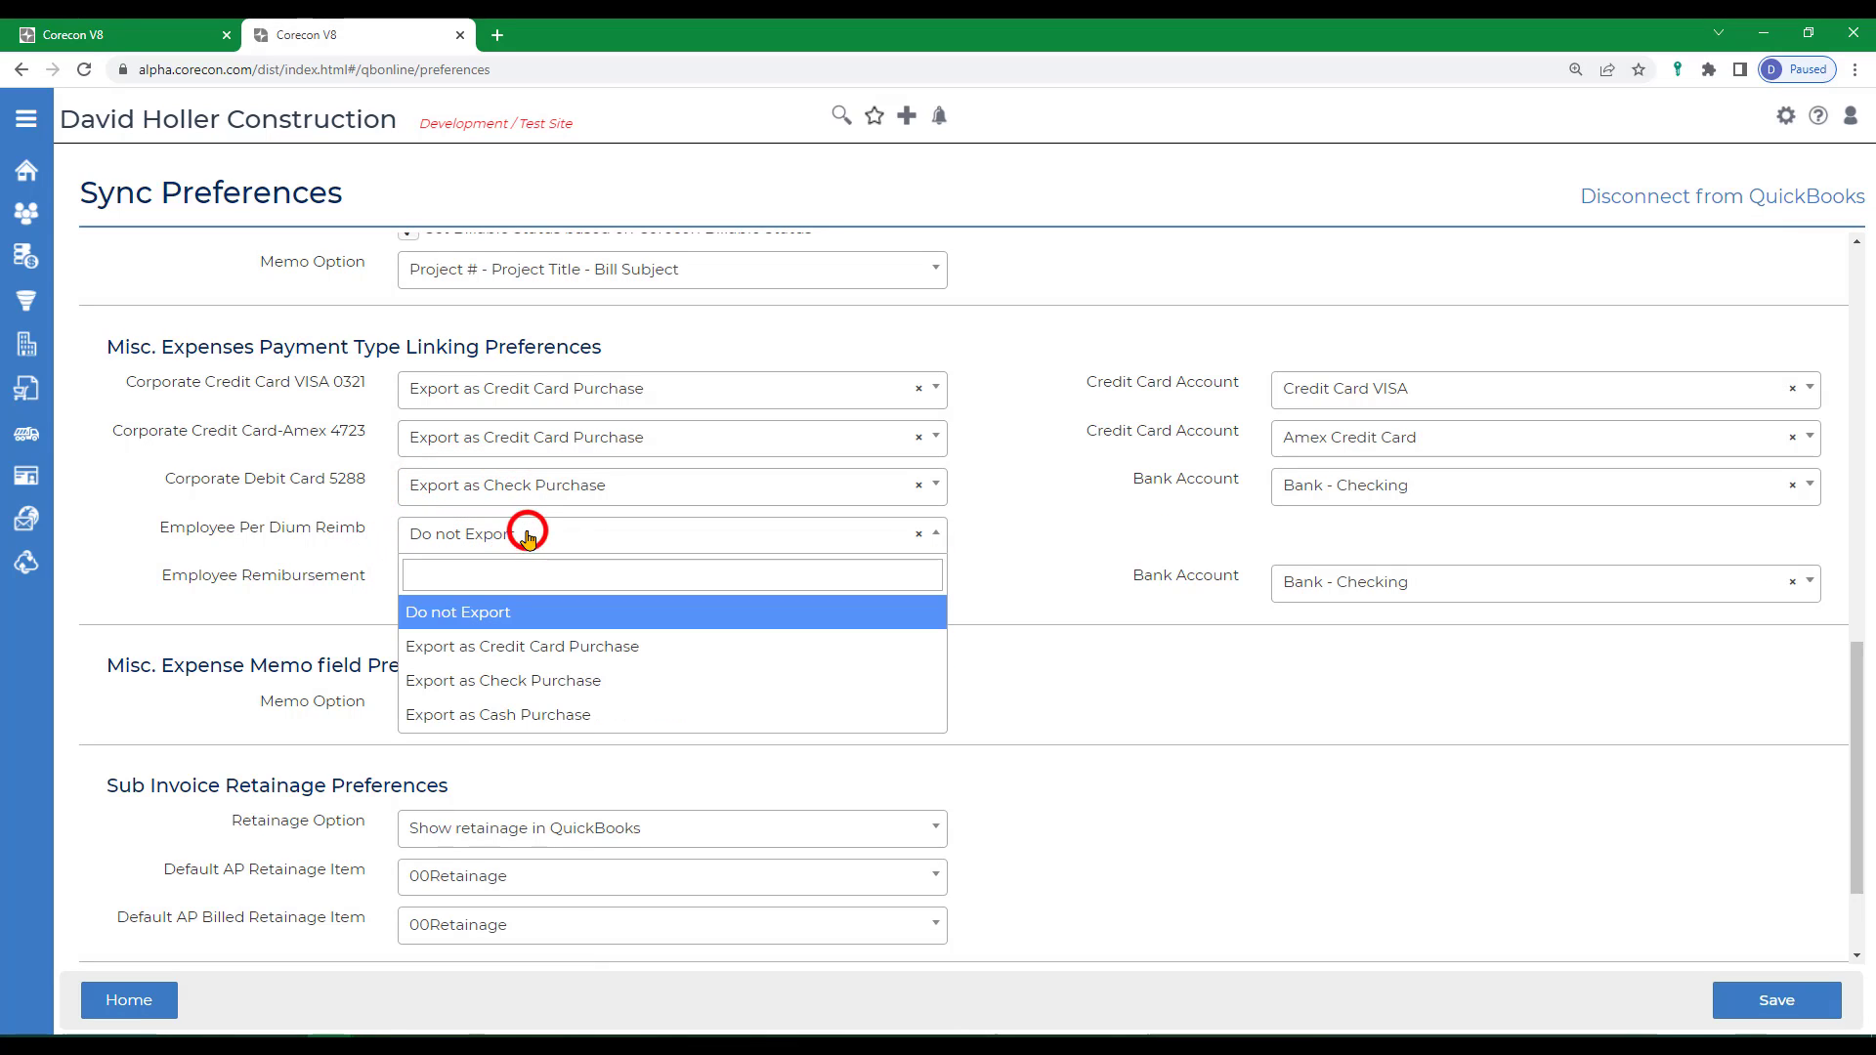
pyautogui.click(488, 681)
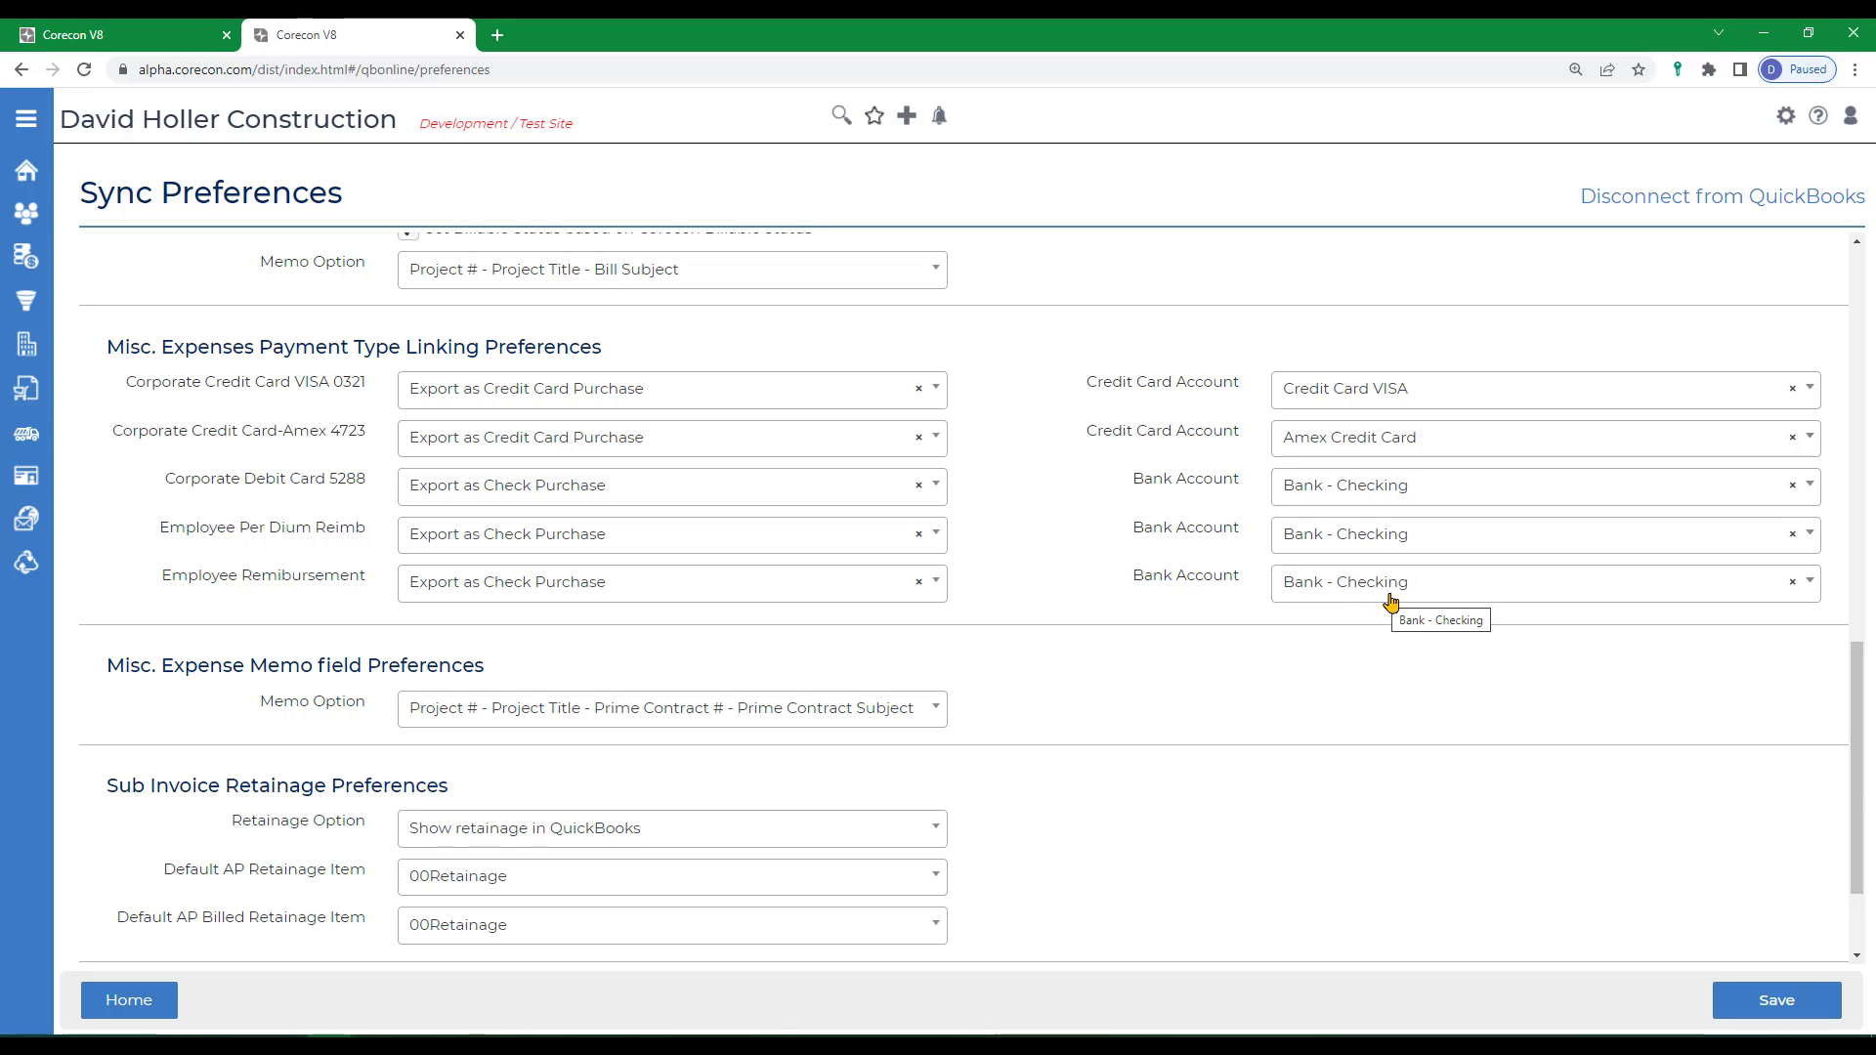
# Step: Select "Project Title - Prime Contract Subject" as the memo option in the misc. expense memo field preferences
pyautogui.scroll(-2, 1388, 781)
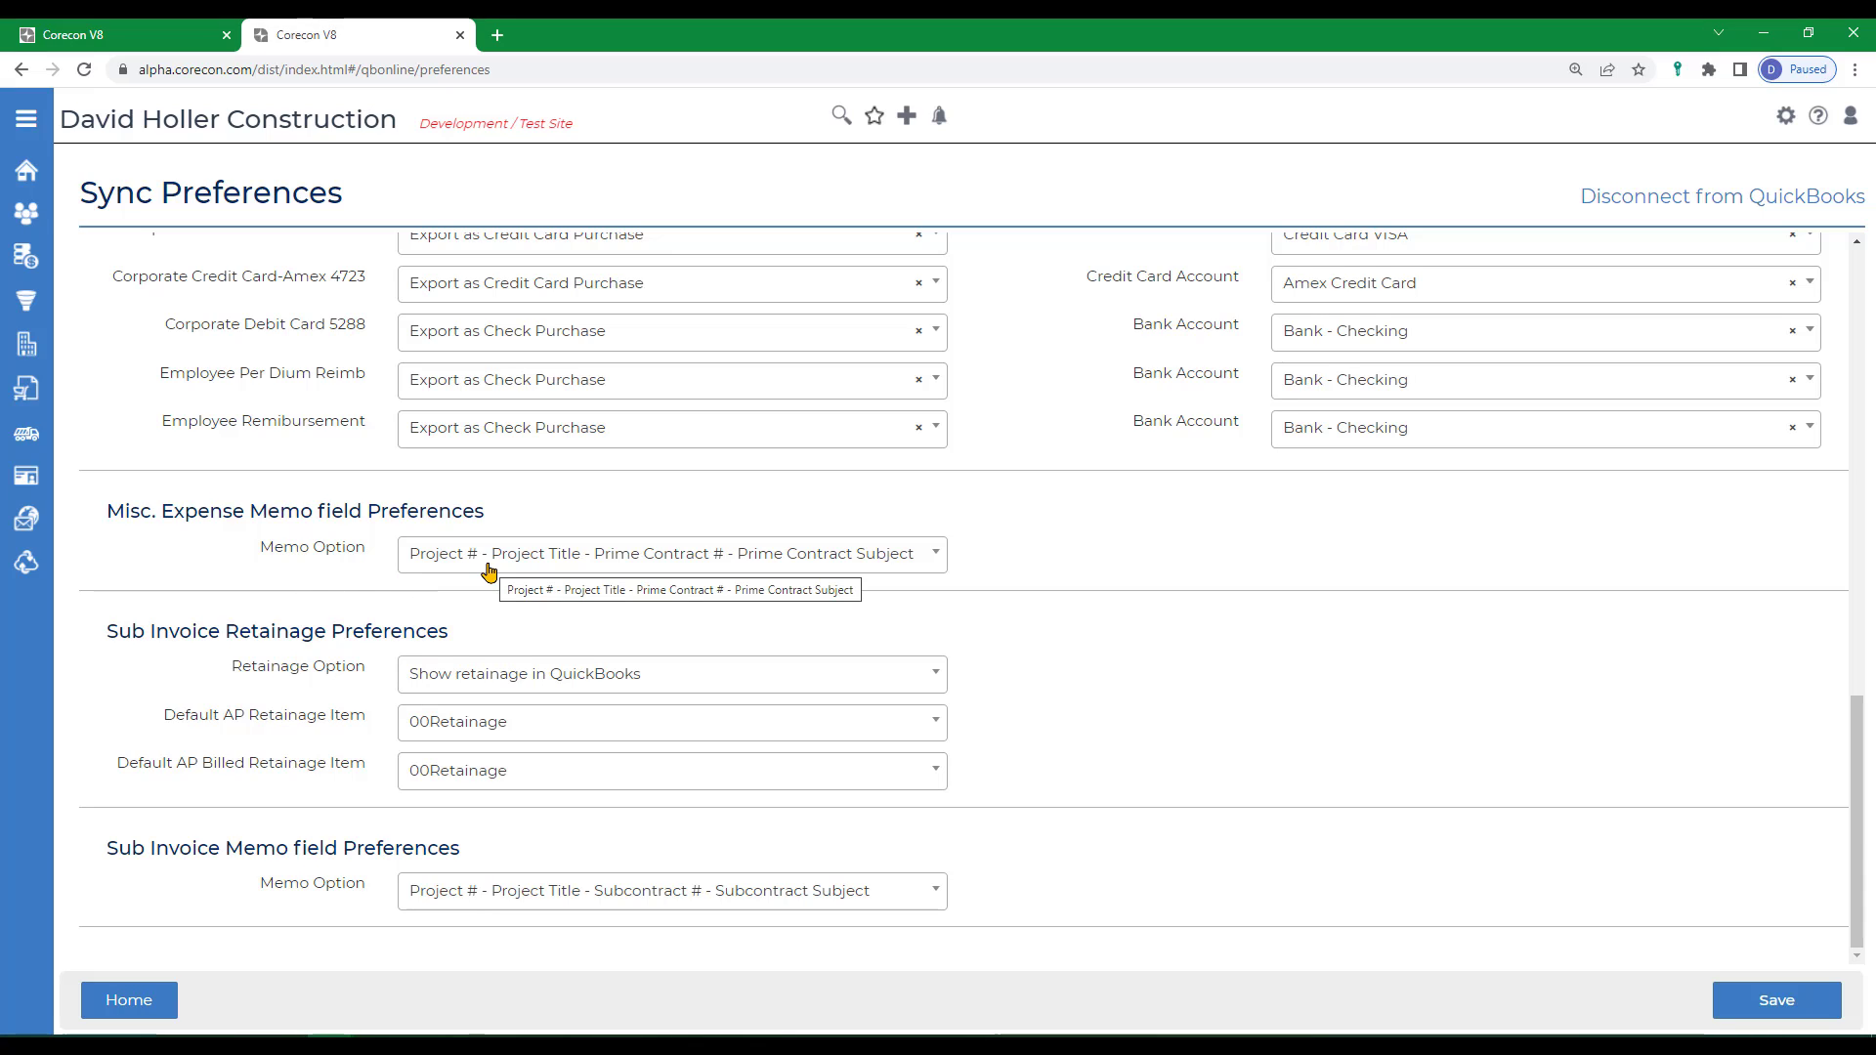
pyautogui.click(559, 557)
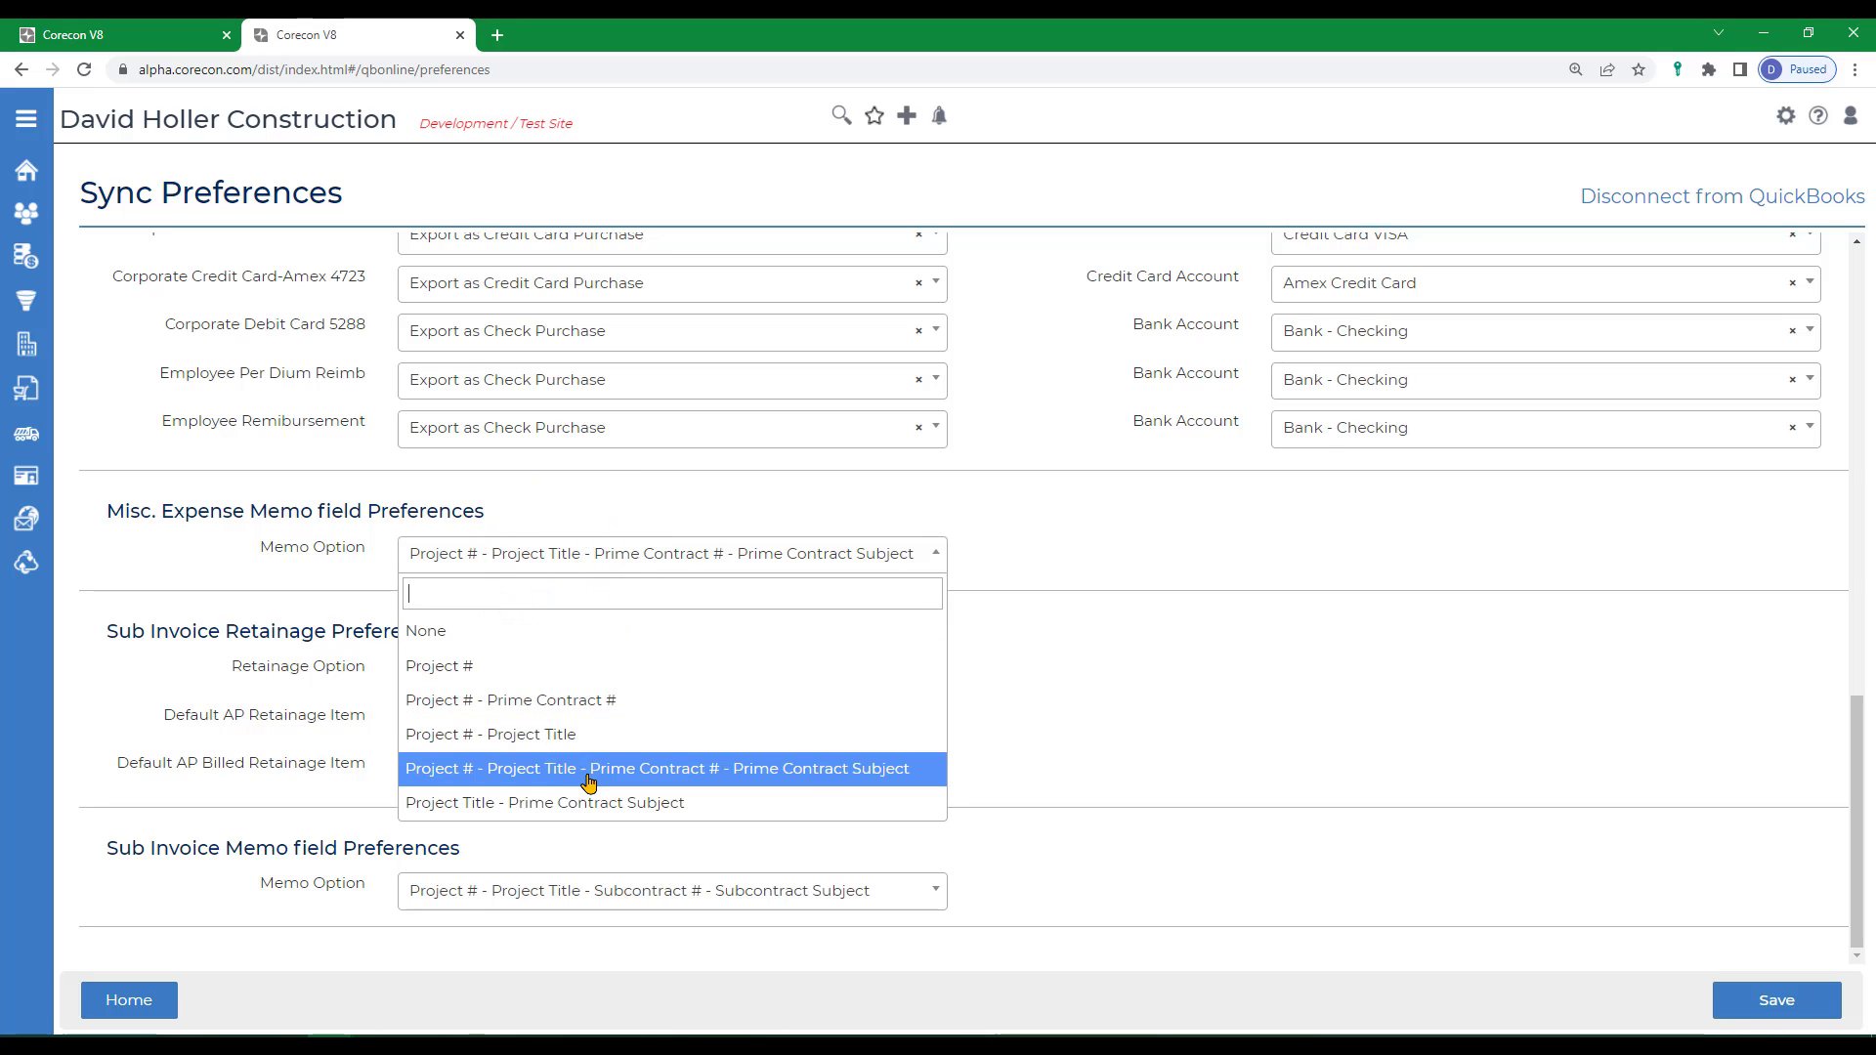
pyautogui.click(544, 803)
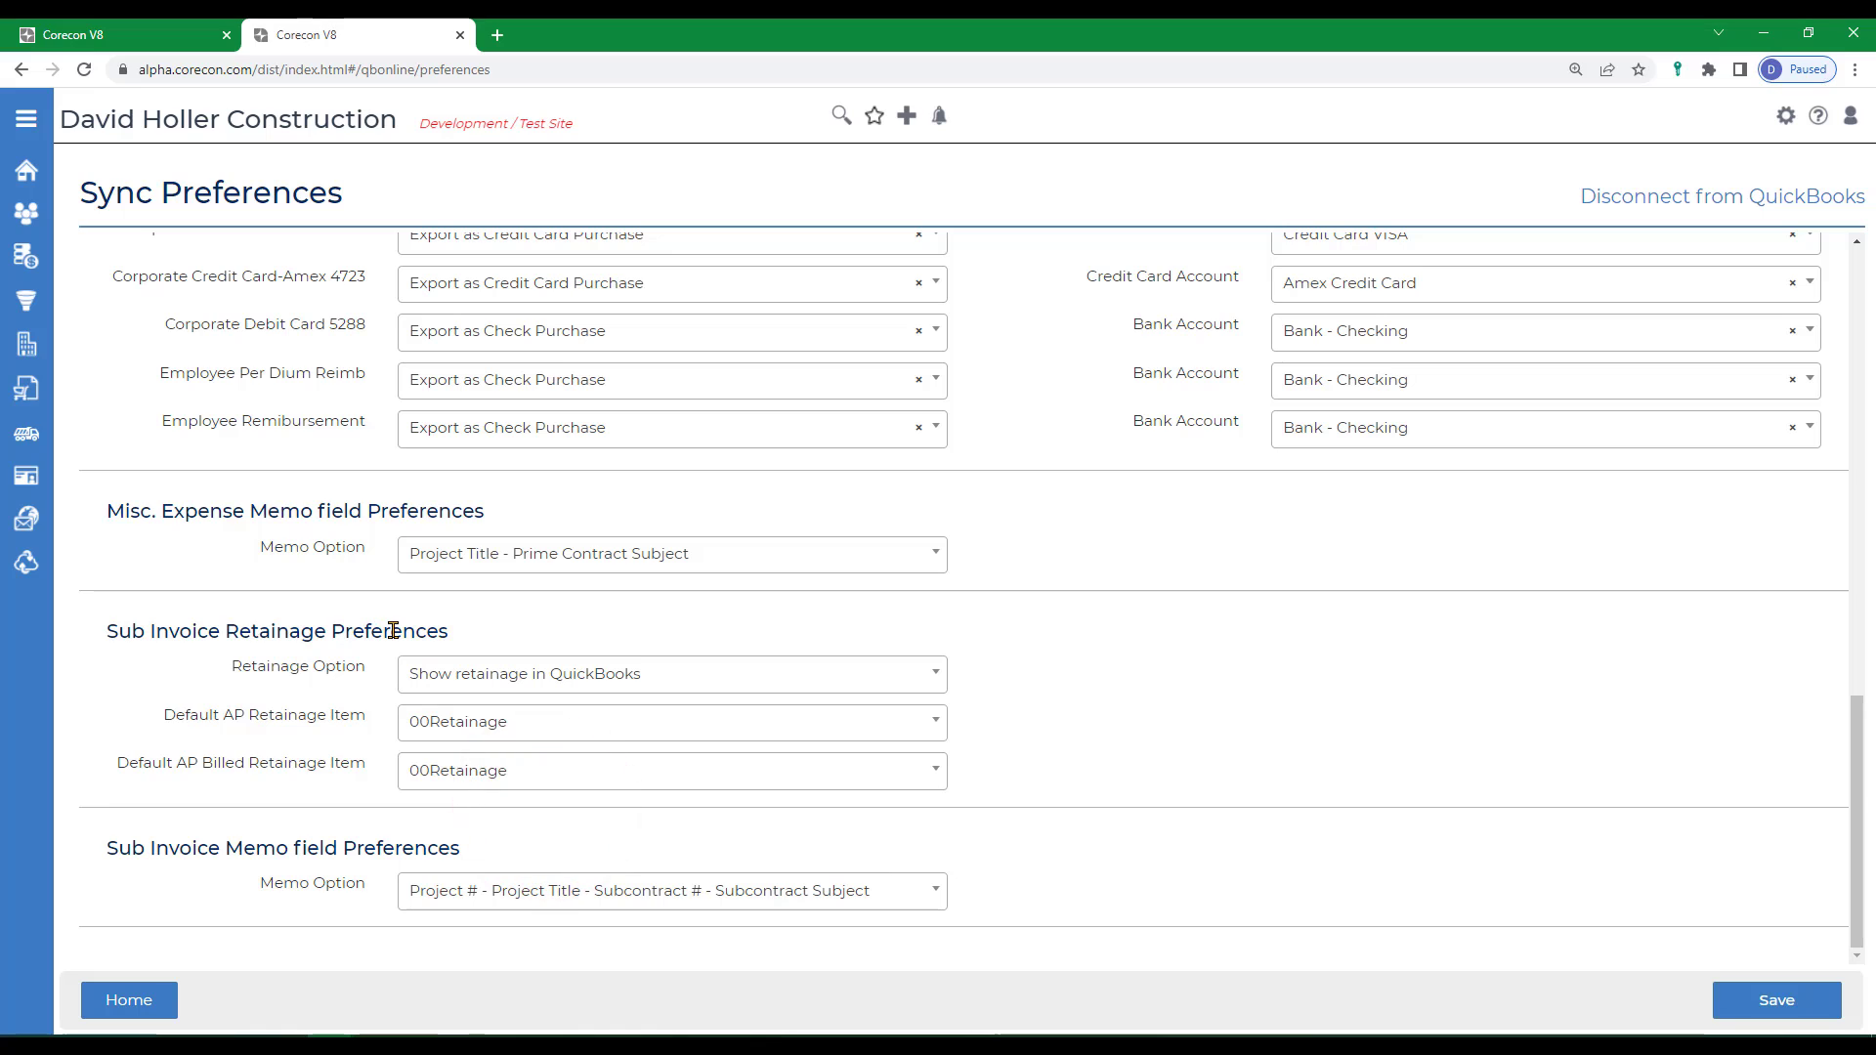
# Step: Review the retainage option and the Default AP Billed Retainage Item choices in the sub invoice retainage preferences
pyautogui.click(658, 674)
pyautogui.click(659, 675)
pyautogui.click(443, 779)
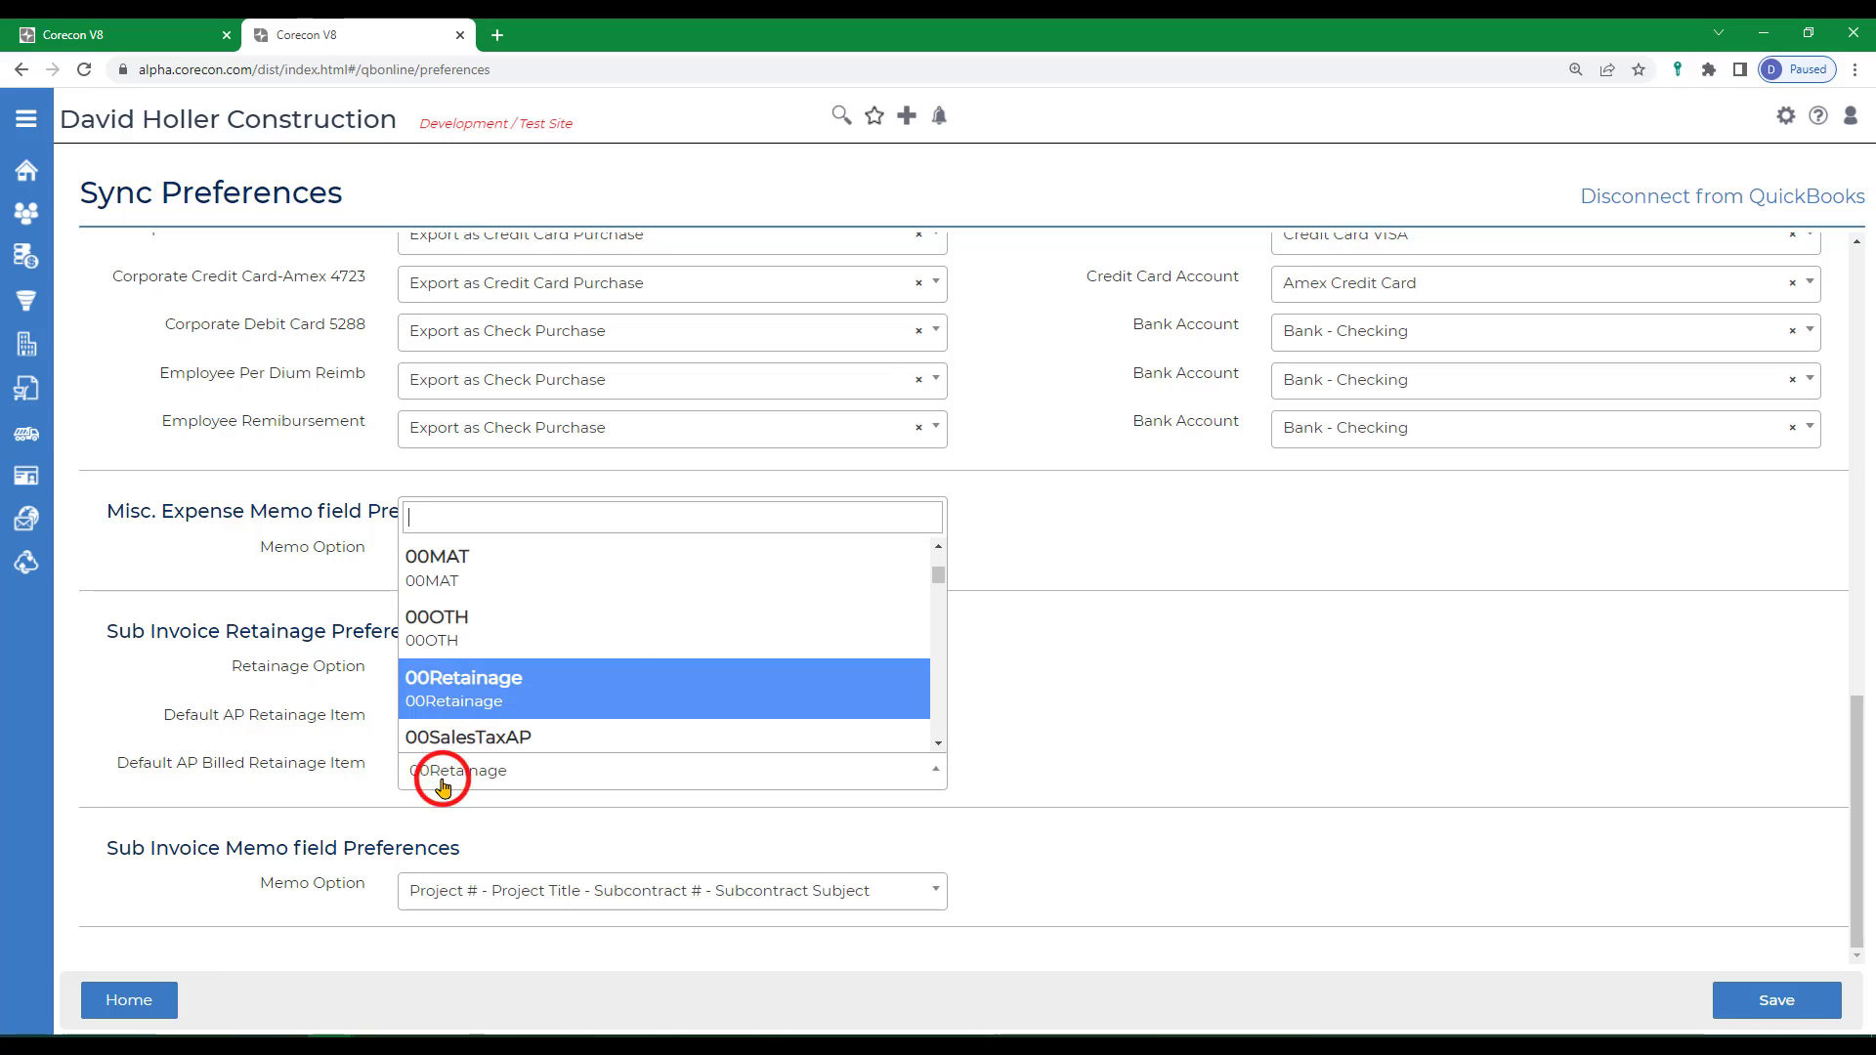
pyautogui.click(443, 777)
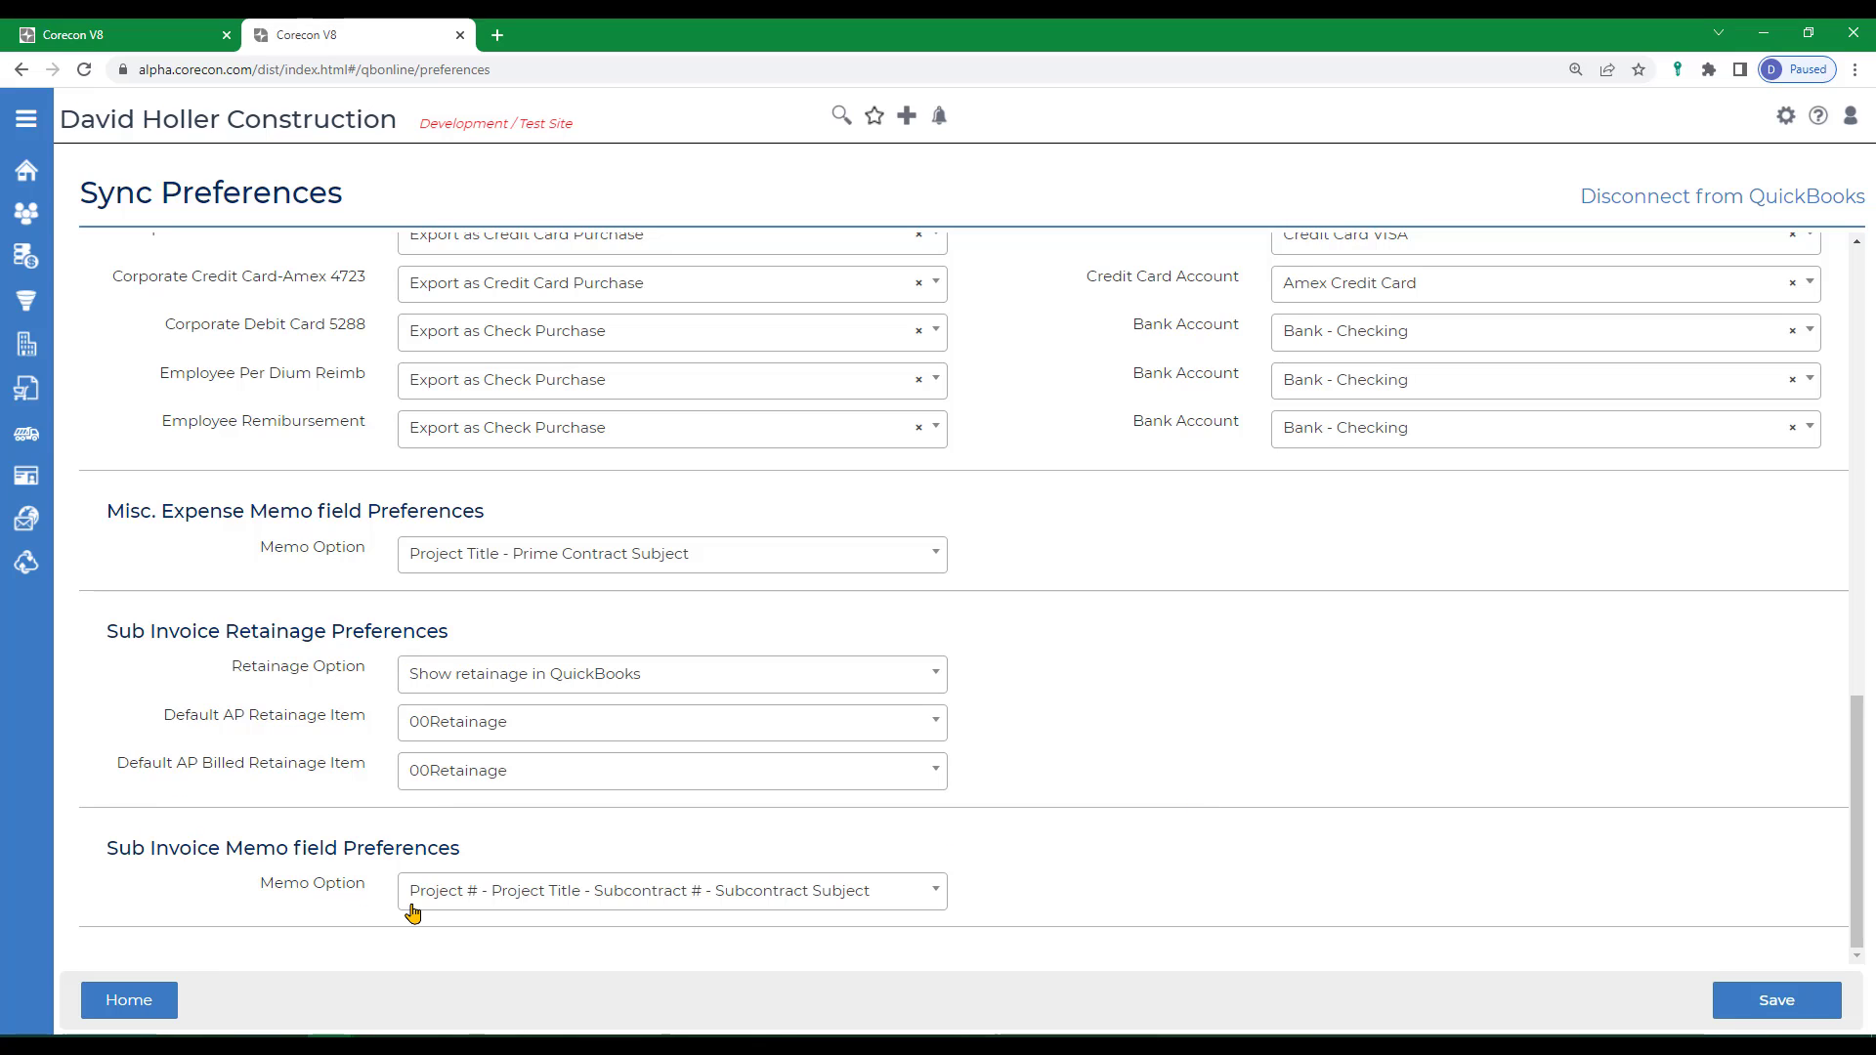
# Step: Review the memo options for sub invoices and save the sync preferences
pyautogui.click(580, 899)
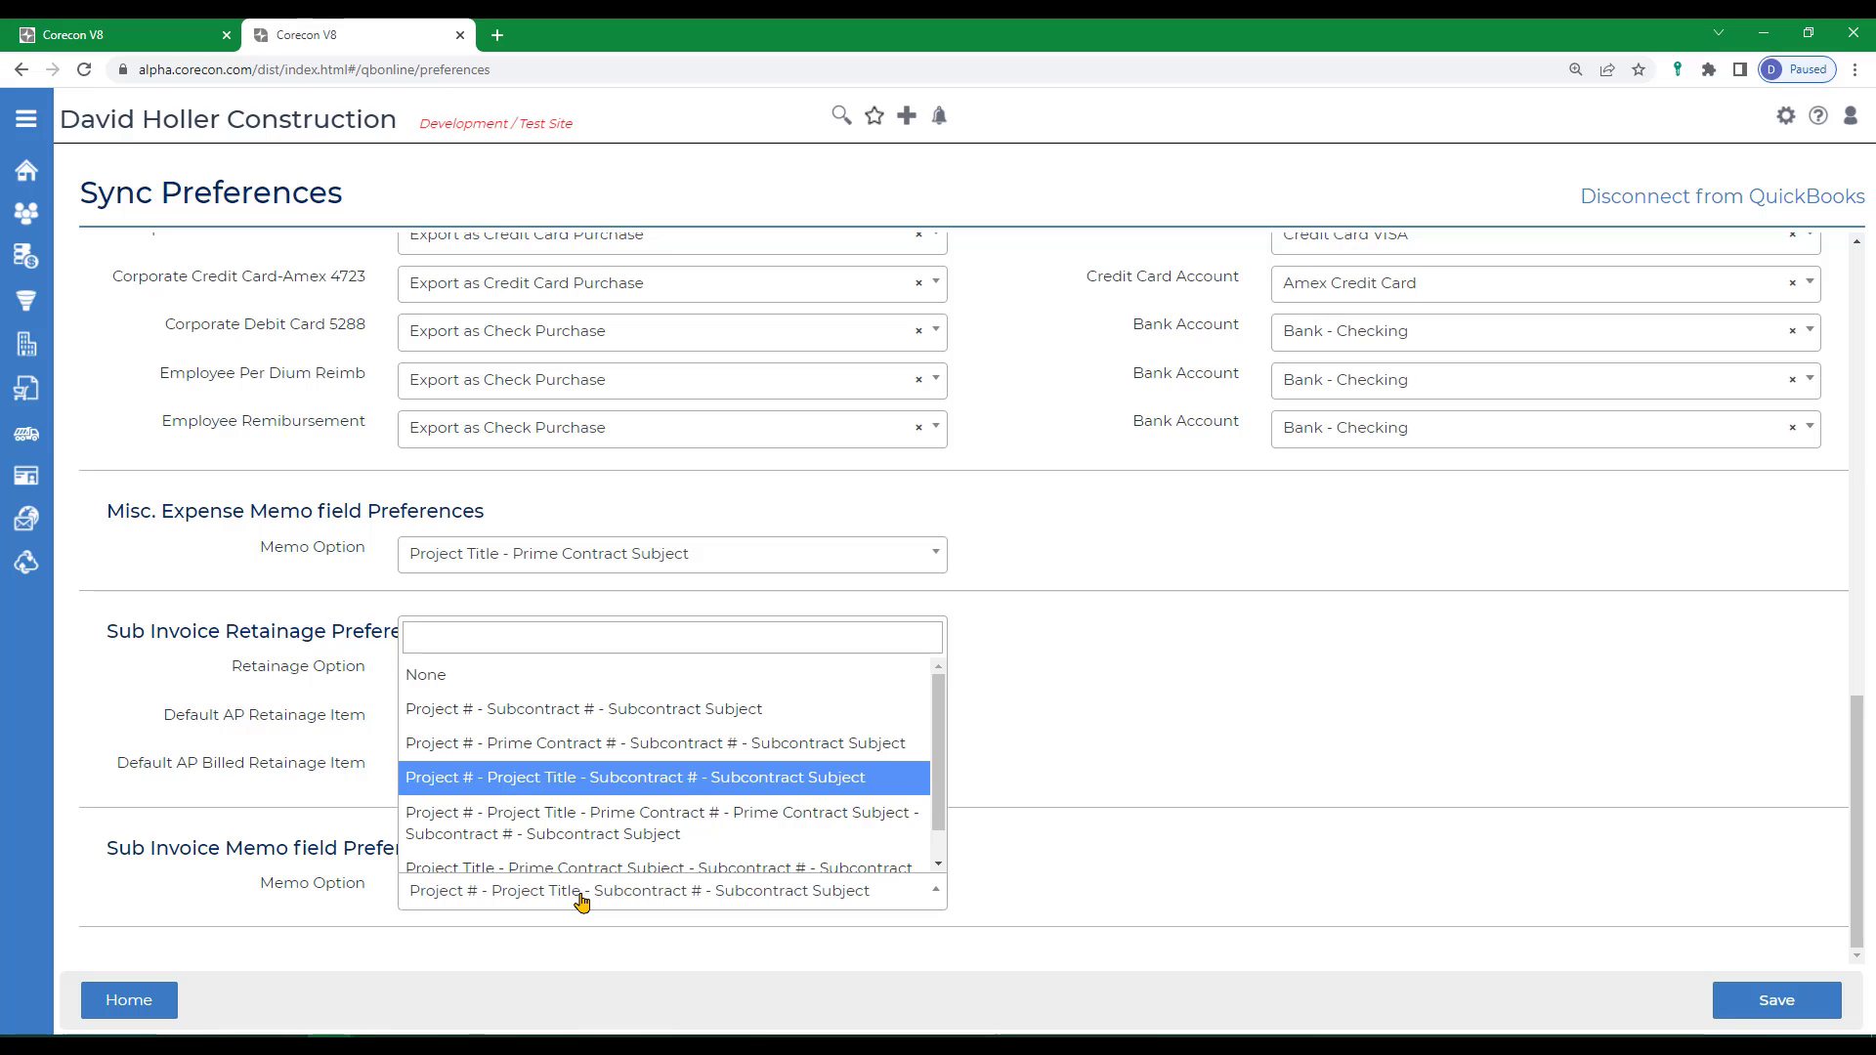
pyautogui.click(581, 901)
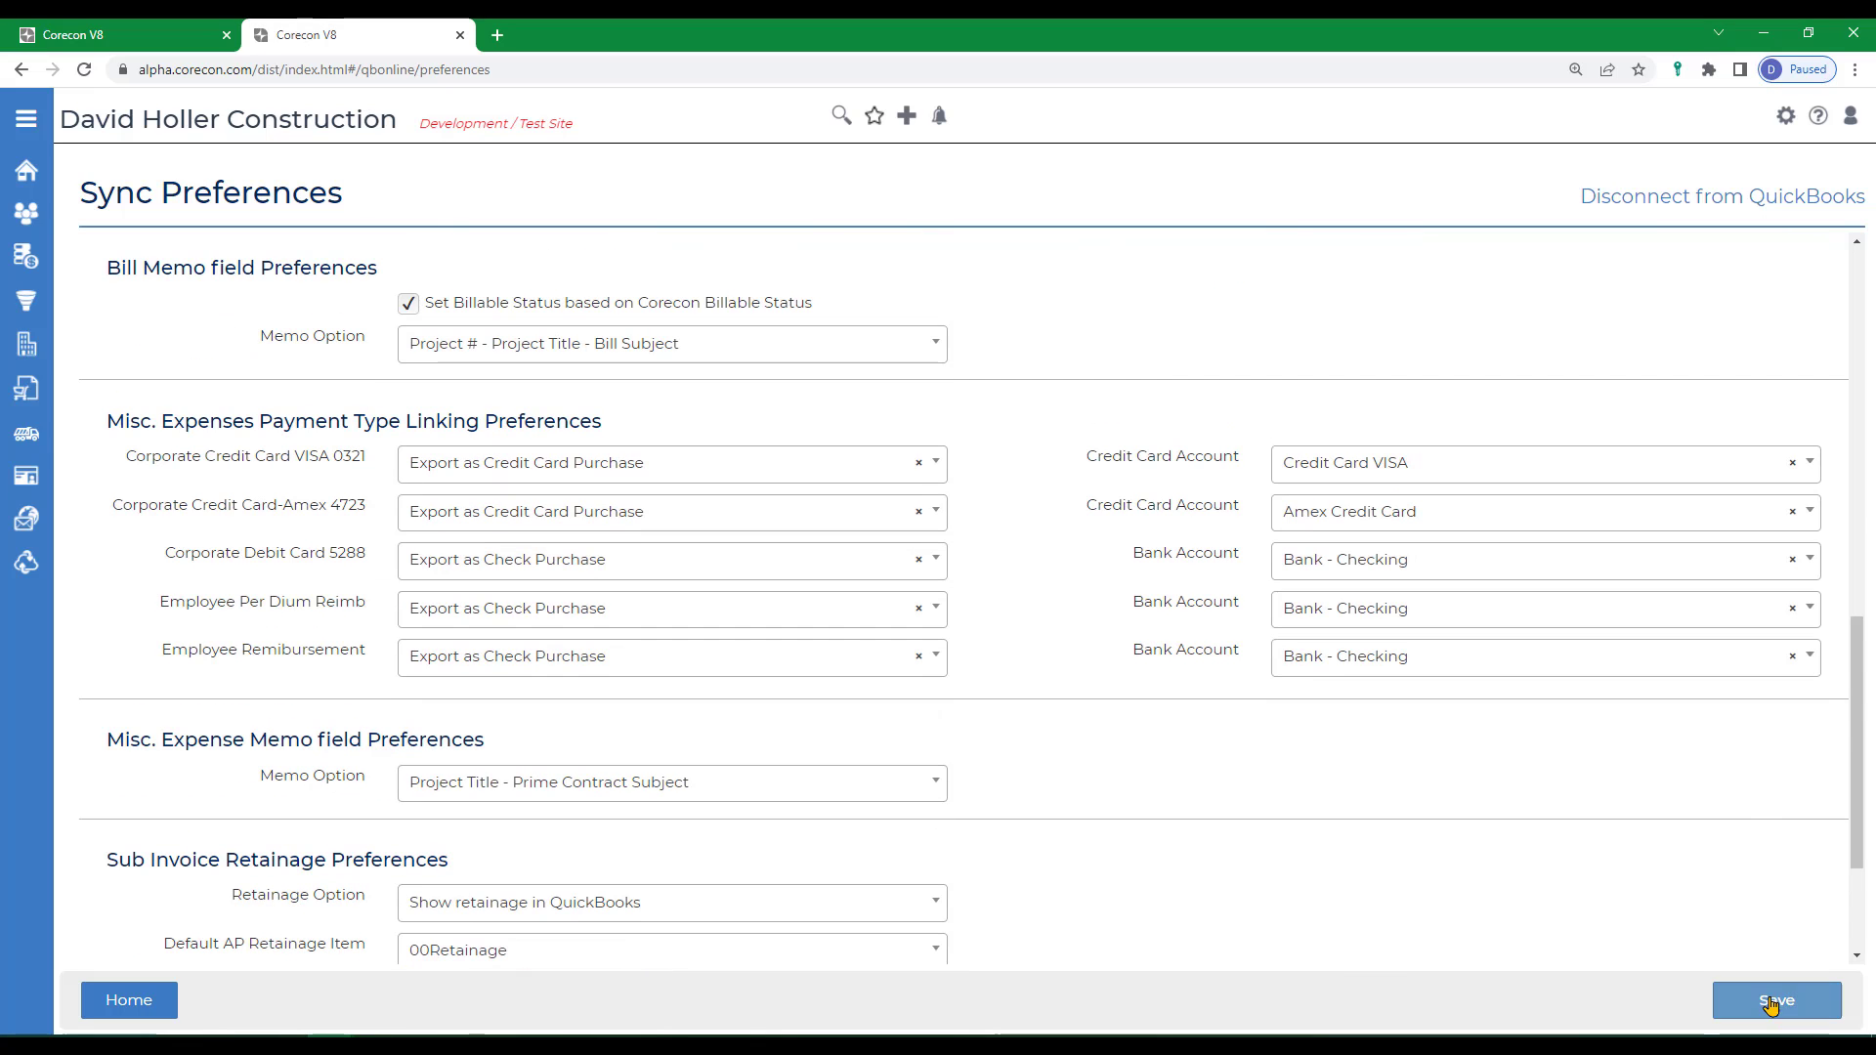
pyautogui.click(1761, 1012)
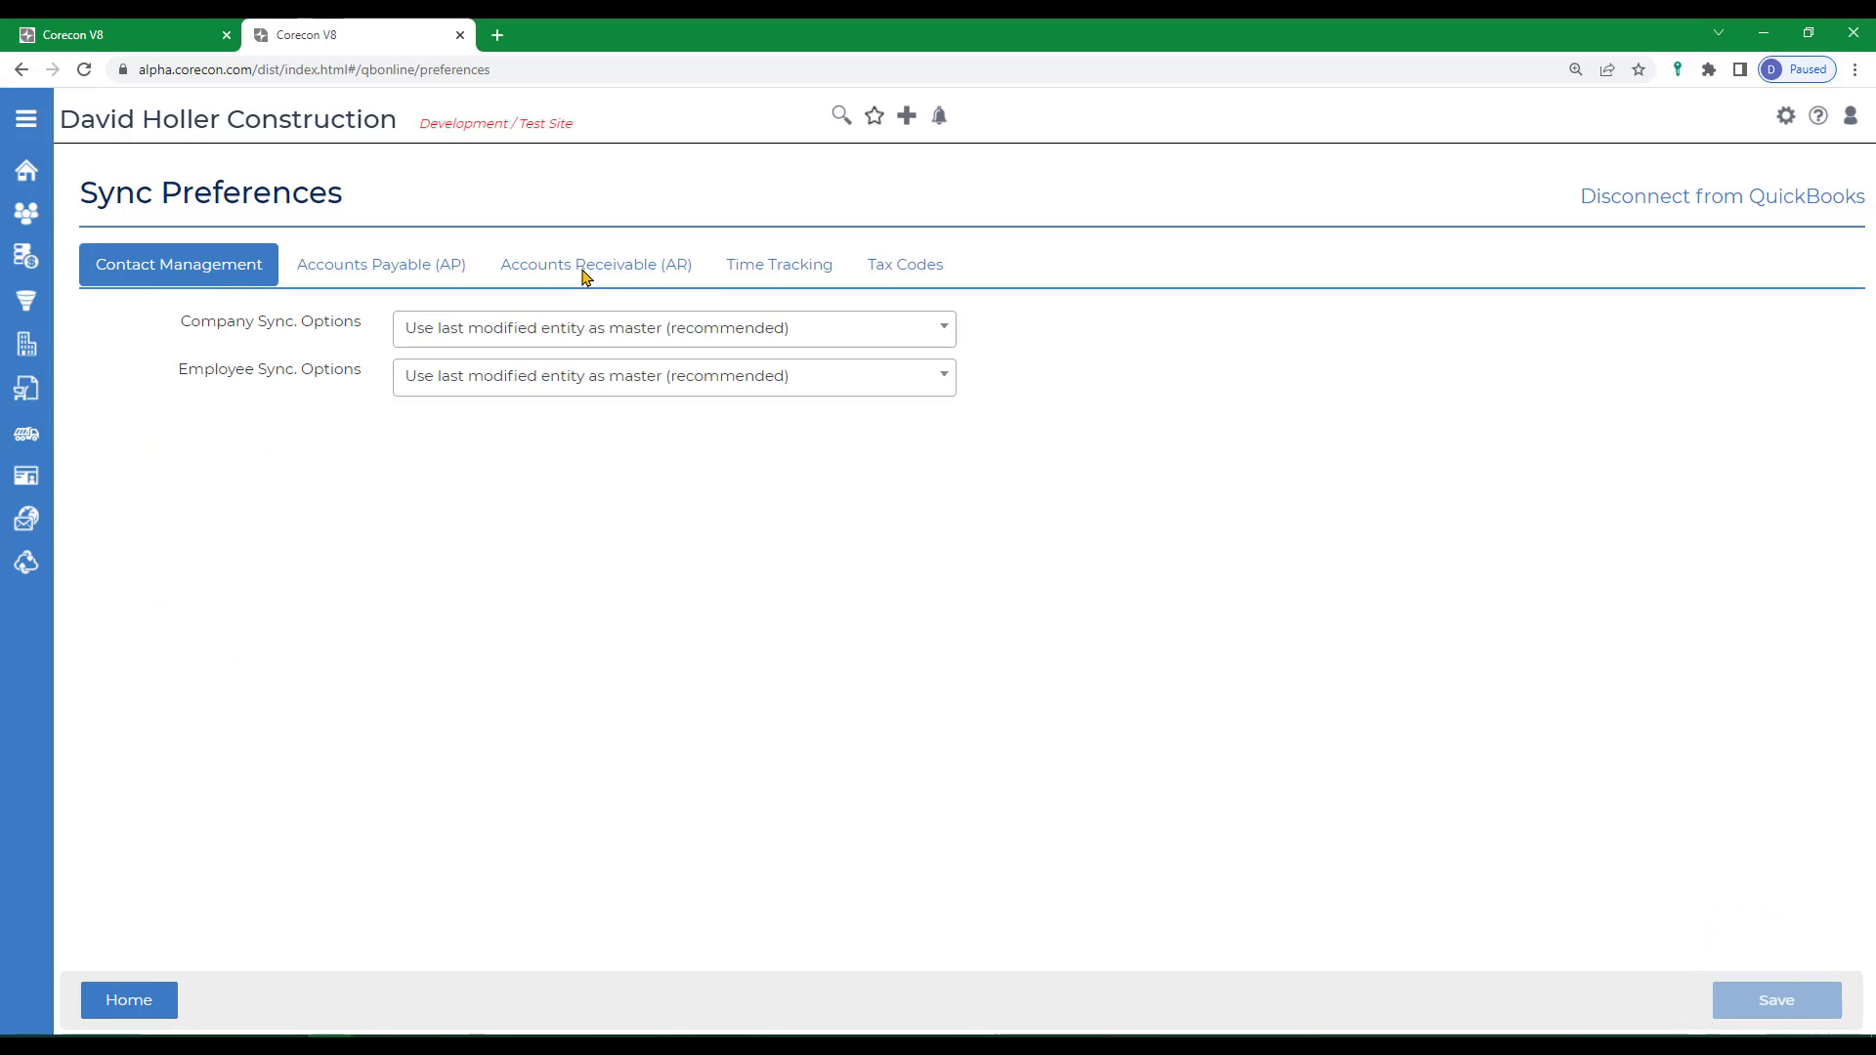
# Step: Set the accounts receivable Job Cost Code Link Options to Auto Link AR Item based on the Job Cost Code (exact match only)
pyautogui.click(587, 274)
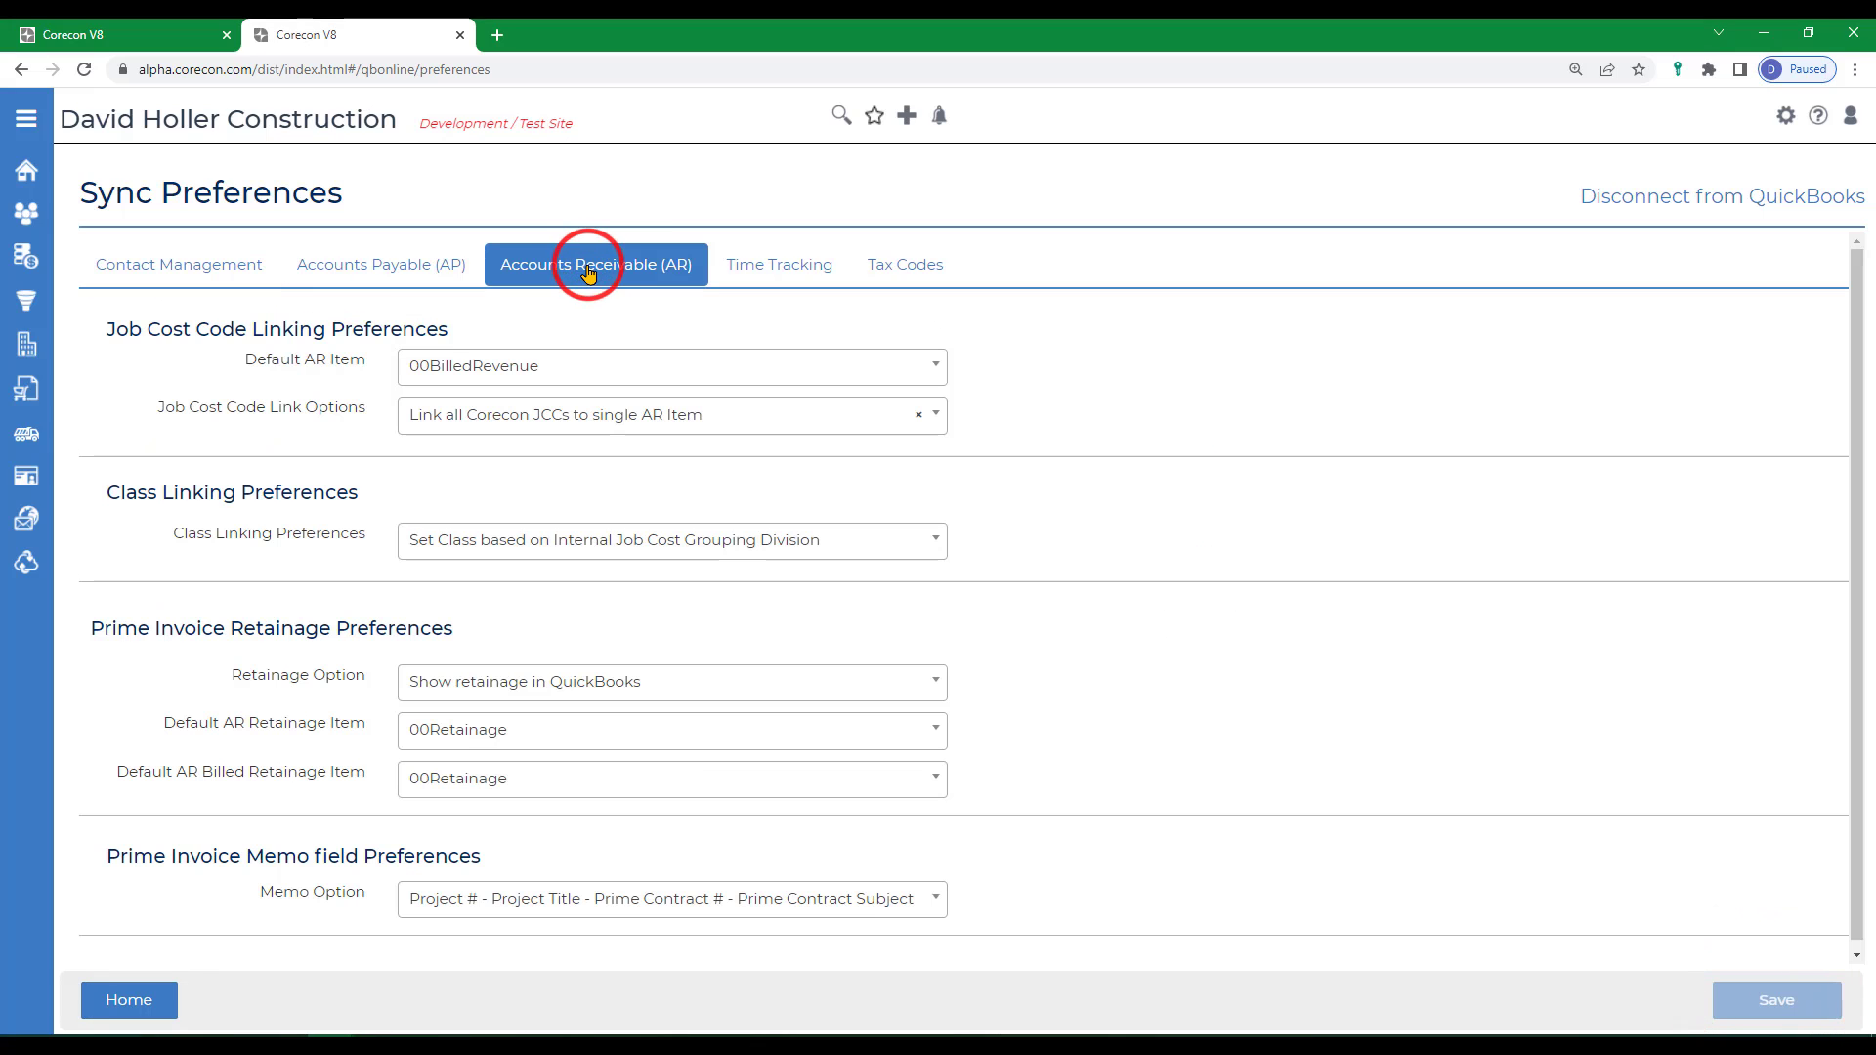
pyautogui.click(528, 421)
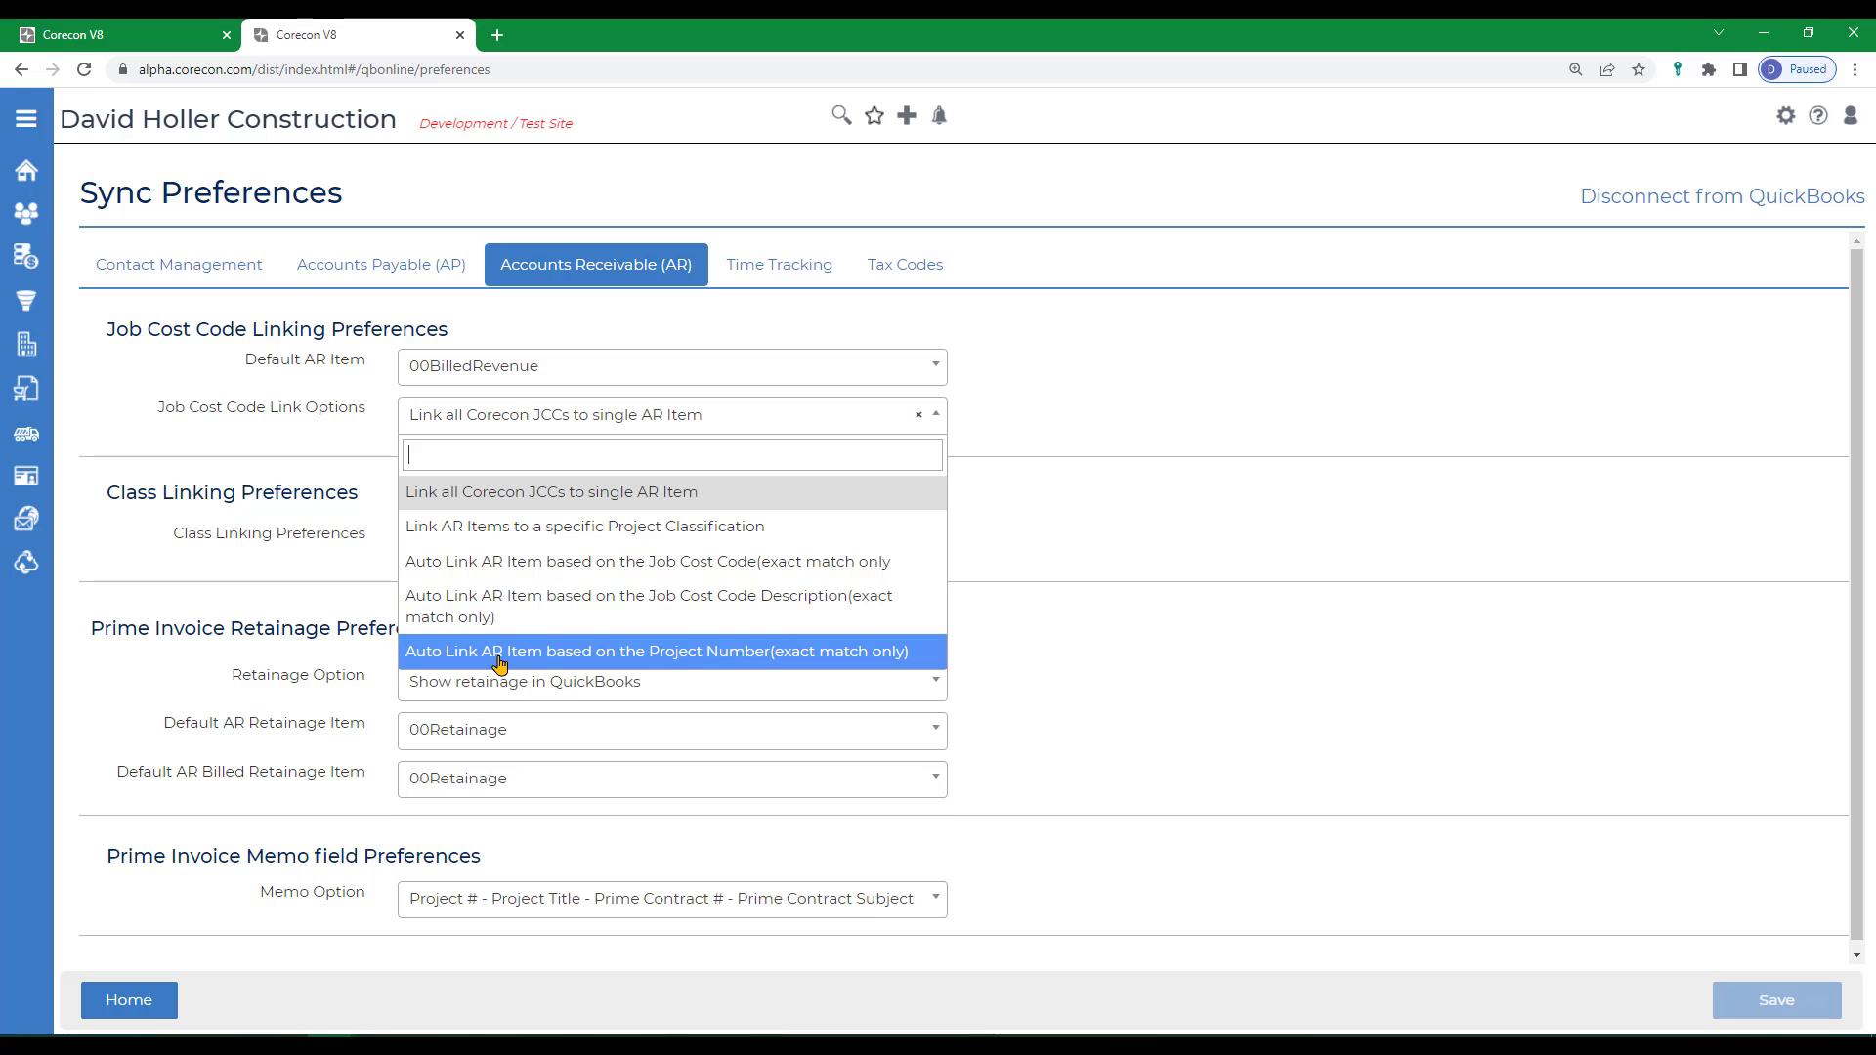
pyautogui.click(545, 565)
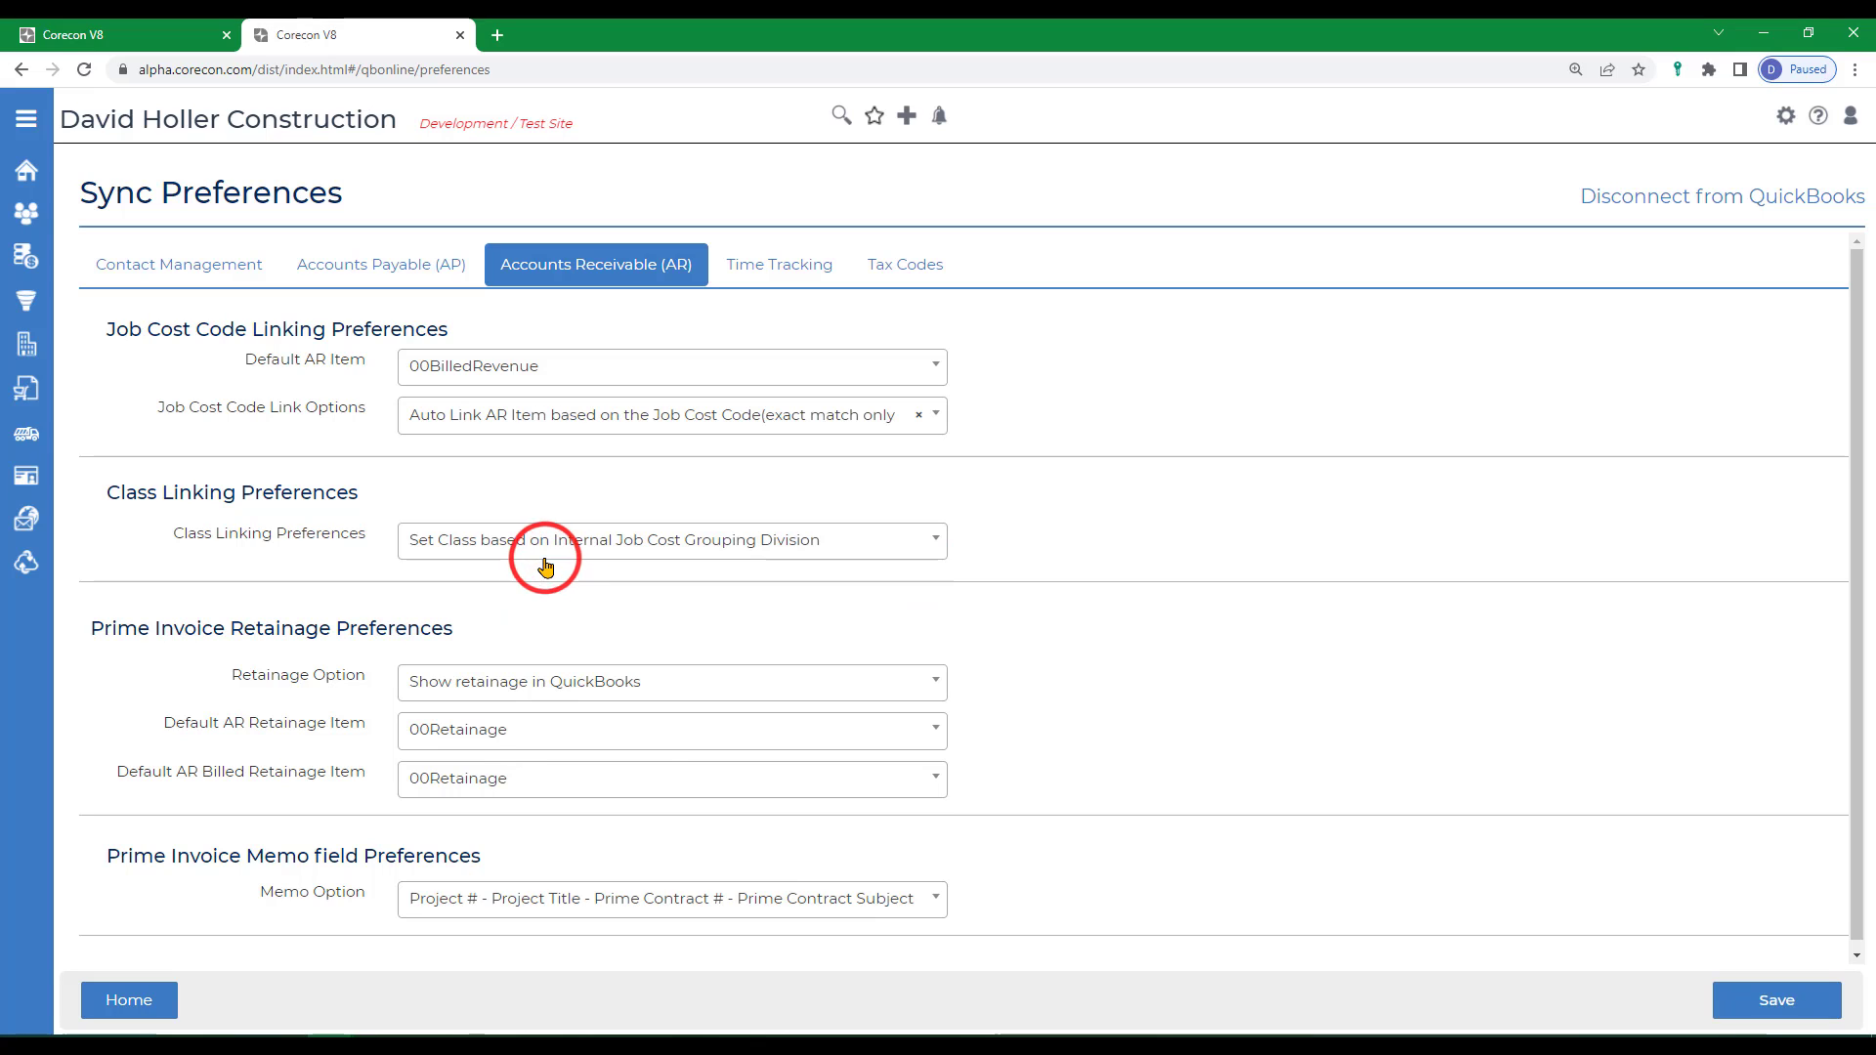
# Step: Review the class linking choices in the accounts receivable preferences
pyautogui.click(532, 544)
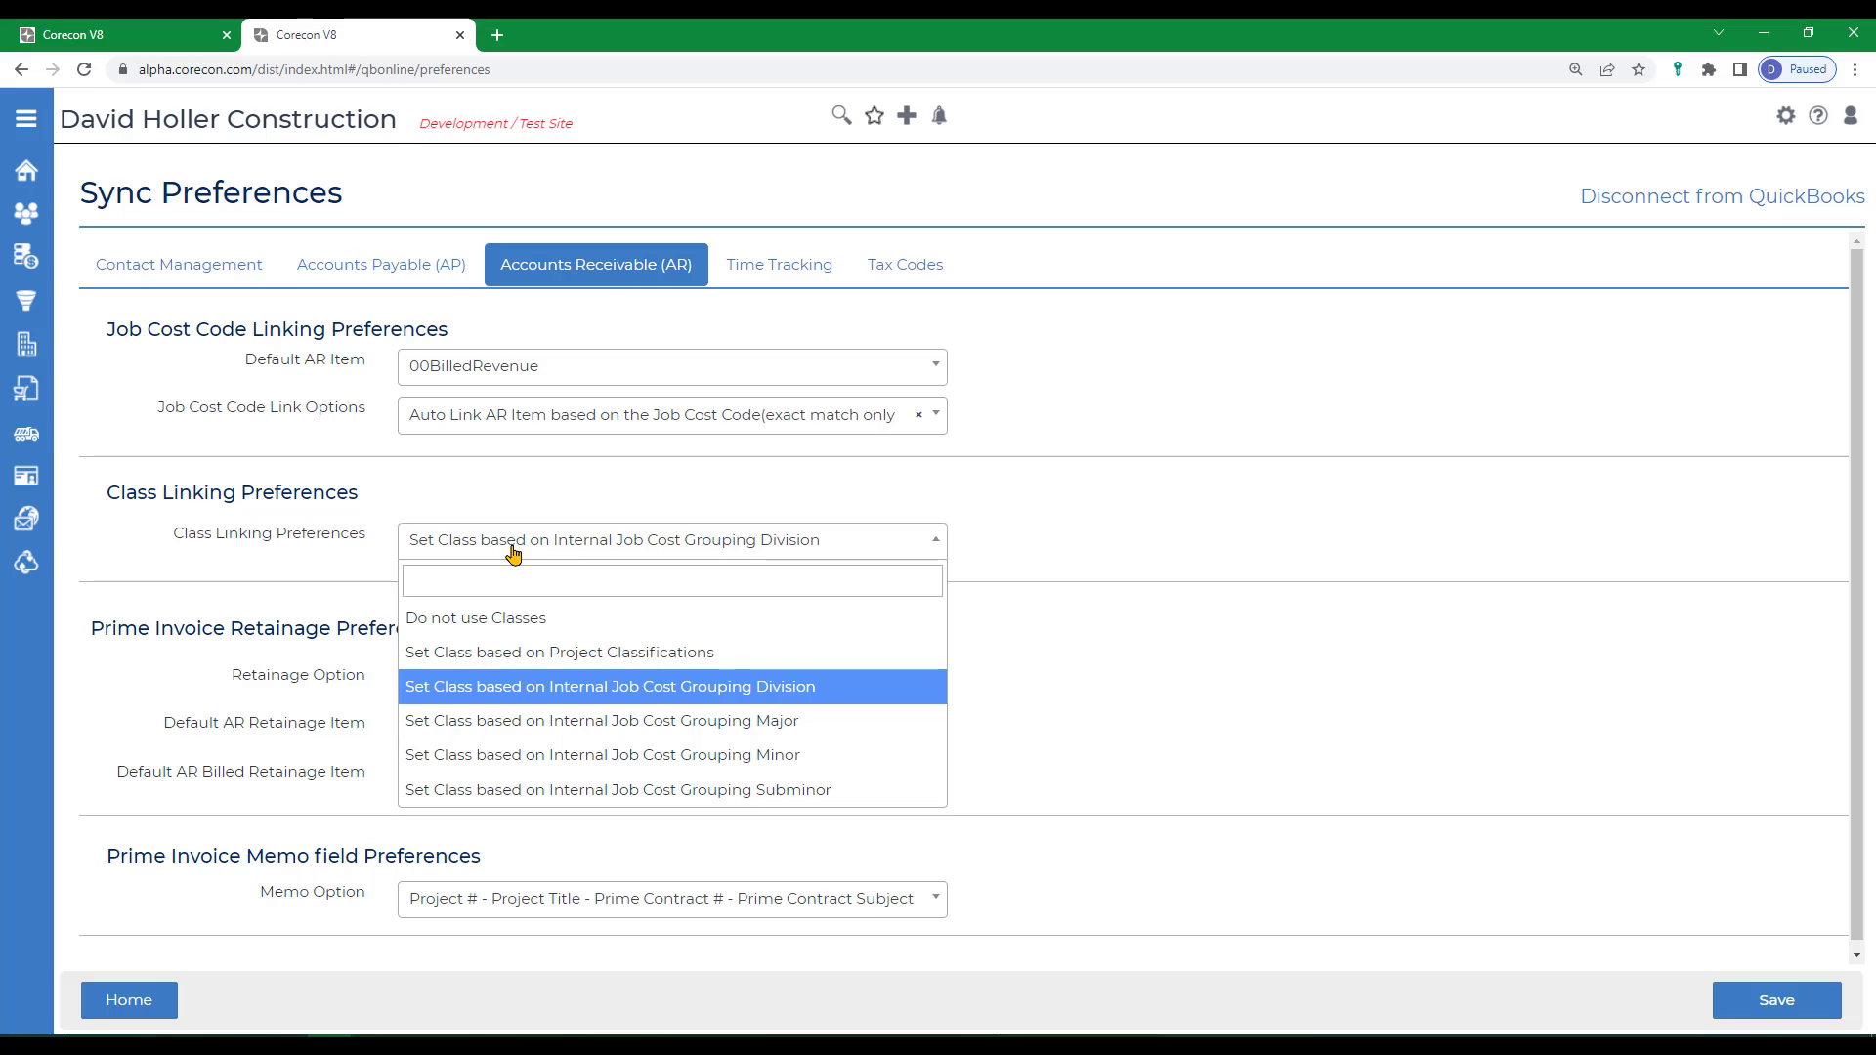
pyautogui.click(507, 545)
pyautogui.click(505, 545)
pyautogui.click(616, 546)
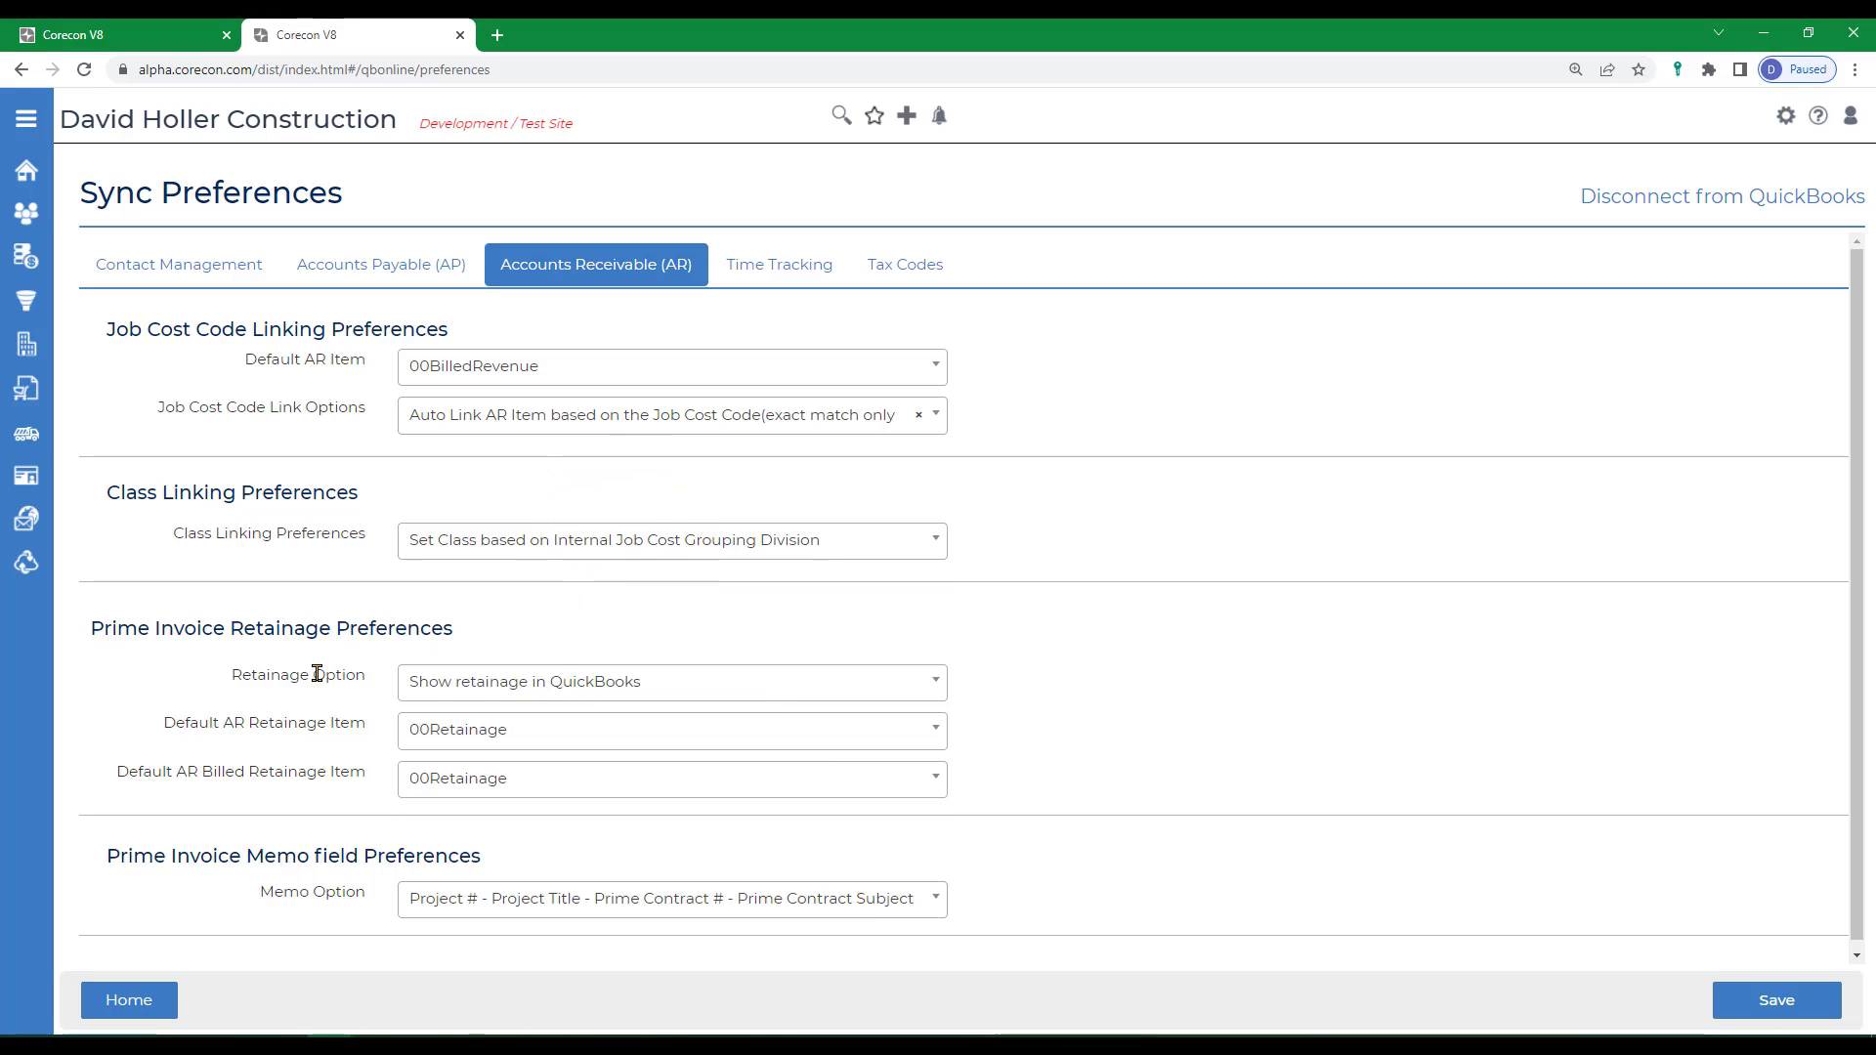
# Step: Review the prime invoice retainage option and select 00Retainage as both the Default AR Retainage Item and Default AR Billed Retainage Item
pyautogui.click(561, 686)
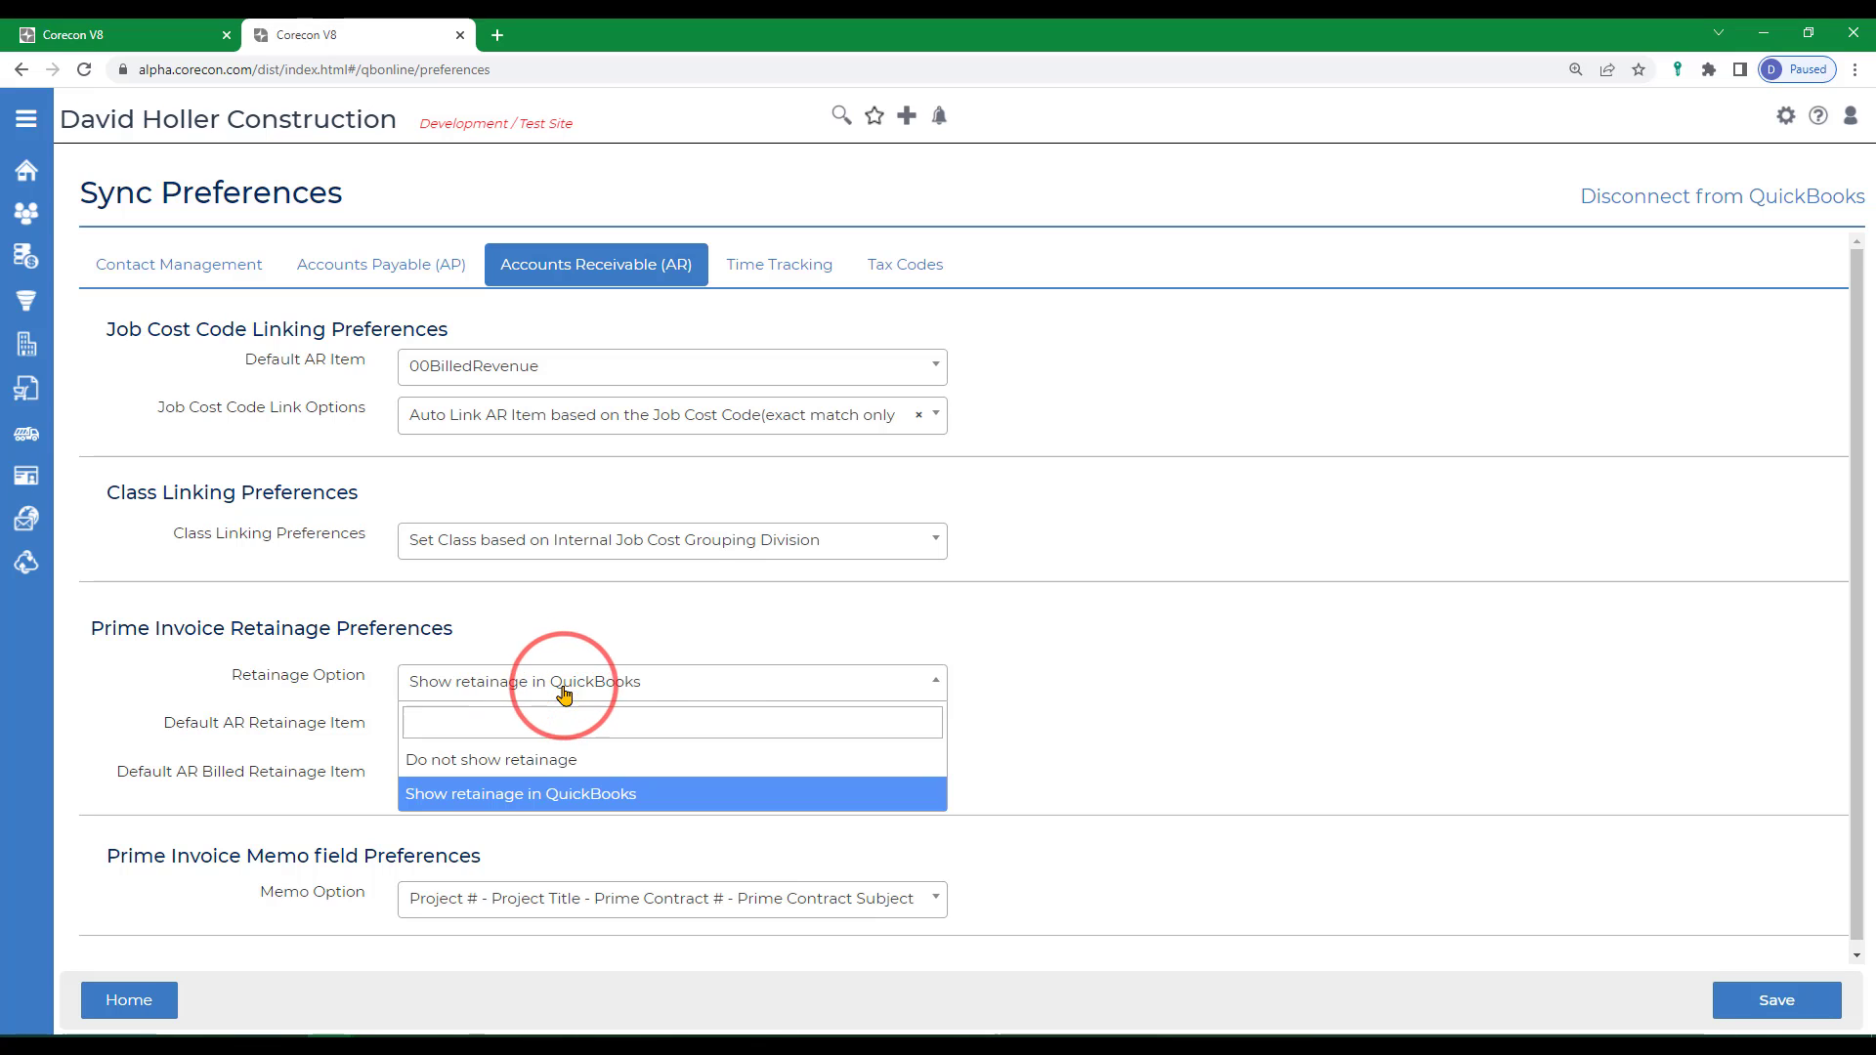
pyautogui.click(563, 690)
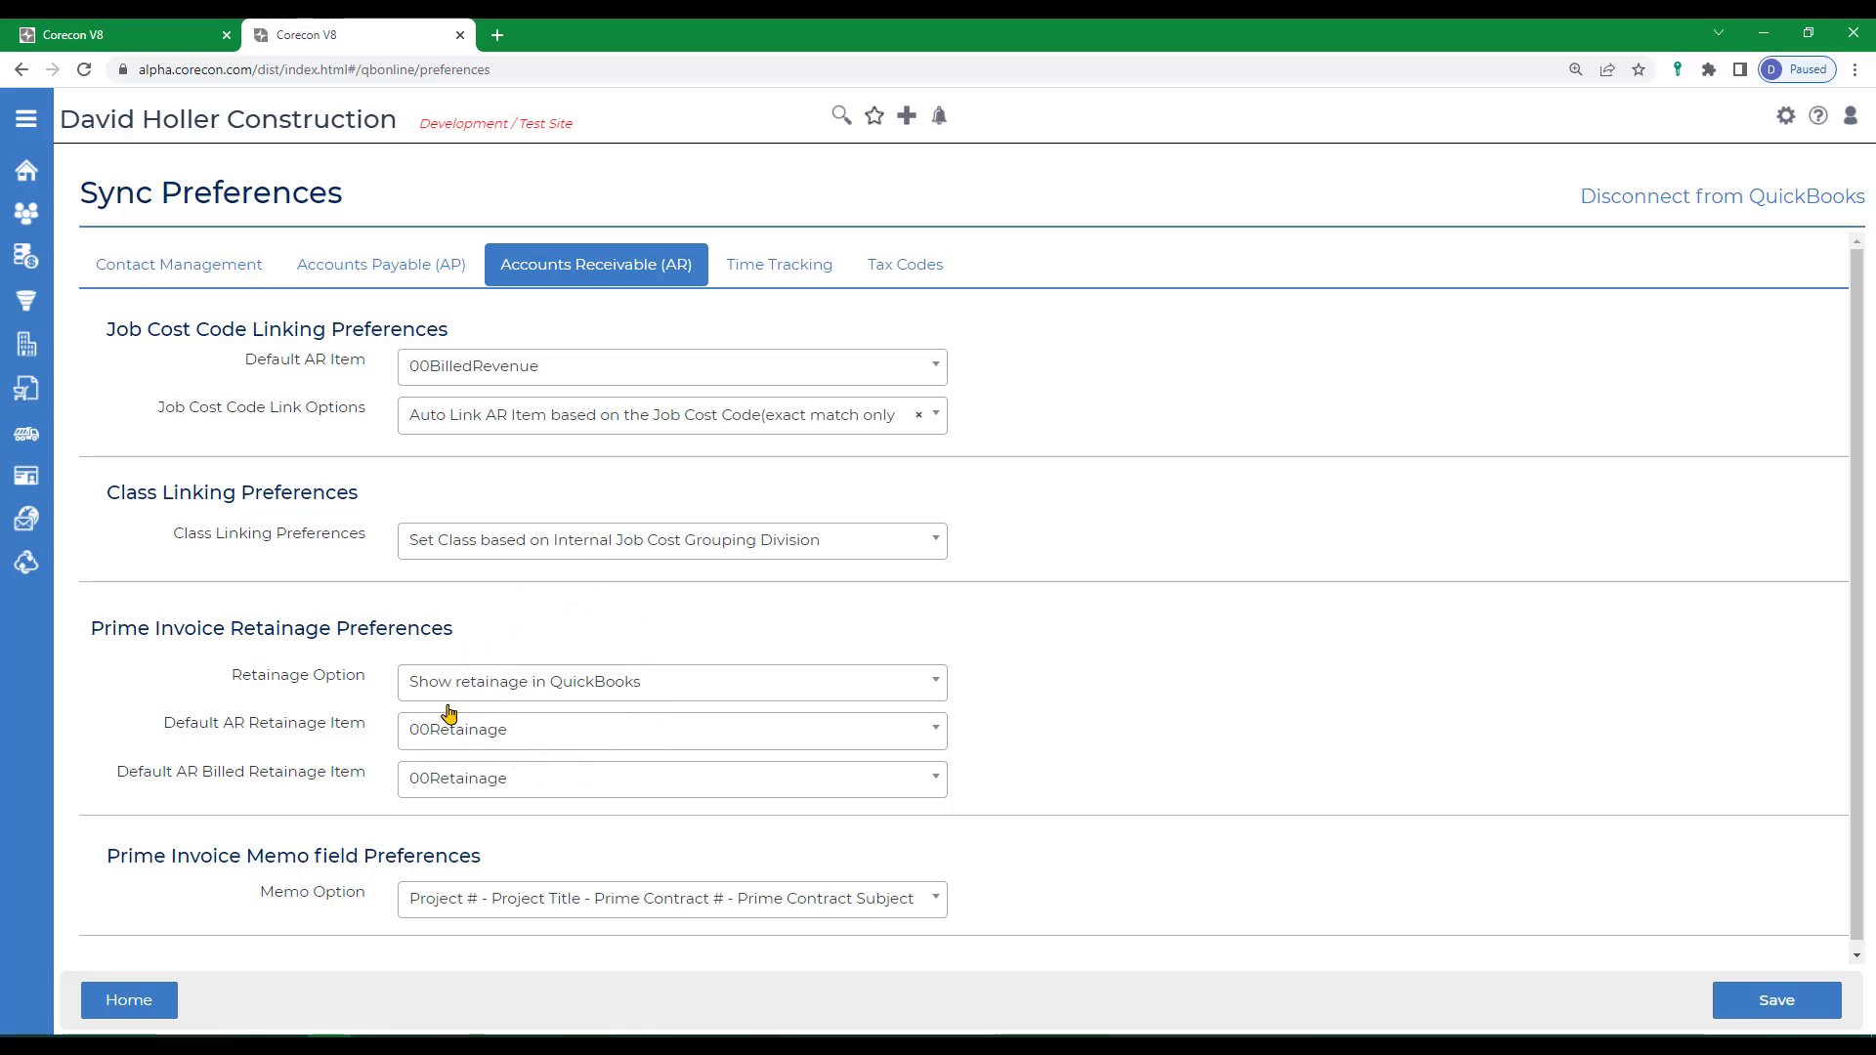
pyautogui.click(549, 735)
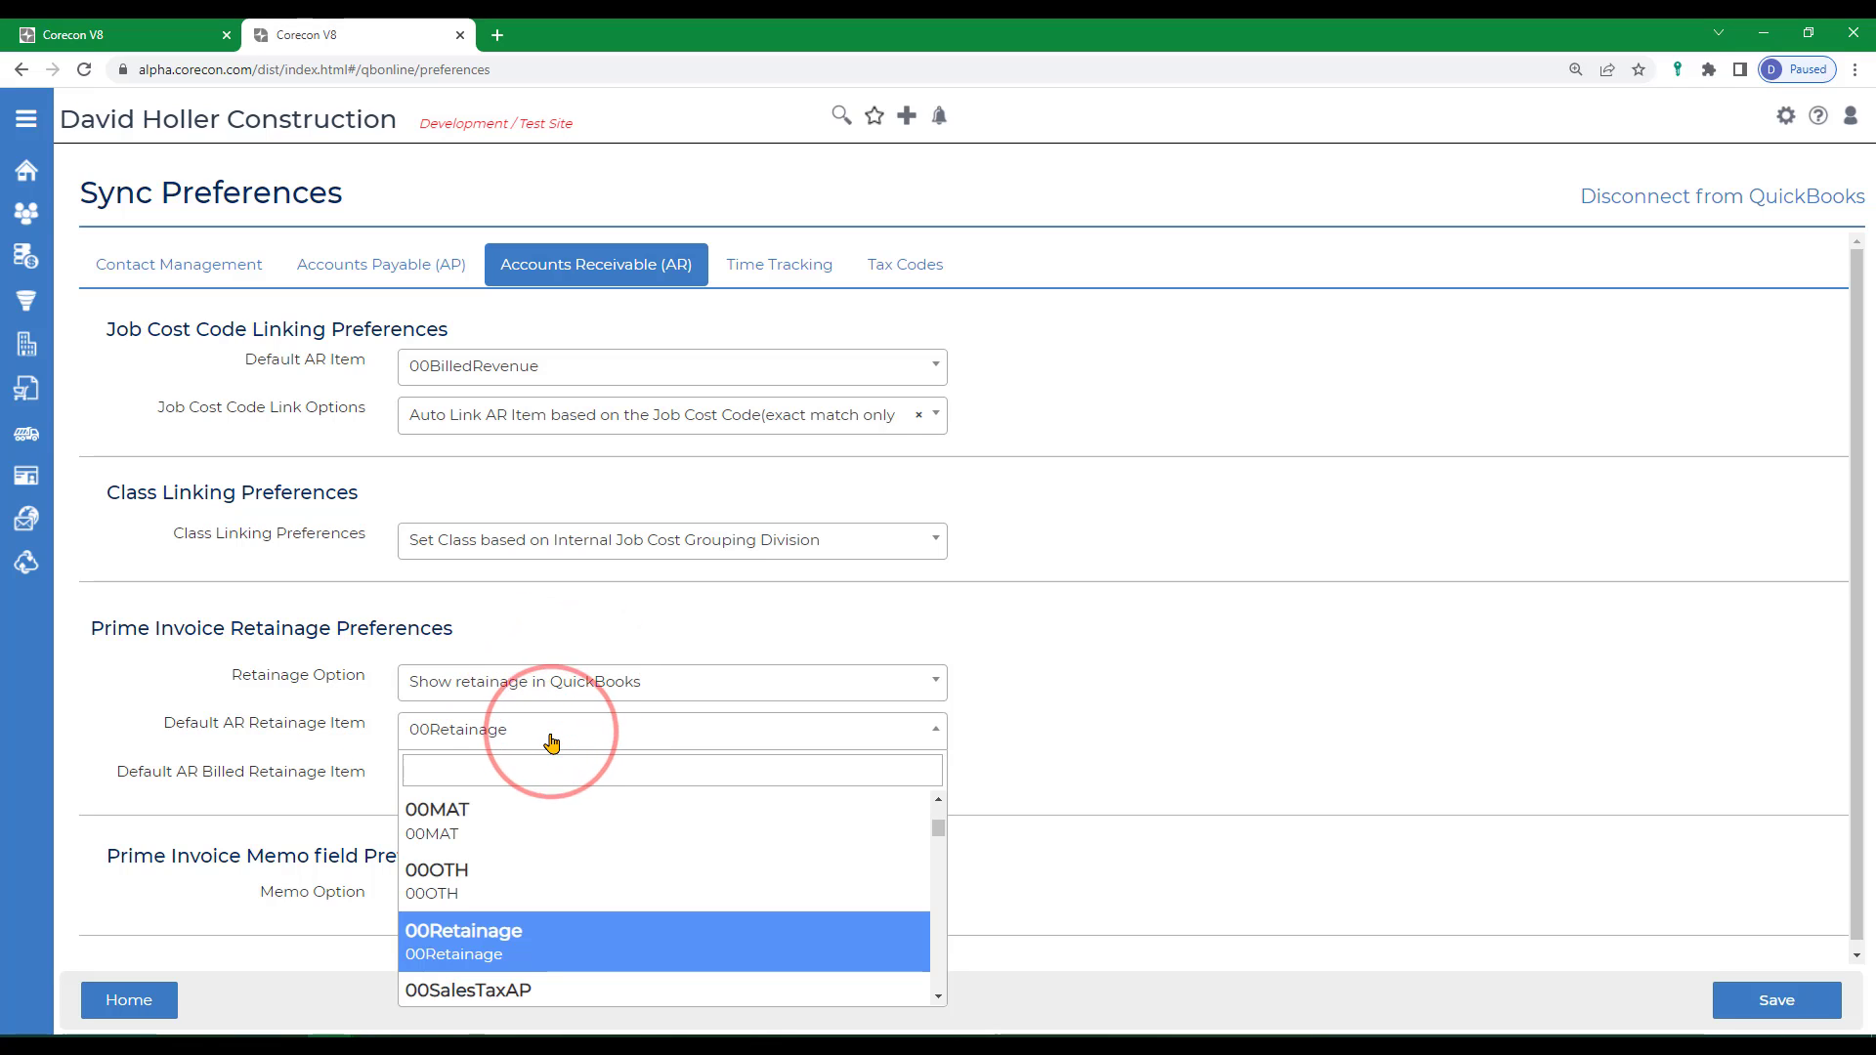
pyautogui.click(479, 946)
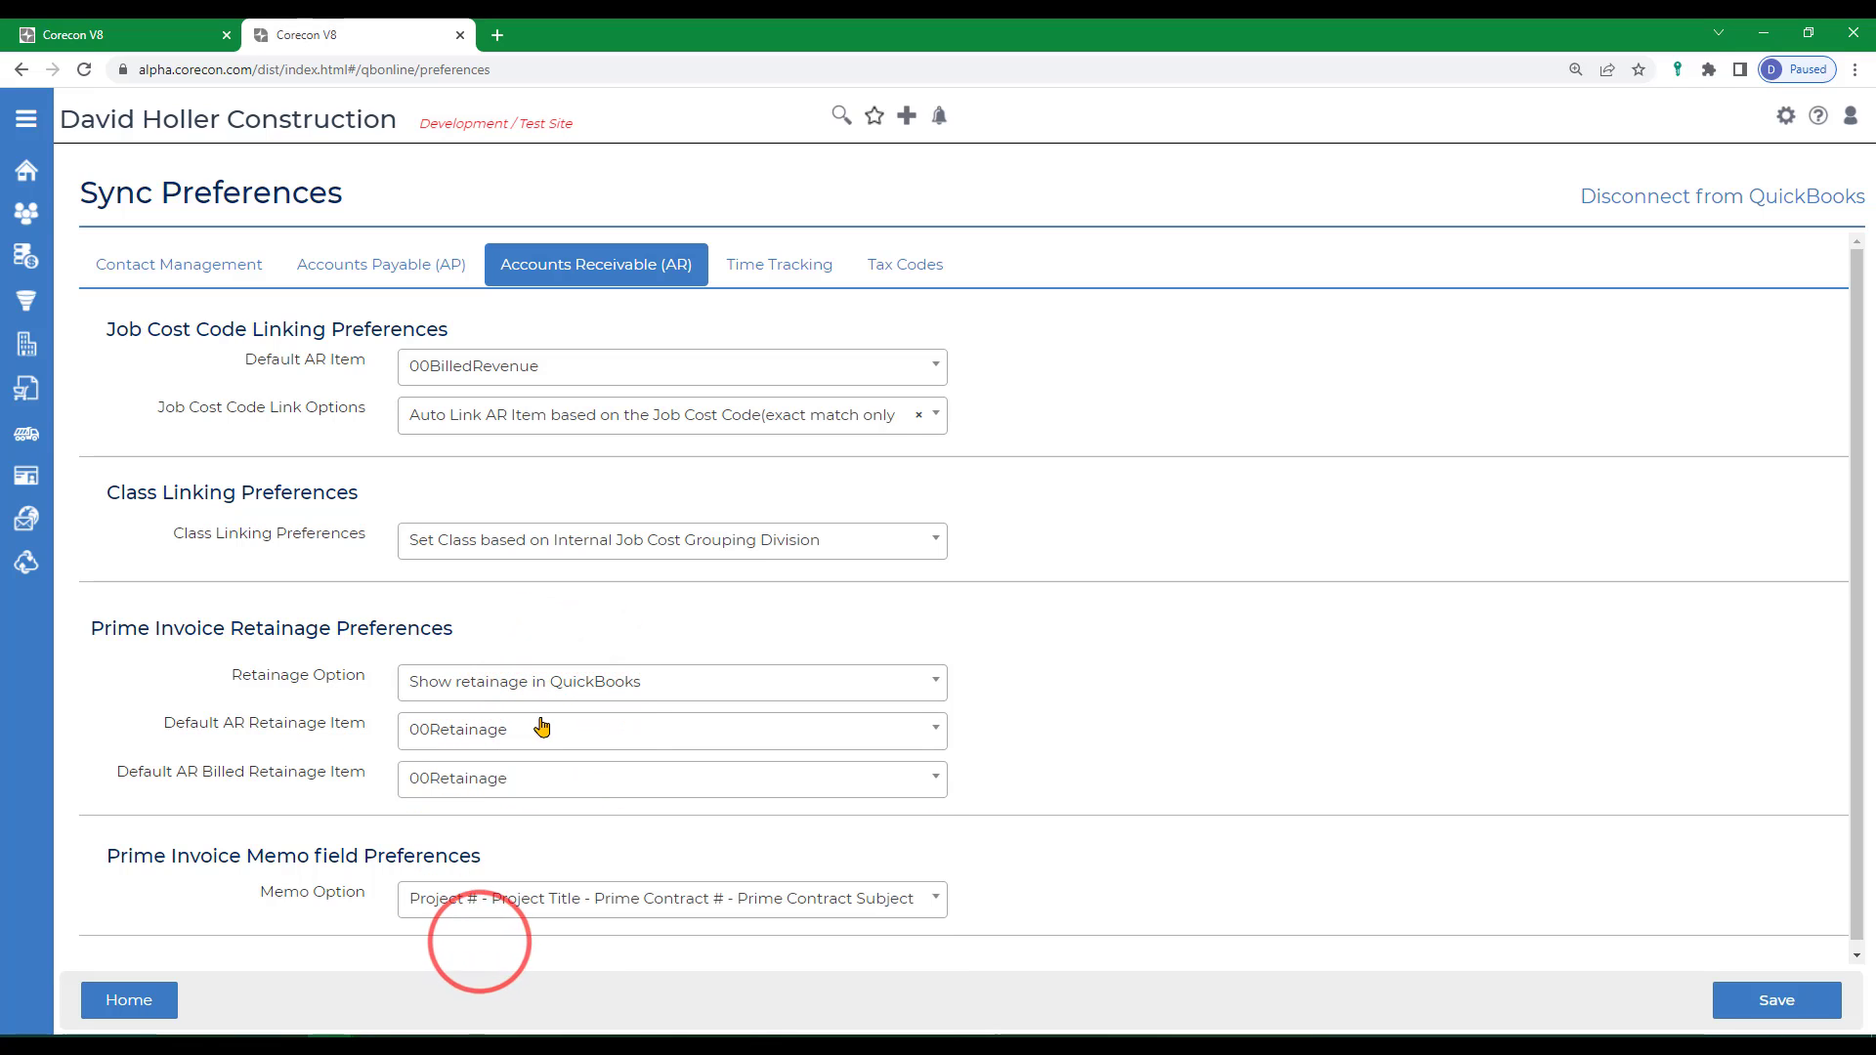
pyautogui.click(536, 778)
pyautogui.click(466, 715)
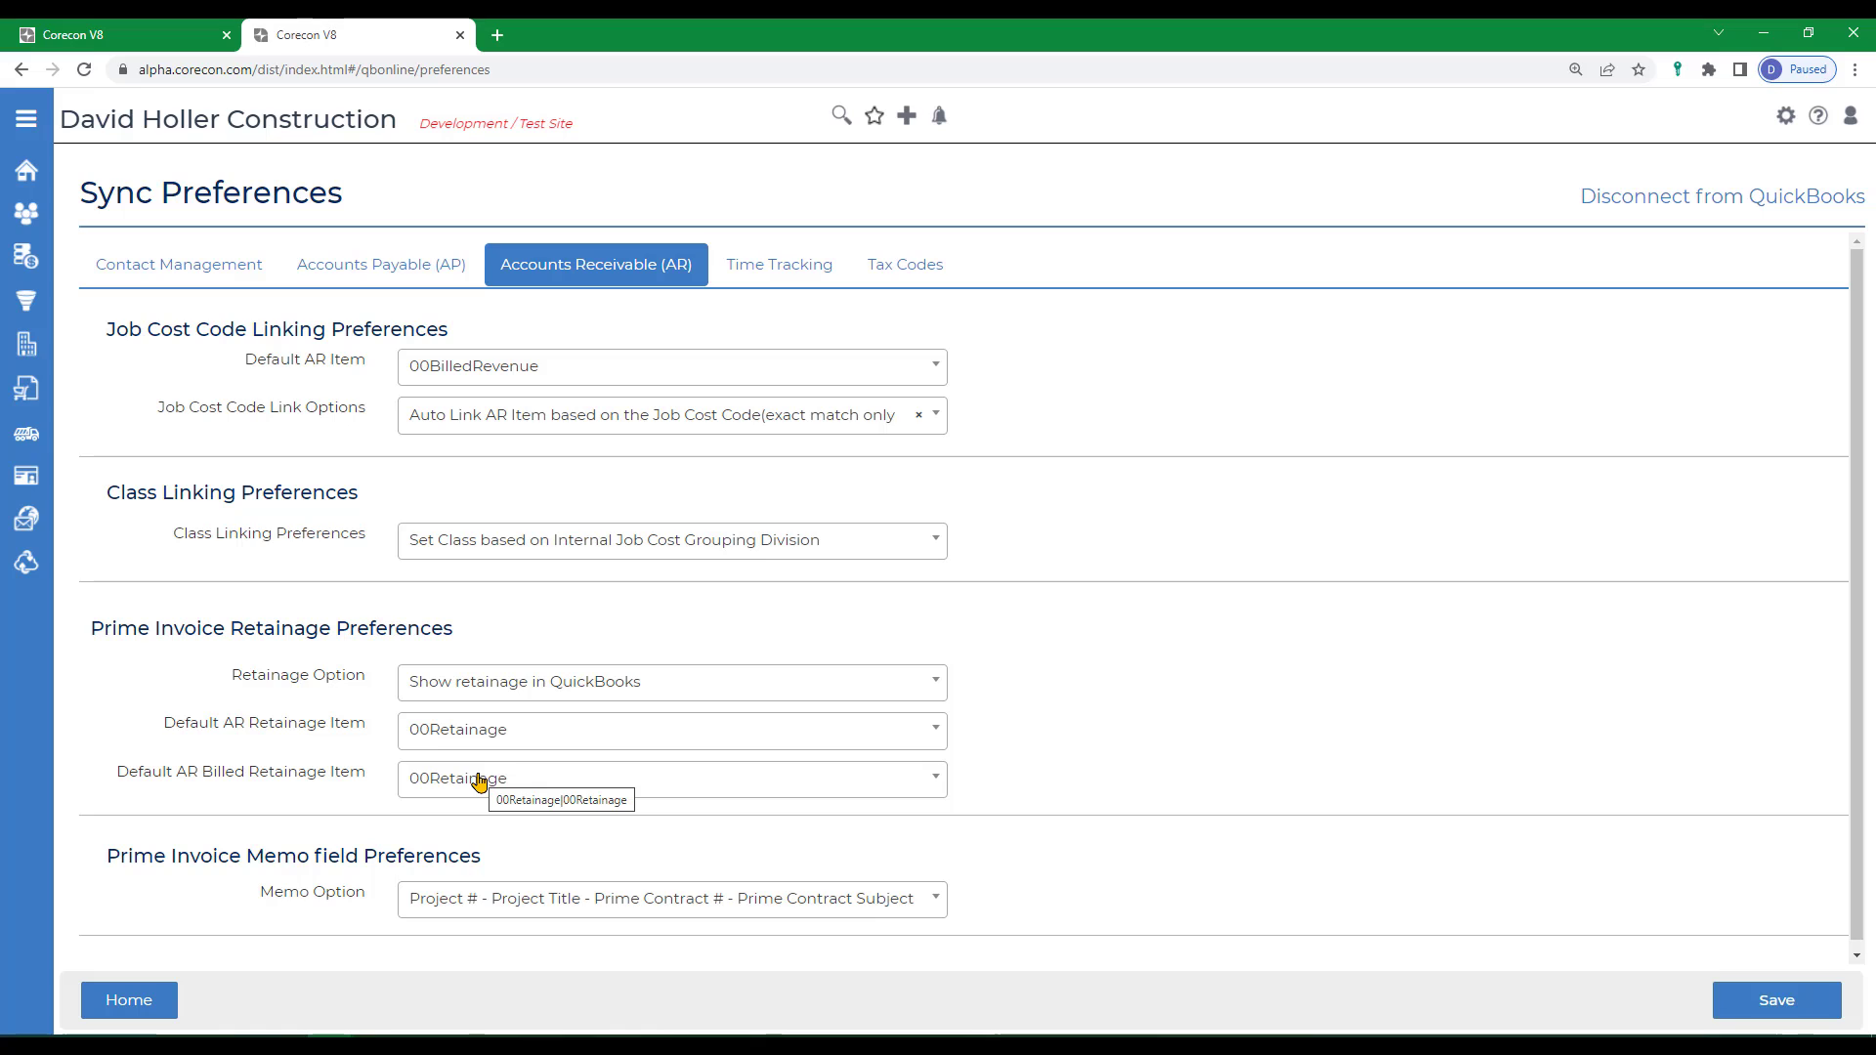
pyautogui.scroll(-1, 551, 951)
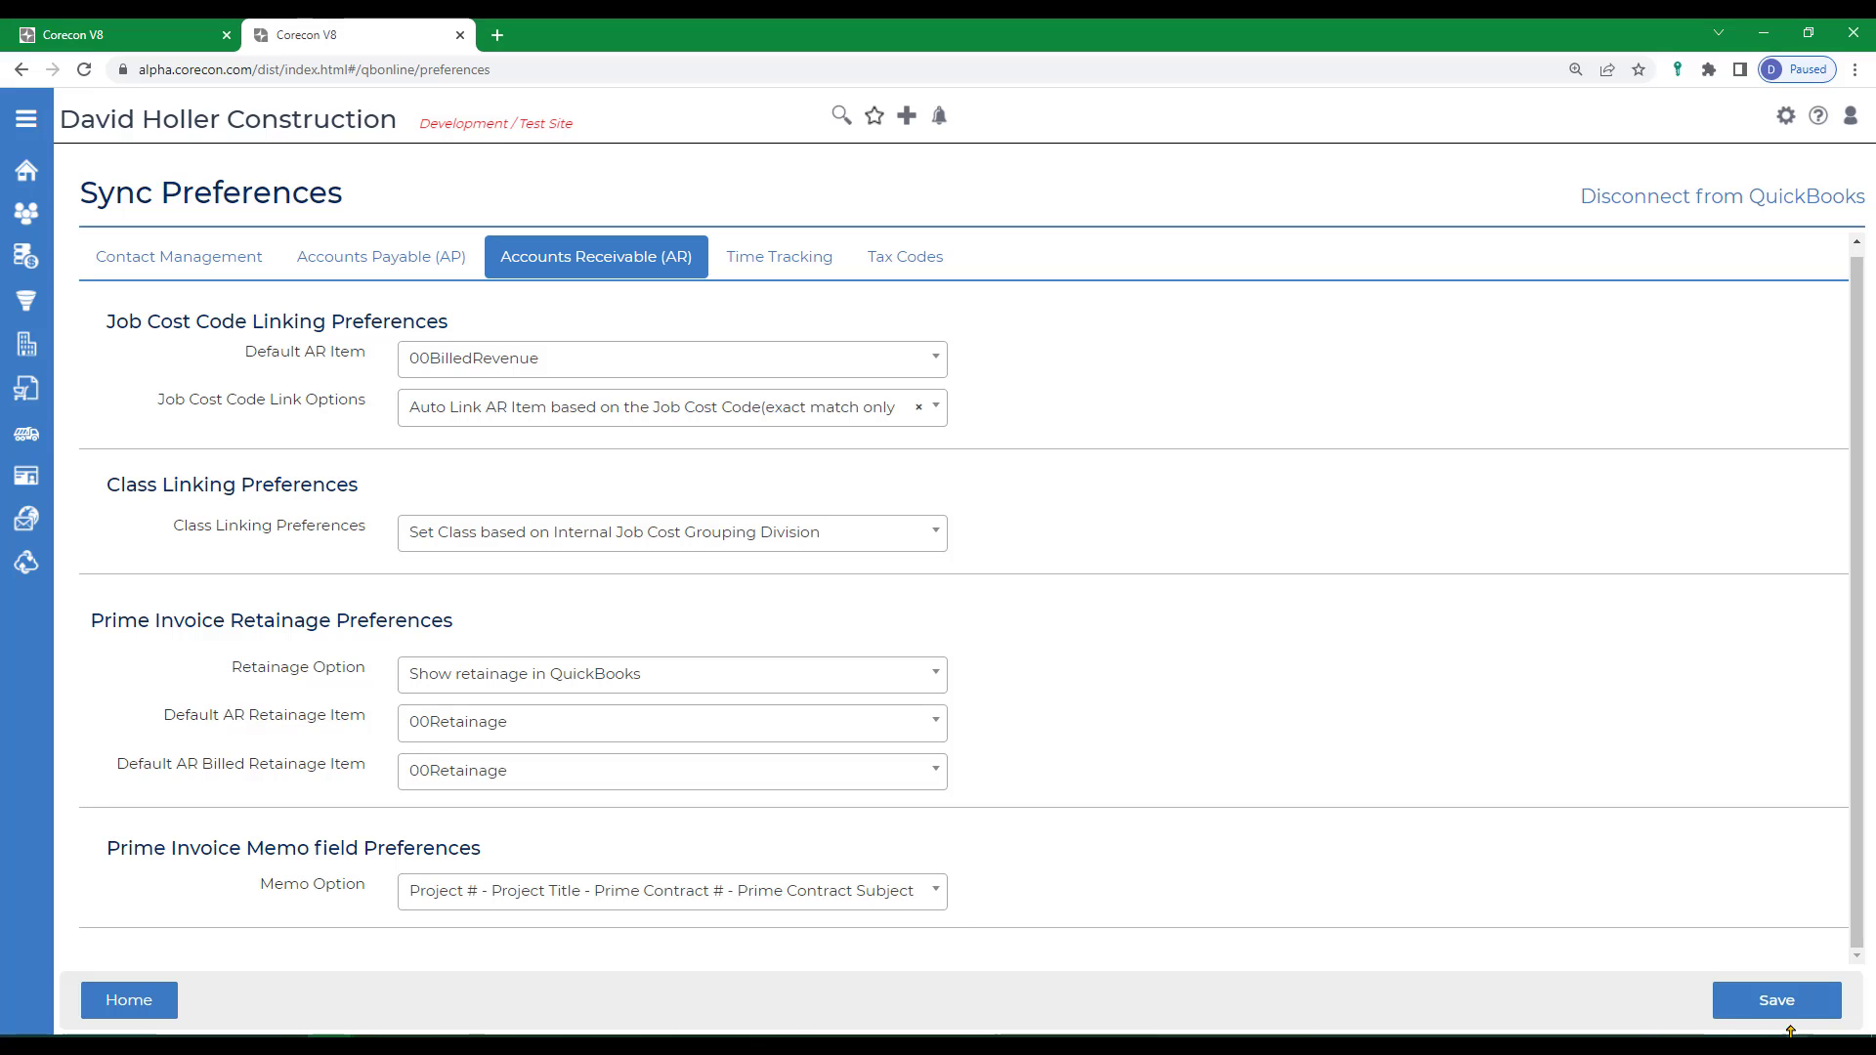
# Step: Set Export As Draft to Yes in the time tracking preferences
pyautogui.click(764, 262)
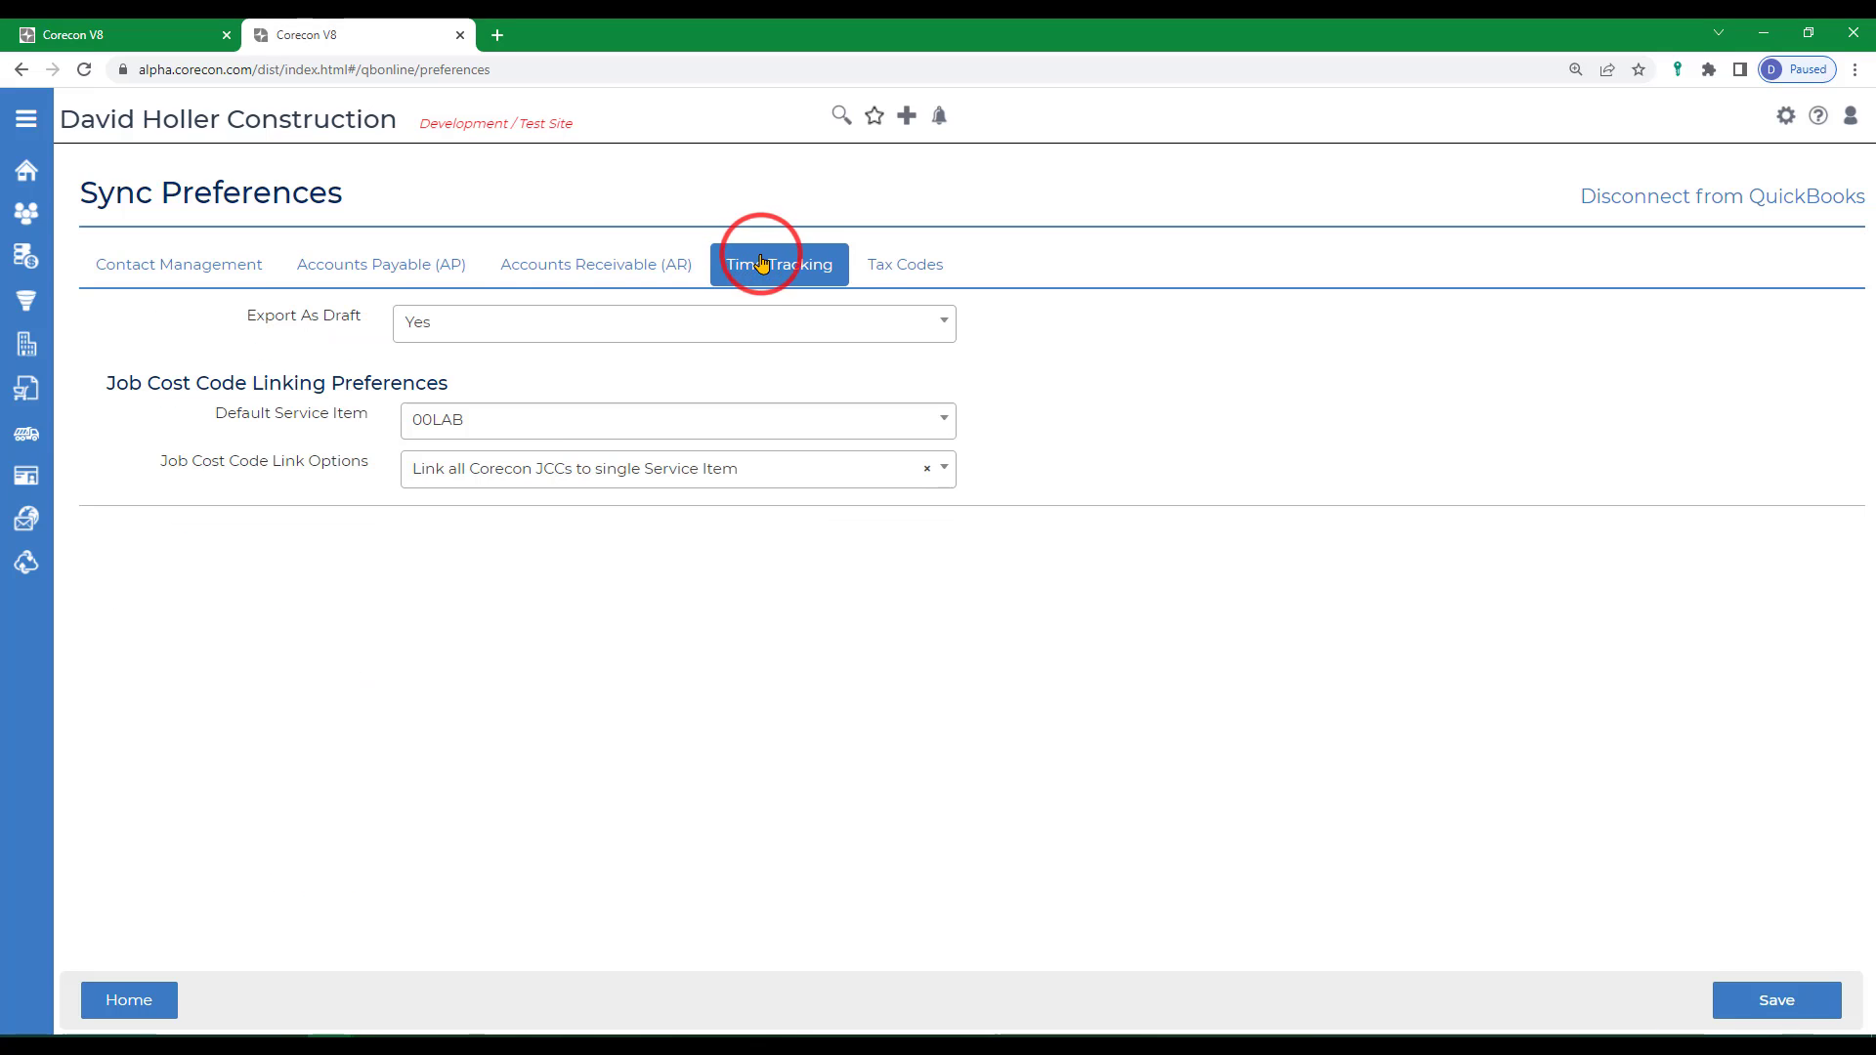
pyautogui.click(453, 326)
pyautogui.click(452, 327)
pyautogui.click(452, 325)
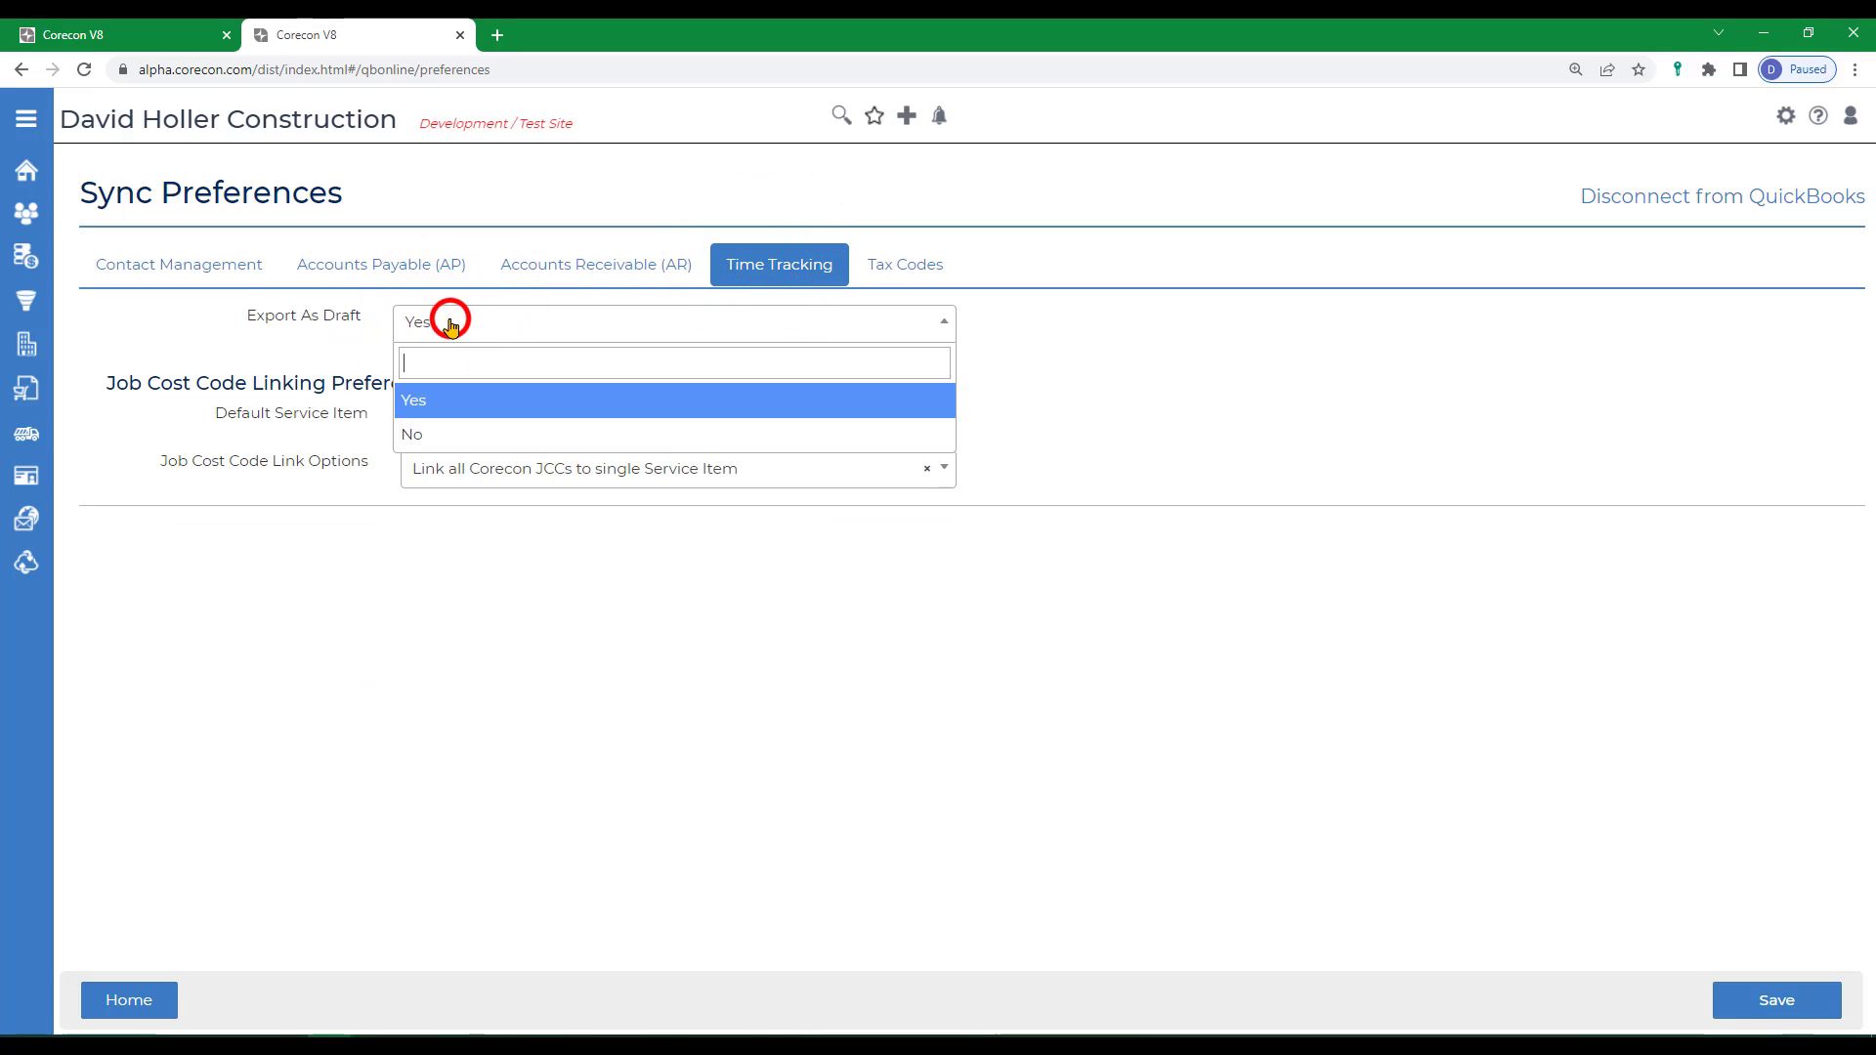
pyautogui.click(414, 405)
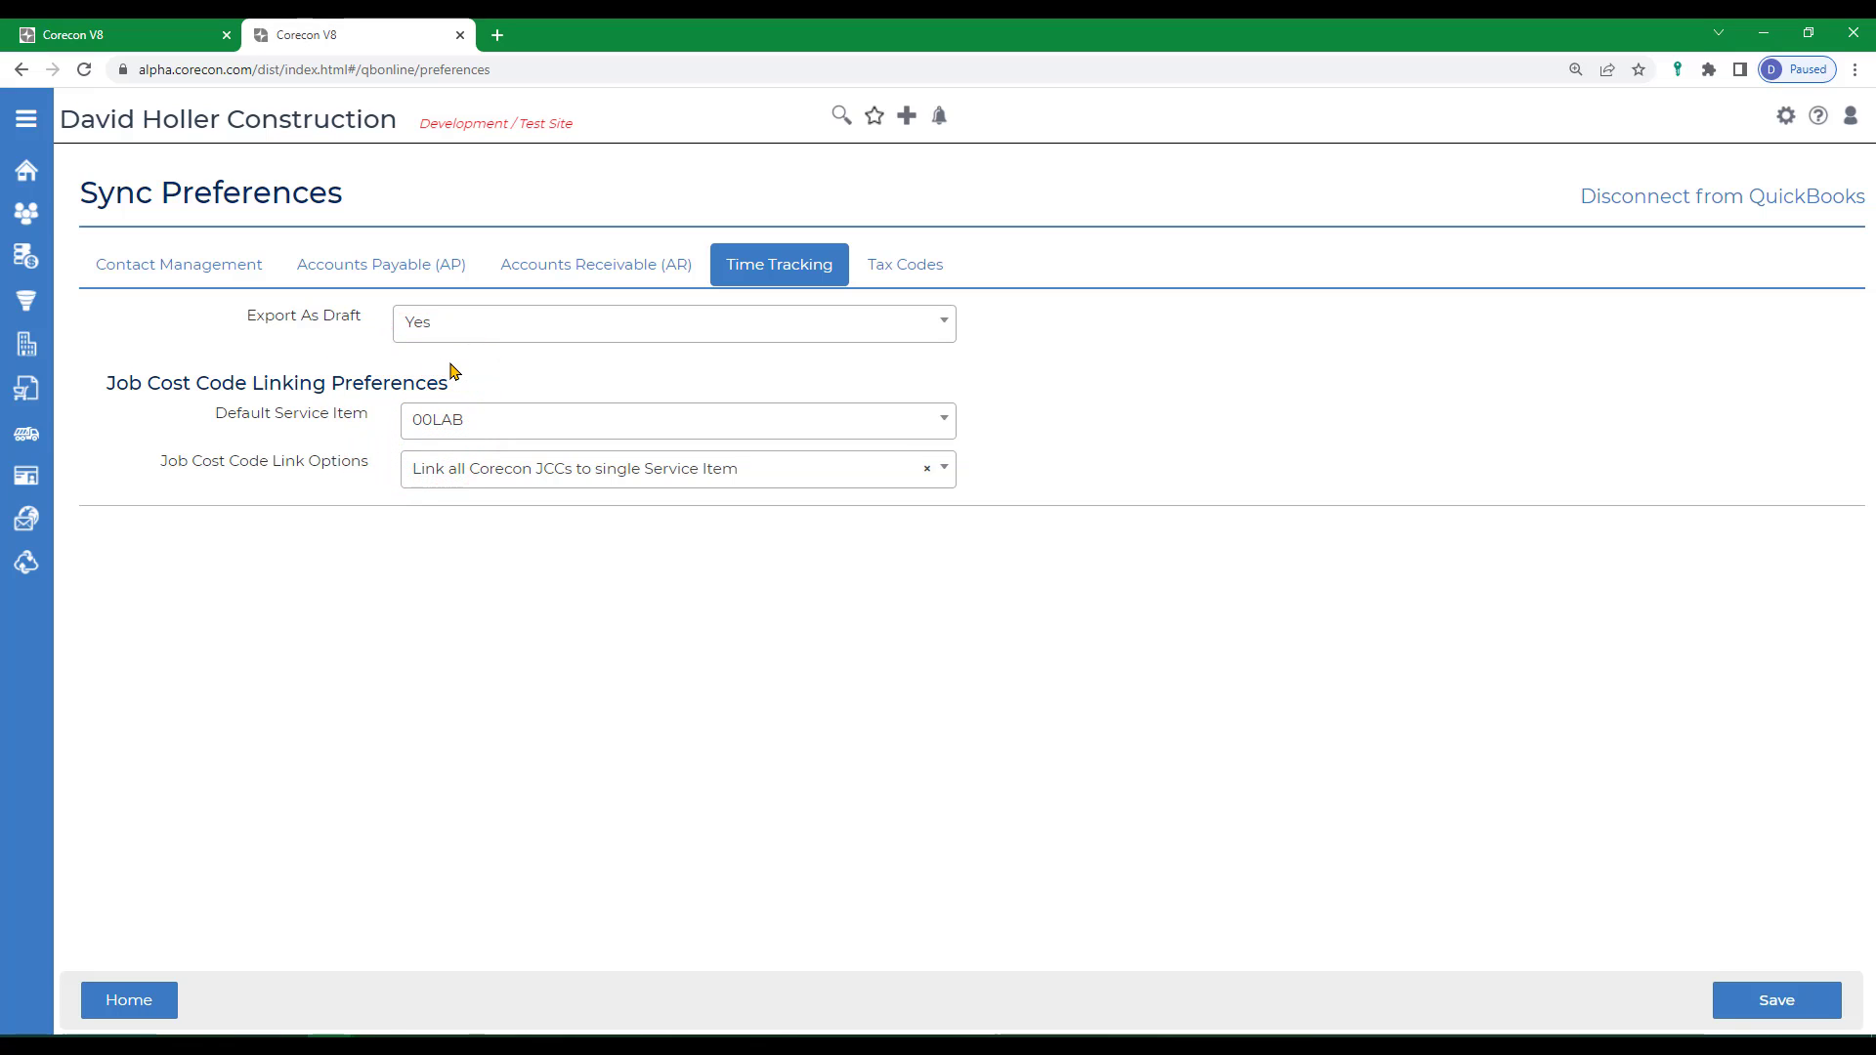
# Step: Set the time tracking Default Service Item to 00CCUnc and link options to Auto Link Service Item based on the Job Cost Code (exact match only)
pyautogui.click(476, 435)
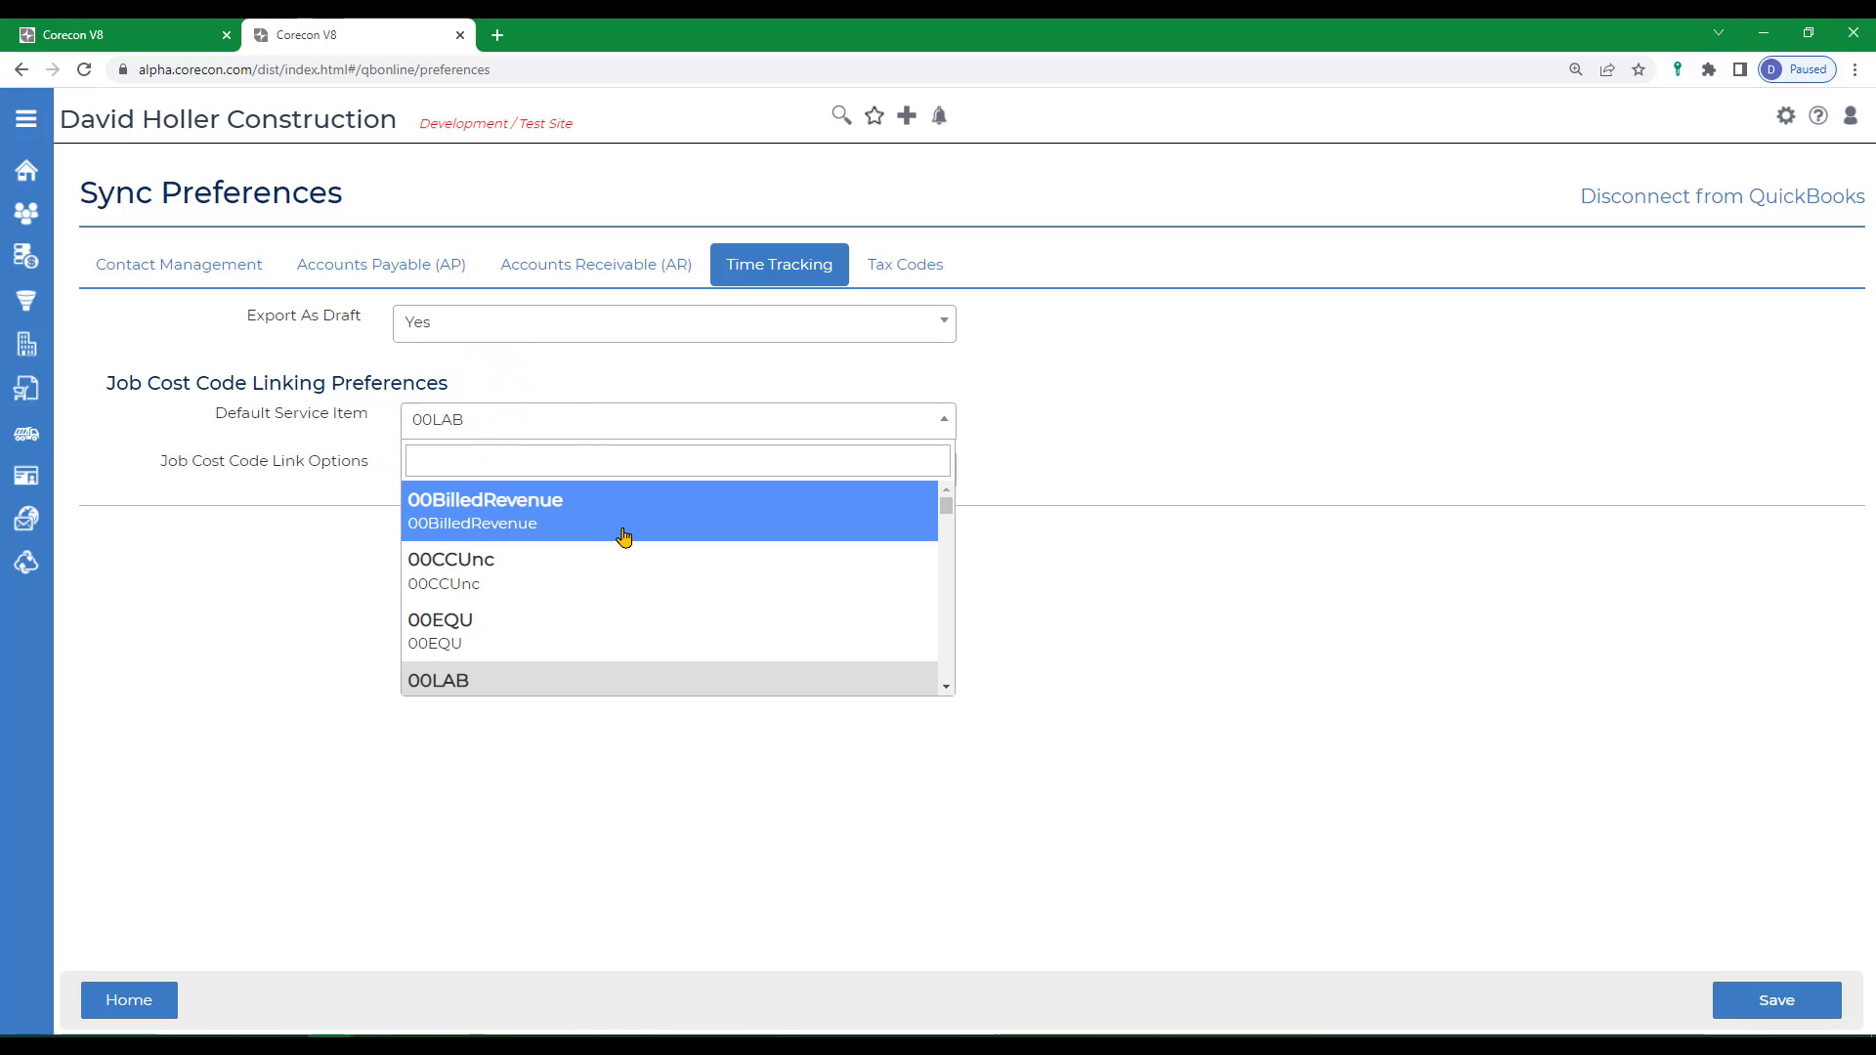
pyautogui.click(442, 567)
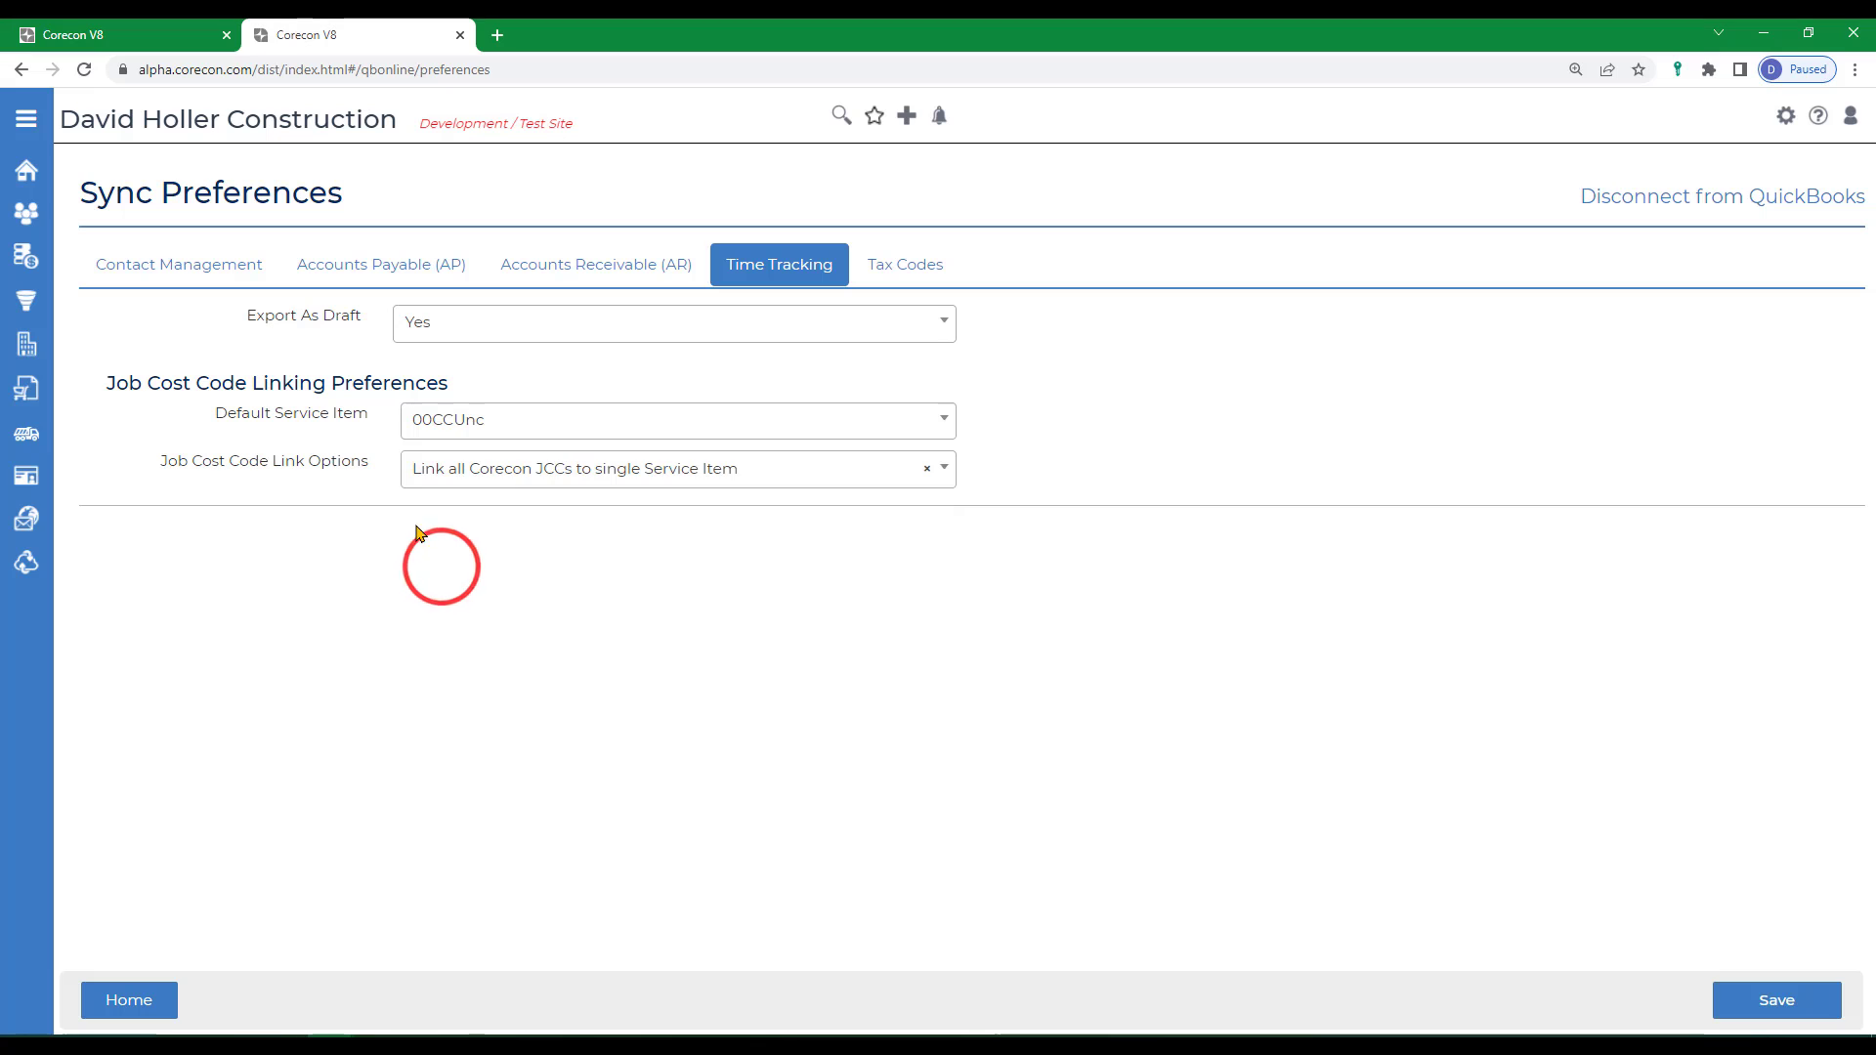
pyautogui.click(500, 473)
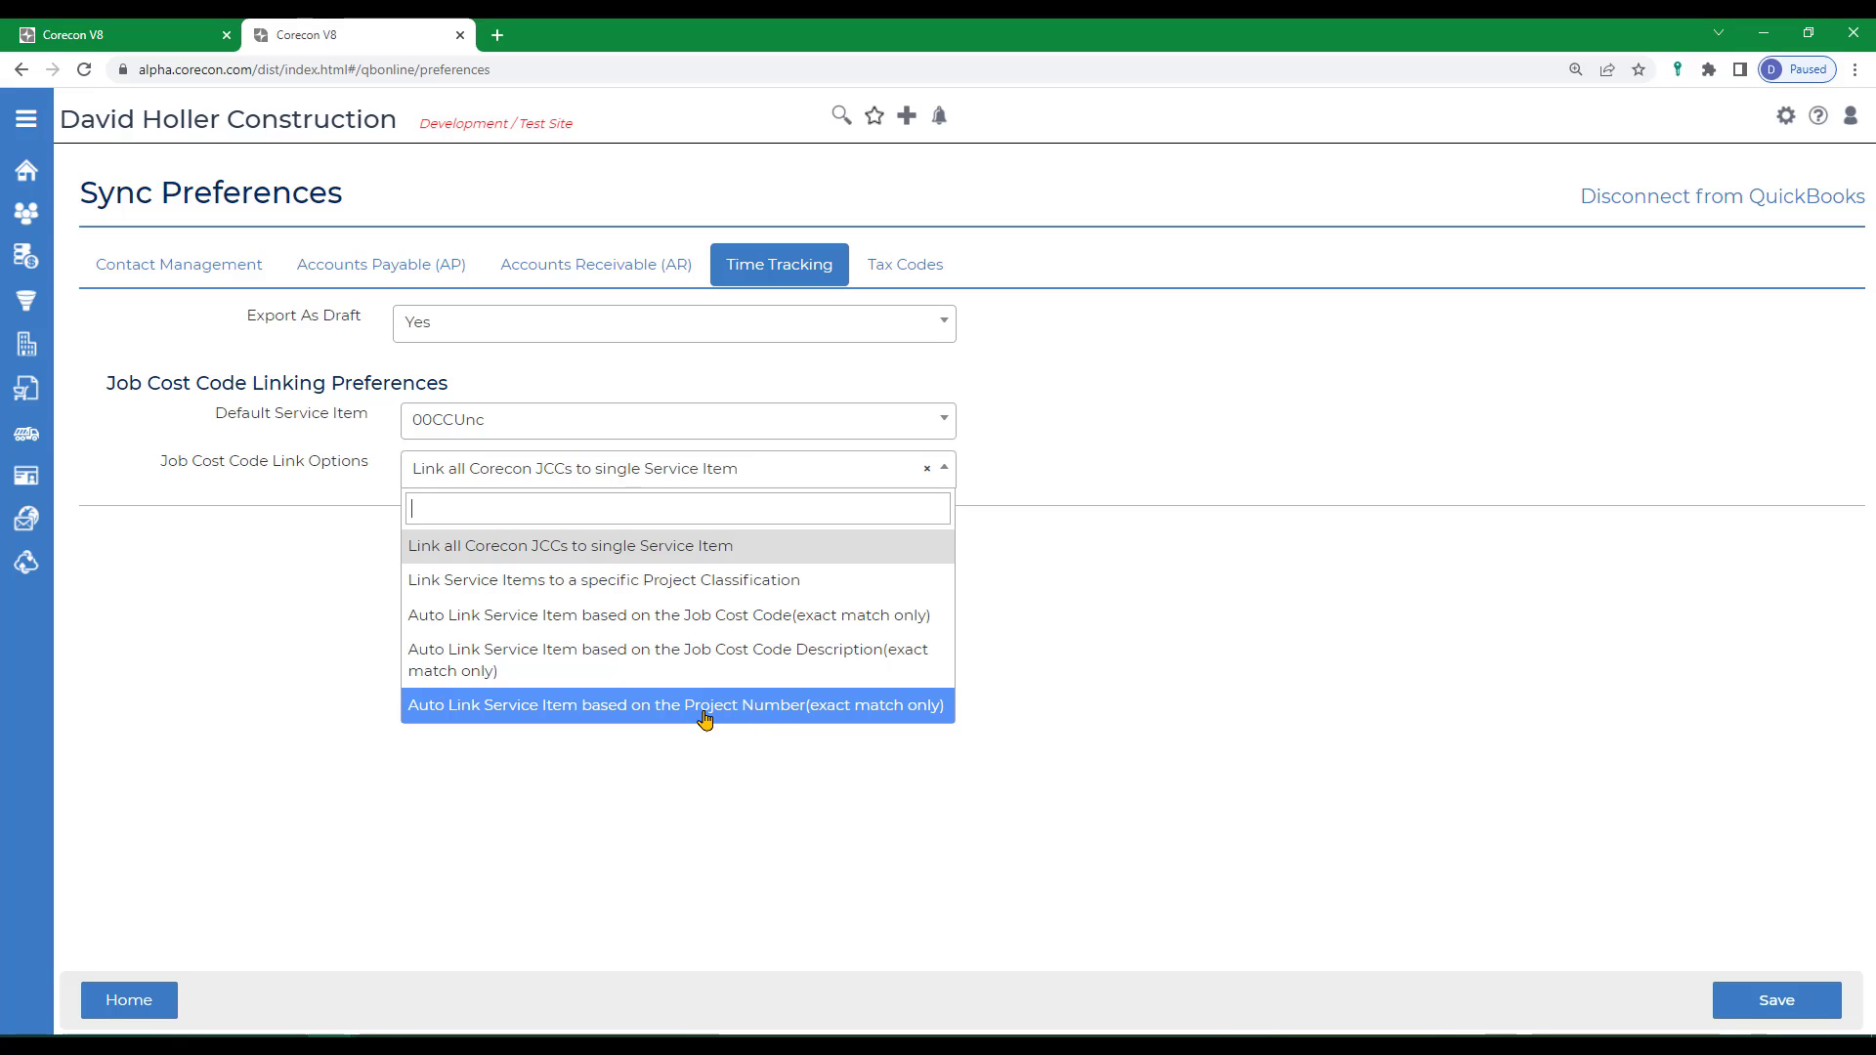
pyautogui.click(705, 623)
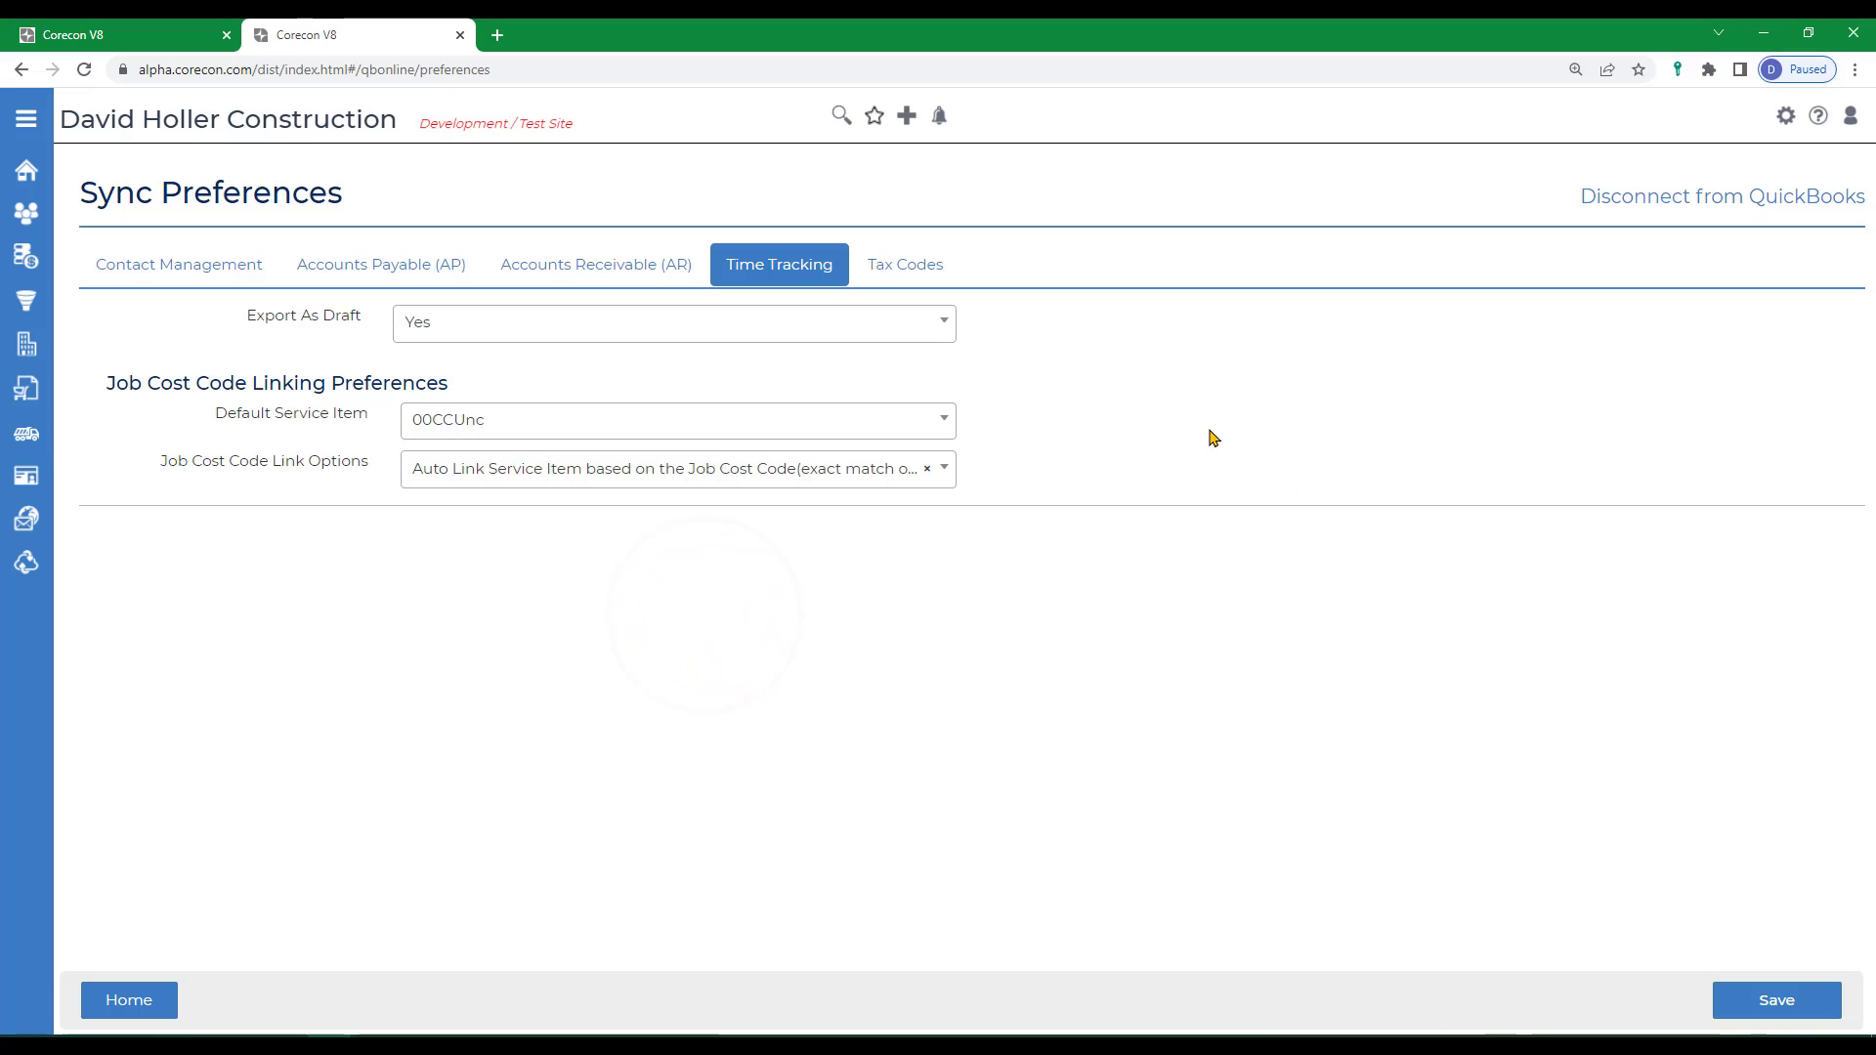
# Step: Review the QuickBooks tax code mappings for Exempt Sales and CO DNVR, and save the sync preferences
pyautogui.click(892, 260)
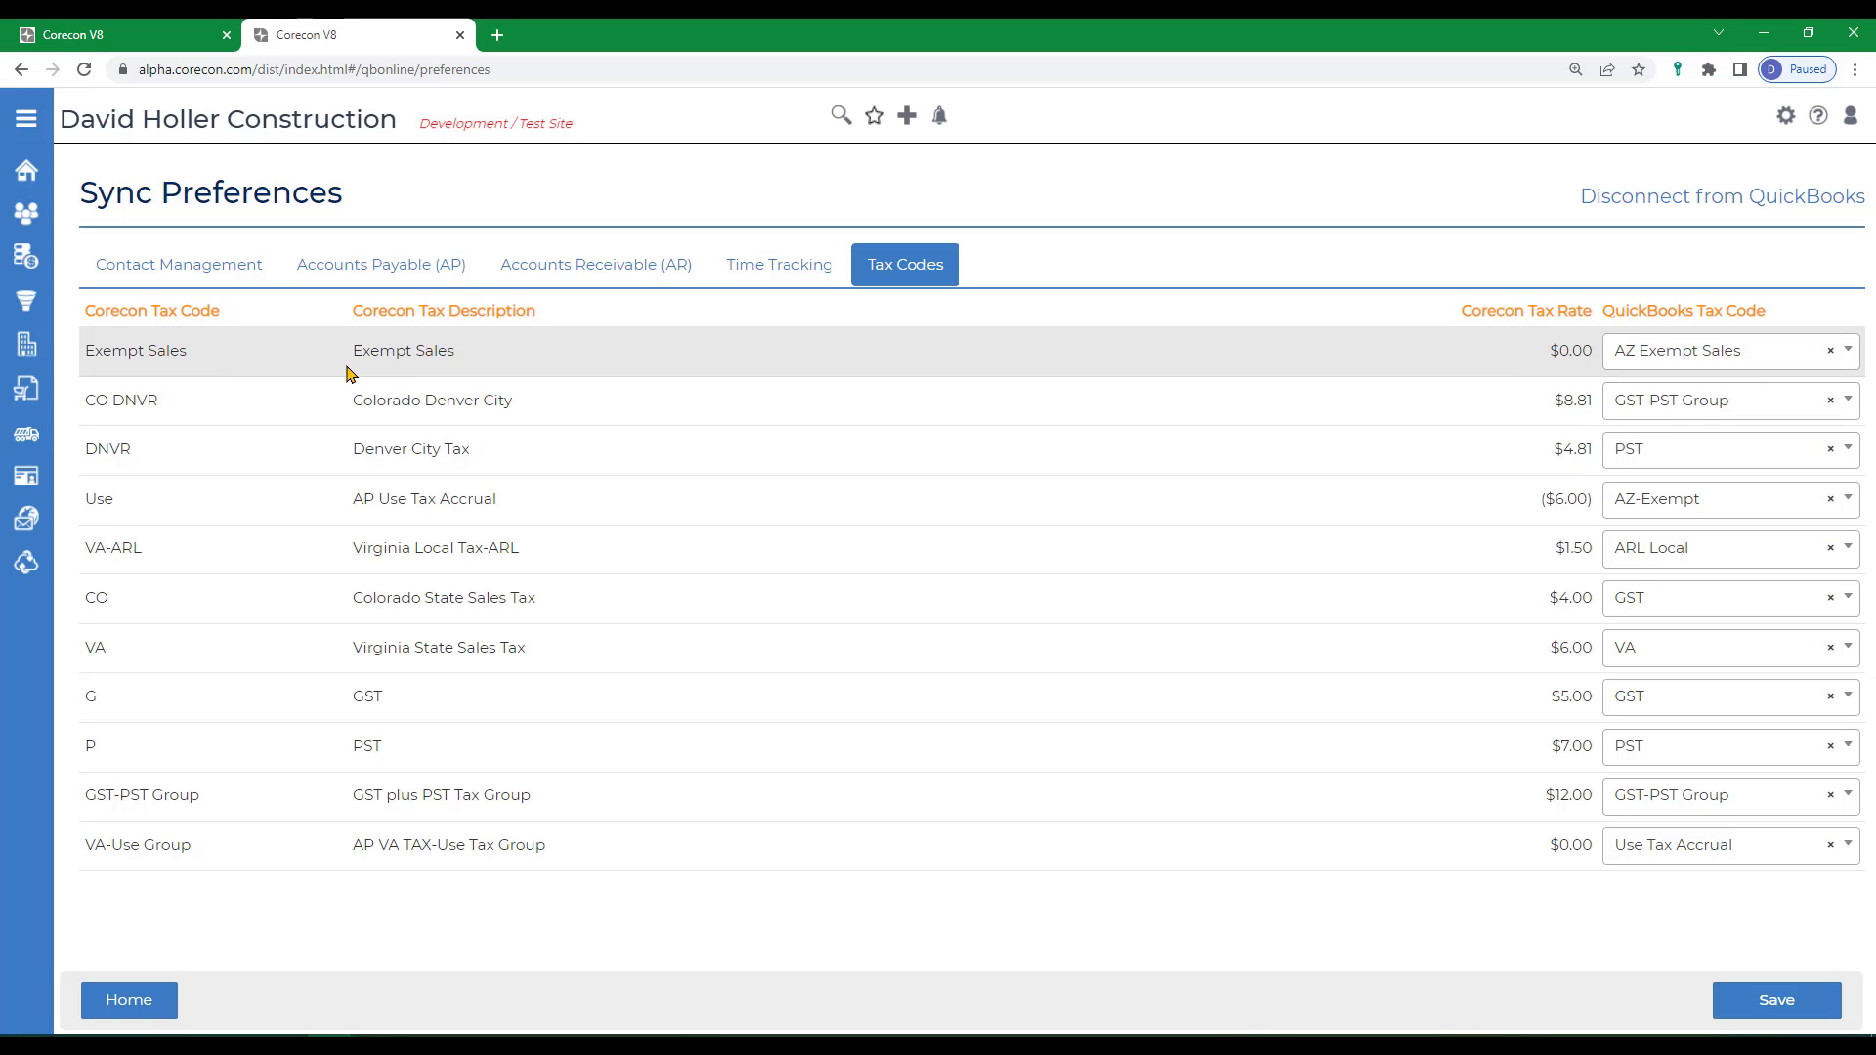
pyautogui.click(1720, 357)
pyautogui.click(1720, 358)
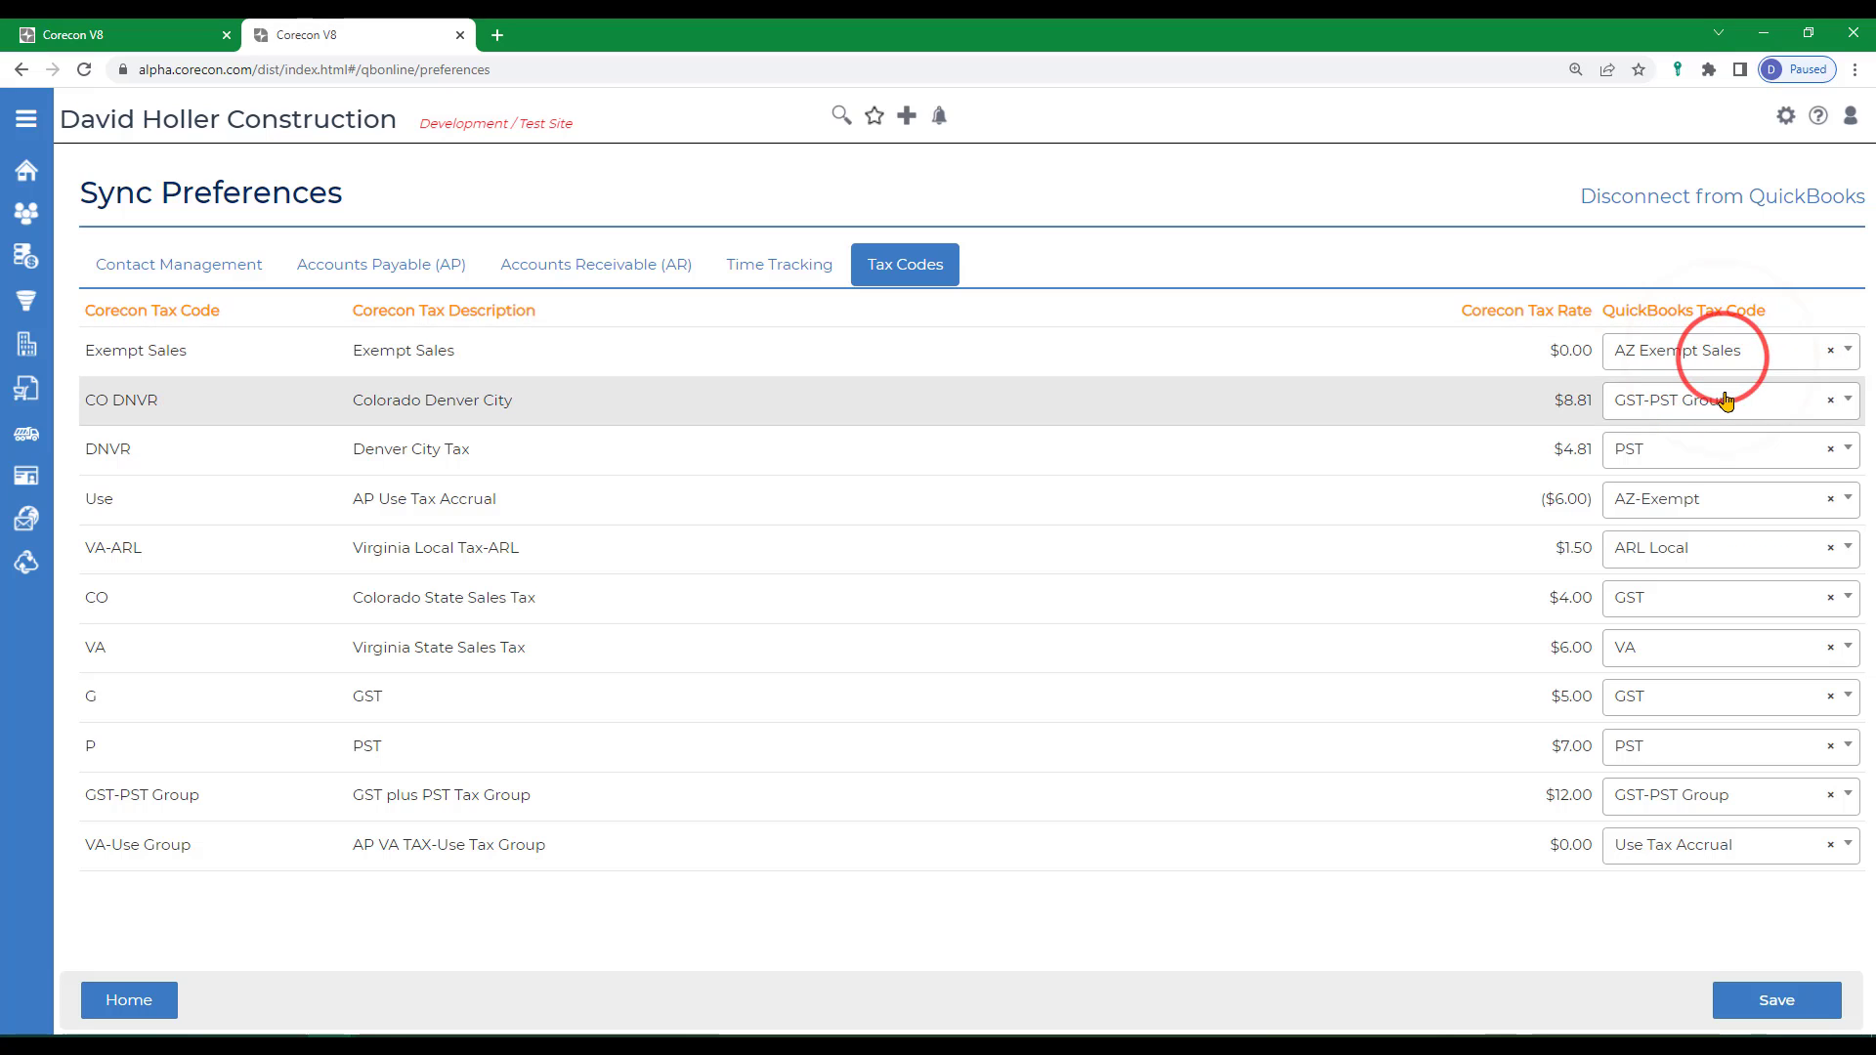
pyautogui.click(1725, 401)
pyautogui.click(1725, 401)
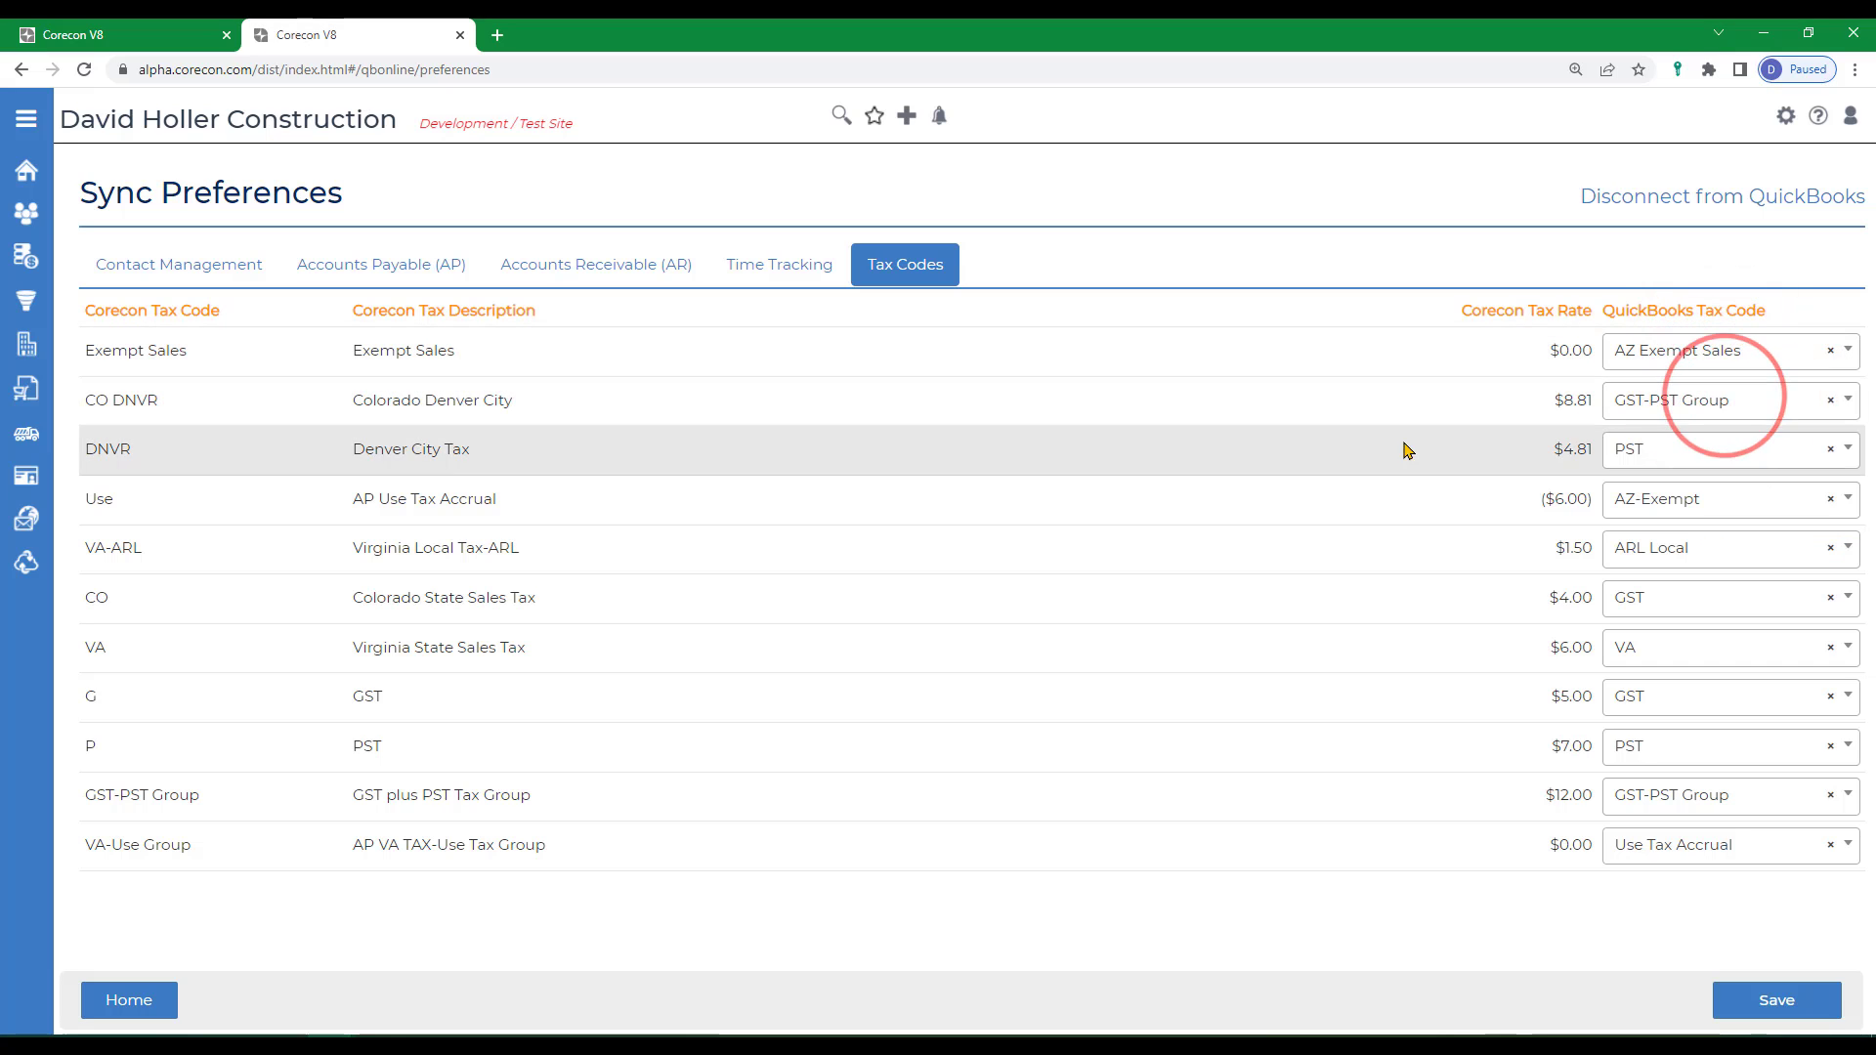
pyautogui.click(1745, 1005)
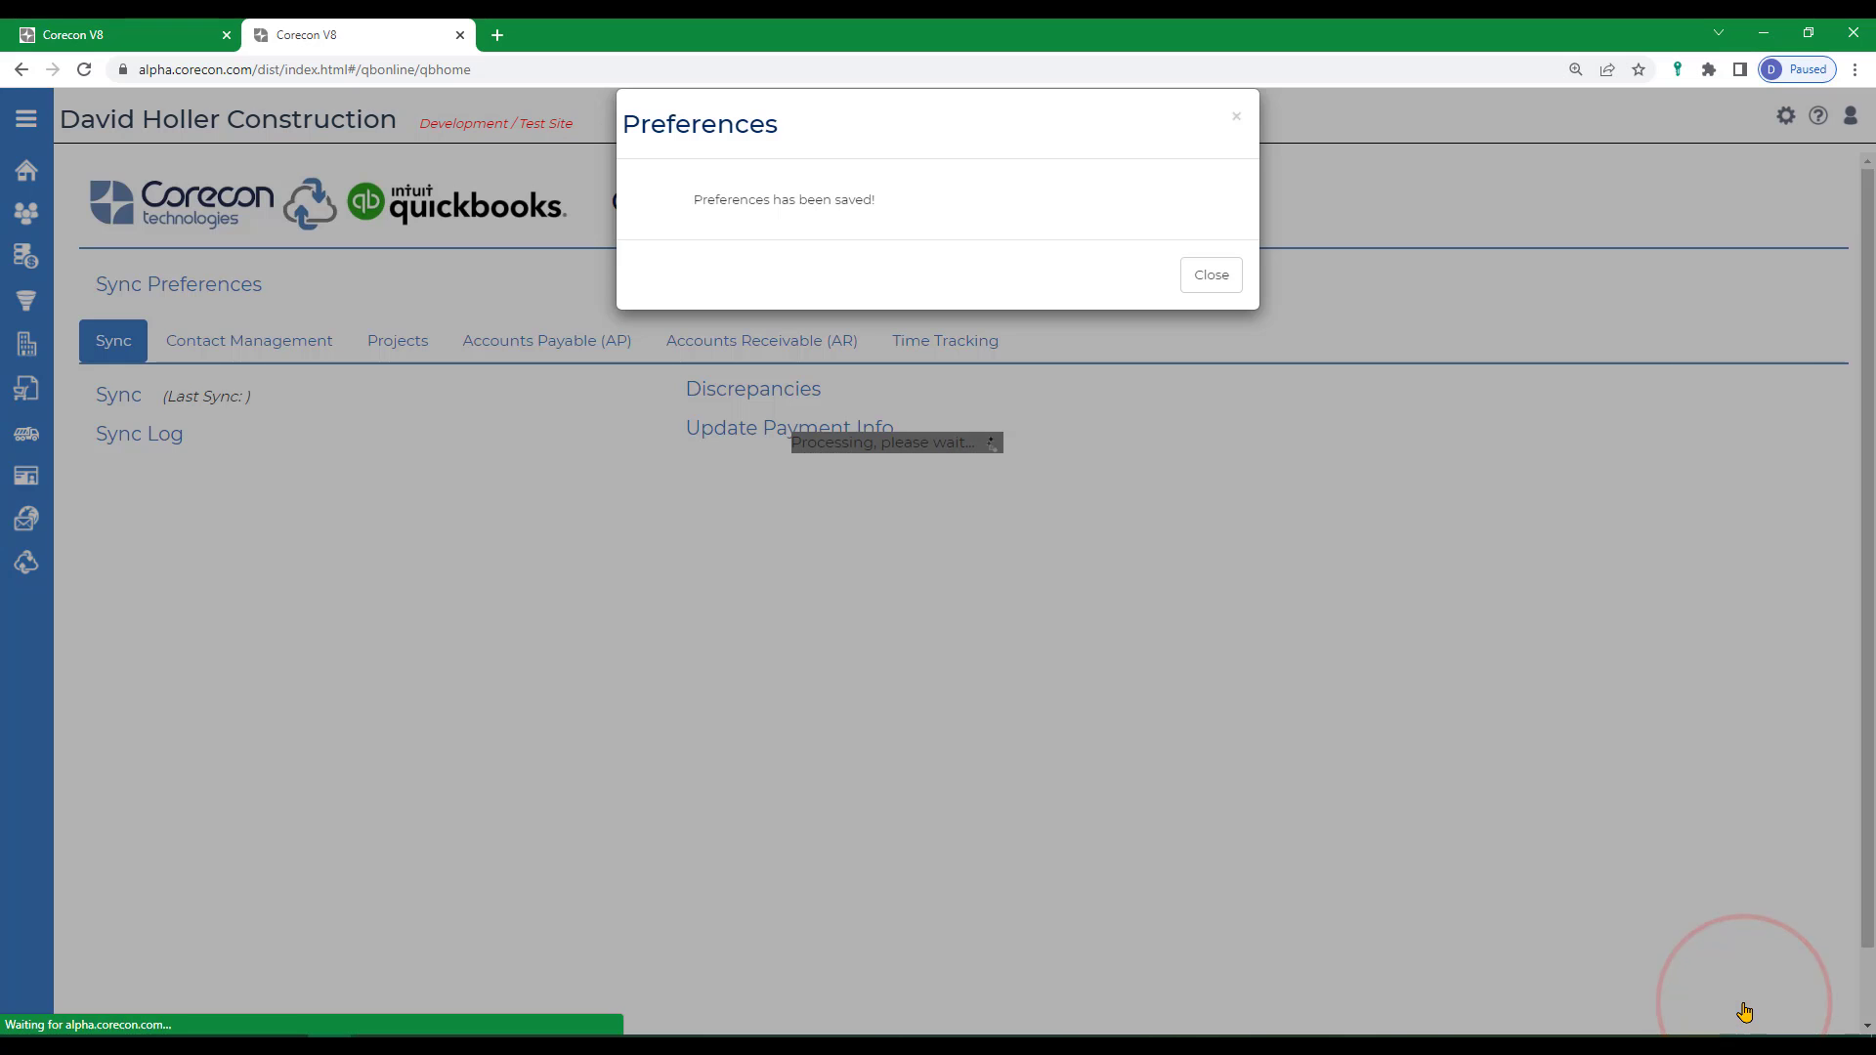
pyautogui.click(1216, 279)
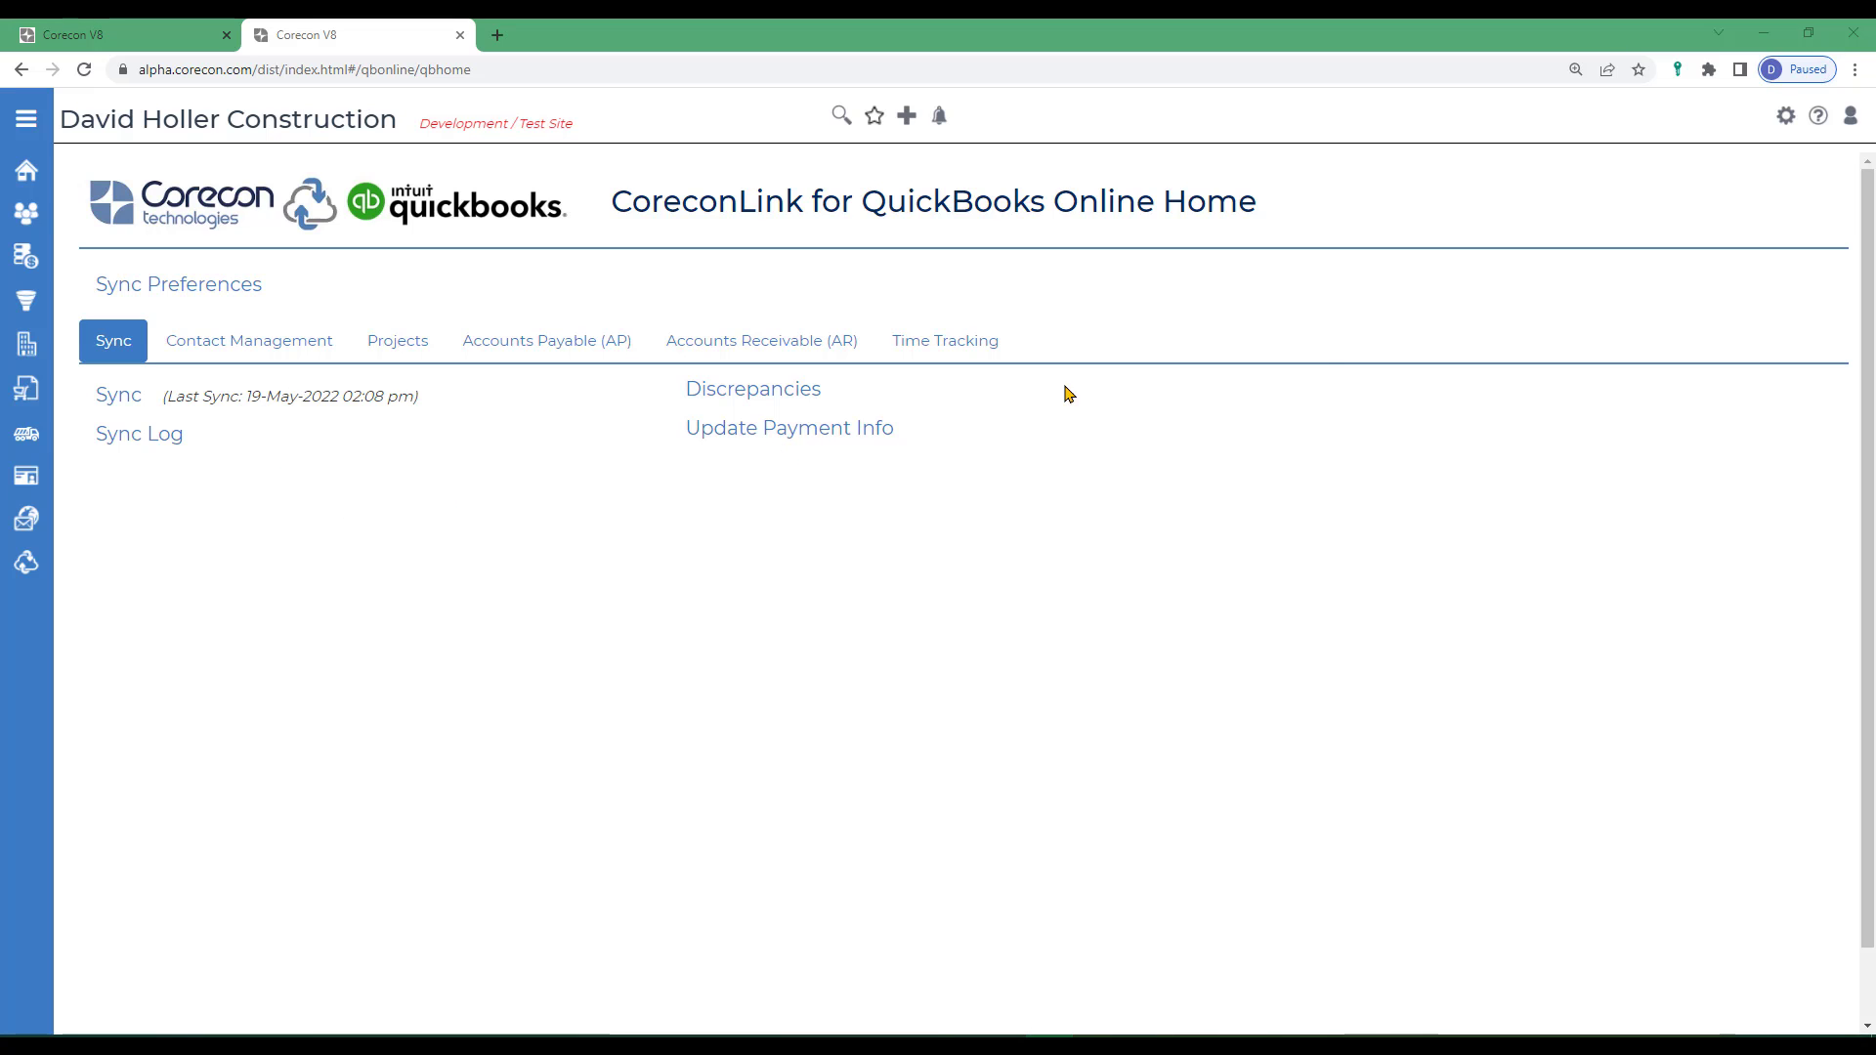
# Step: Open the Corecon online help, and switch back to the Corecon Home page showing the alerts
pyautogui.click(1816, 118)
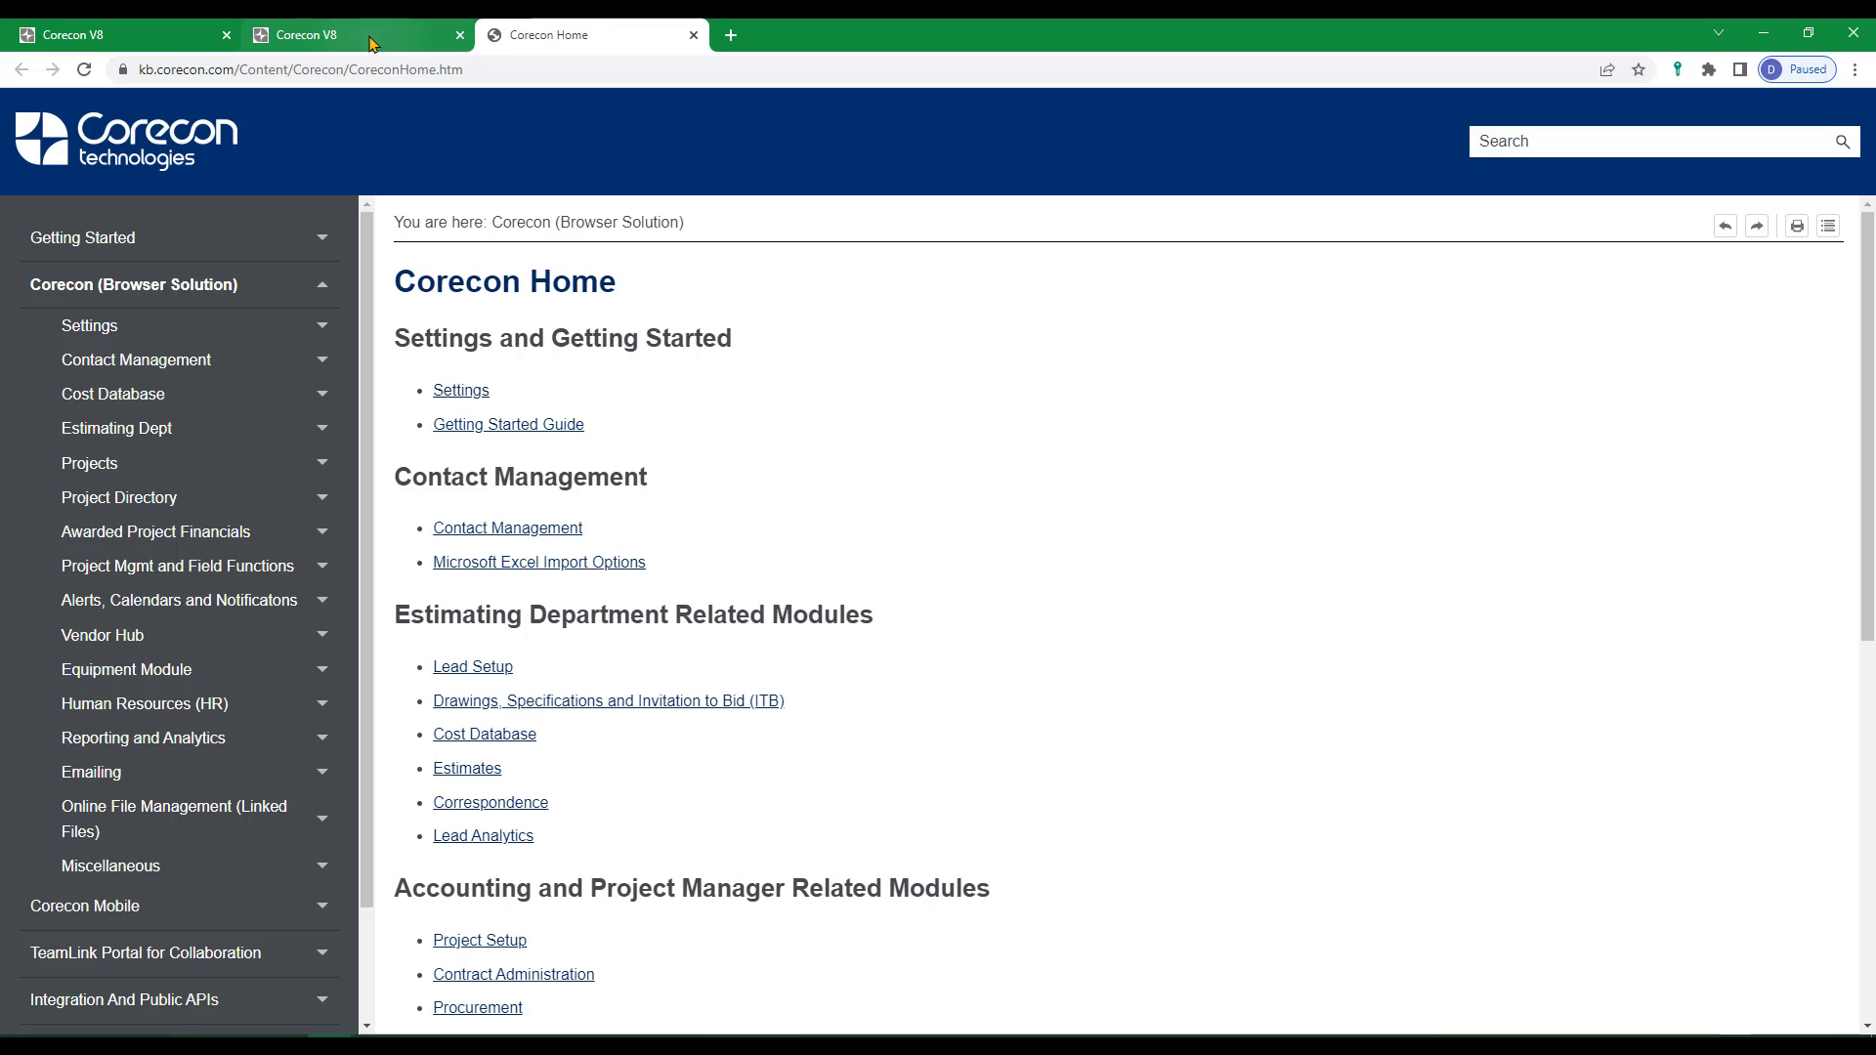
pyautogui.click(78, 34)
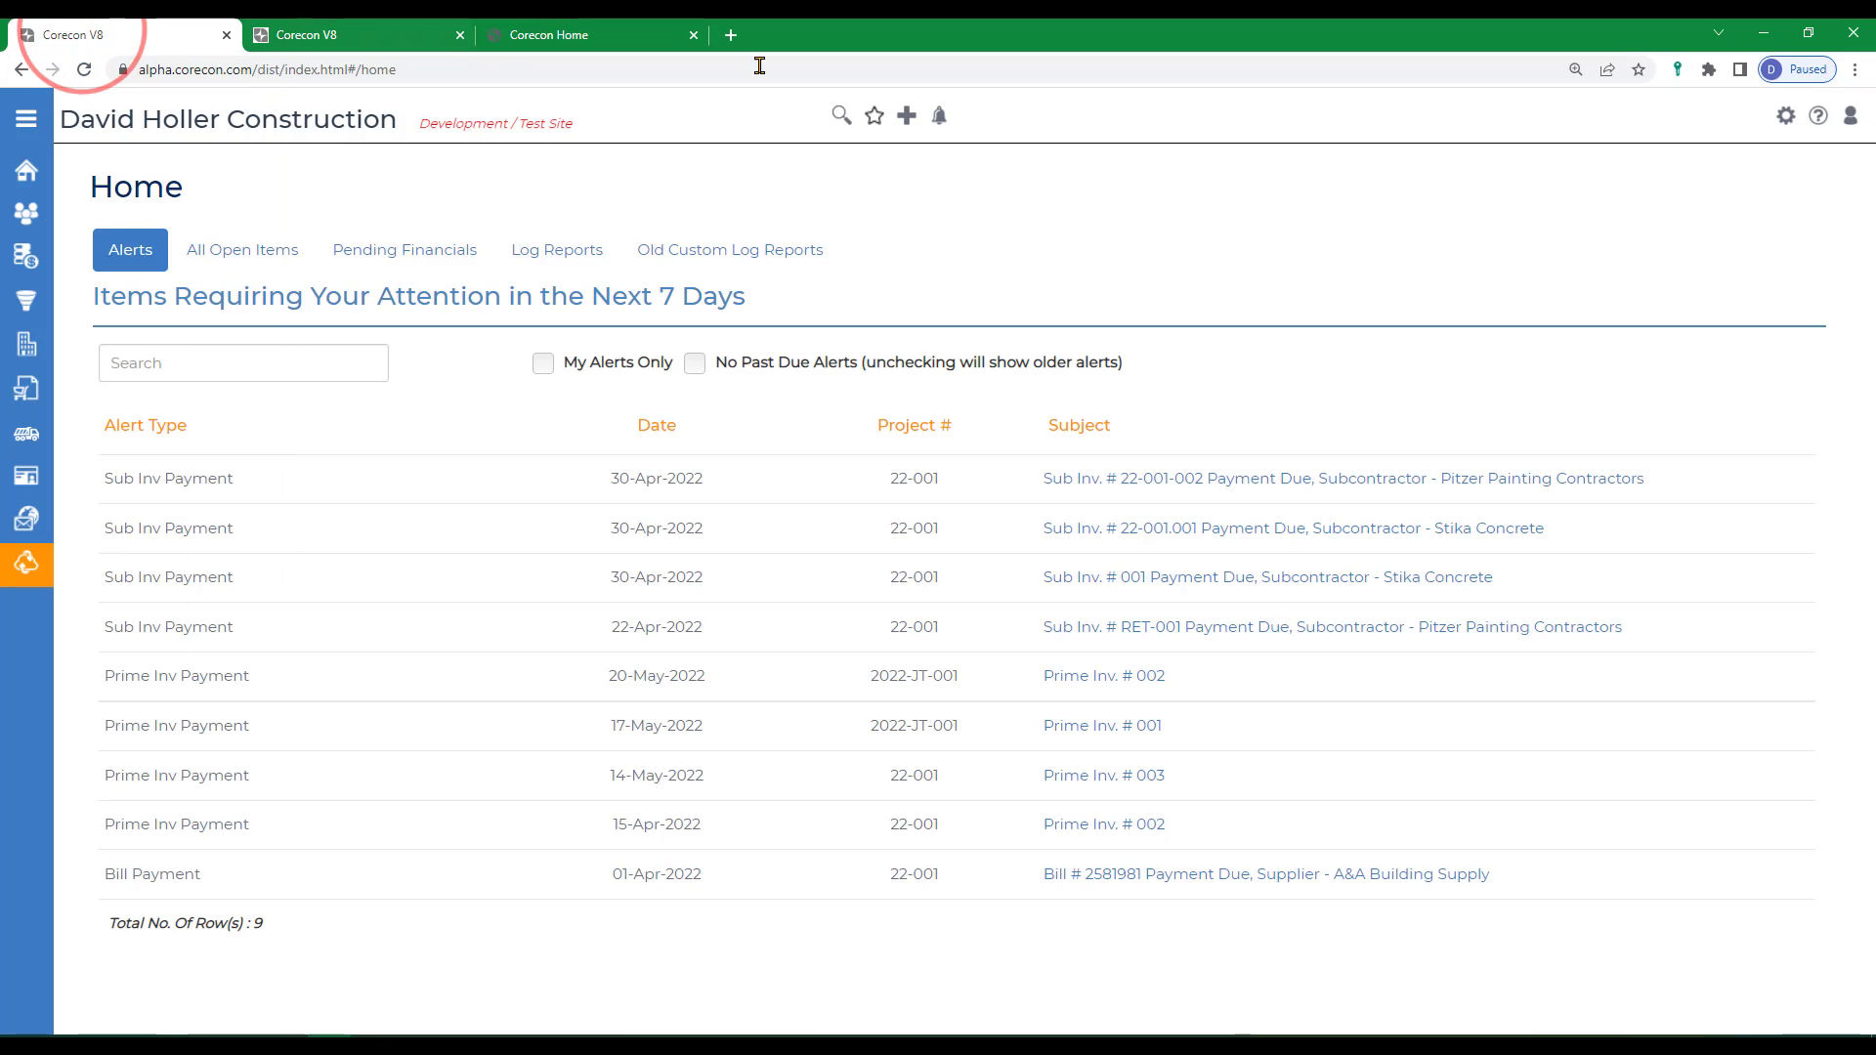